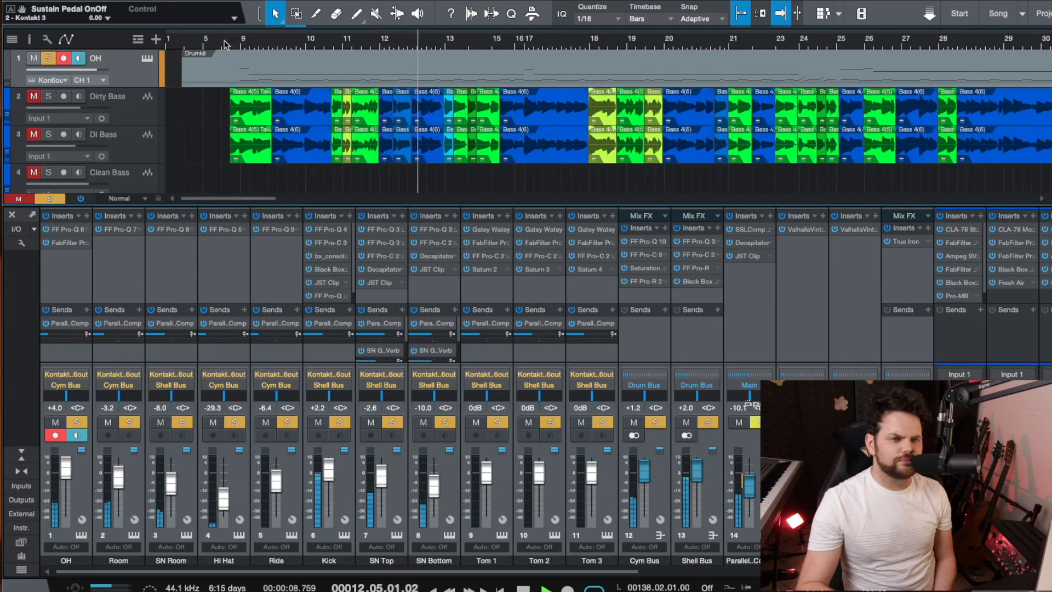
- Stop playback and open the OH track's Modern & Massive drum instrument in its full kit view
key("space")
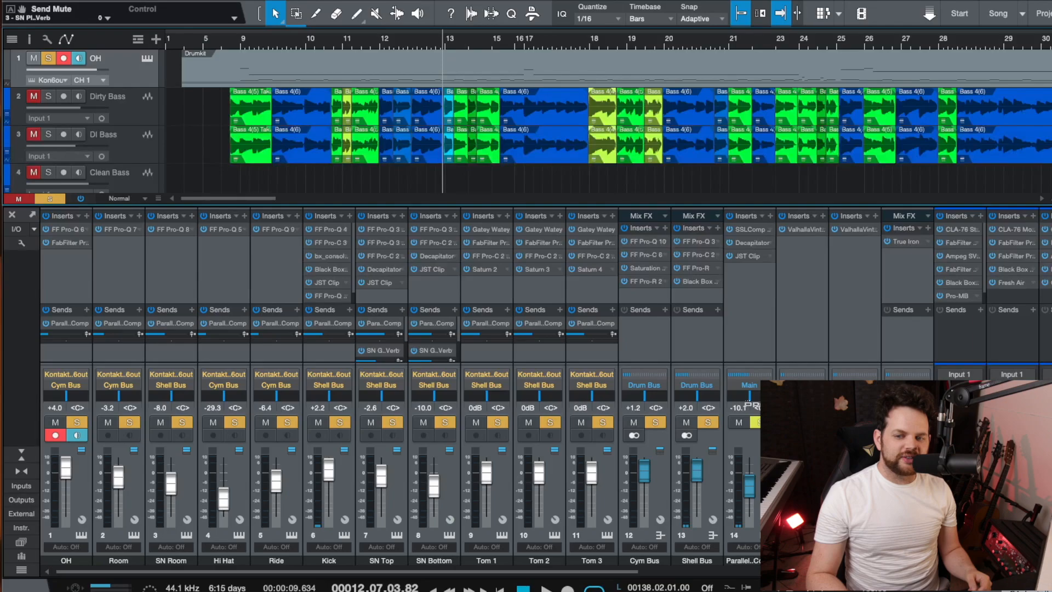
key("F3")
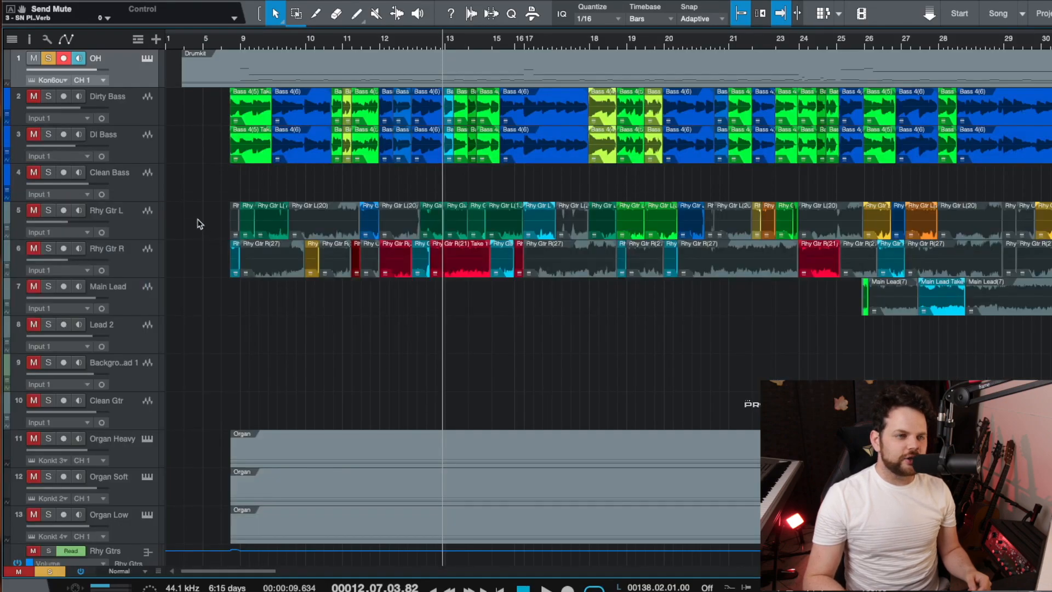
left_click(147, 59)
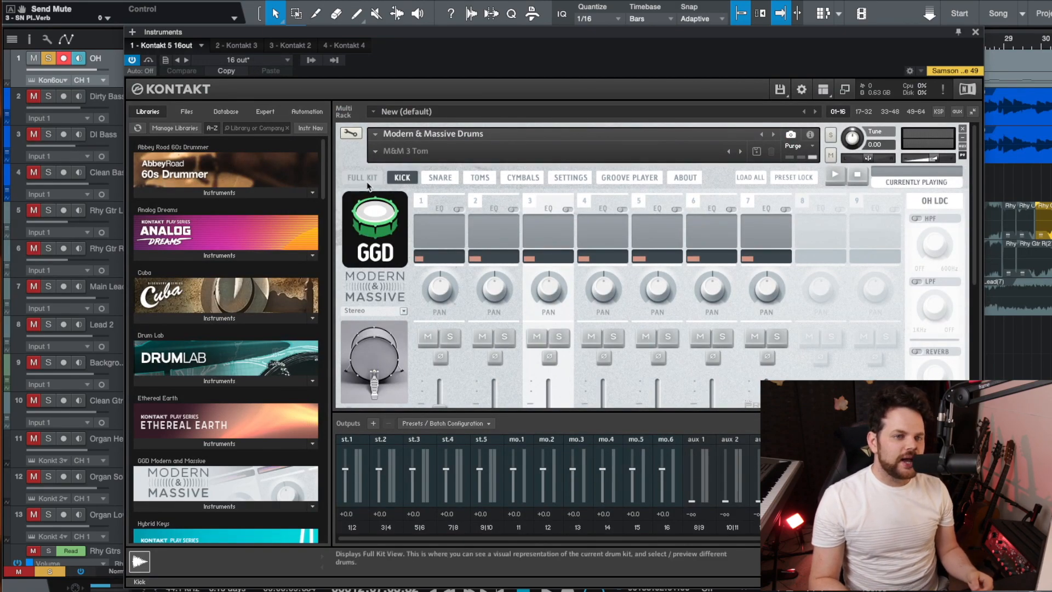
left_click(386, 181)
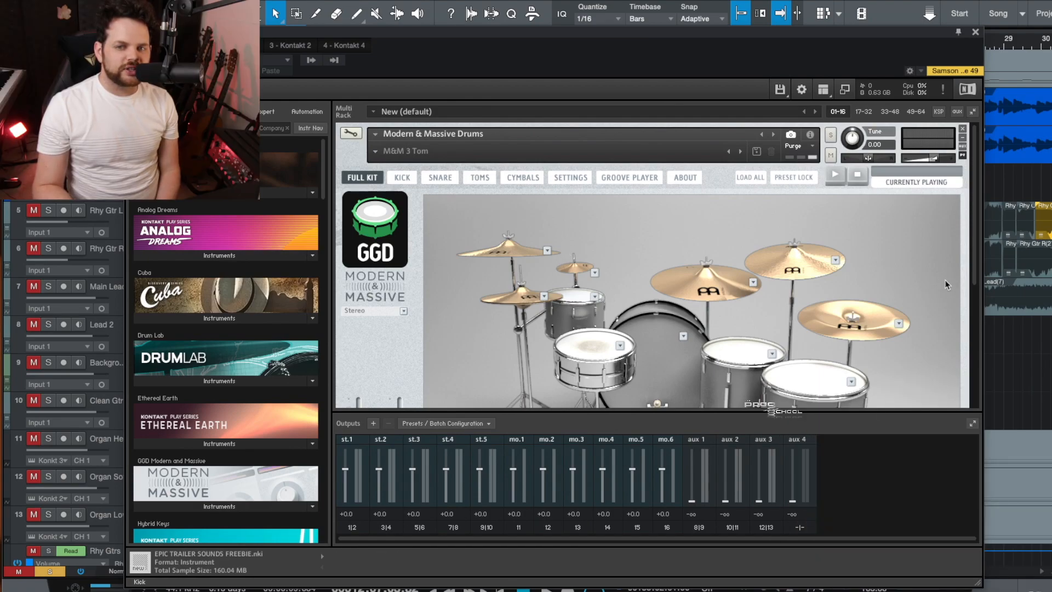
- Look through the available snare models in the full kit view and audition the loaded snare
left_click_drag(974, 267, 974, 323)
left_click(621, 246)
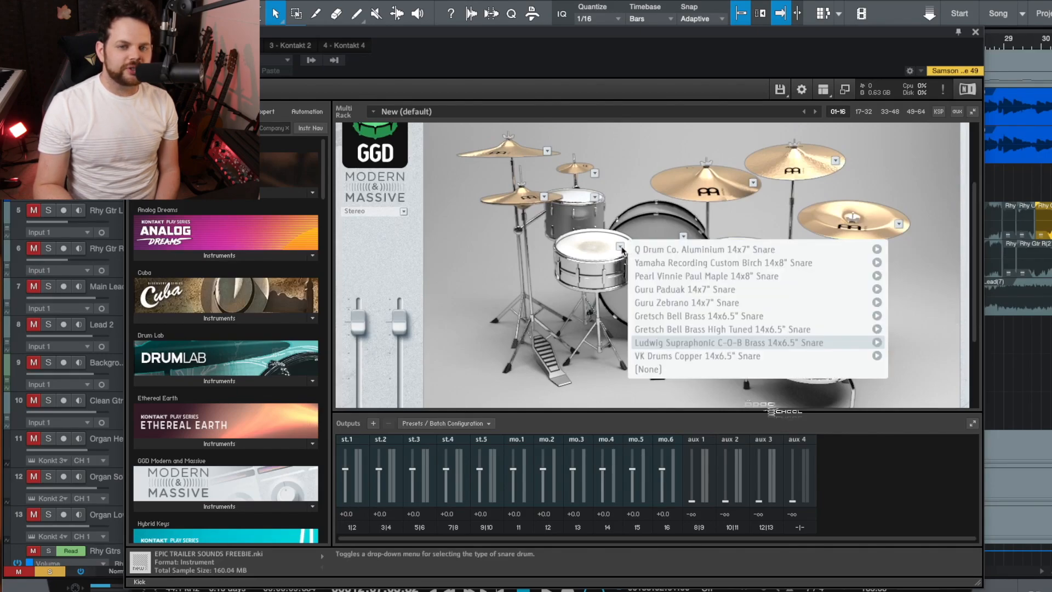
left_click(592, 251)
left_click(591, 250)
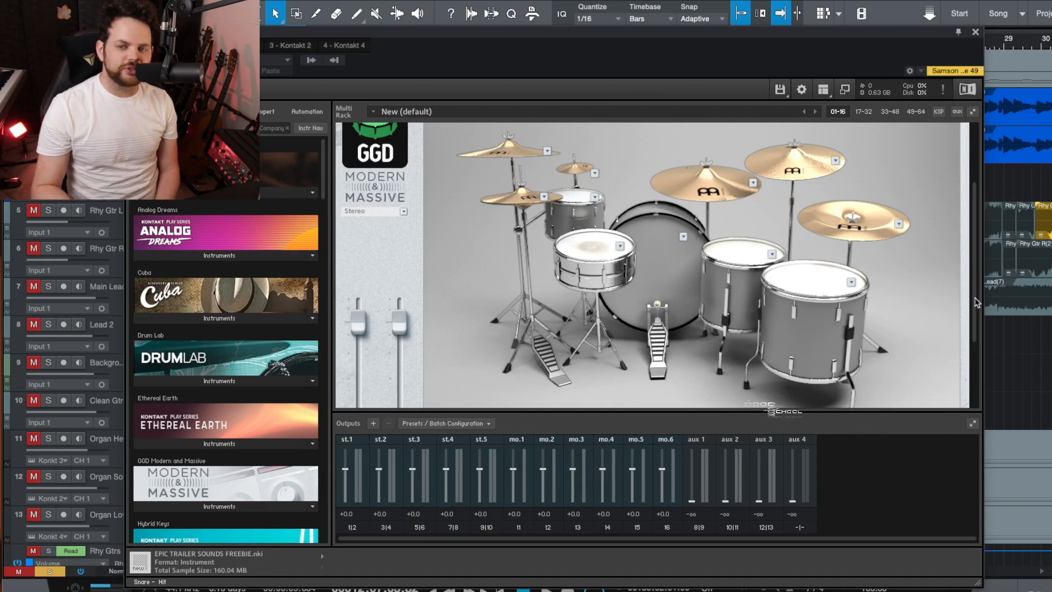
left_click_drag(974, 306, 958, 226)
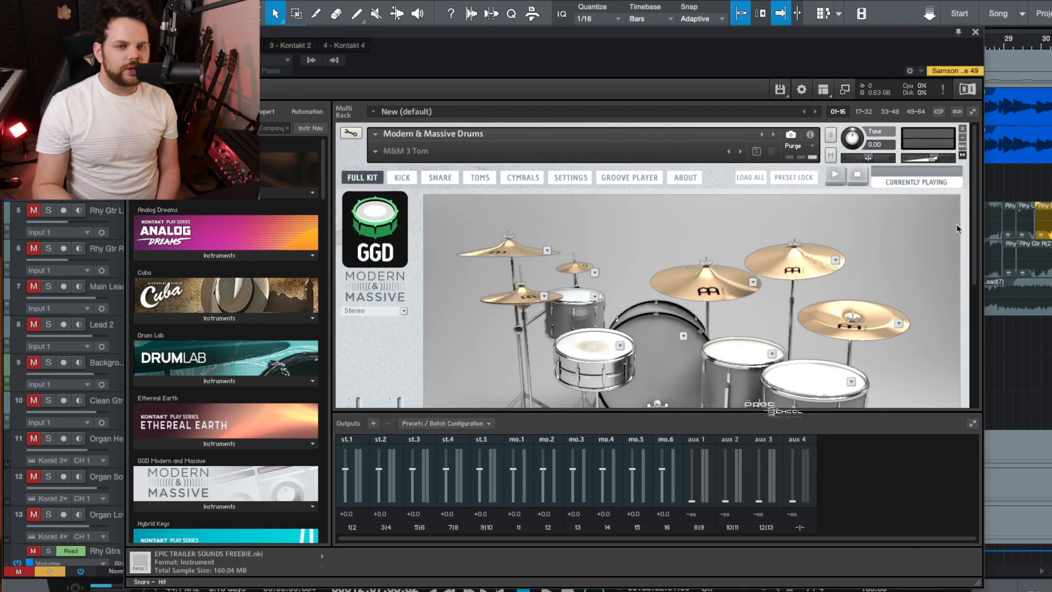
- Examine the kick's microphone mixer, including its channel faders, outputs and snare bleed controls
left_click(402, 177)
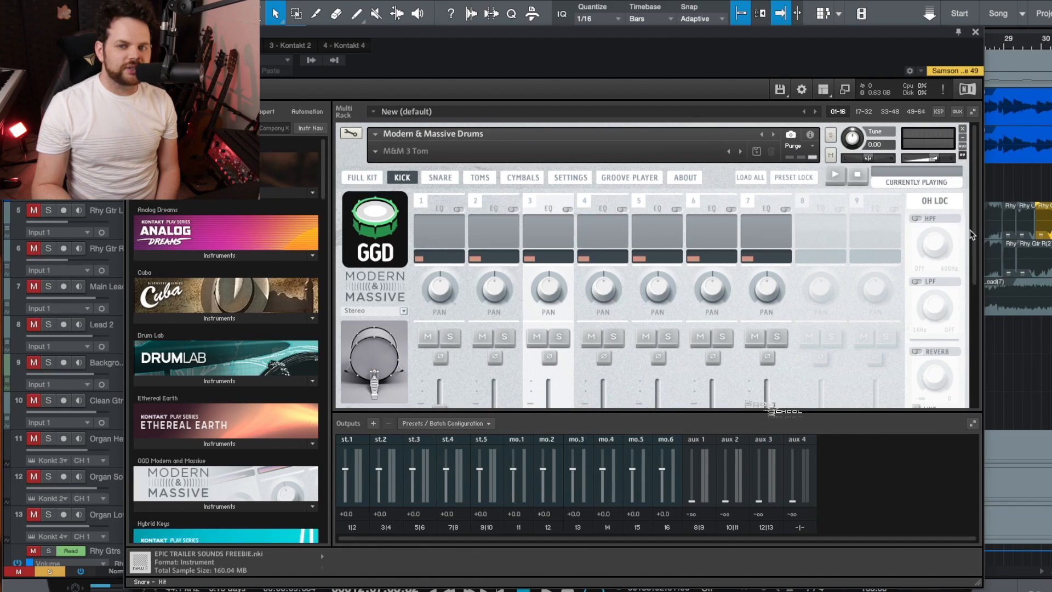
left_click_drag(975, 232, 979, 307)
left_click(916, 365)
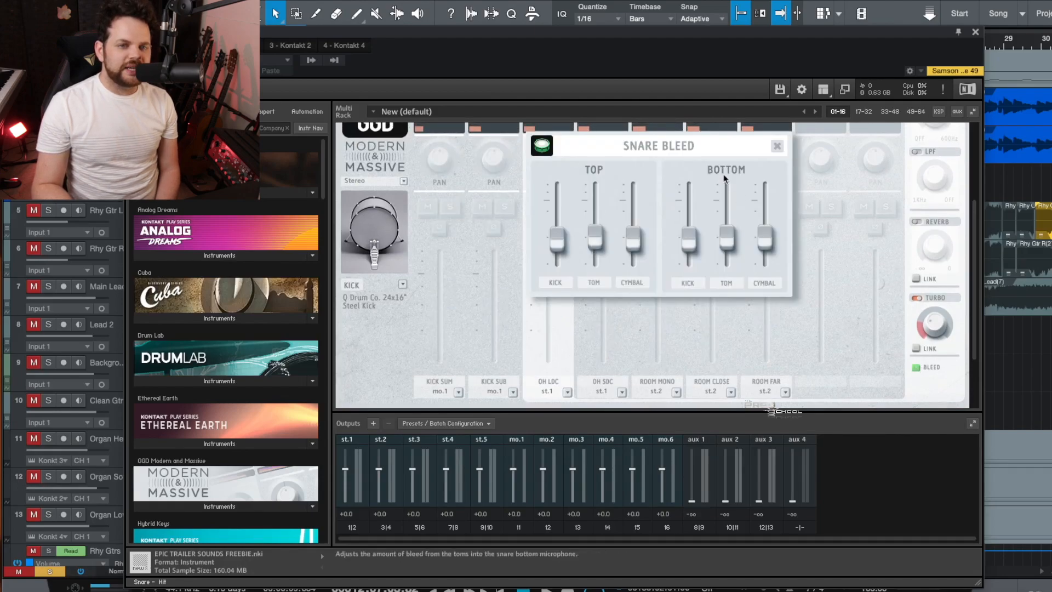
left_click(777, 146)
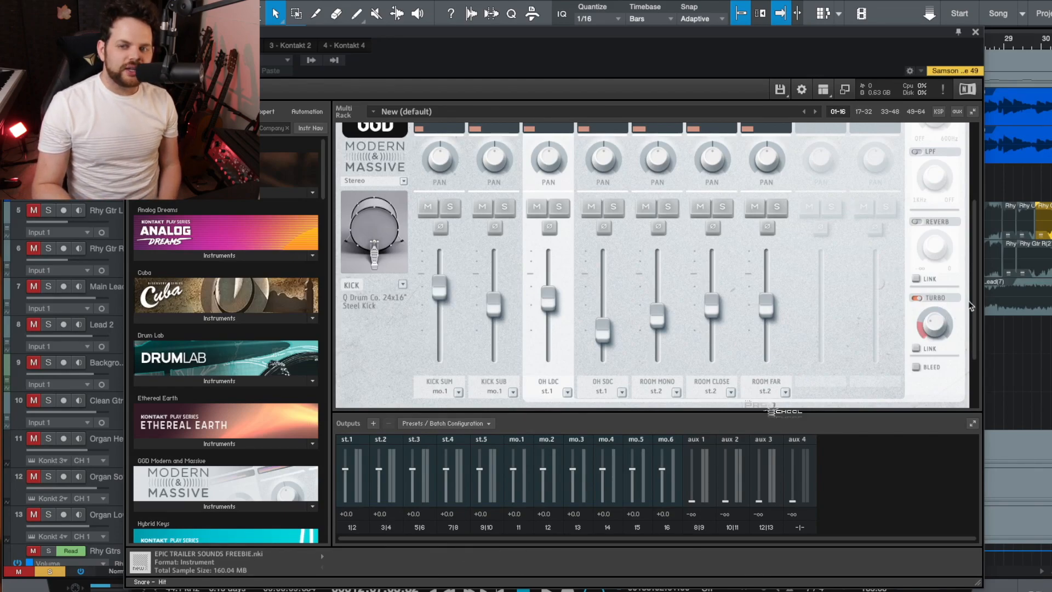
scroll(976, 307, "up", 2)
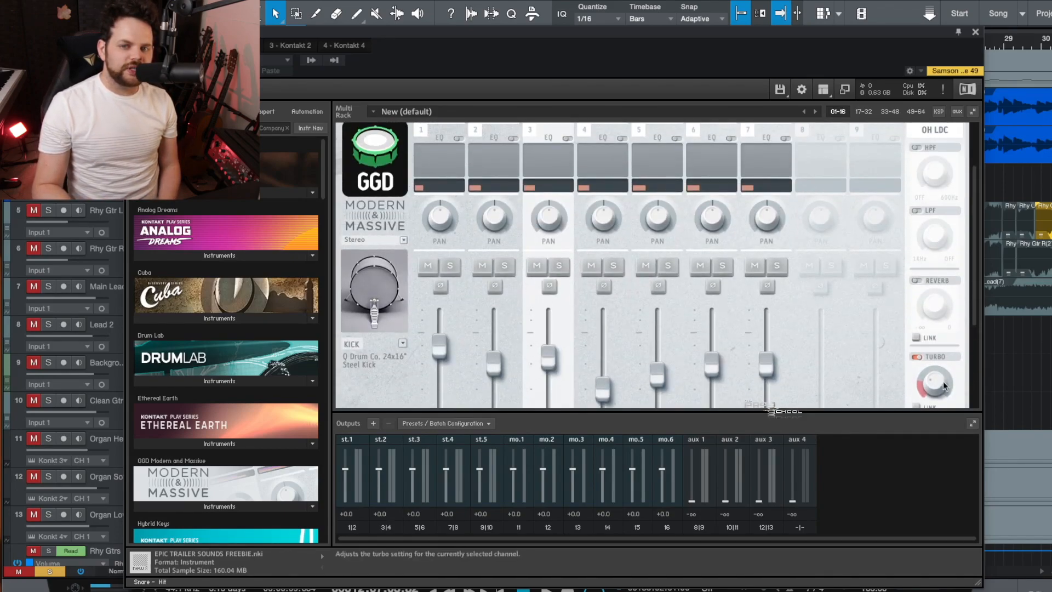
left_click_drag(976, 321, 977, 355)
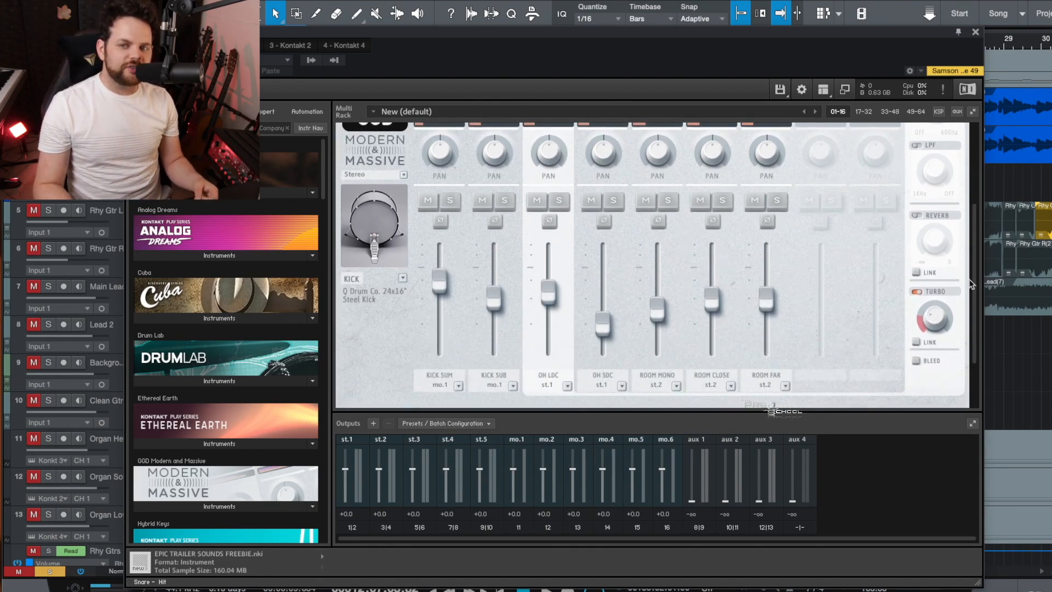
left_click_drag(977, 280, 973, 210)
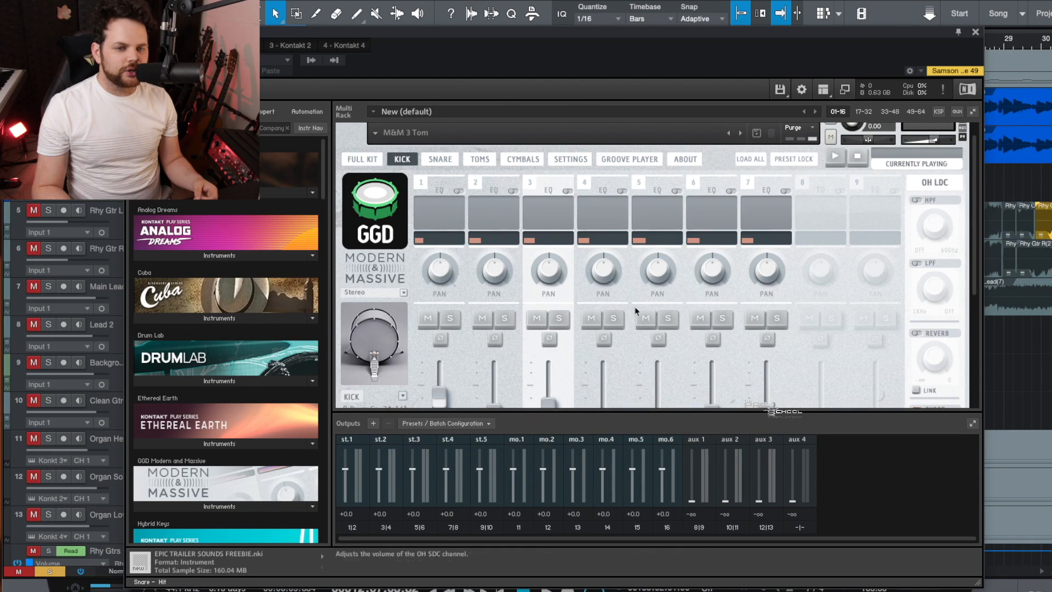
- Close the drum instrument window and bring the mixer console back into view
left_click_drag(615, 35, 614, 1)
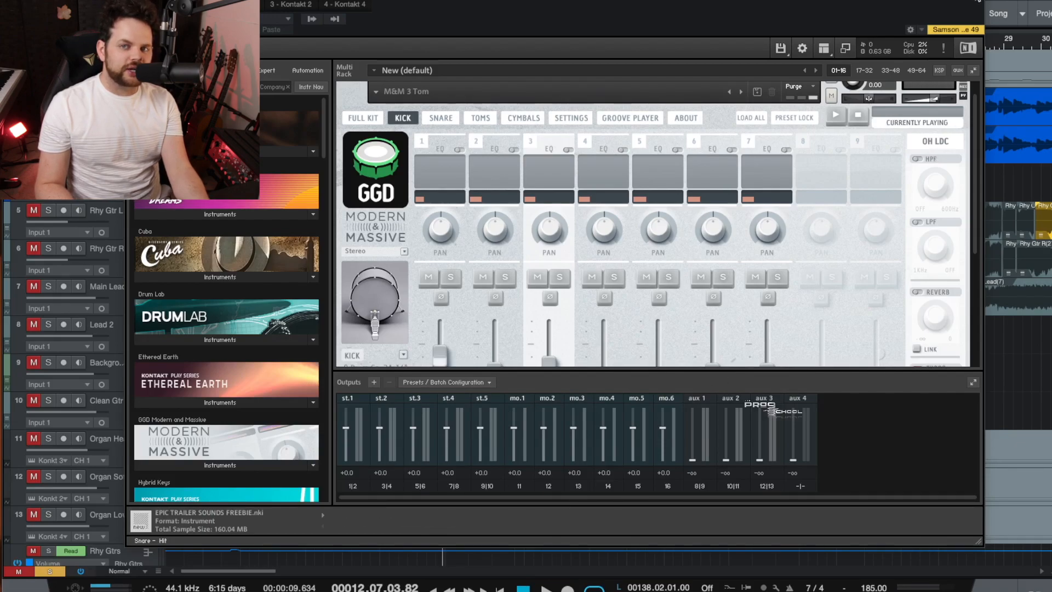
left_click(977, 0)
key("F3")
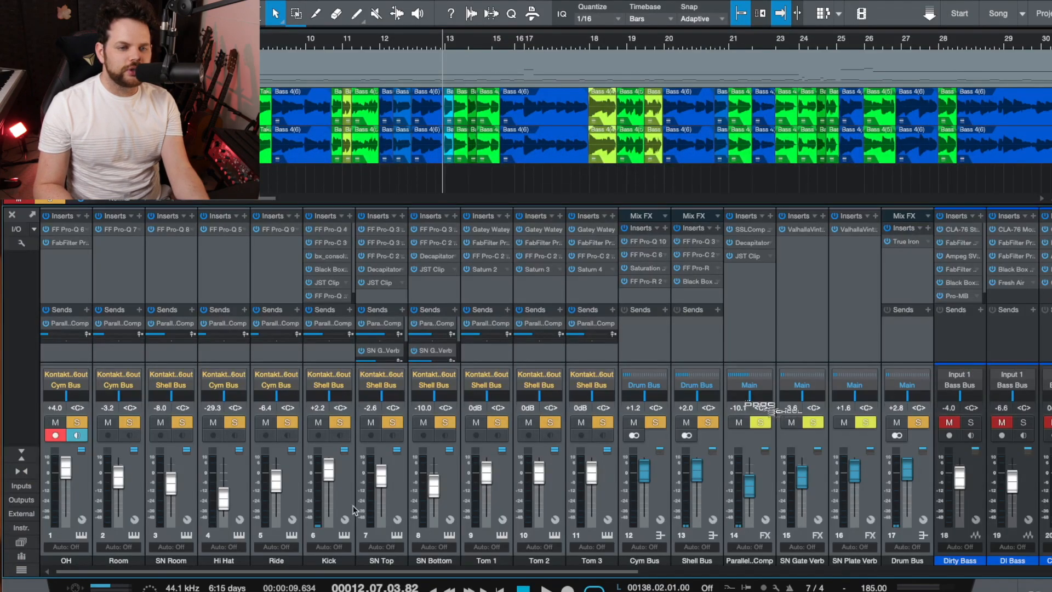
- Review the drum routing across the individual OH, Kick and Tom channels, the Cym, Shell and Drum buses, and the parallel compression and snare reverb channels
left_click(904, 349)
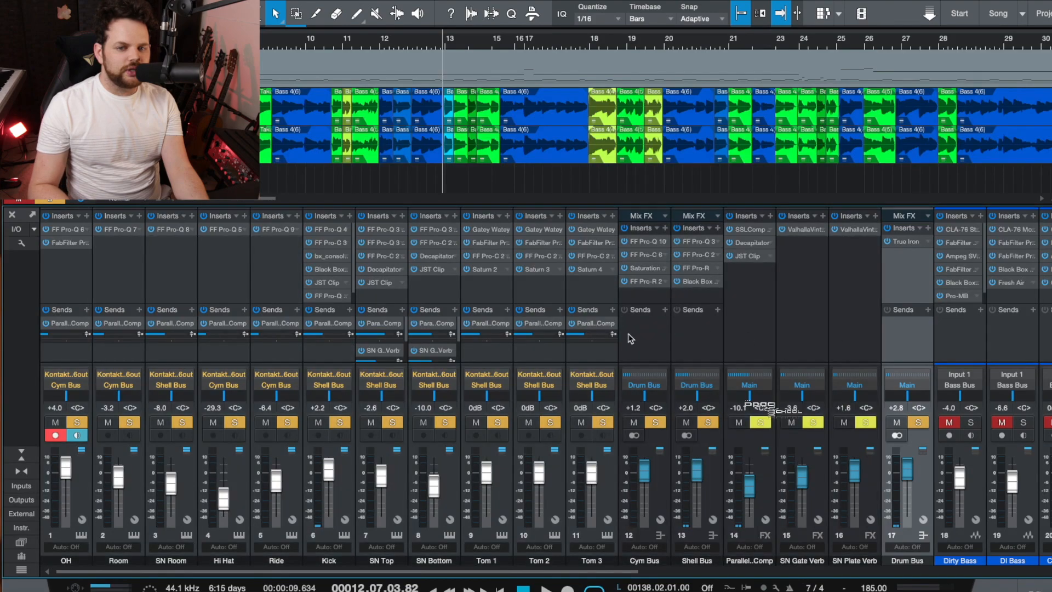
left_click(76, 497)
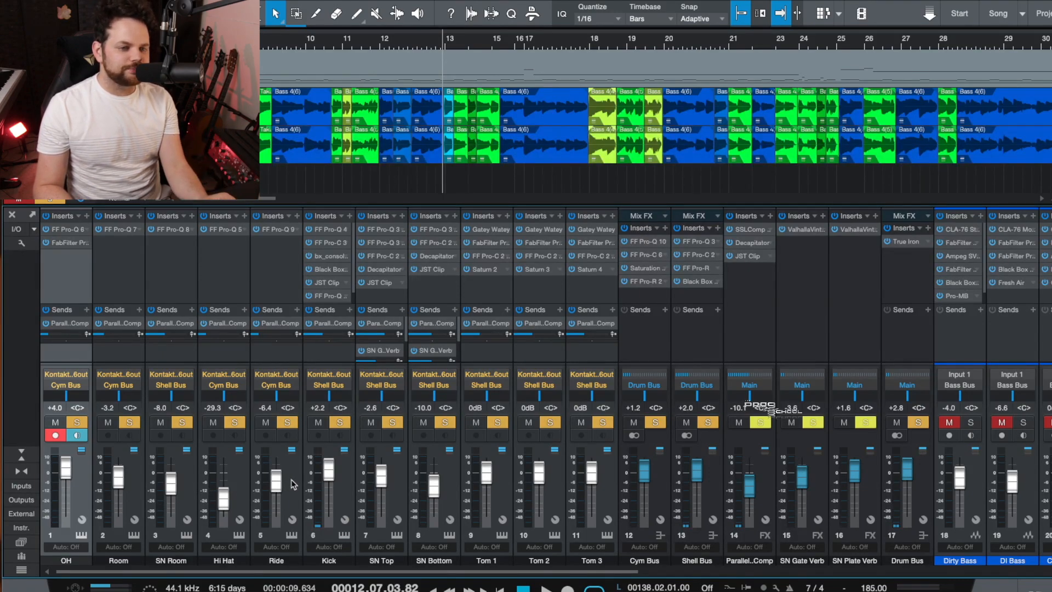
left_click(344, 487)
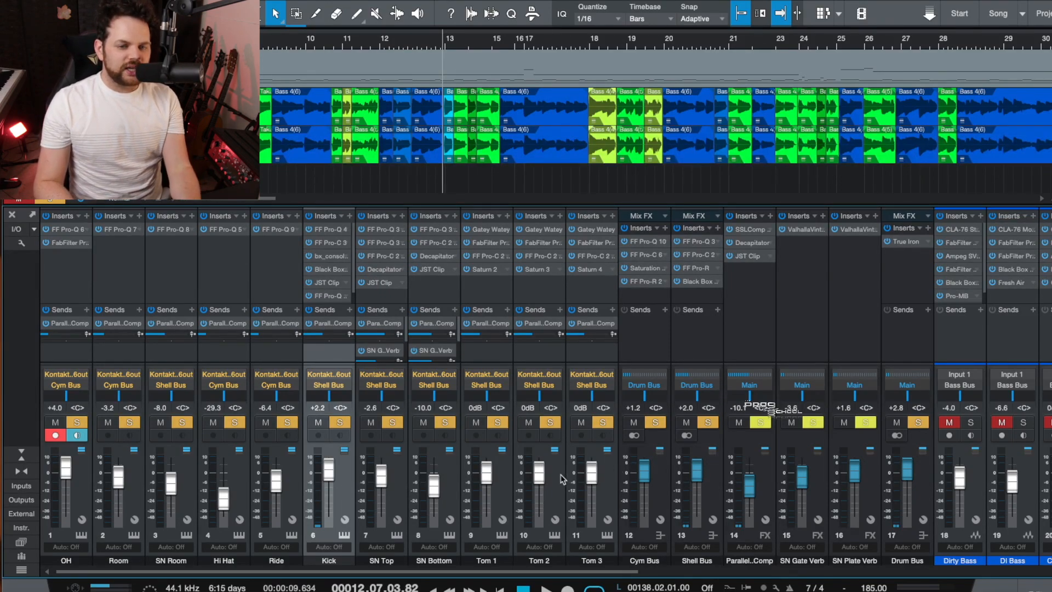
left_click(509, 485)
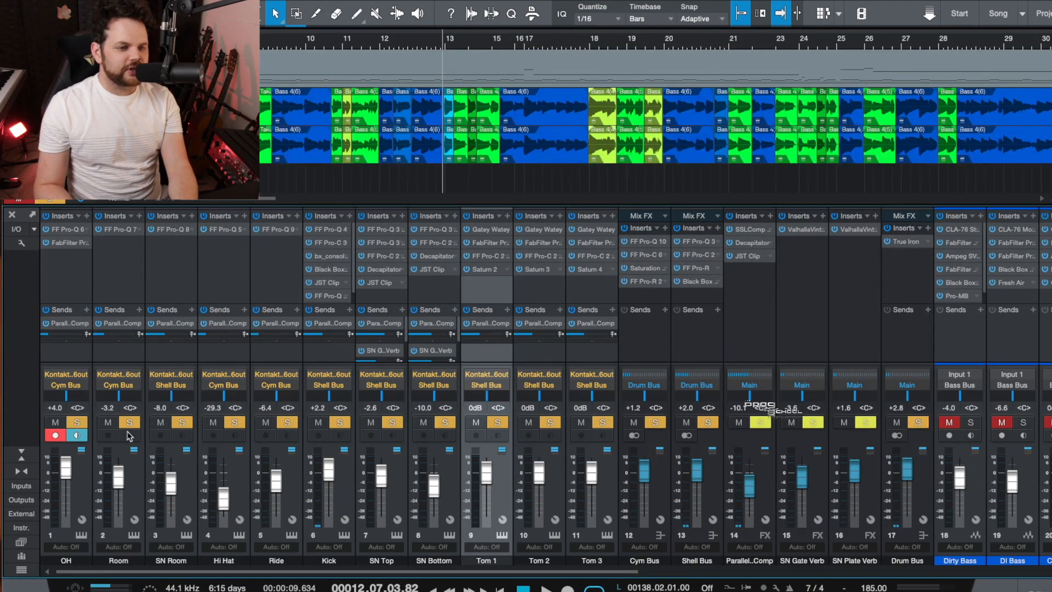
left_click(81, 472)
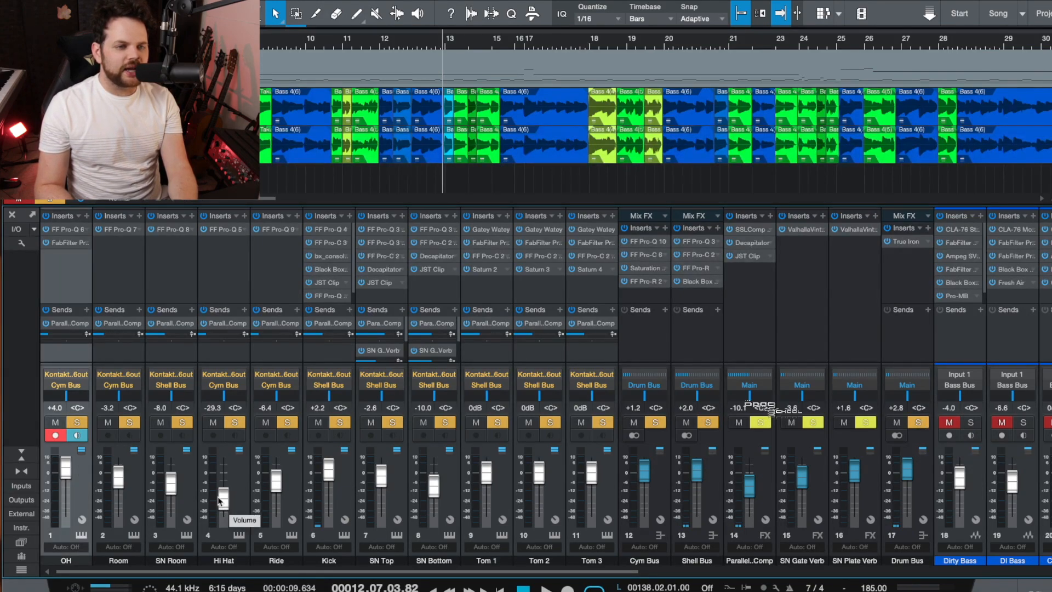
left_click(667, 474)
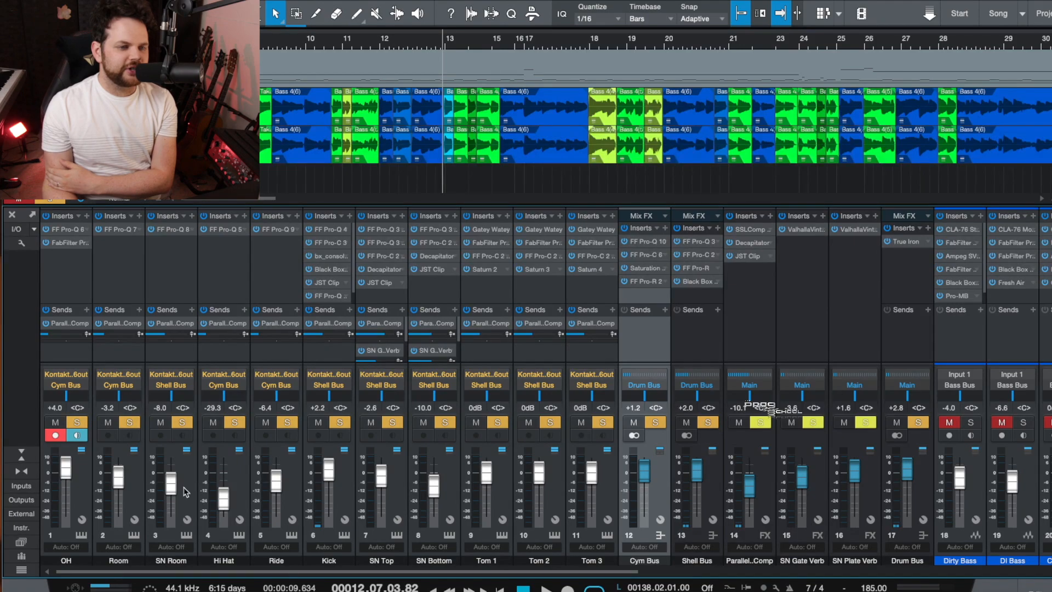
left_click(711, 486)
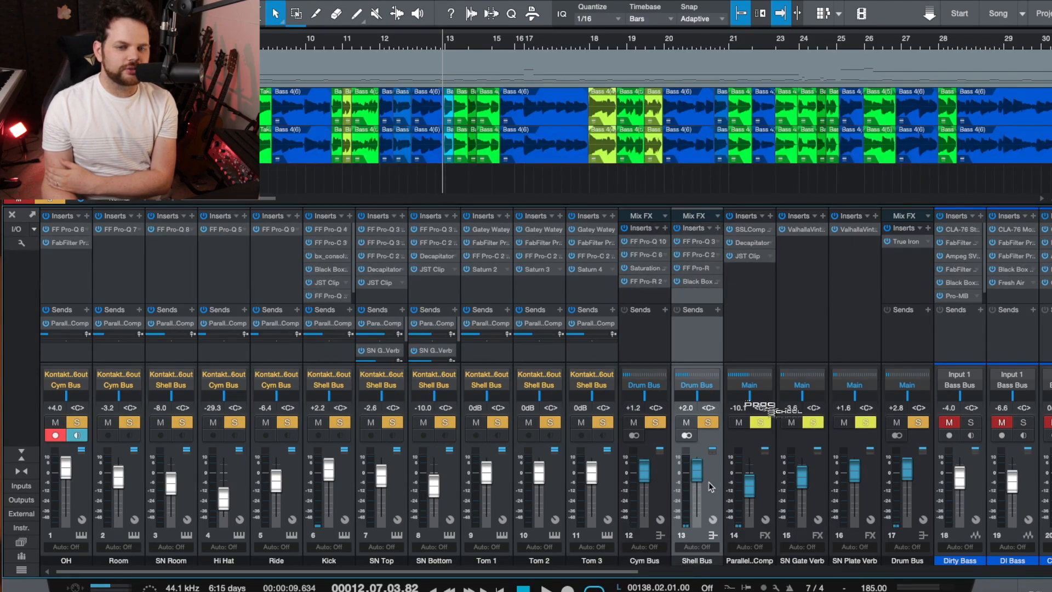
left_click(924, 486)
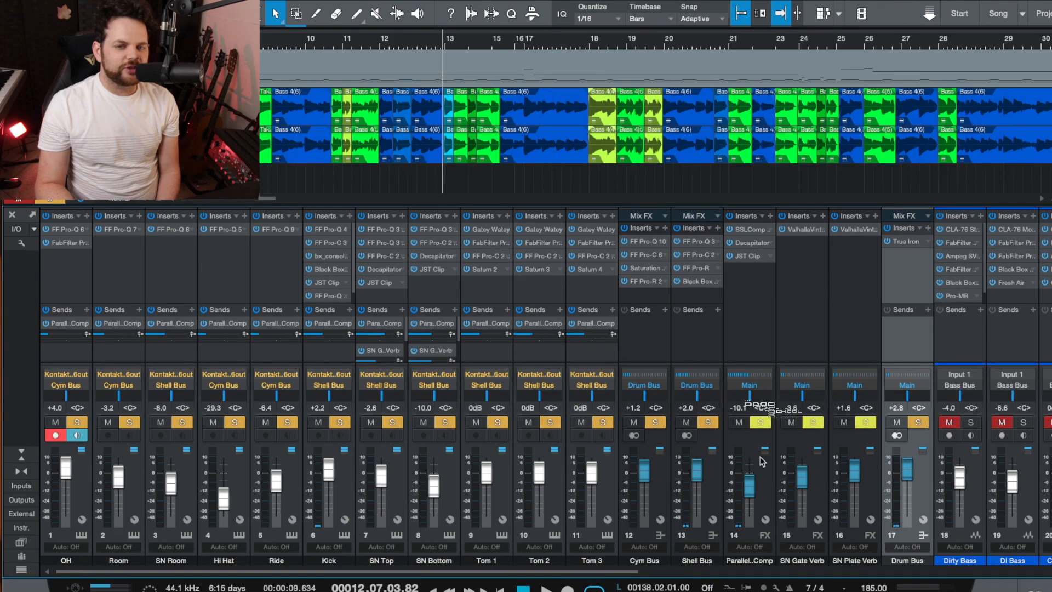
left_click(768, 499)
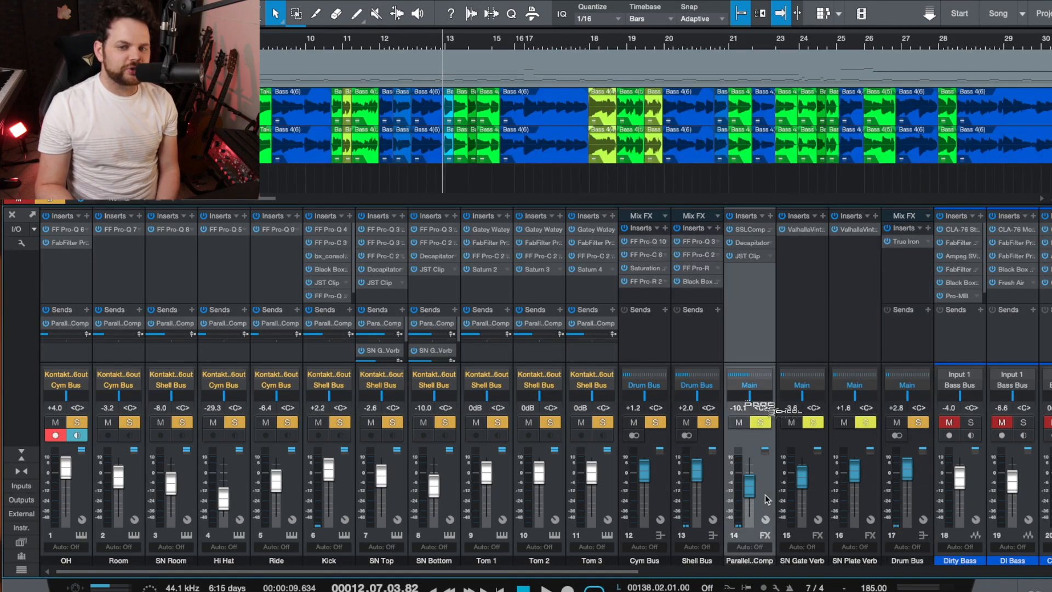
left_click(820, 496)
left_click(875, 497)
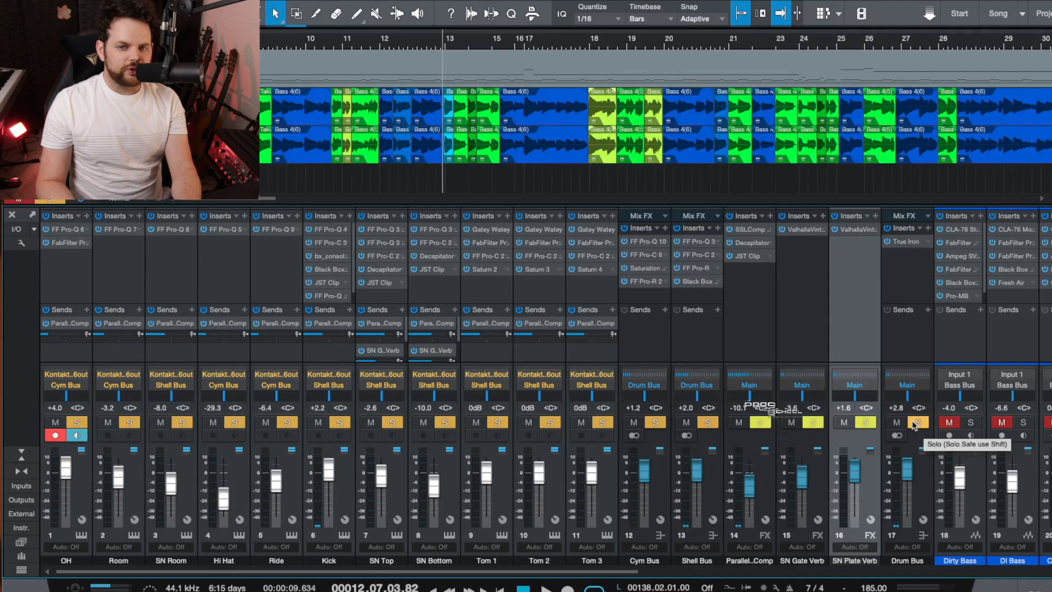
- Bypass all inserts and sends on the channels from OH through Drum Bus, and place the playhead at bar 8
left_click(922, 472)
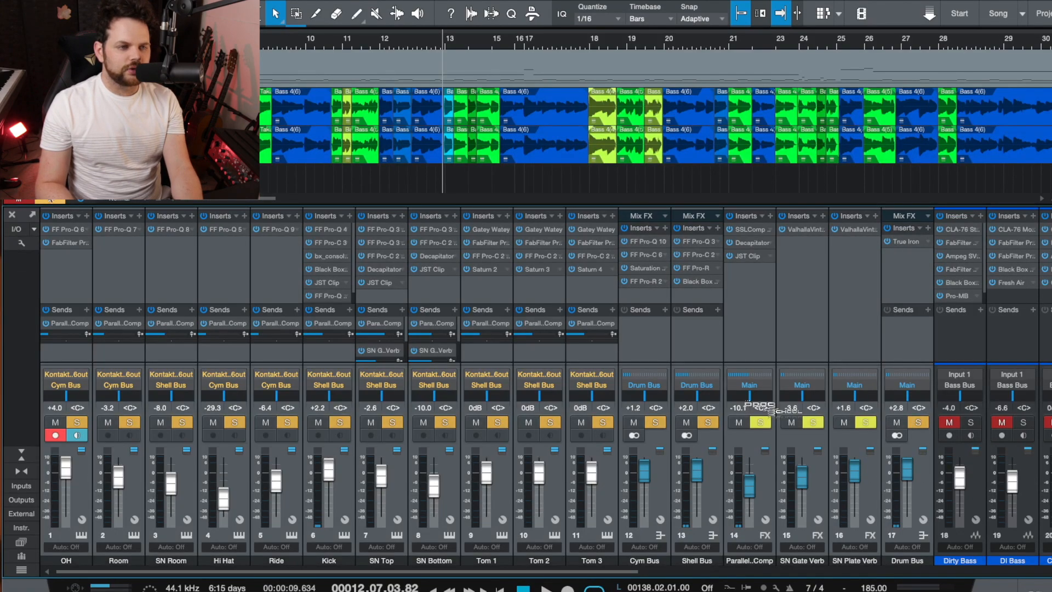
left_click(47, 216)
left_click(47, 310)
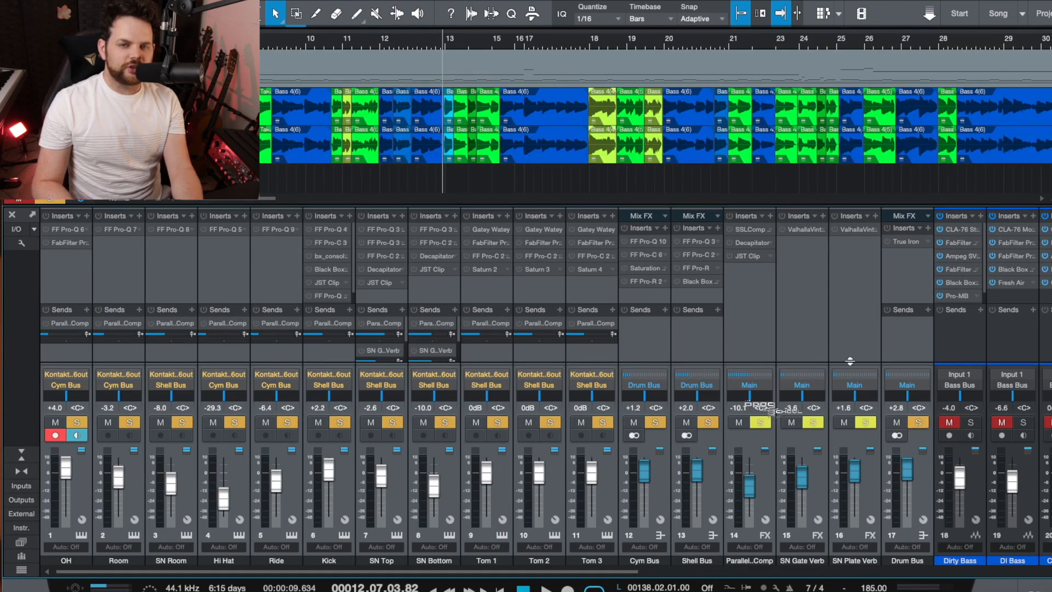
left_click(234, 44)
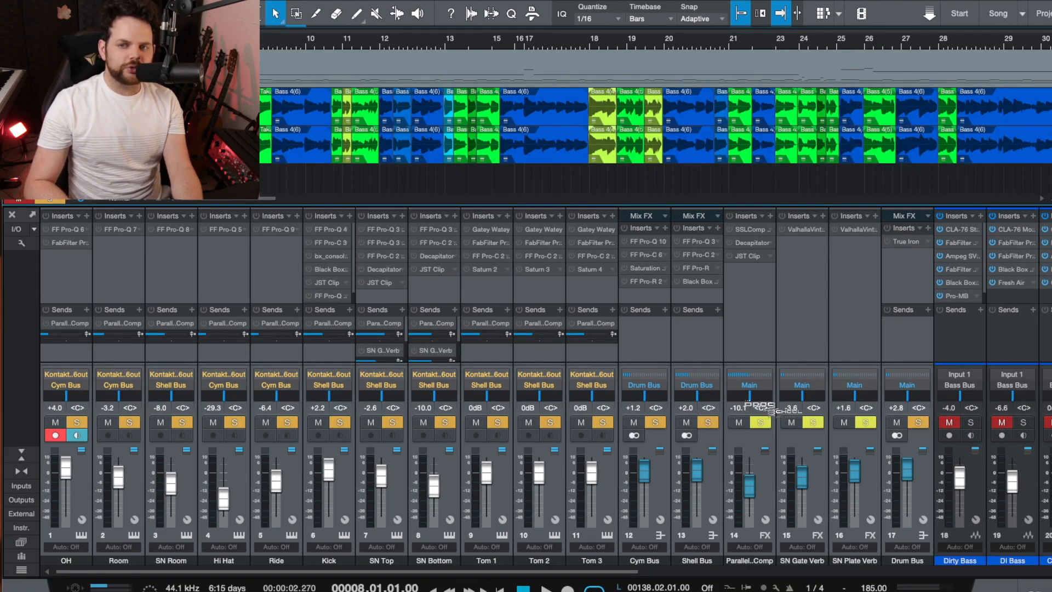
- Open the Main output channel's bx_console SSL 4000 E plug-in
left_click(1051, 216)
key("Escape")
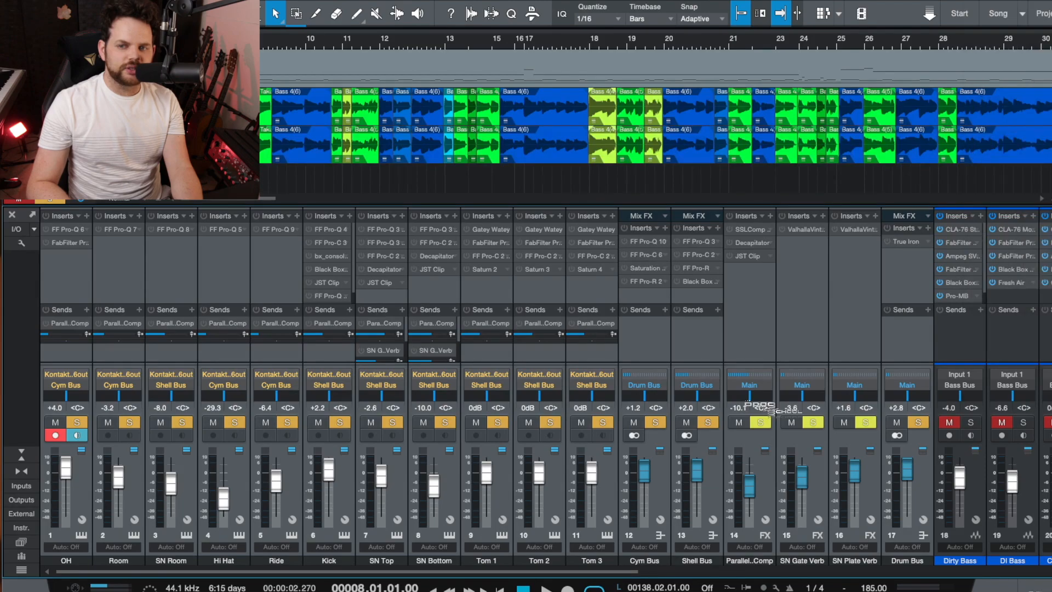
right_click(1039, 332)
left_click(1048, 338)
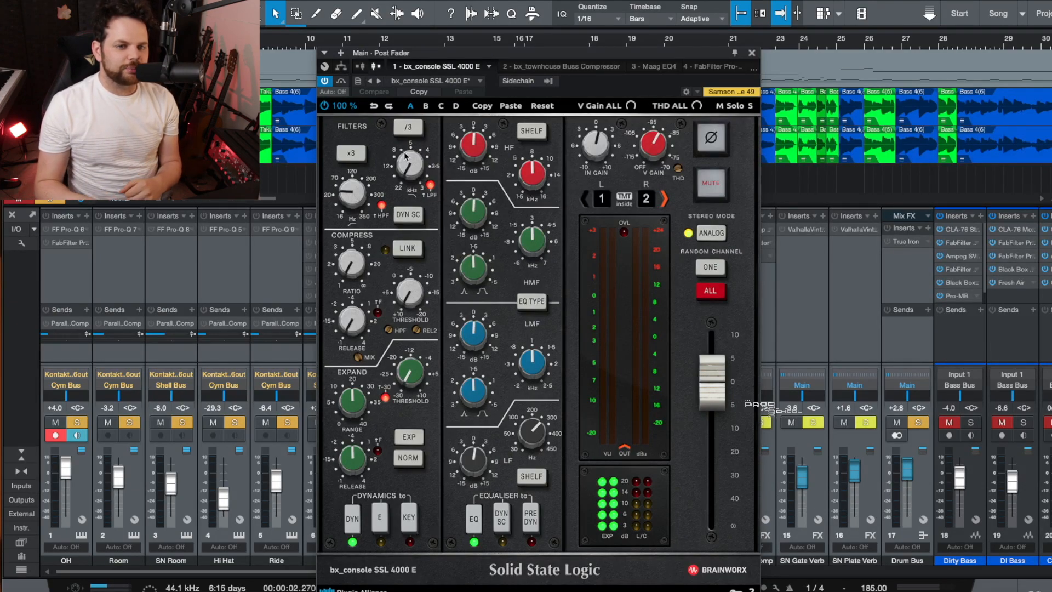
- Examine the LF frequency and gain, the midrange EQ and the THD setting in the Main channel's SSL console plug-in
left_click(537, 432)
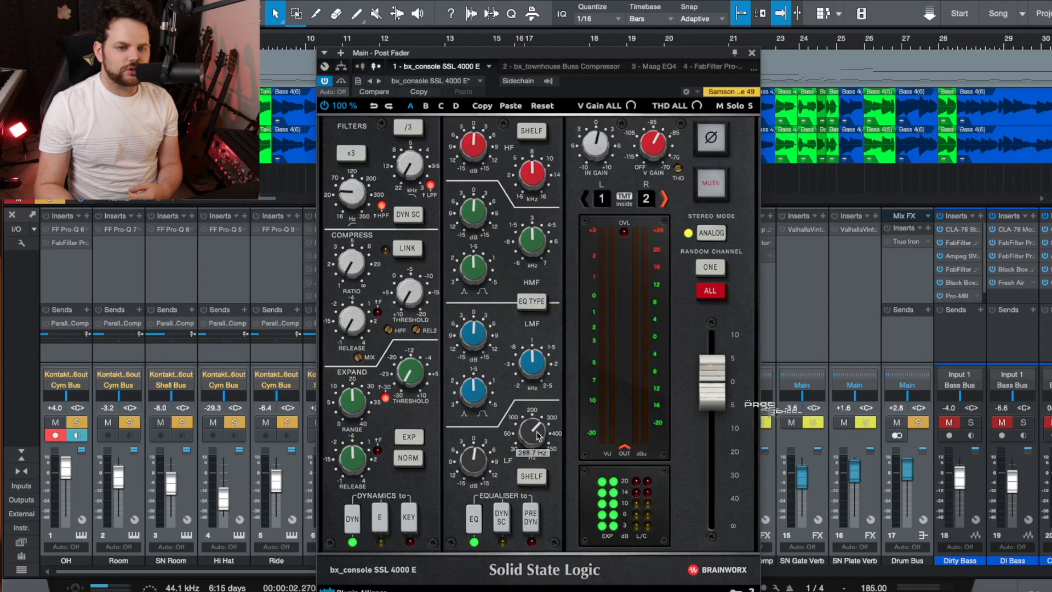
mouse_move(489, 459)
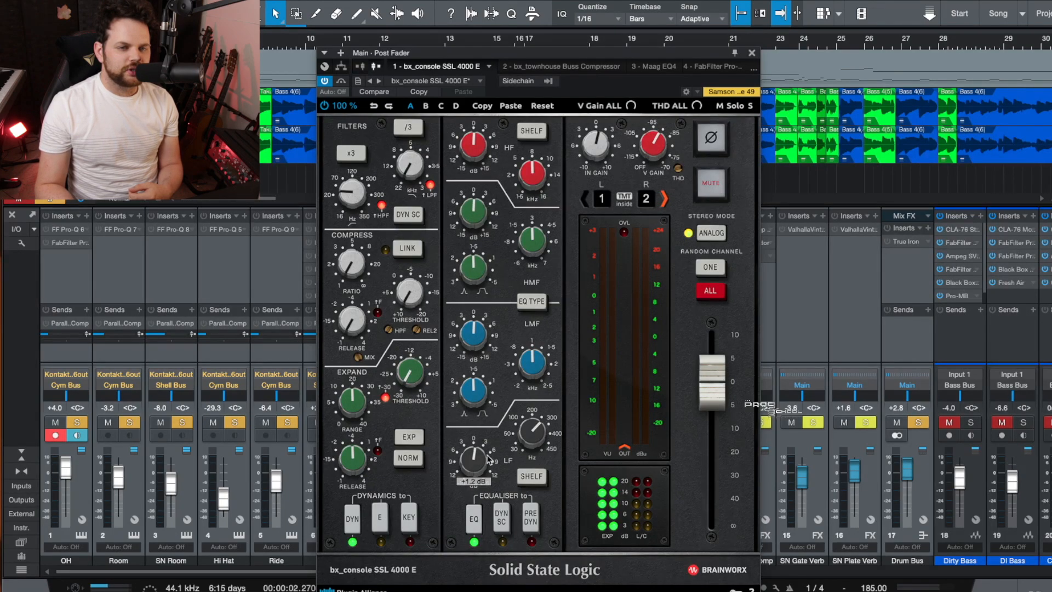
mouse_move(535, 436)
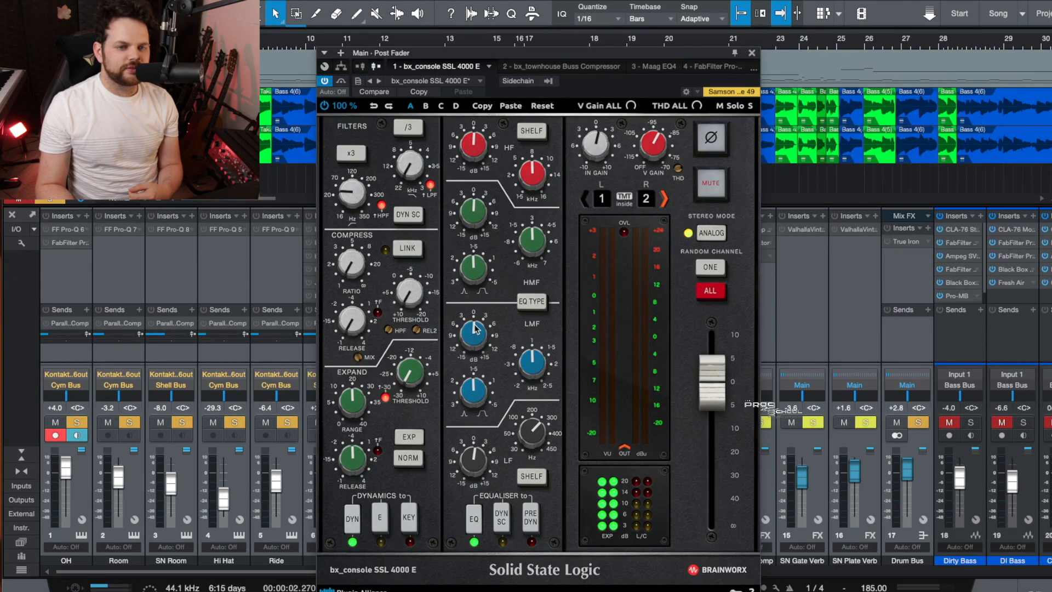
left_click(468, 219)
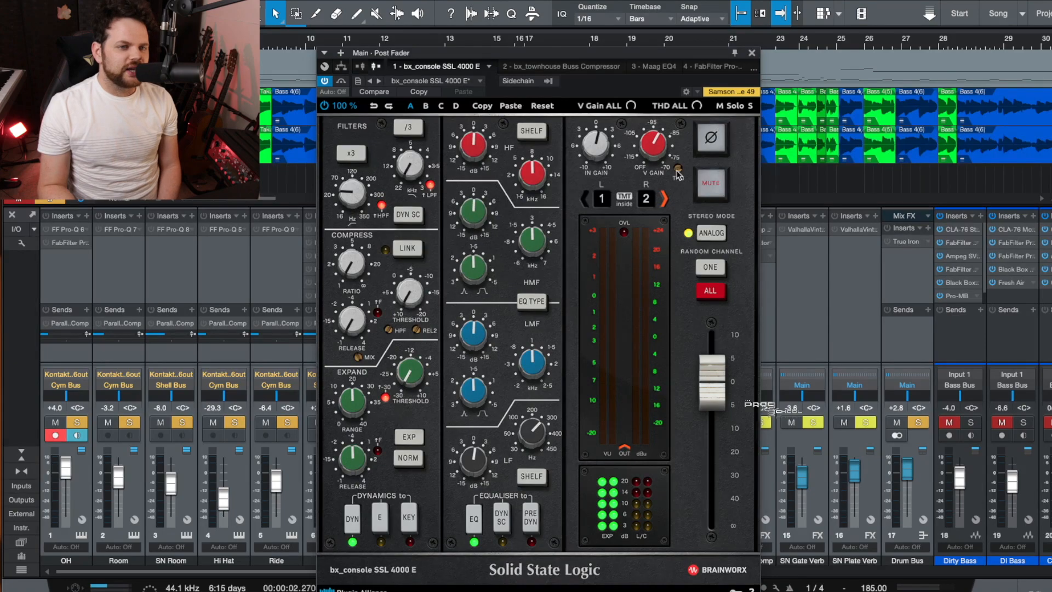
mouse_move(679, 174)
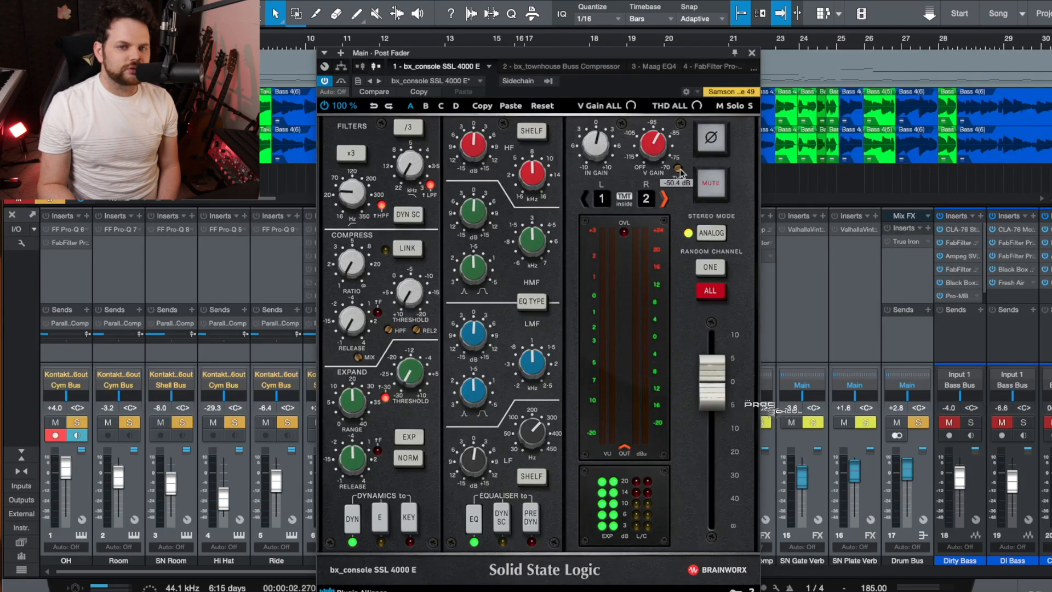
- Review the Main channel's bx_townhouse Buss Compressor, Maag EQ4 Sub and Air bands, and FabFilter Pro-Q EQ curve
left_click(565, 68)
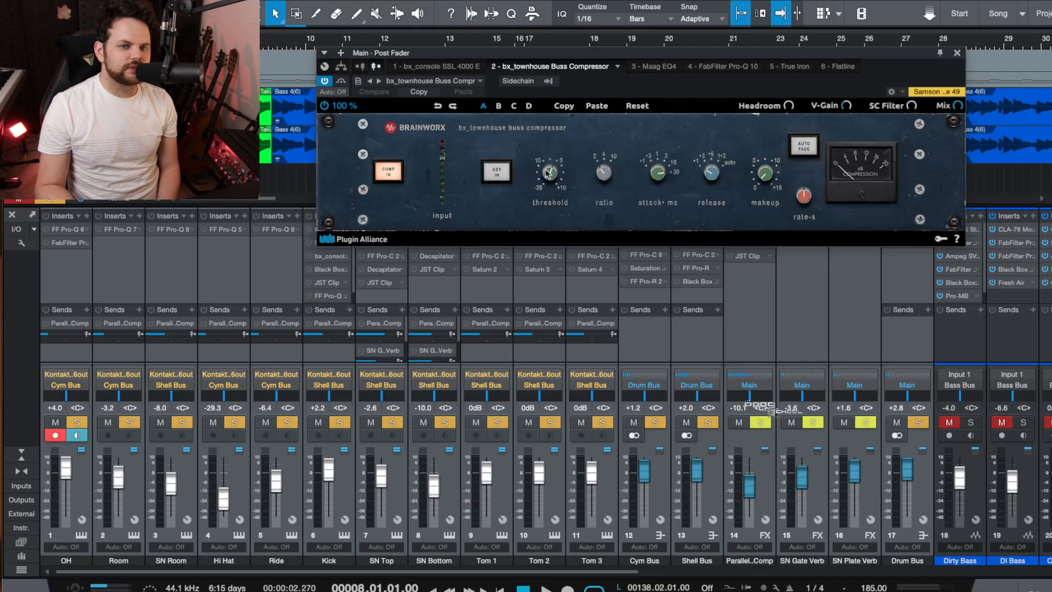
left_click(656, 66)
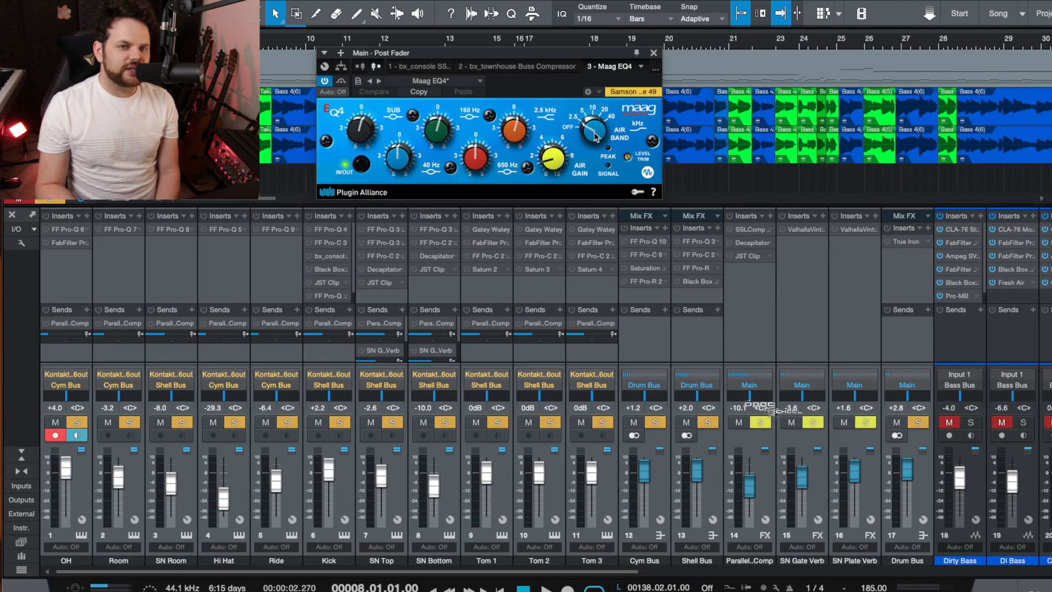
left_click(357, 134)
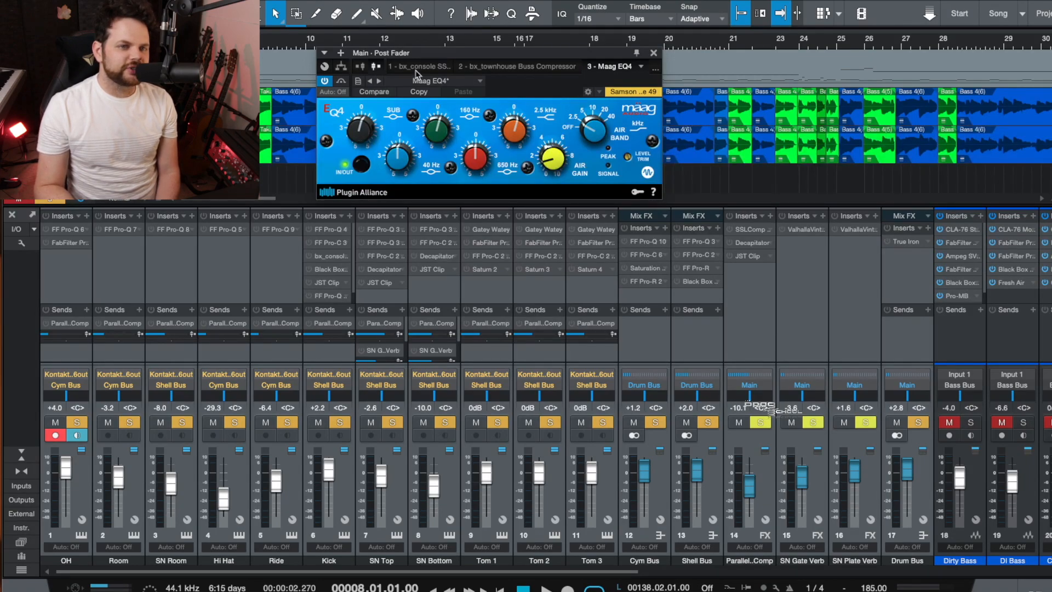
left_click(656, 69)
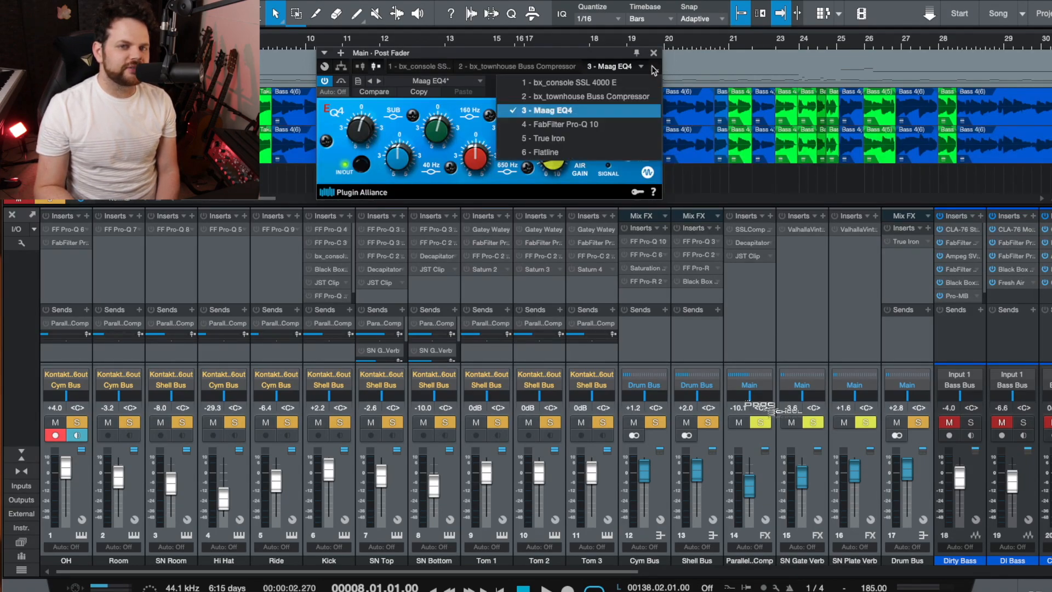
left_click(580, 125)
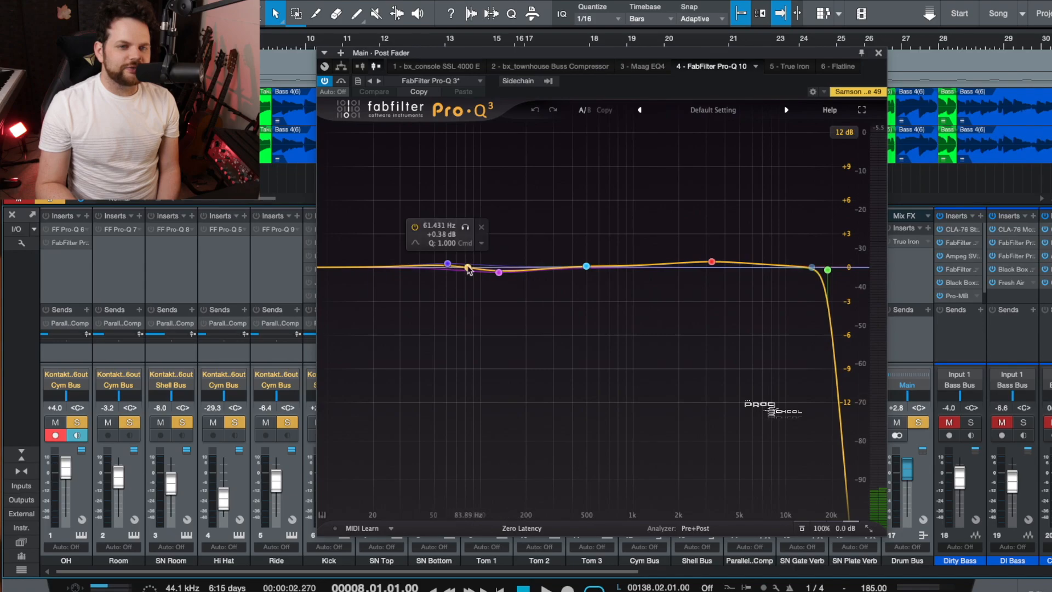
- Review the Main channel's True Iron strength and voicing and its Flatline plug-in, and close the plug-in window
left_click(789, 67)
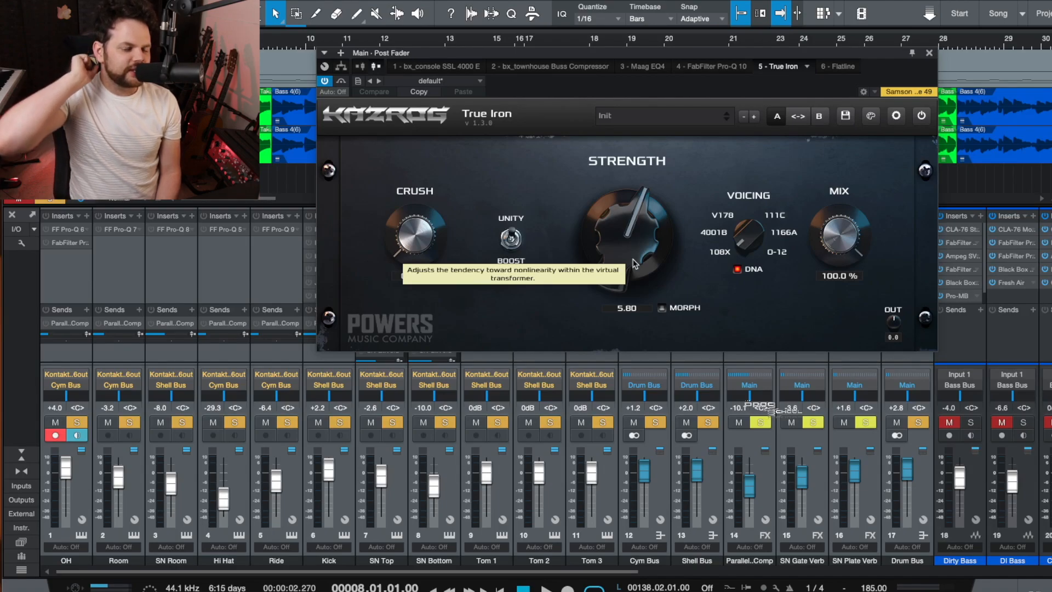
left_click_drag(559, 60, 547, 94)
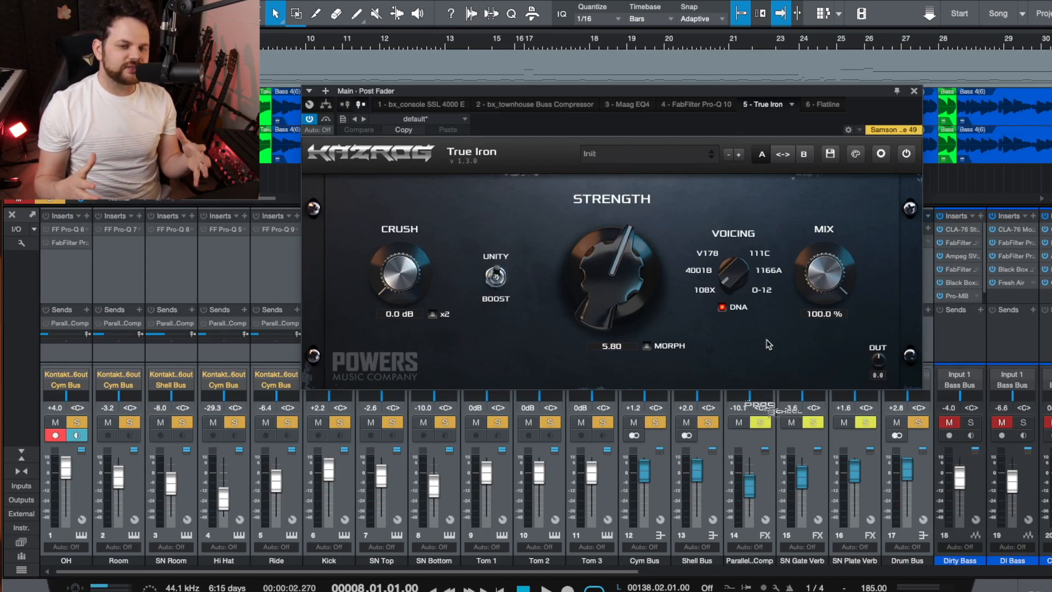
left_click(825, 105)
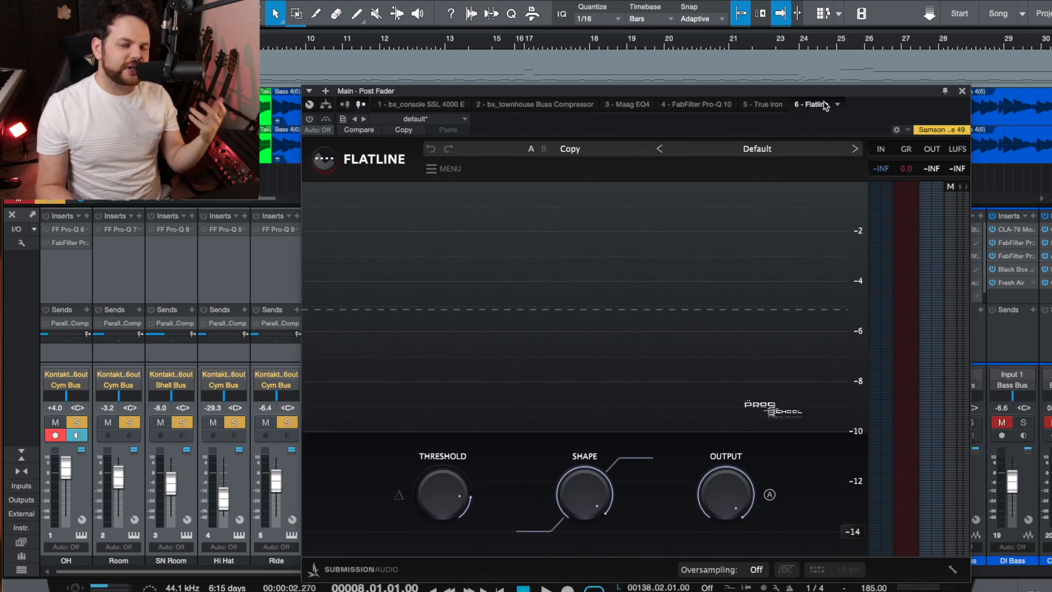
left_click(963, 92)
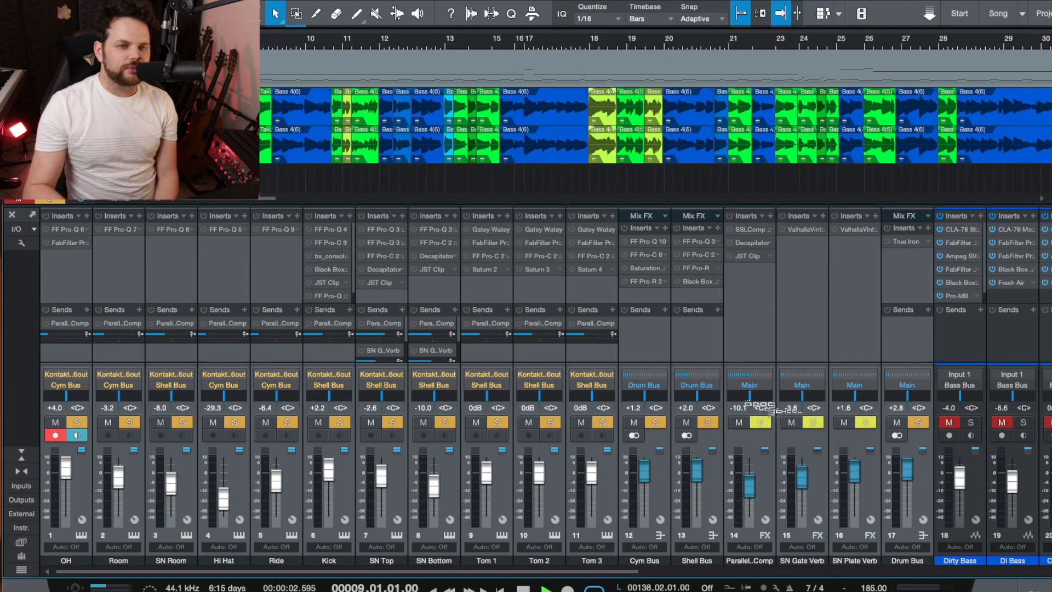
- Play back the soloed drums from bar 9 with their channel and bus inserts bypassed
key("space")
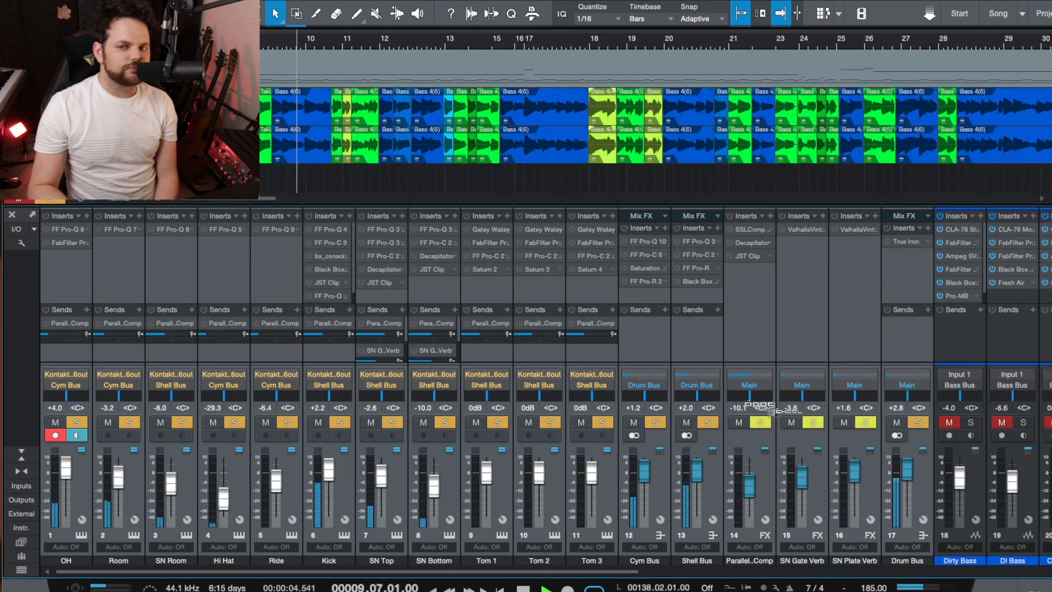
key("space")
key("KP_0")
key("space")
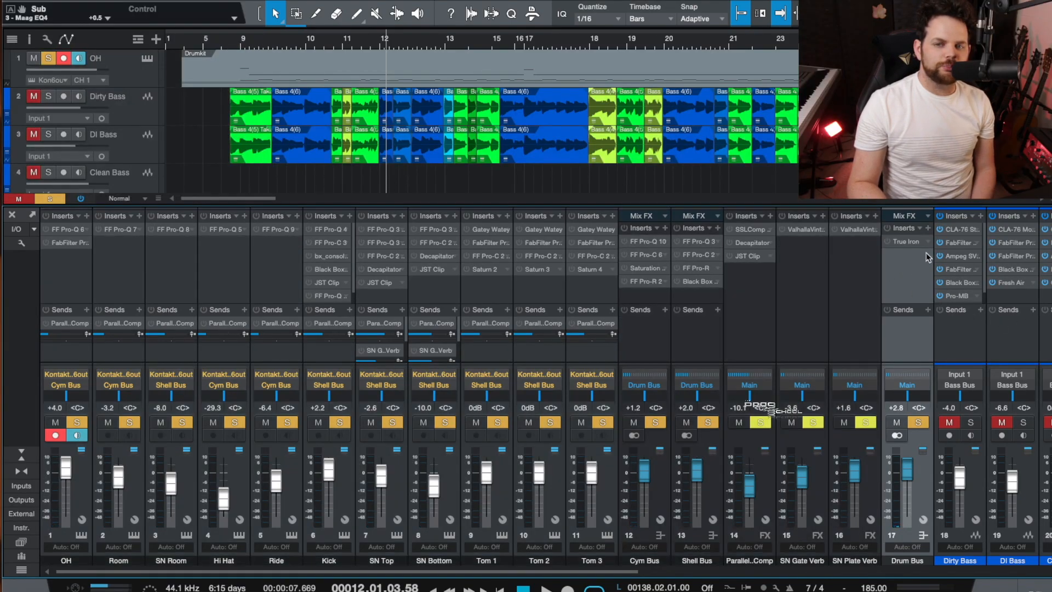
- Examine the Drum Bus's True Iron plug-in, return the playhead to bar 9, and close the plug-in window
right_click(929, 242)
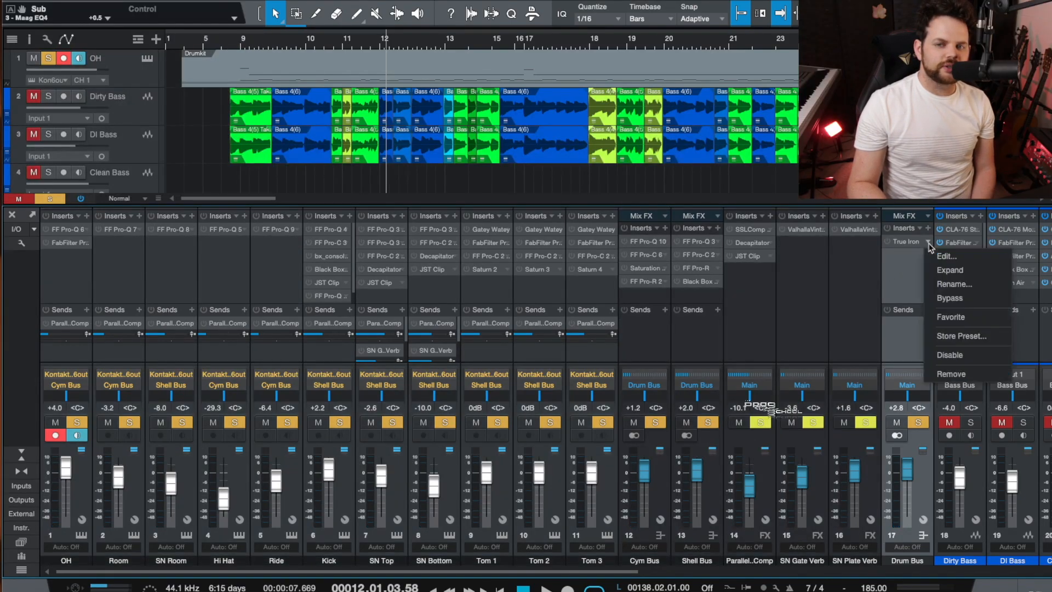
left_click(942, 251)
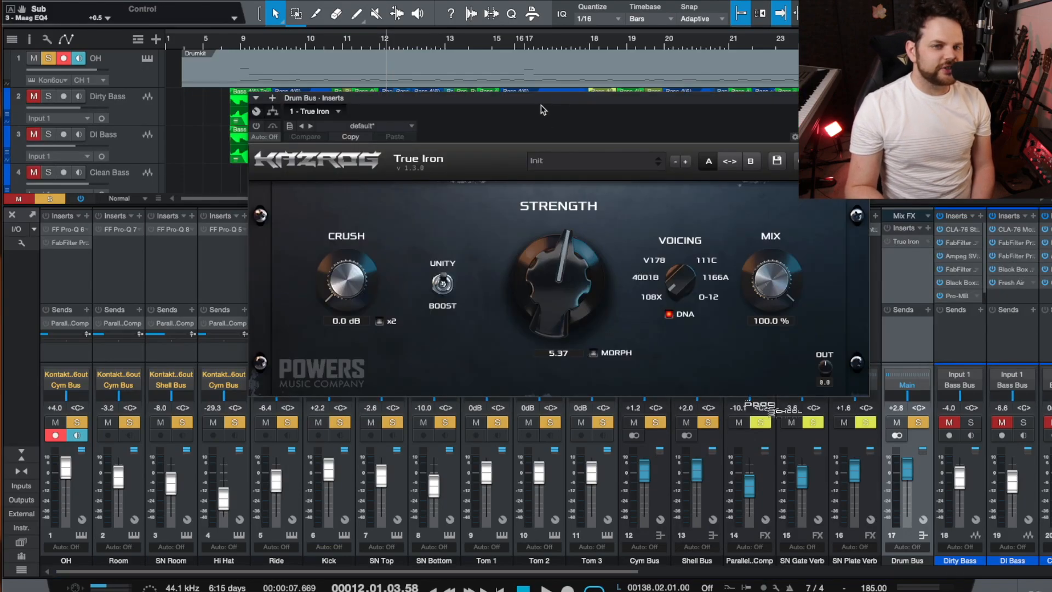
left_click_drag(543, 108, 651, 239)
left_click(237, 46)
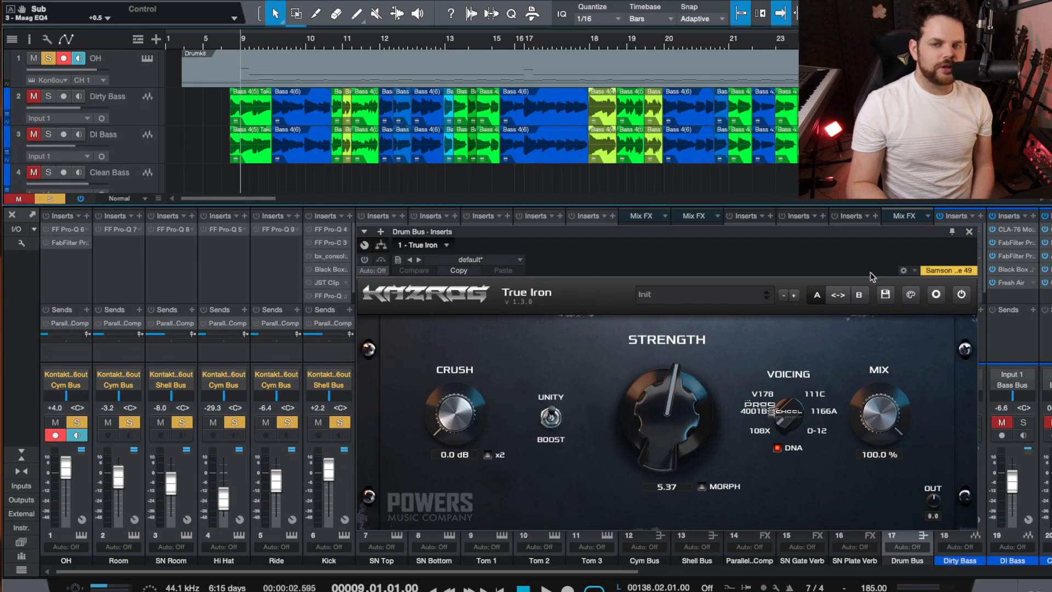
left_click(969, 231)
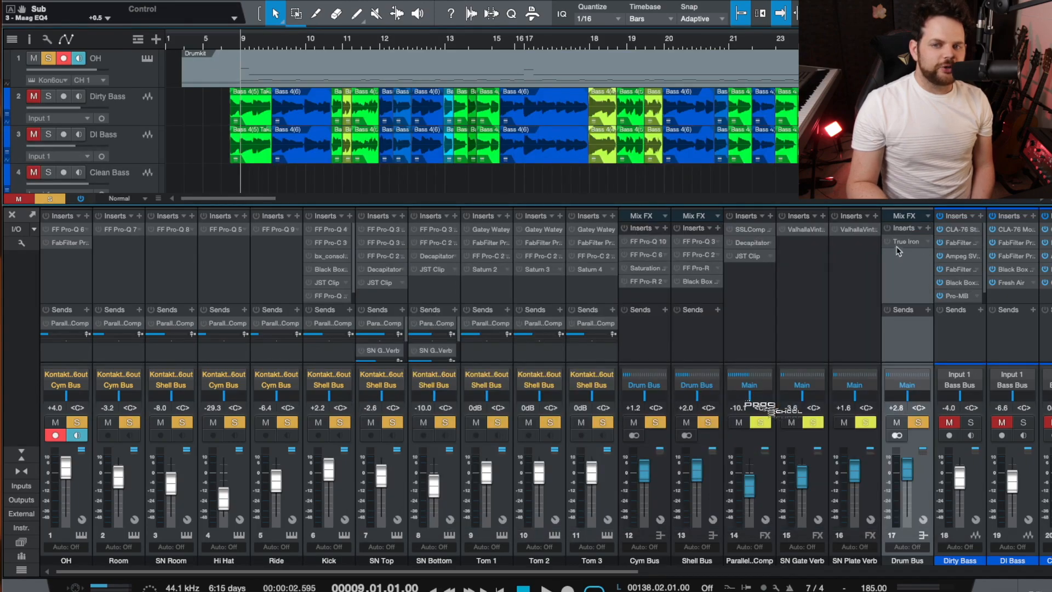
- Activate the Drum Bus inserts and solo only the Shell Bus and the channels feeding it
left_click(690, 332)
left_click(657, 338)
left_click(698, 343)
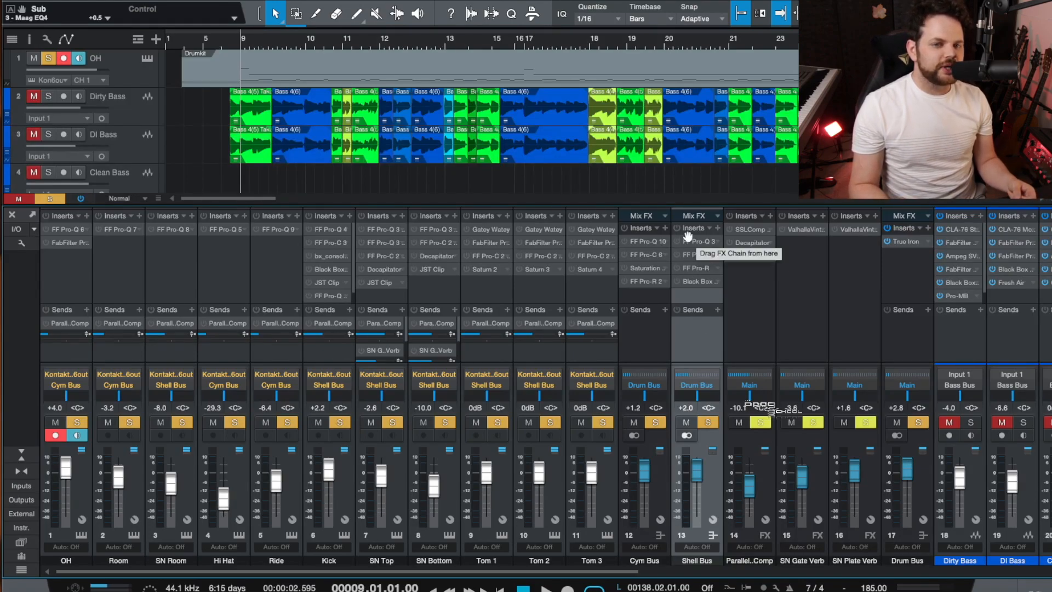
left_click(708, 423)
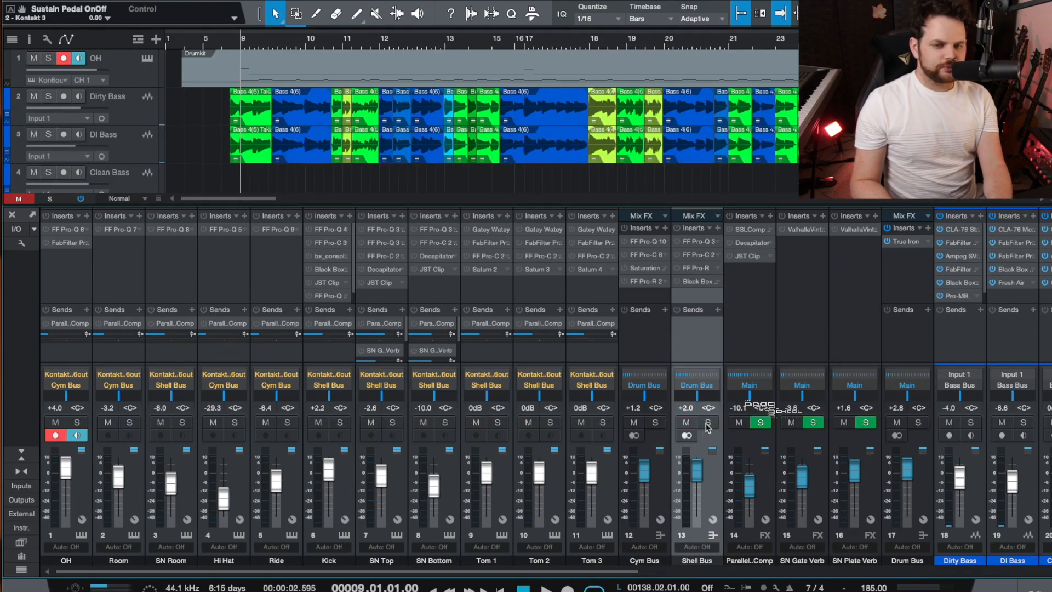
left_click(707, 425)
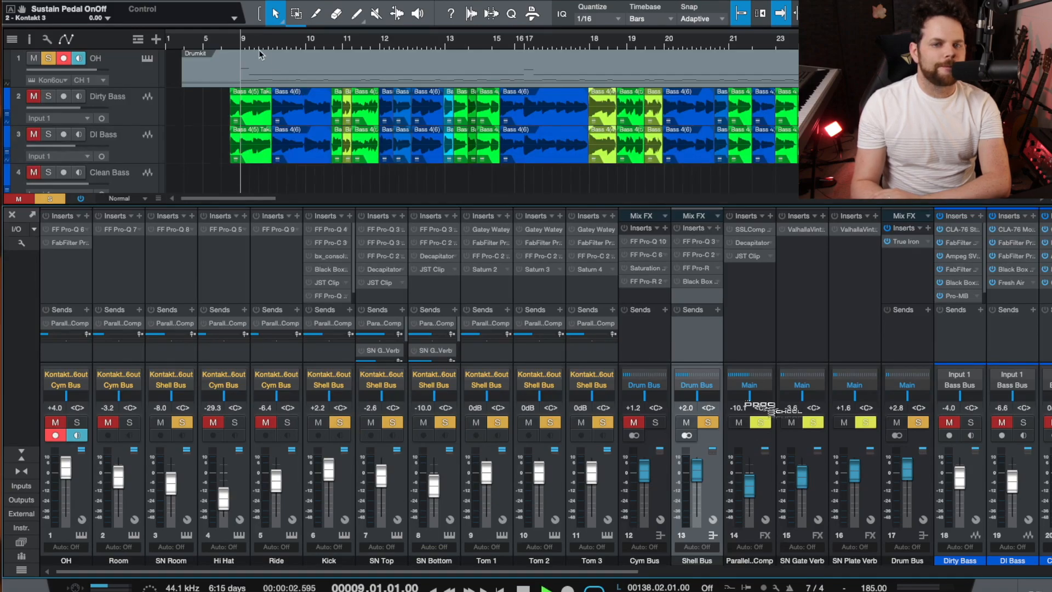
- Open the Shell Bus's FF Pro-Q 3 insert and enable it while listening to the shells
right_click(721, 256)
left_click(722, 259)
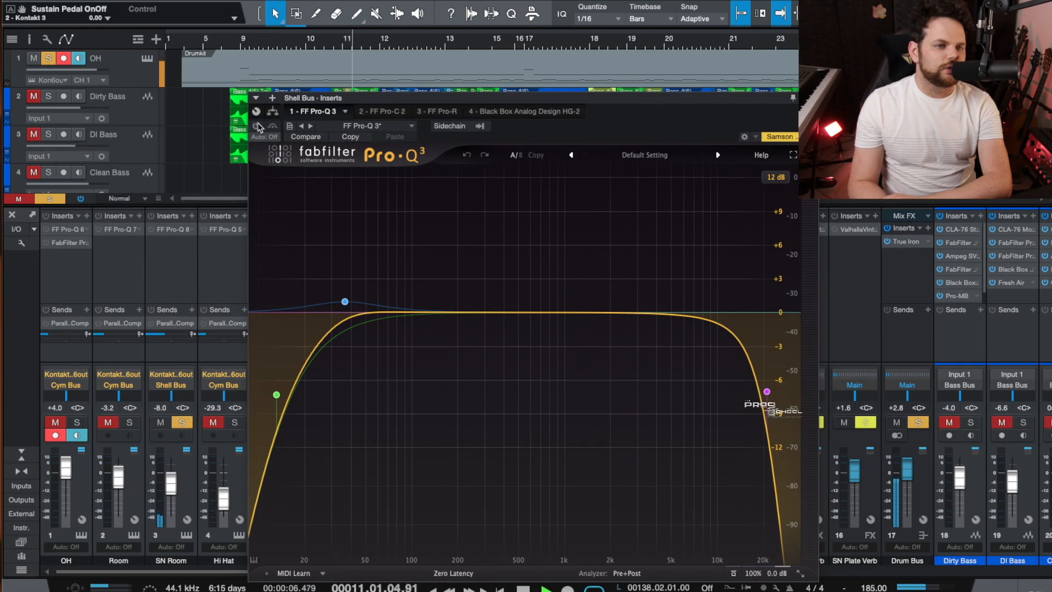
left_click(257, 126)
key("space")
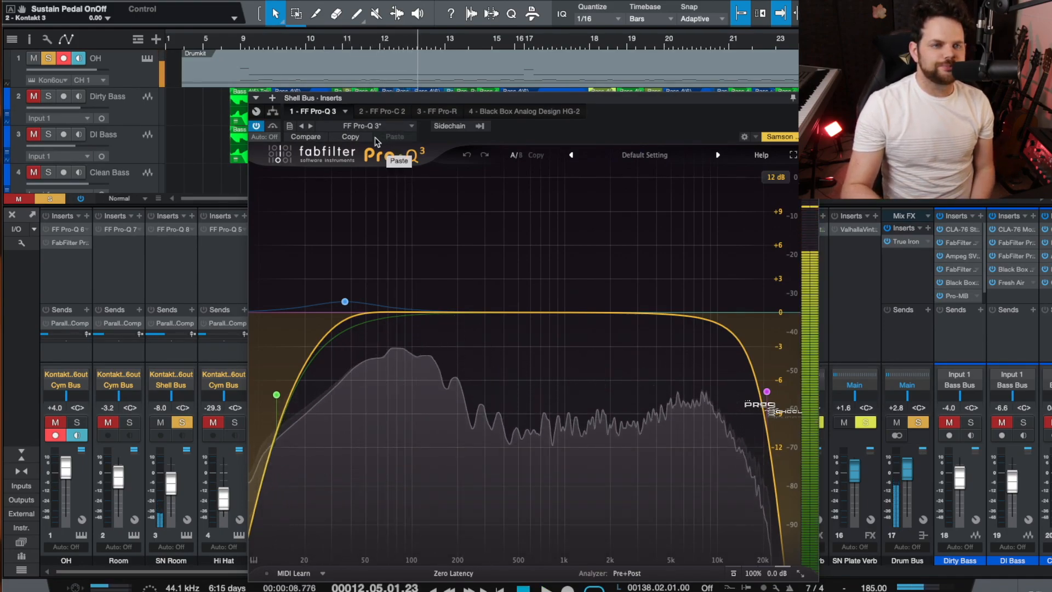
- Enable the Shell Bus's FF Pro-C 2 compressor and listen to its effect on the shells
left_click(382, 111)
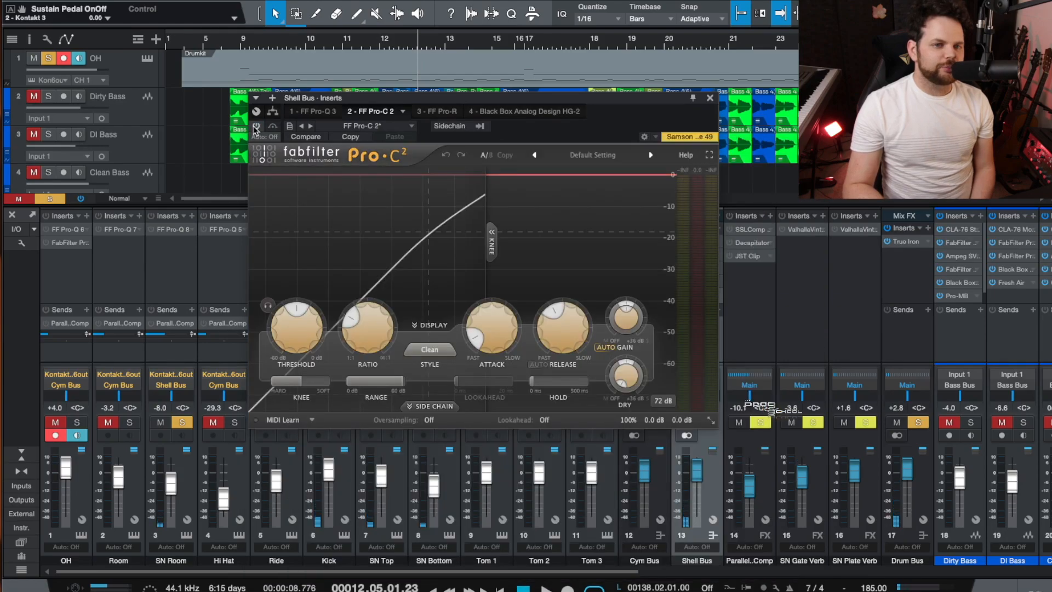
left_click(256, 126)
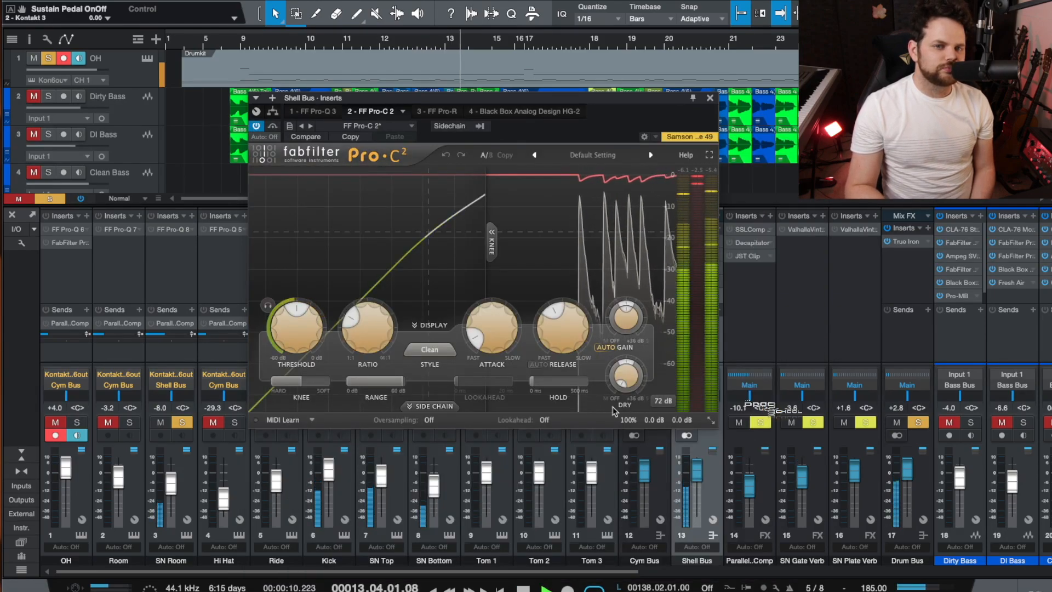
key("space")
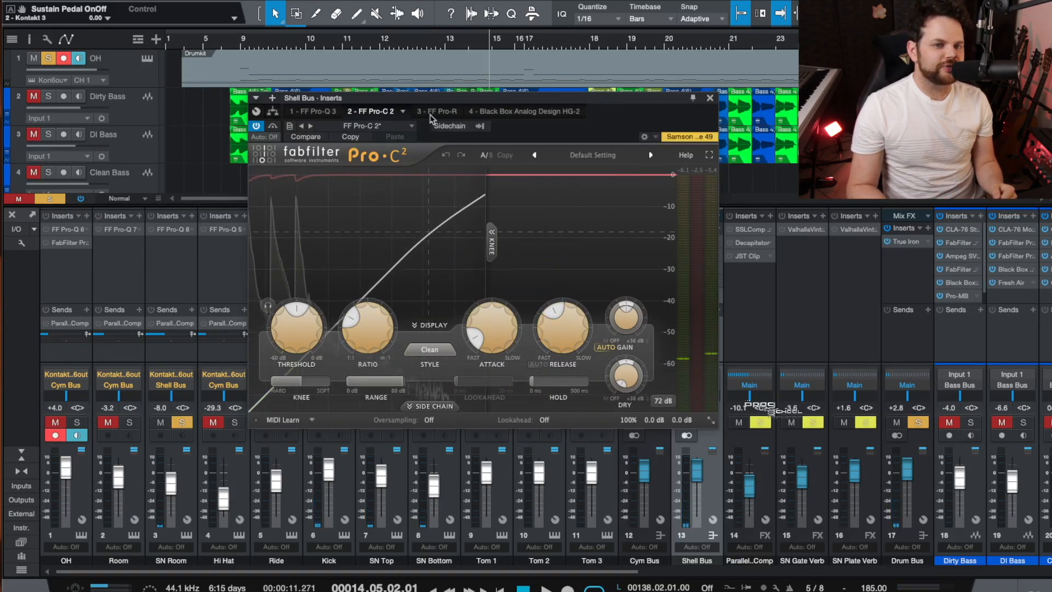
- Enable the Shell Bus's FF Pro-R reverb and compare it bypassed and active during playback
left_click(439, 111)
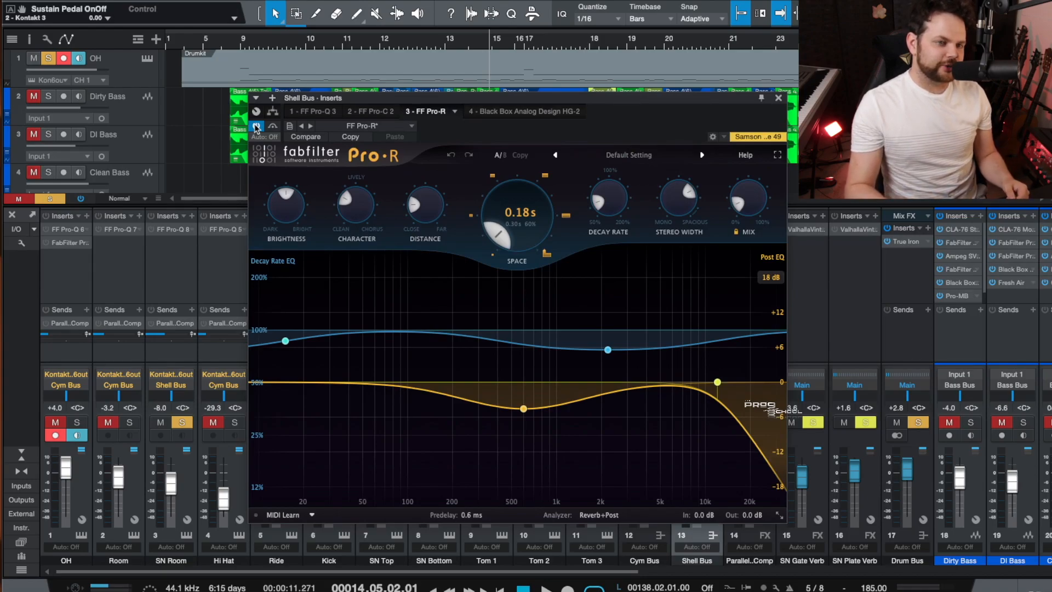
key("space")
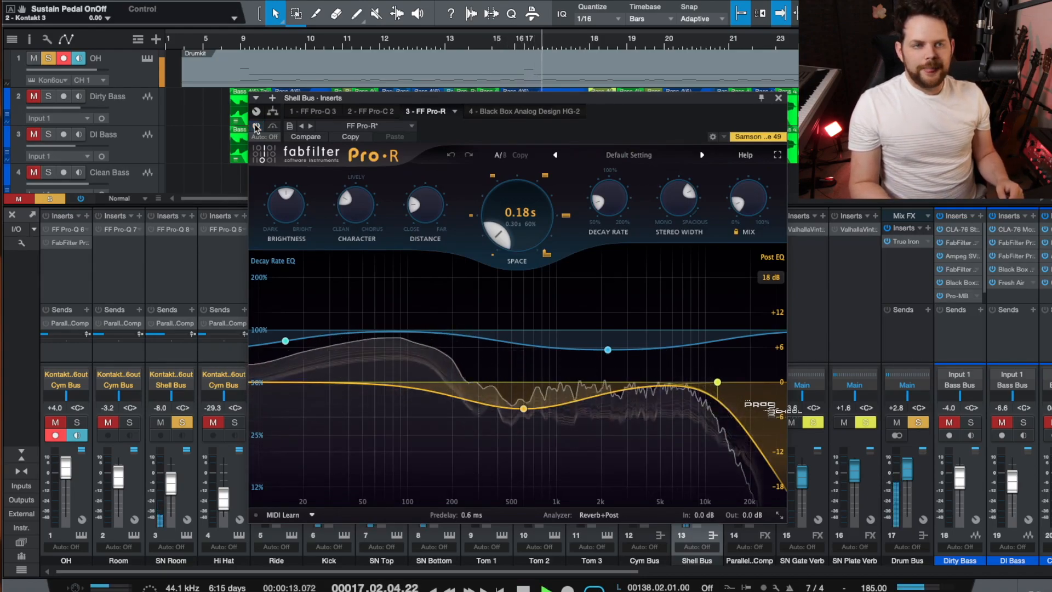
left_click(256, 126)
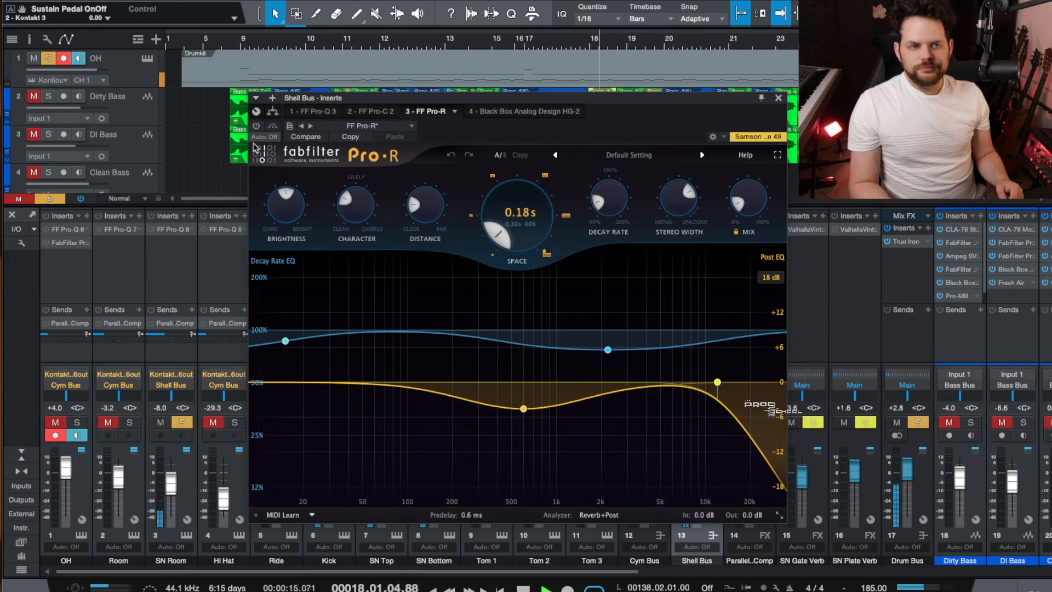
left_click(256, 127)
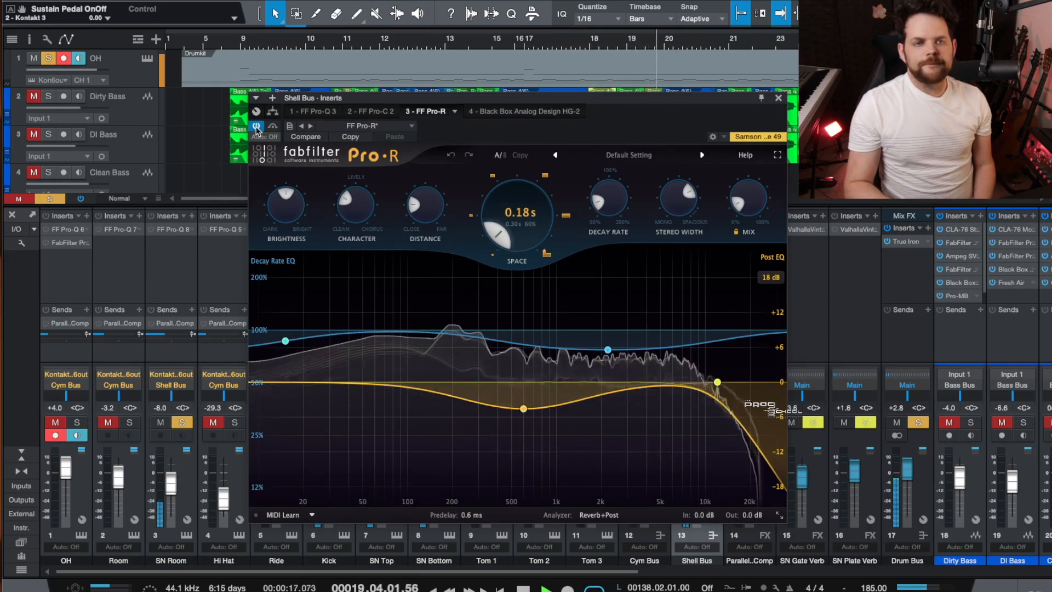
key("space")
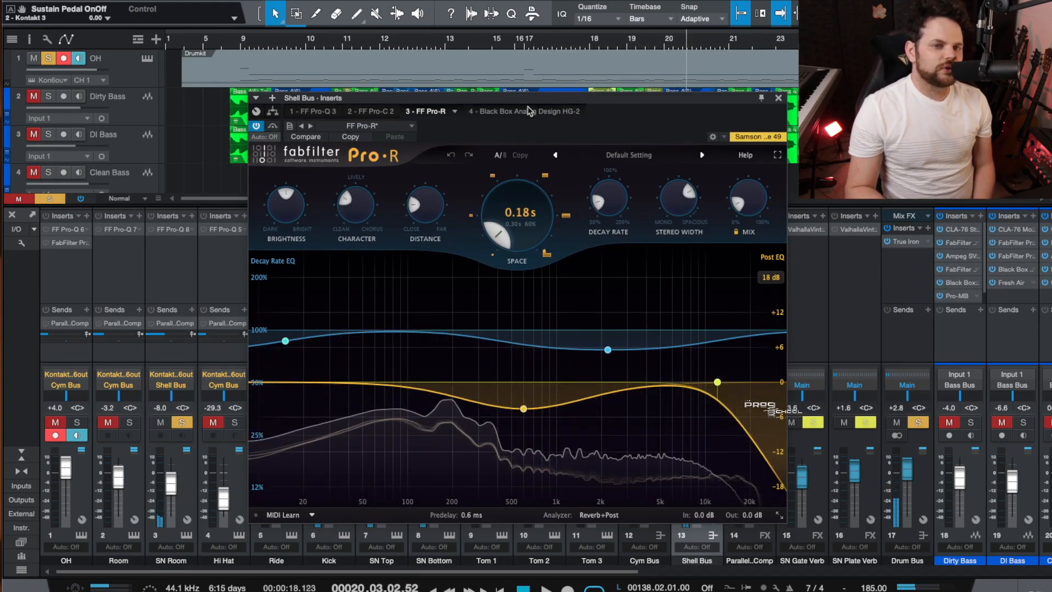
- Enable the Shell Bus's Black Box Analog Design HG-2, compare it bypassed and active from bar 9, and close its window
left_click(529, 111)
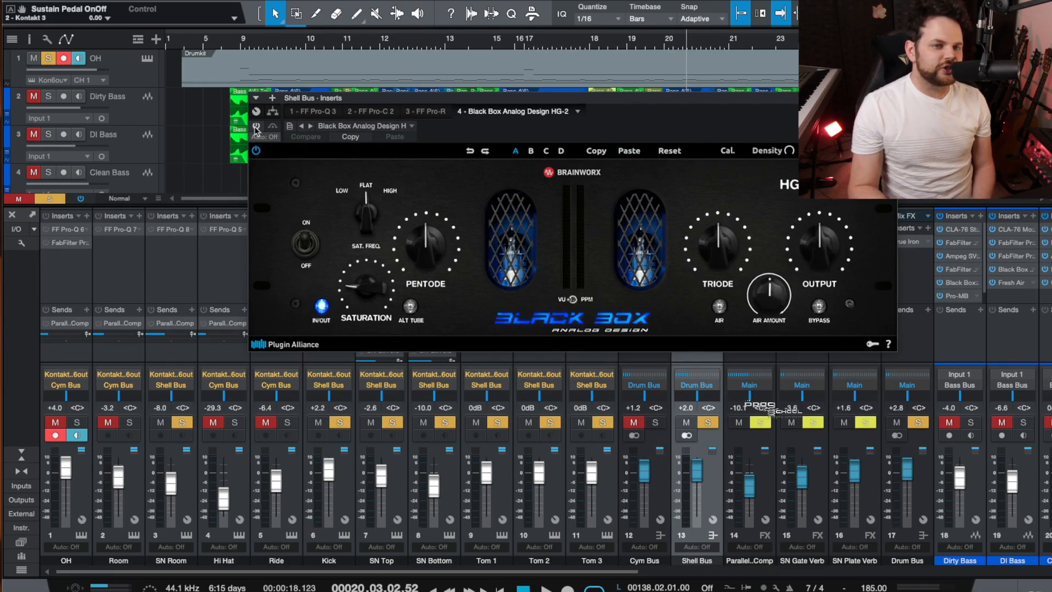
left_click(233, 47)
key("space")
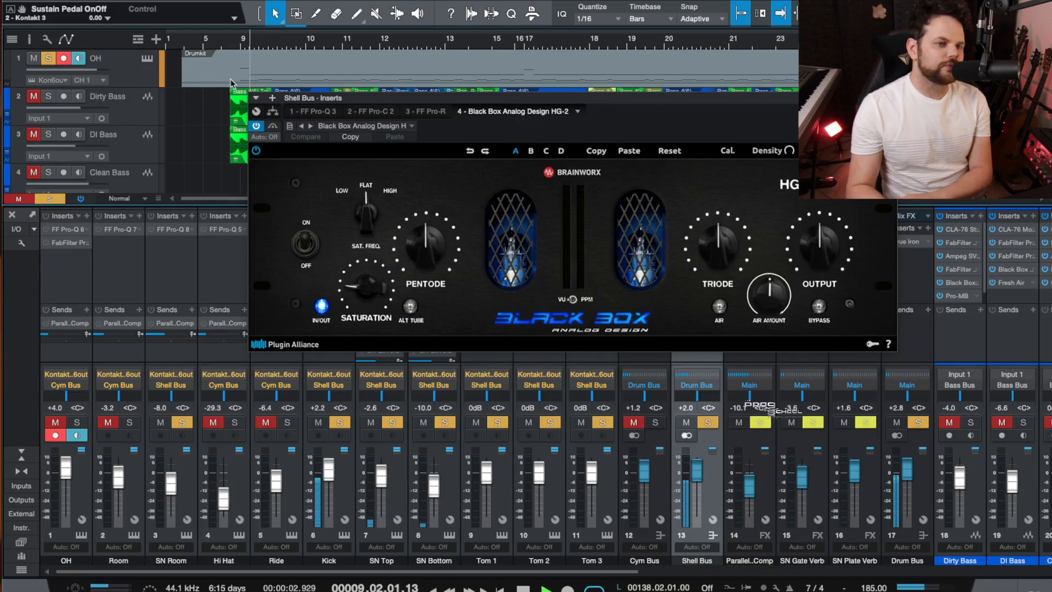
left_click(255, 127)
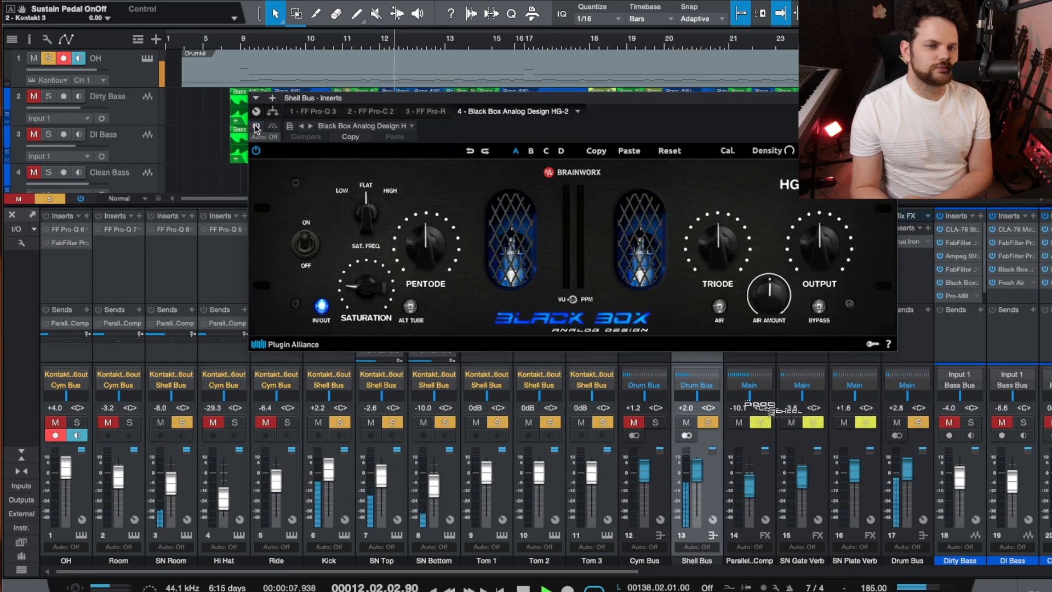
left_click(256, 127)
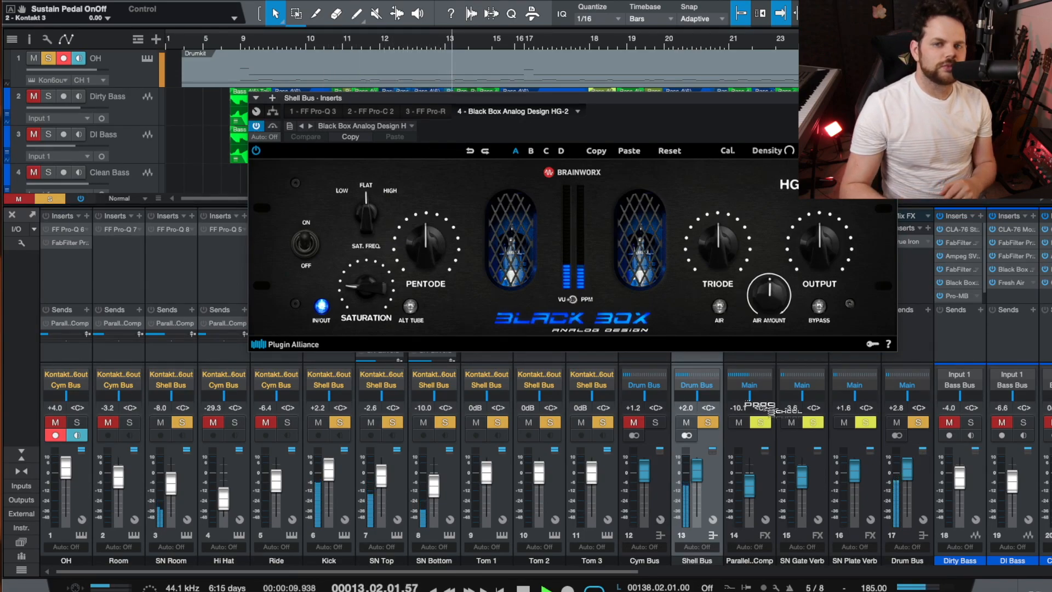
left_click(888, 98)
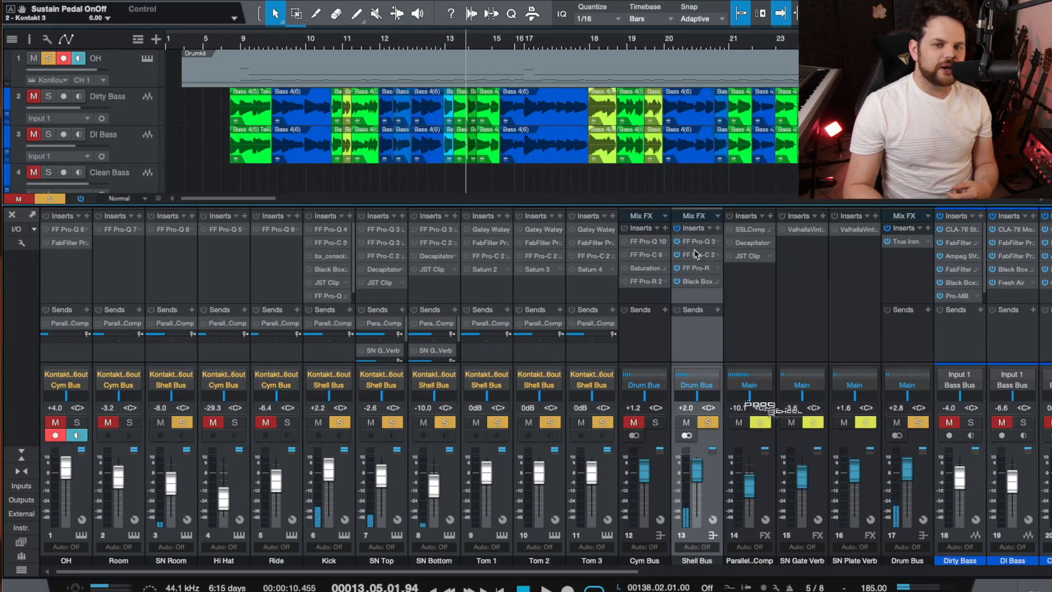
- Bypass all Shell Bus inserts and play the soloed shells from bar 9
left_click(677, 229)
left_click(239, 43)
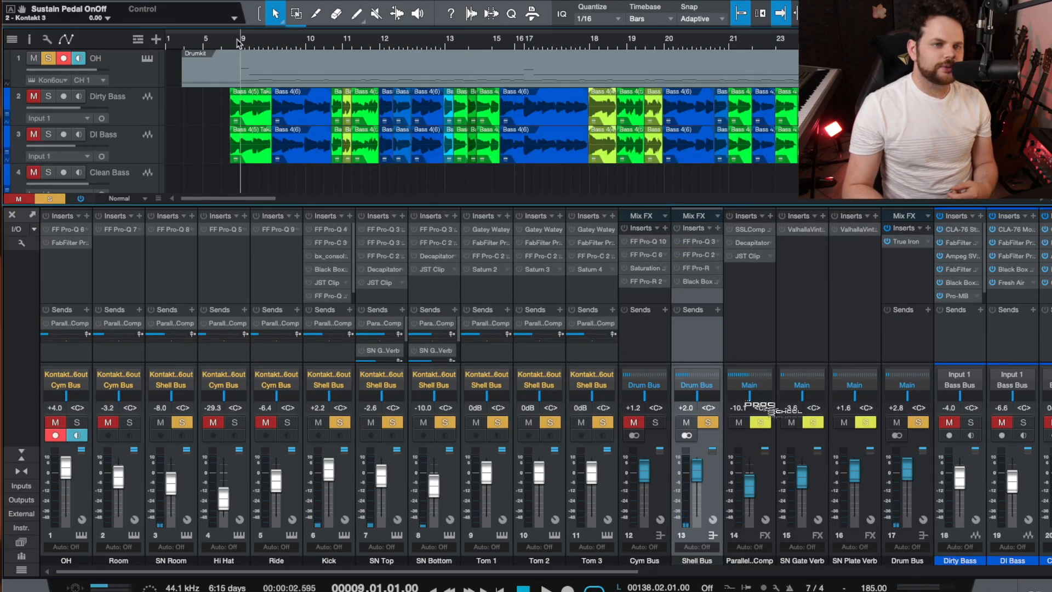
key("space")
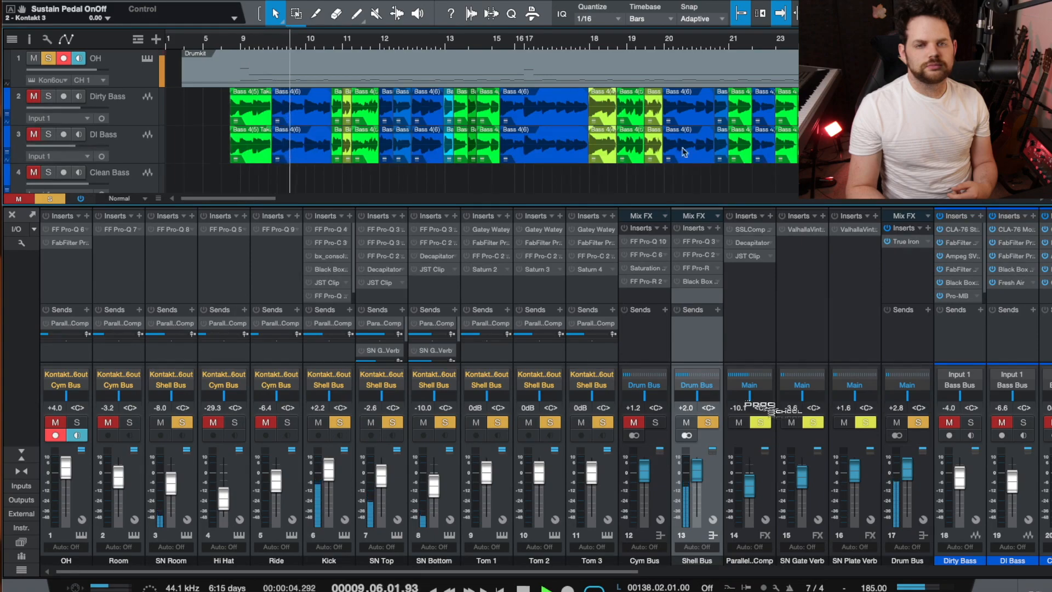
- Compare the soloed Shell Bus with all its inserts active and bypassed during playback, and leave the inserts active
key("space")
left_click(678, 229)
key("space")
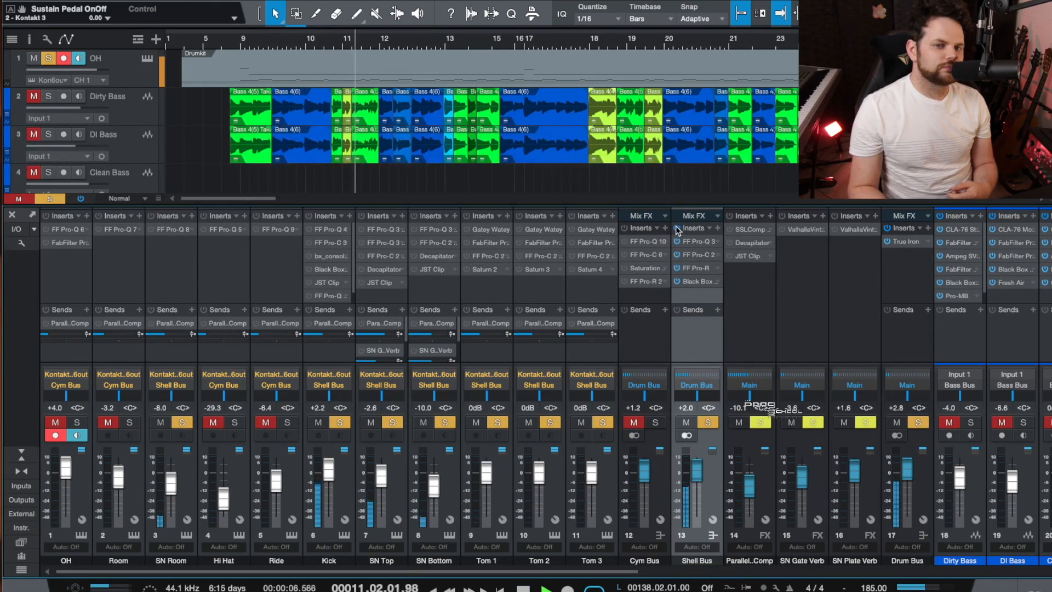
left_click(678, 229)
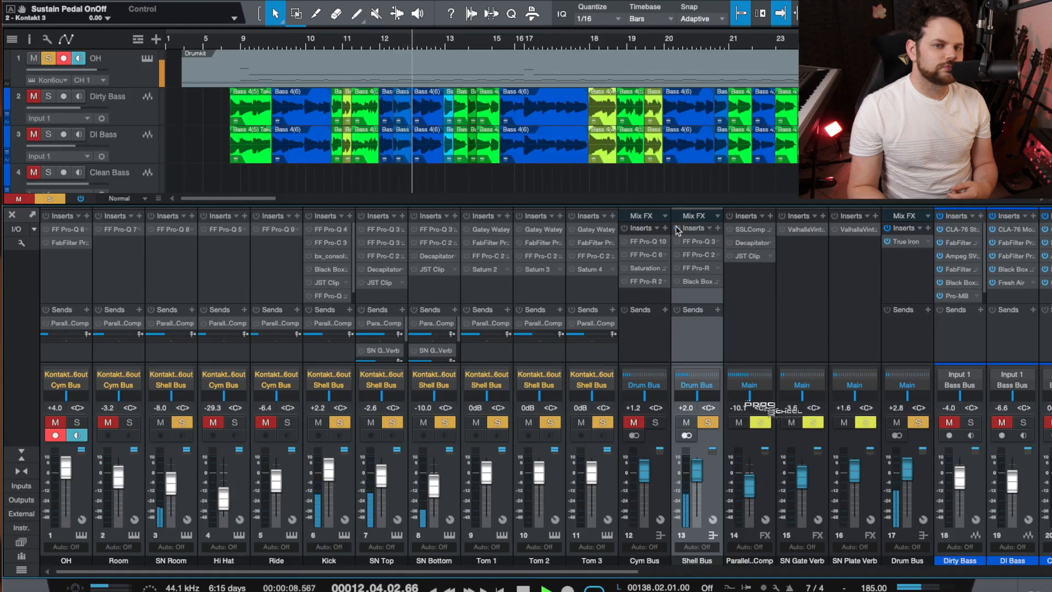
left_click(677, 229)
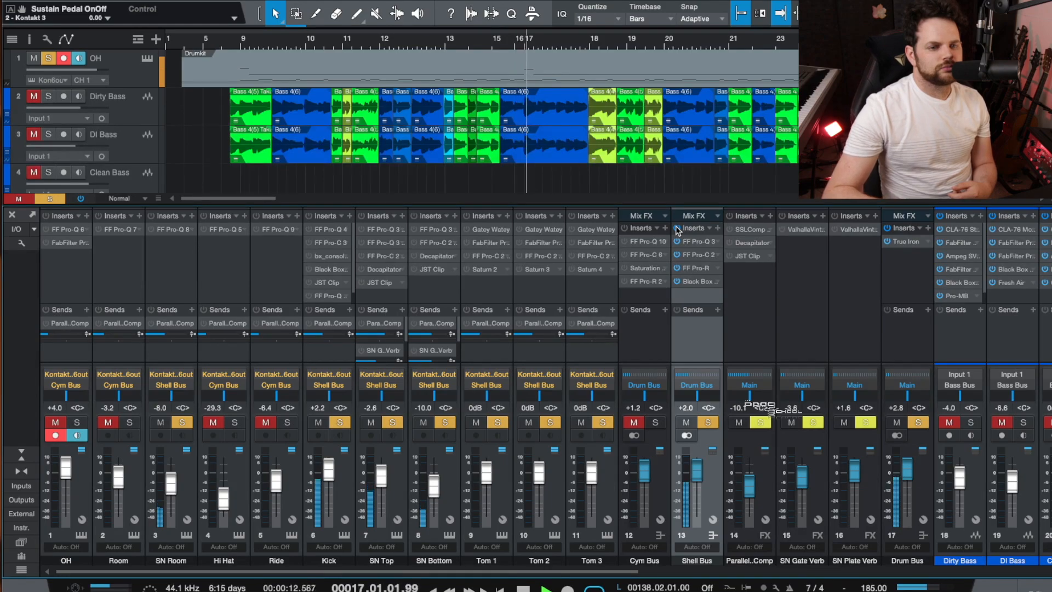
key("space")
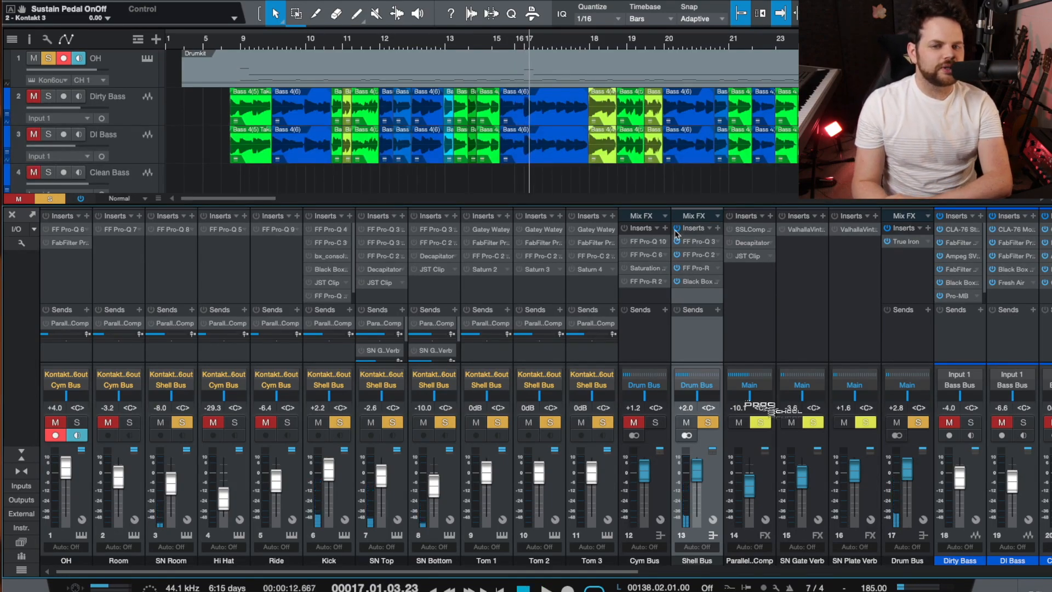
- Solo the Cym Bus and play the cymbals from bar 8 with its inserts bypassed
left_click(644, 343)
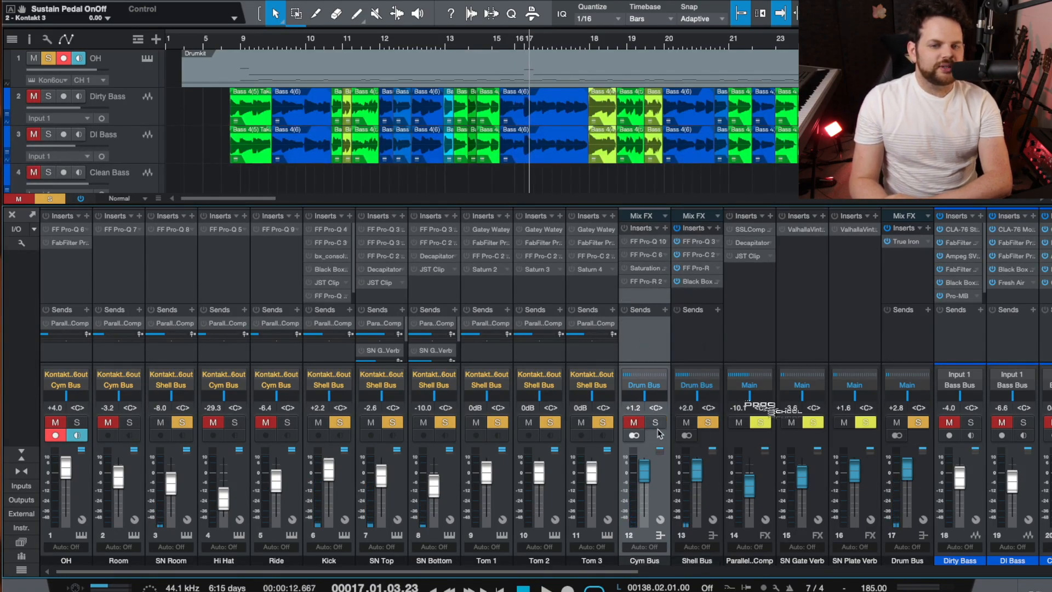
left_click(656, 422)
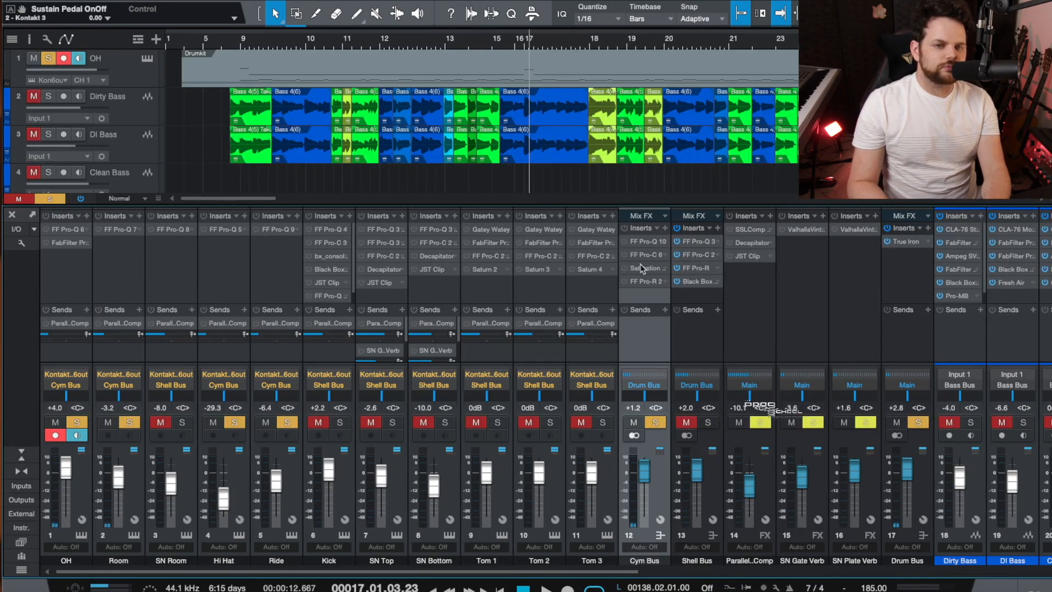
left_click(235, 47)
key("space")
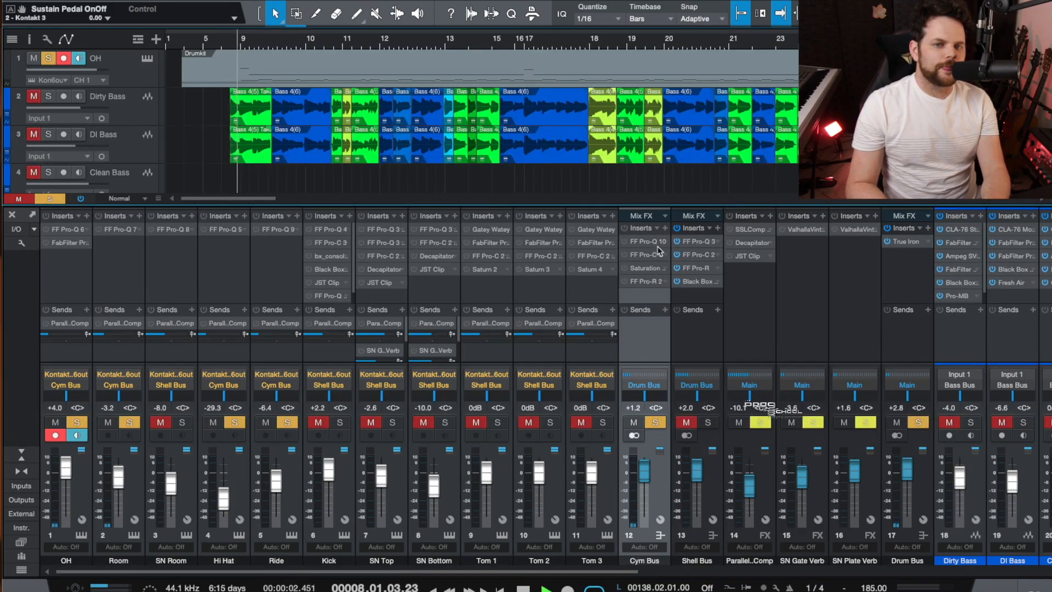
- Open the Cym Bus's FF Pro-Q 10 equalizer, enable it, and compare it bypassed and active while replaying from bar 8
left_click(665, 241)
left_click(679, 257)
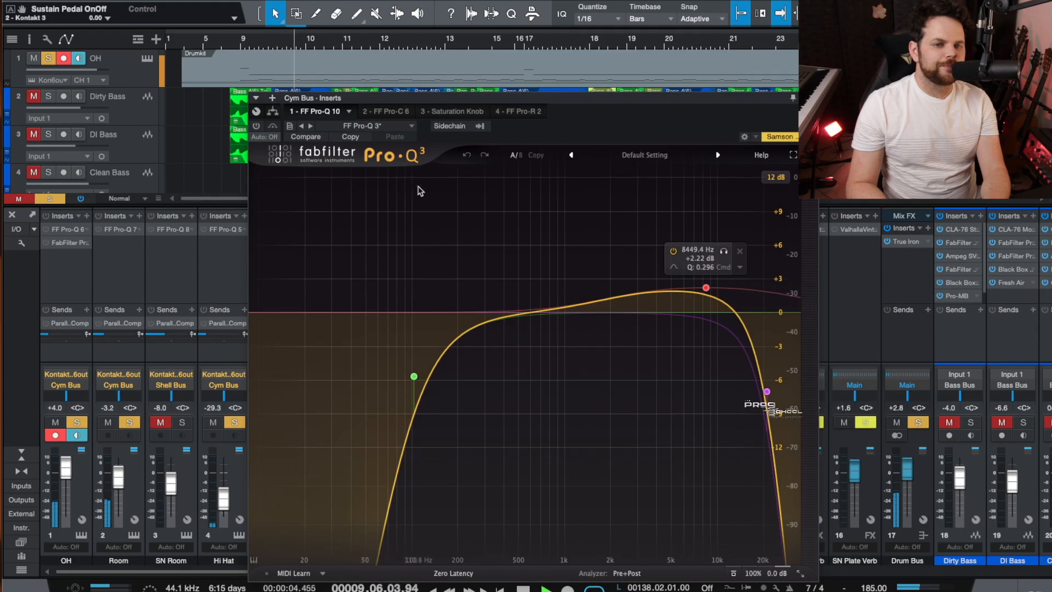
left_click(256, 125)
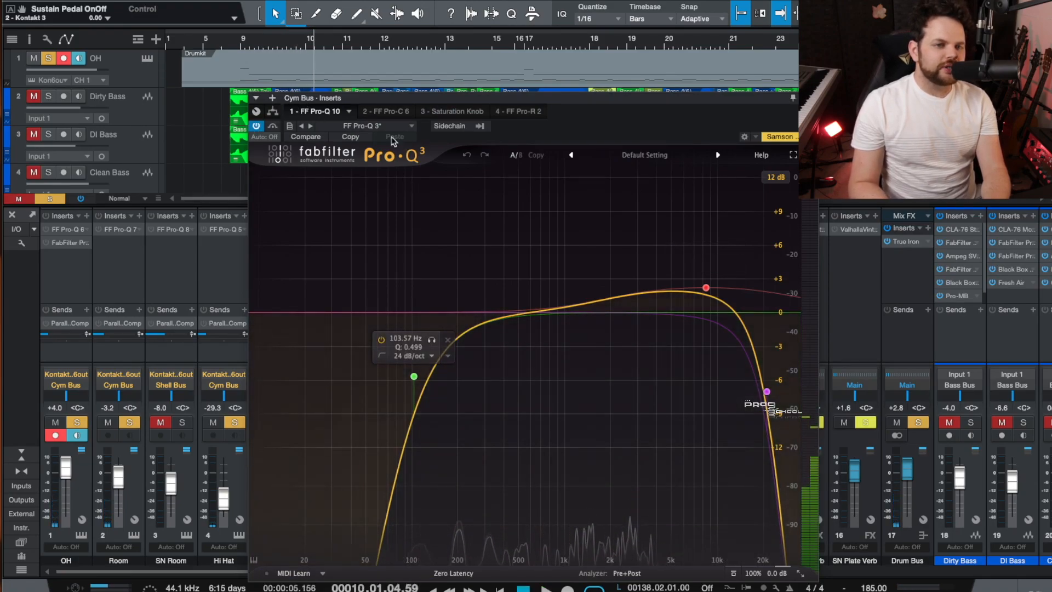
left_click(234, 48)
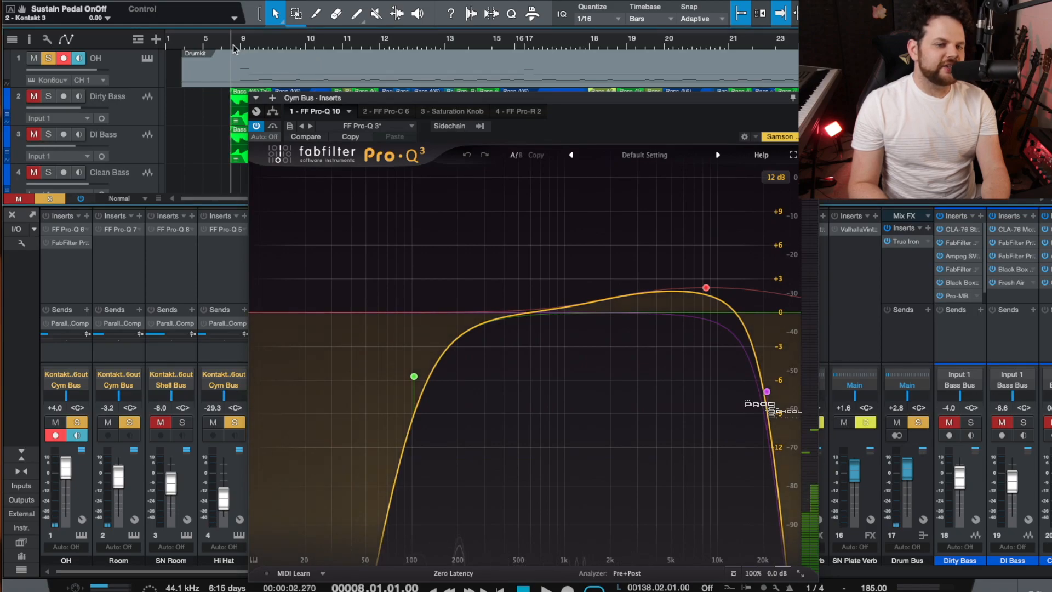
left_click(255, 126)
mouse_move(699, 295)
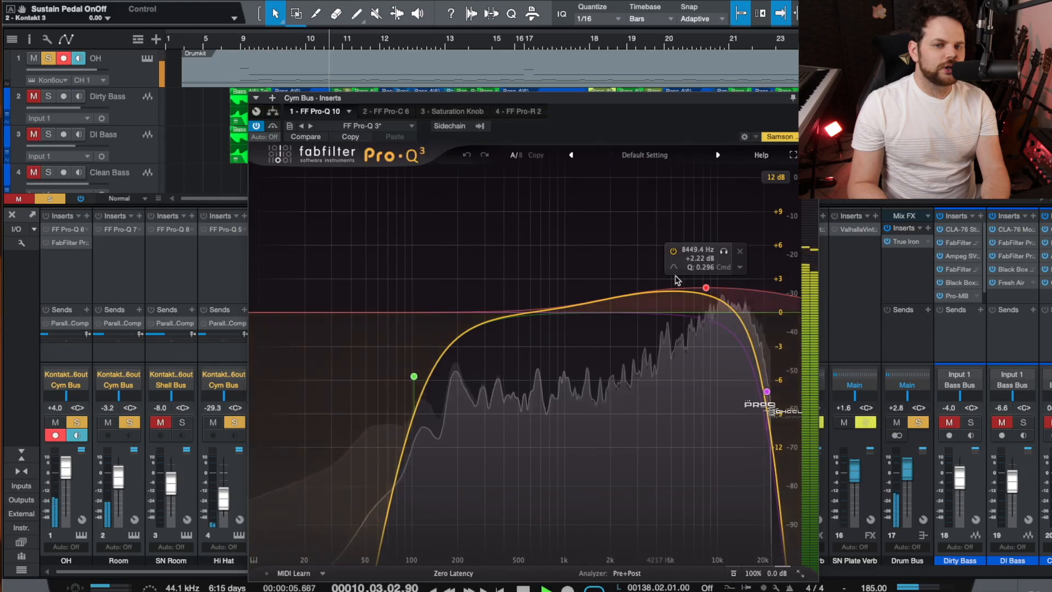
- Show the Cym Bus's FF Pro-C 6 compressor, enable it, and listen to its effect on the cymbals
left_click(380, 112)
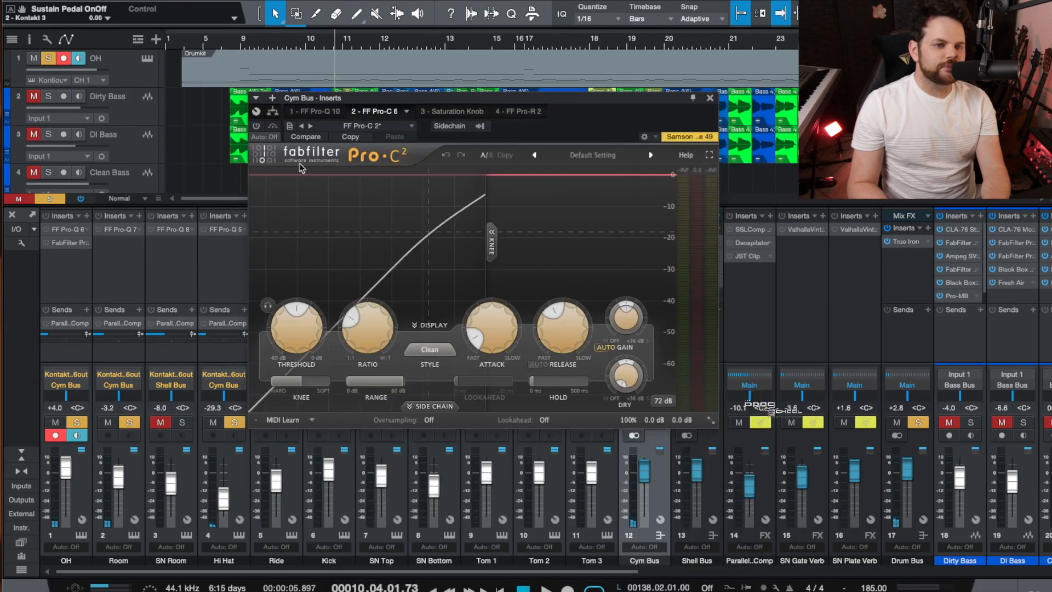
key("space")
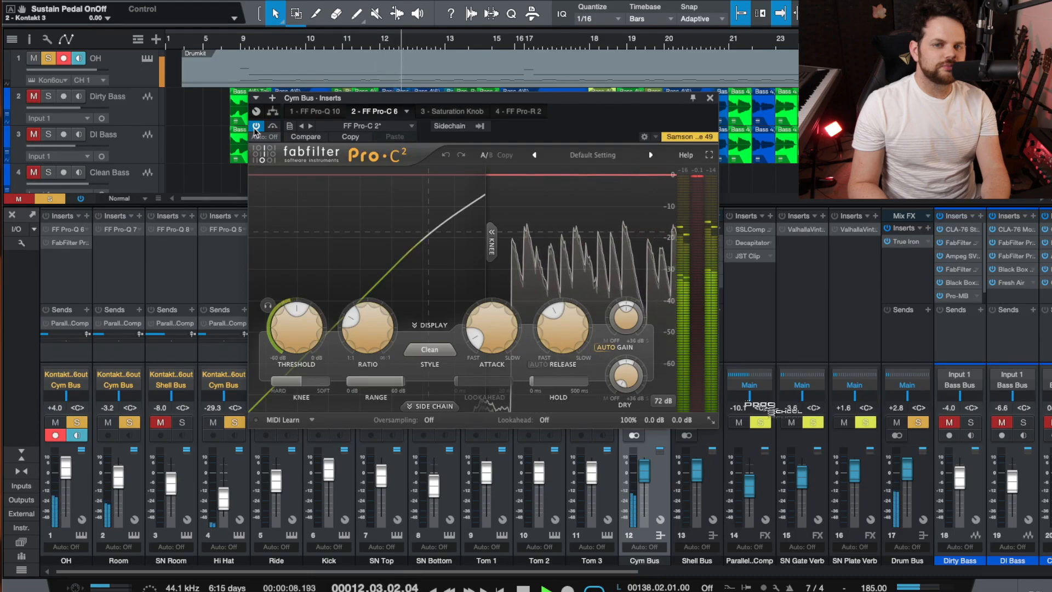
key("space")
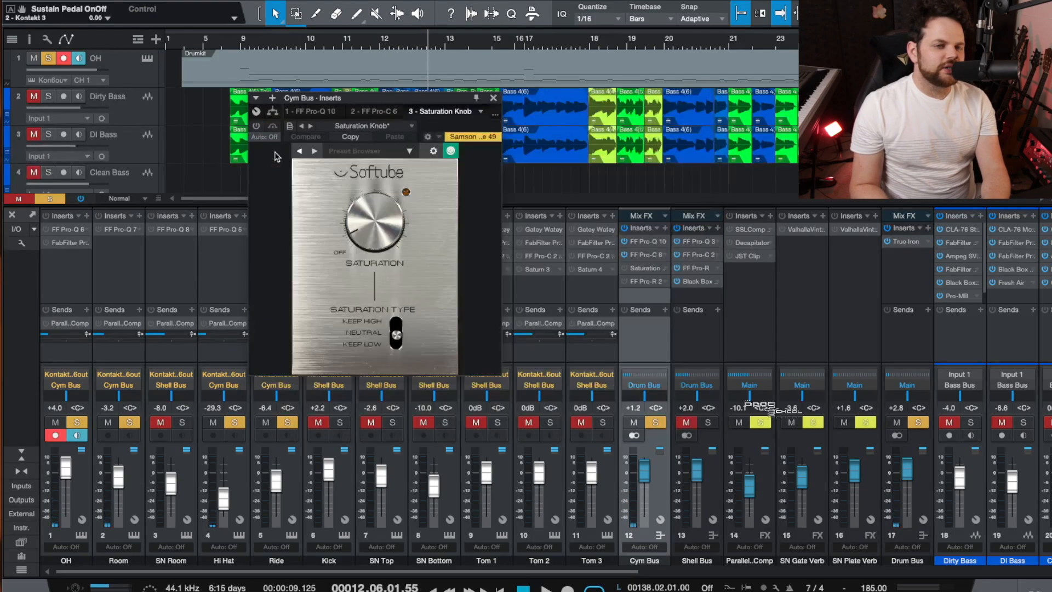
- Enable the Cym Bus's Saturation Knob and compare it bypassed and active while playing from bar 8
left_click(256, 126)
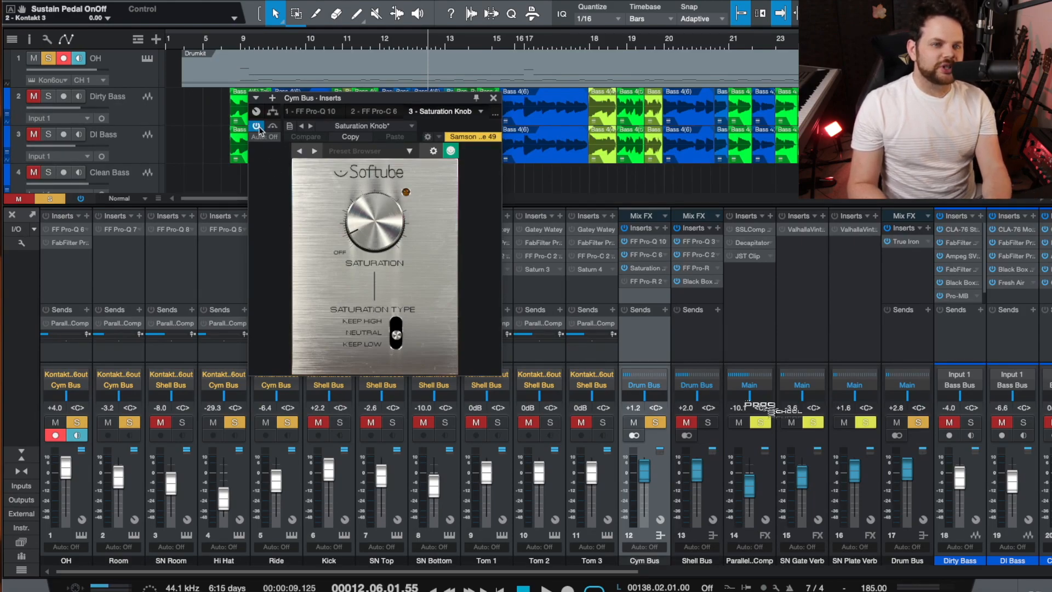
left_click(237, 43)
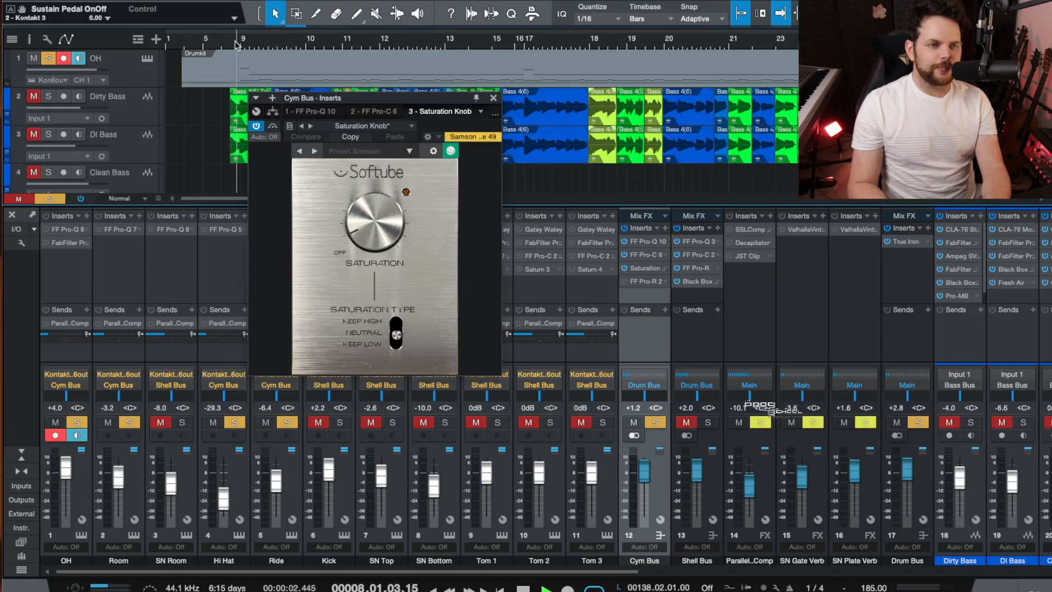
left_click(256, 127)
left_click(257, 126)
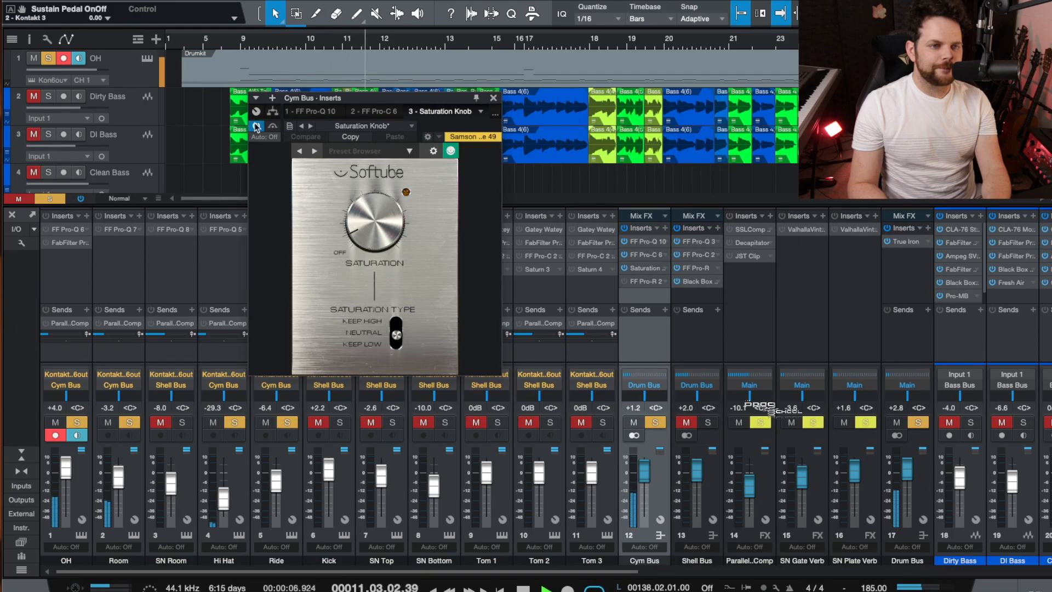
- Enable the Cym Bus's FF Pro-R 2 reverb, play the cymbals from bar 9, and close the plug-in window
left_click(492, 113)
left_click(461, 169)
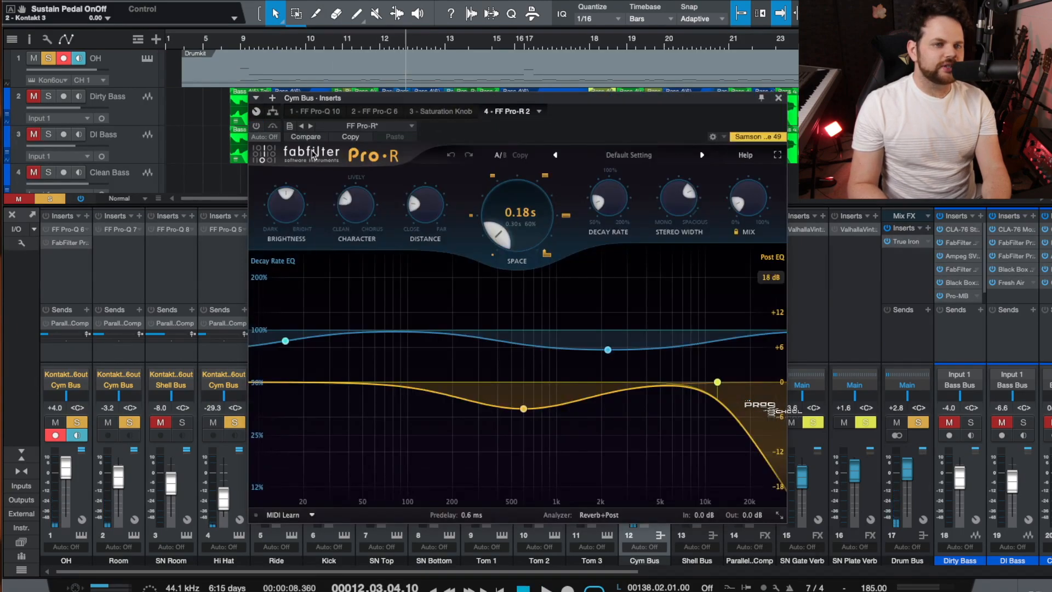
left_click(256, 126)
left_click(240, 41)
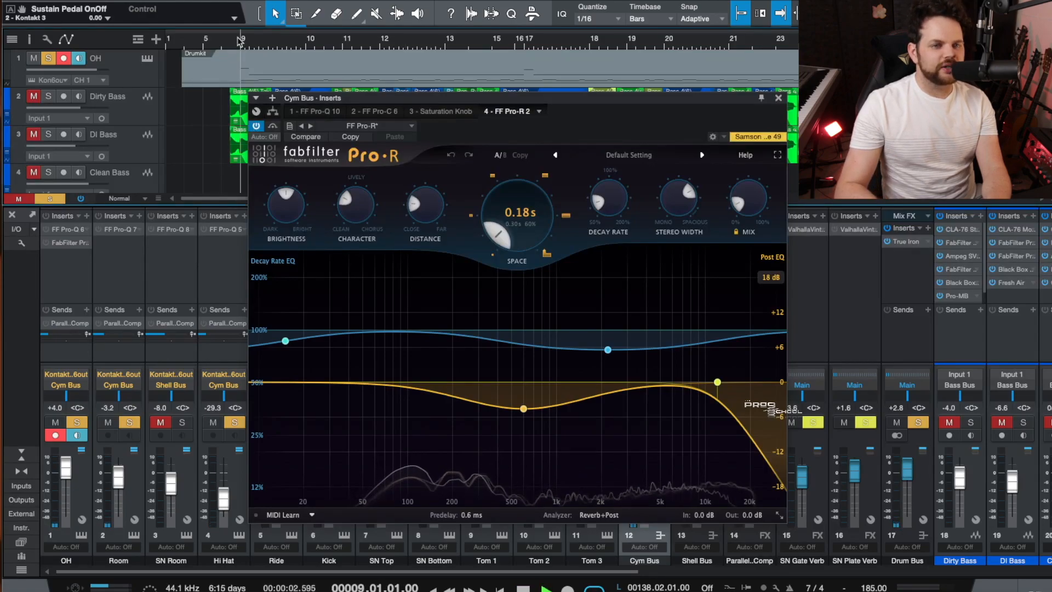
key("space")
left_click(779, 99)
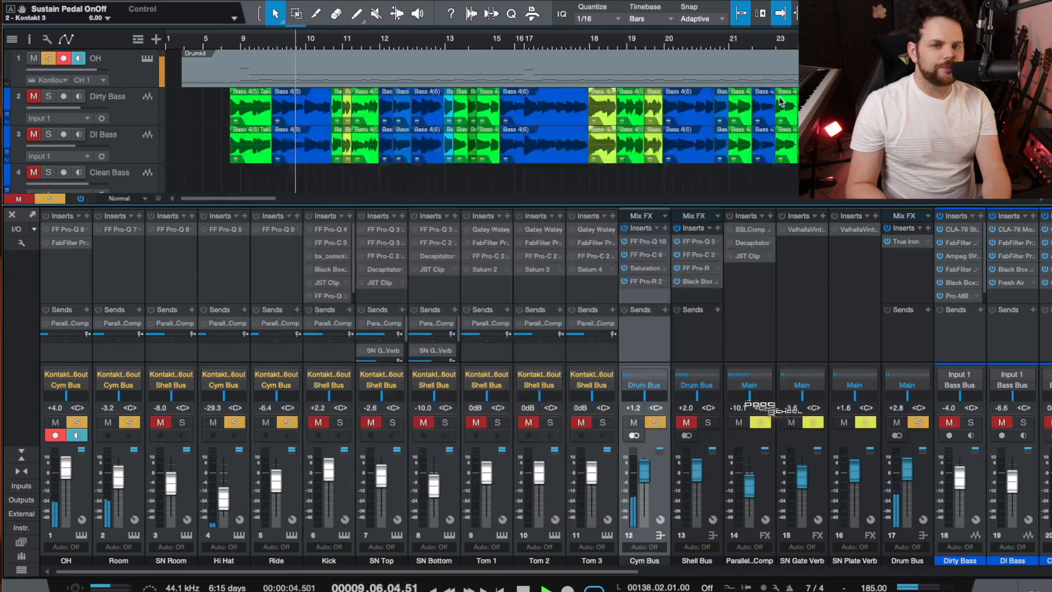
- Compare the soloed Cym Bus with all its inserts bypassed and active during playback
left_click(625, 228)
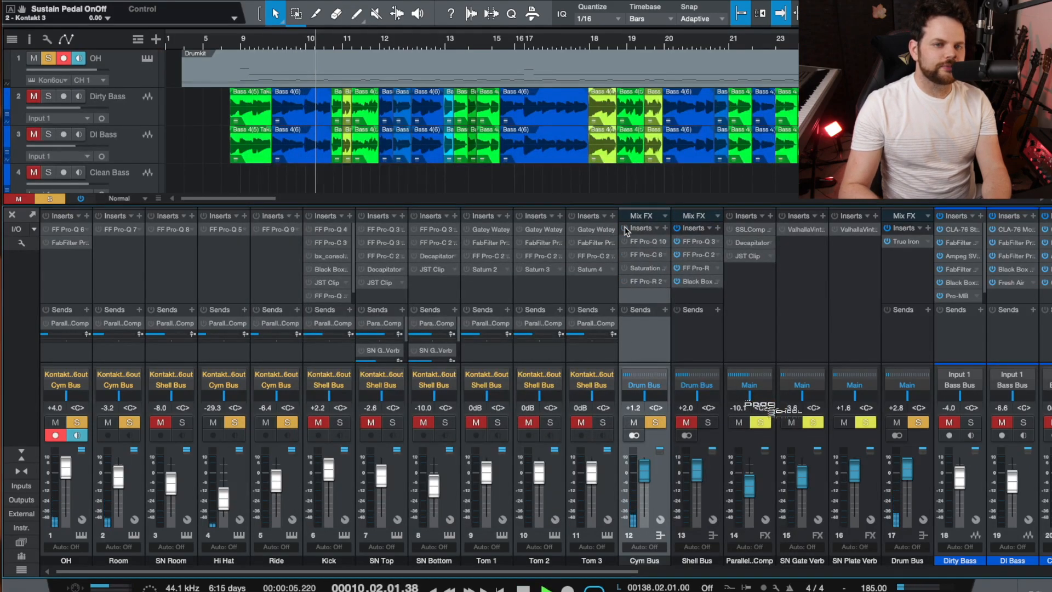
left_click(625, 228)
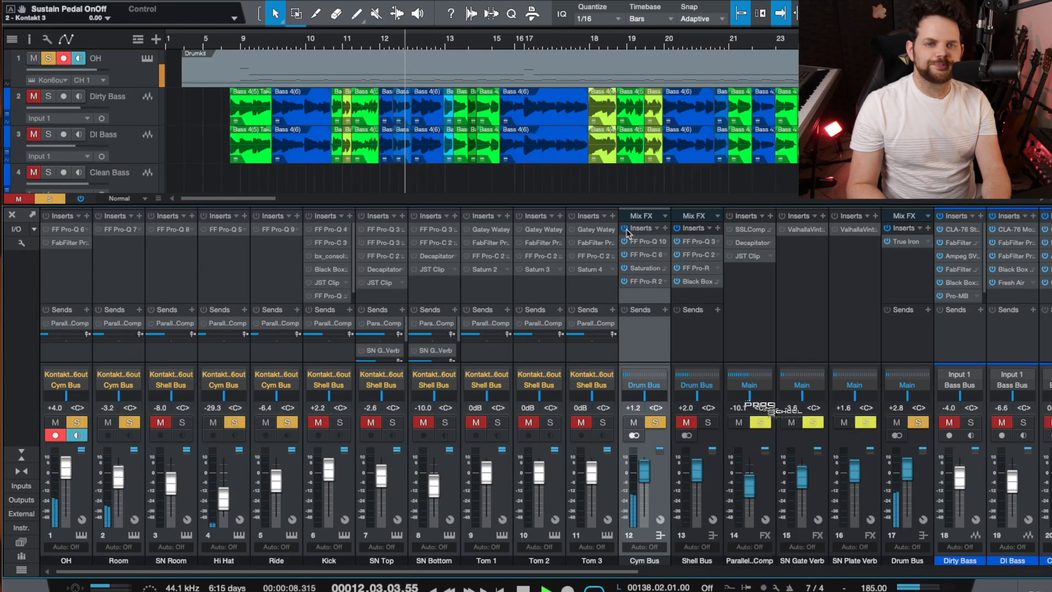
left_click(625, 230)
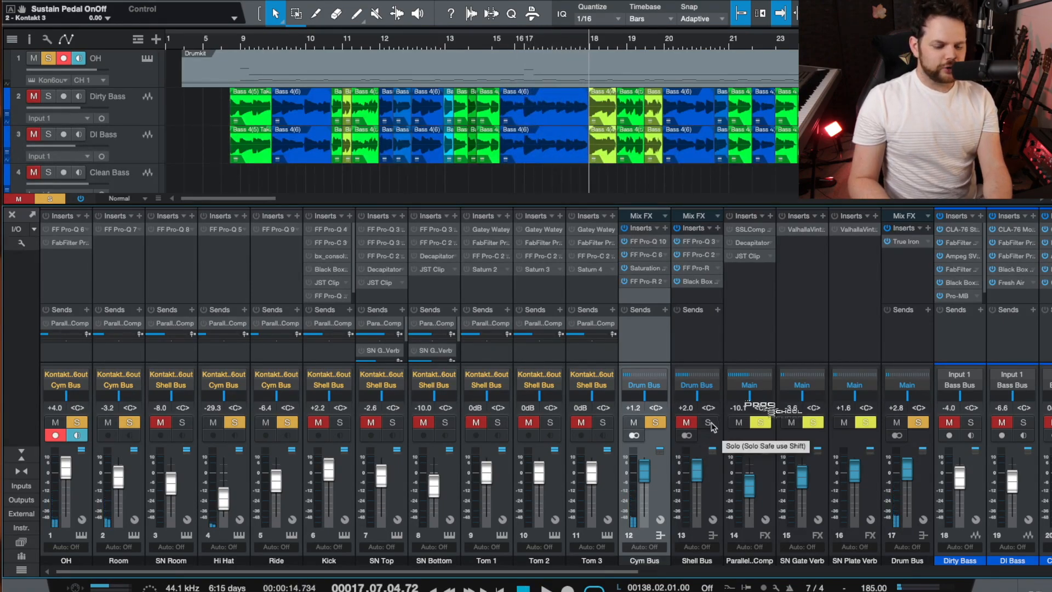
- Solo the entire Drum Bus and play the full kit from bar 9 to hear the combined bus processing
left_click(919, 423)
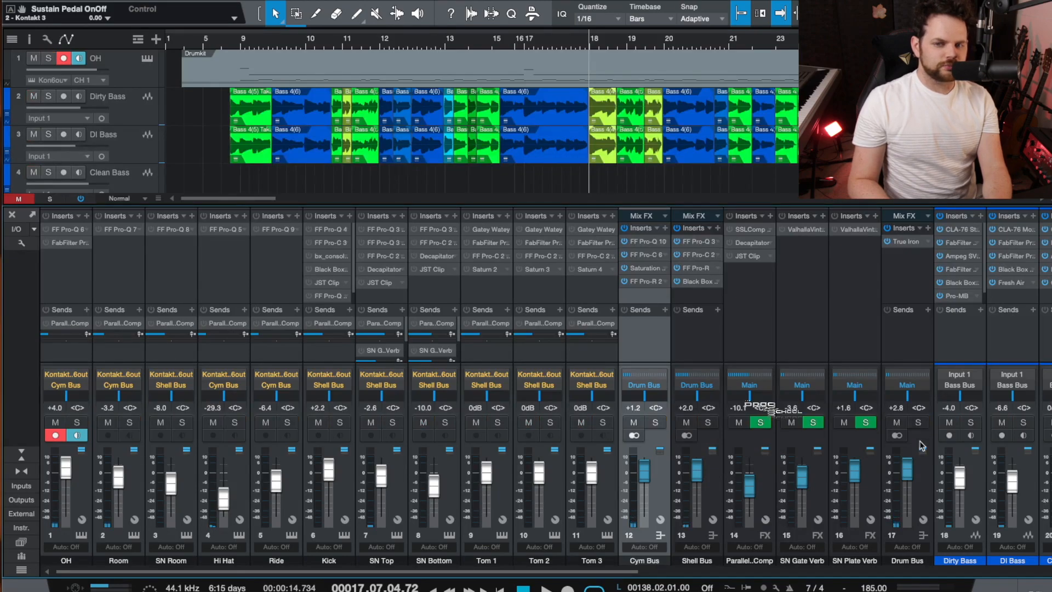
left_click(922, 436)
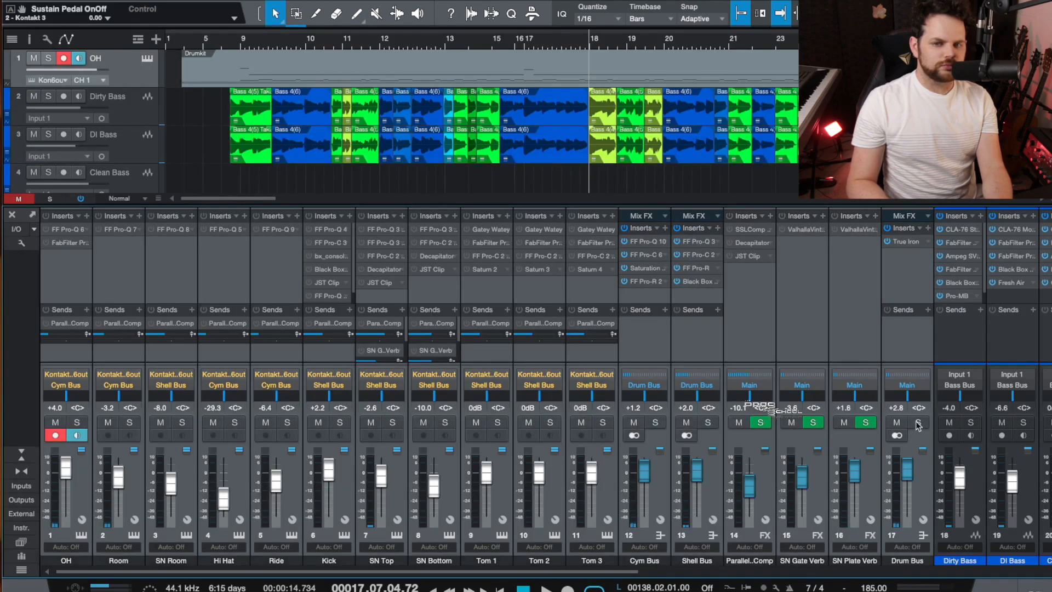
left_click(919, 423)
key("space")
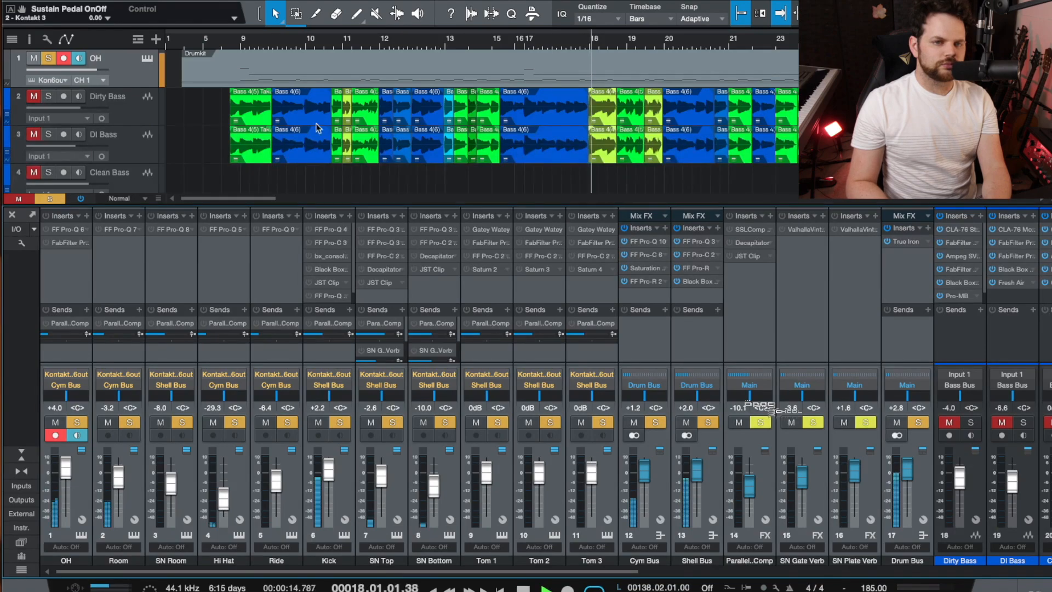
left_click(241, 41)
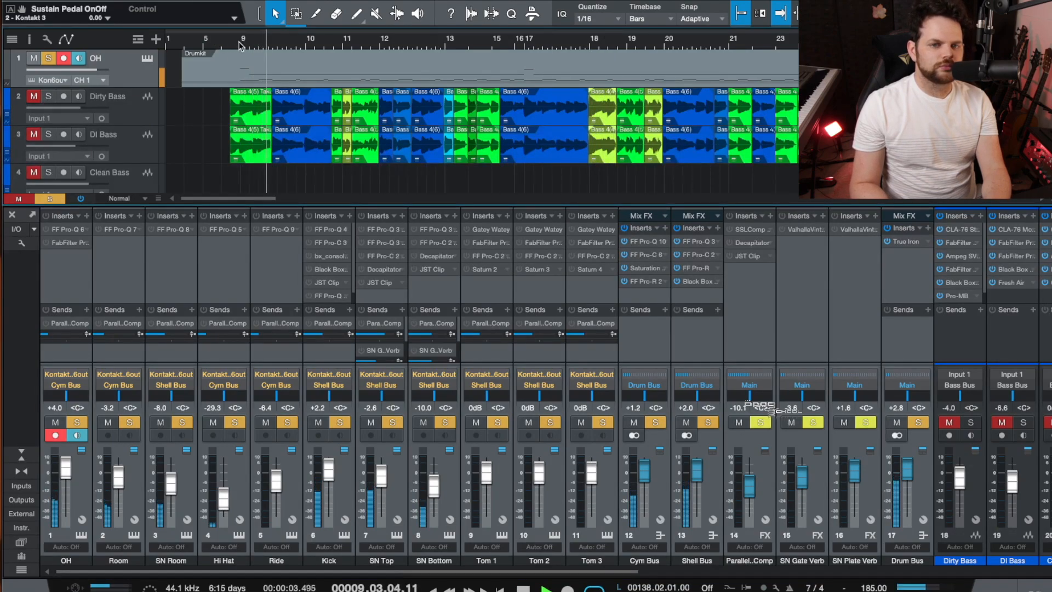
left_click(625, 228)
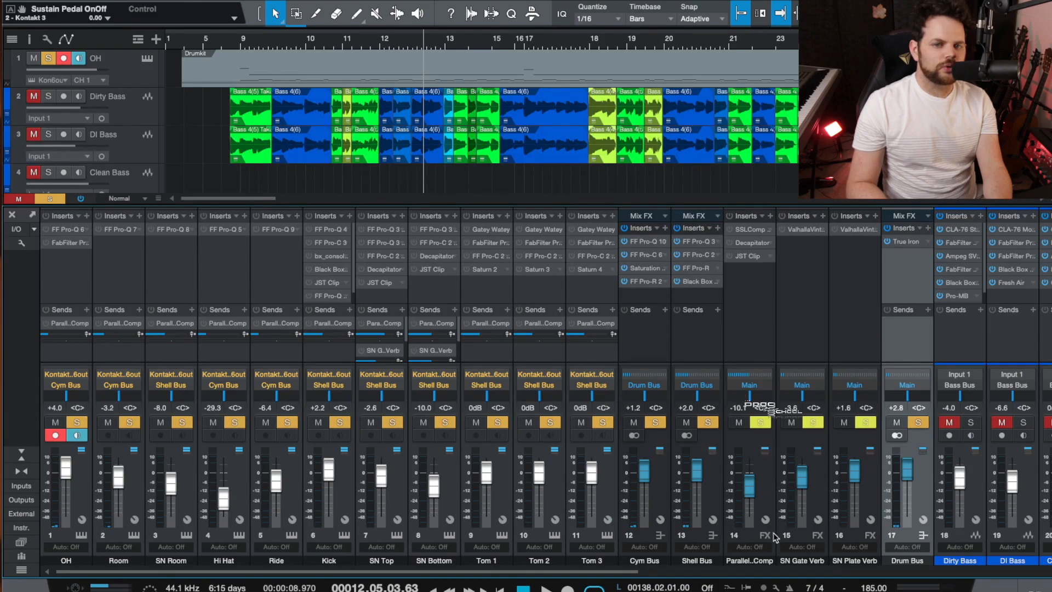
- Solo the Kick alone with its FF Pro-Q 4 insert enabled and return the playhead to bar 8
left_click(344, 492)
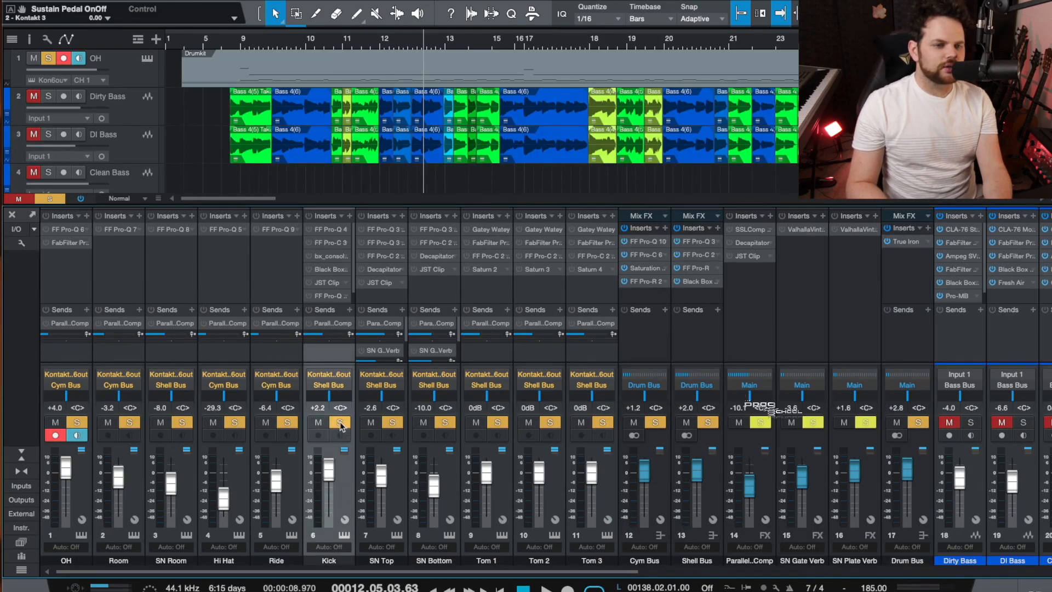
left_click(340, 423, "ctrl")
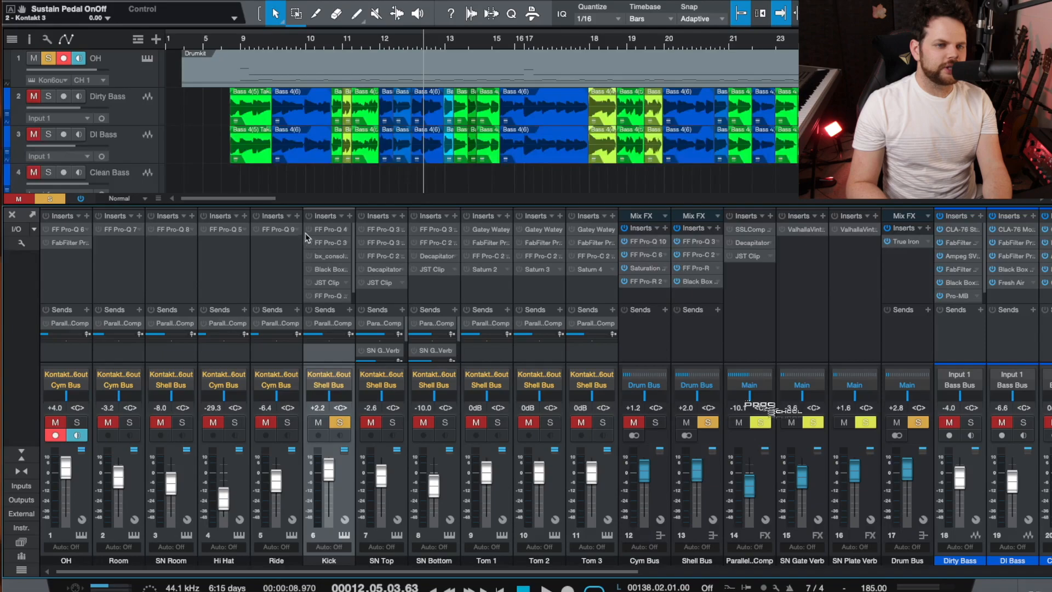
left_click(232, 42)
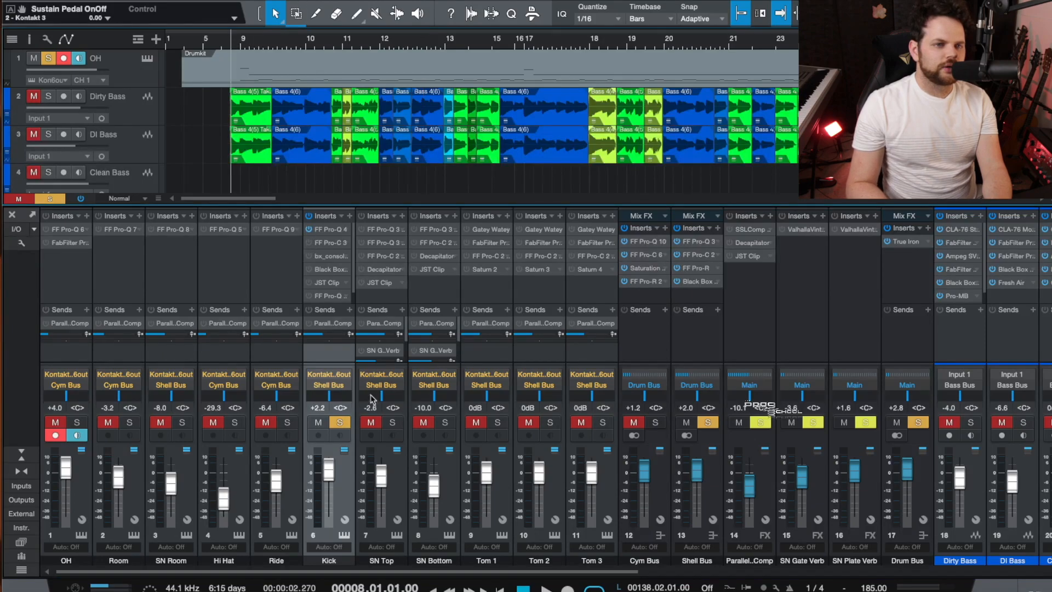
- Open the Kick's FF Pro-Q 4 equalizer, compare it bypassed and active, and examine its filter bands
right_click(343, 230)
left_click(356, 245)
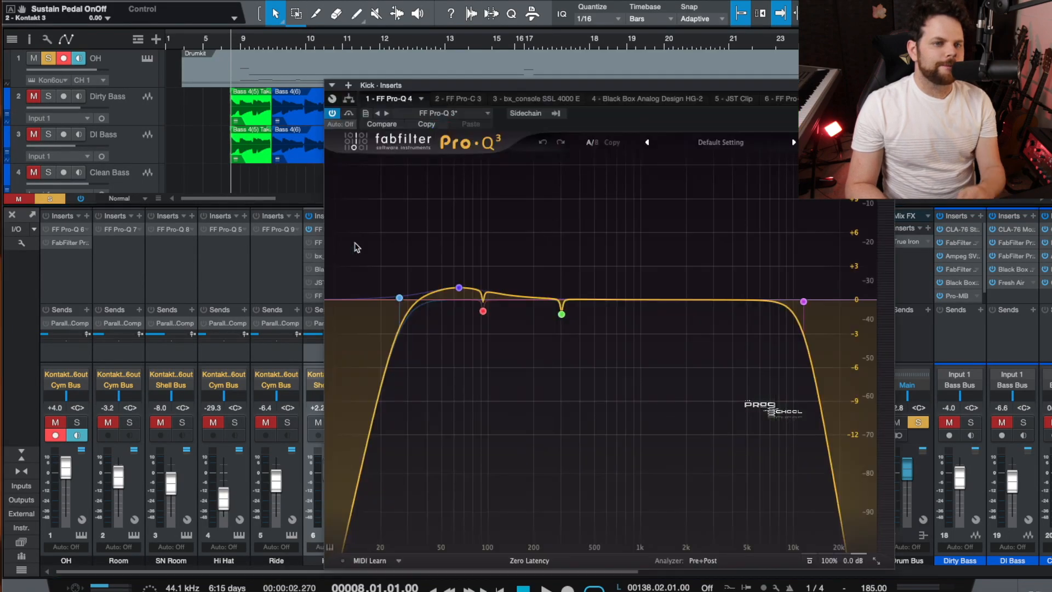
key("space")
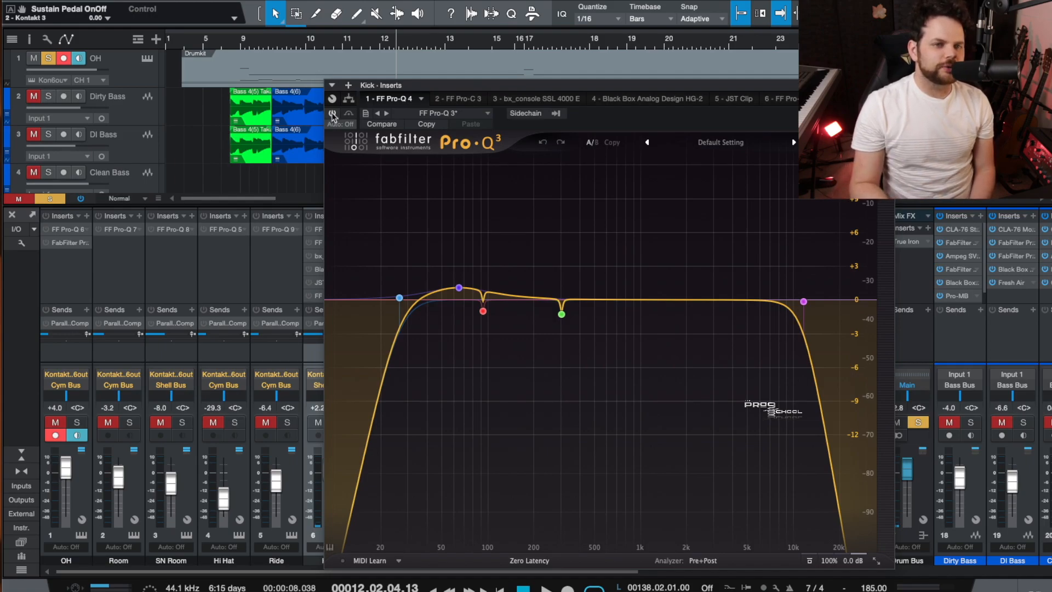
left_click(332, 113)
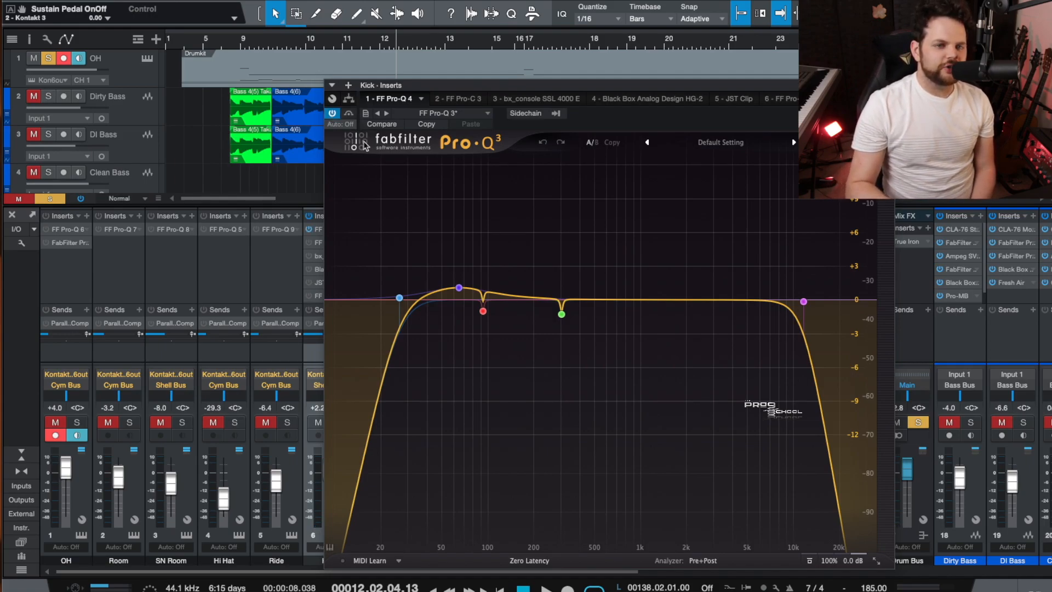
mouse_move(398, 299)
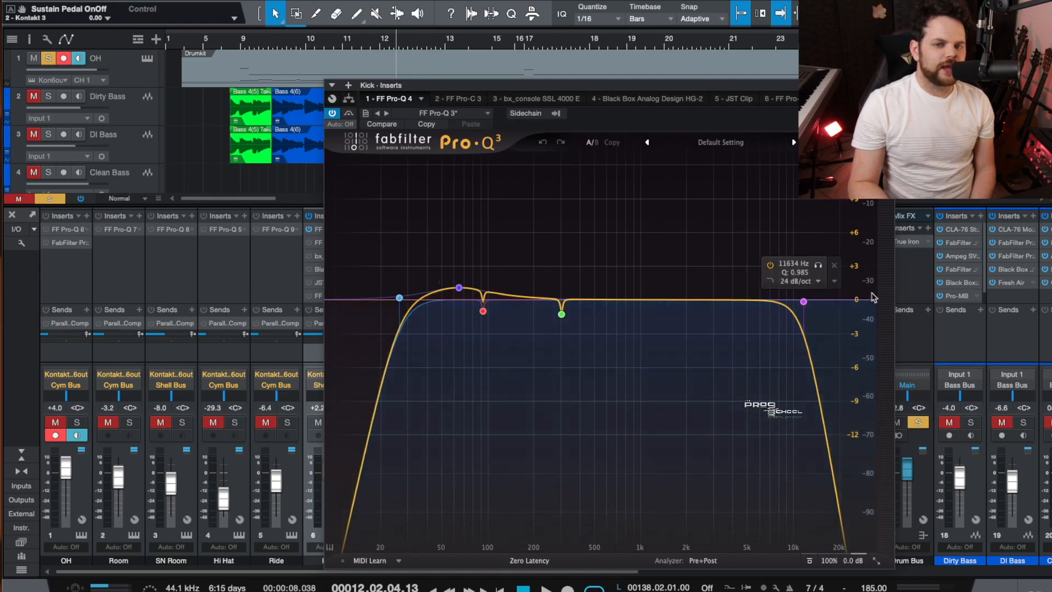
- Exaggerate the Kick EQ's 92.845 Hz notch to about +27 dB during playback from near bar 9, and undo the boost
mouse_move(444, 289)
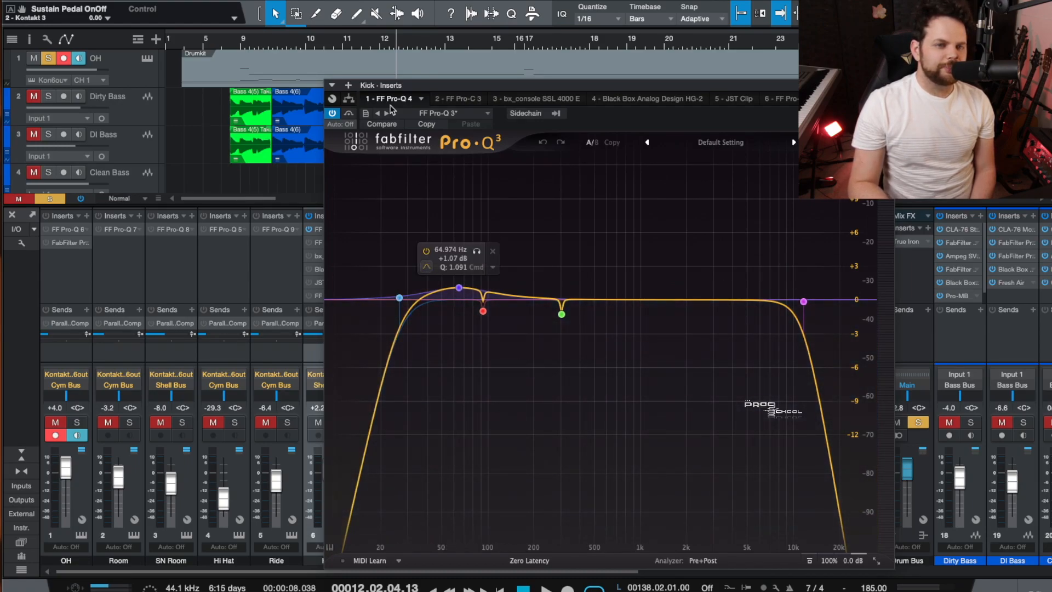
mouse_move(480, 323)
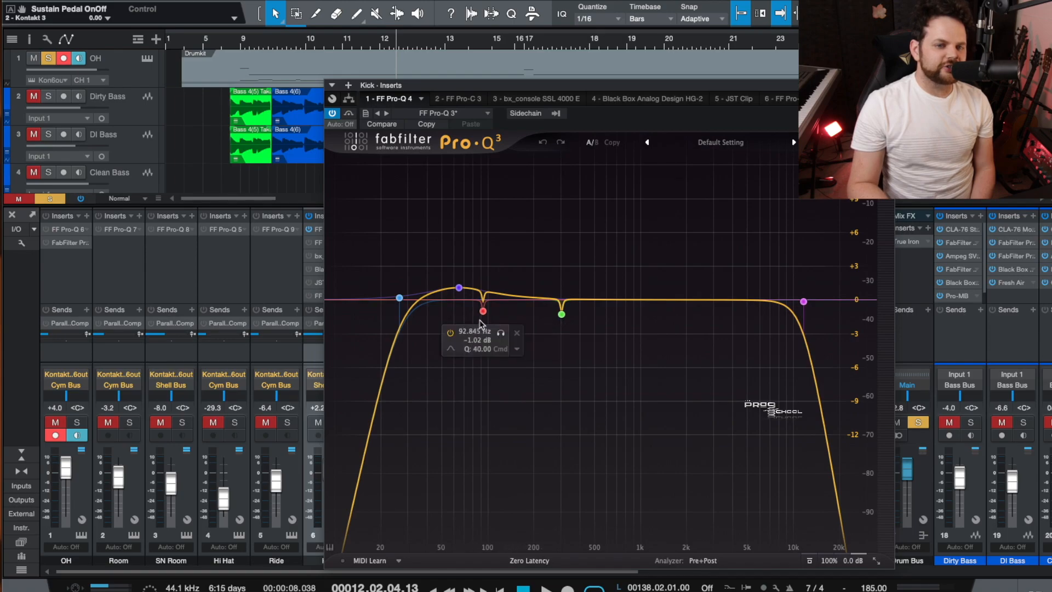
left_click(228, 45)
key("space")
left_click(483, 312)
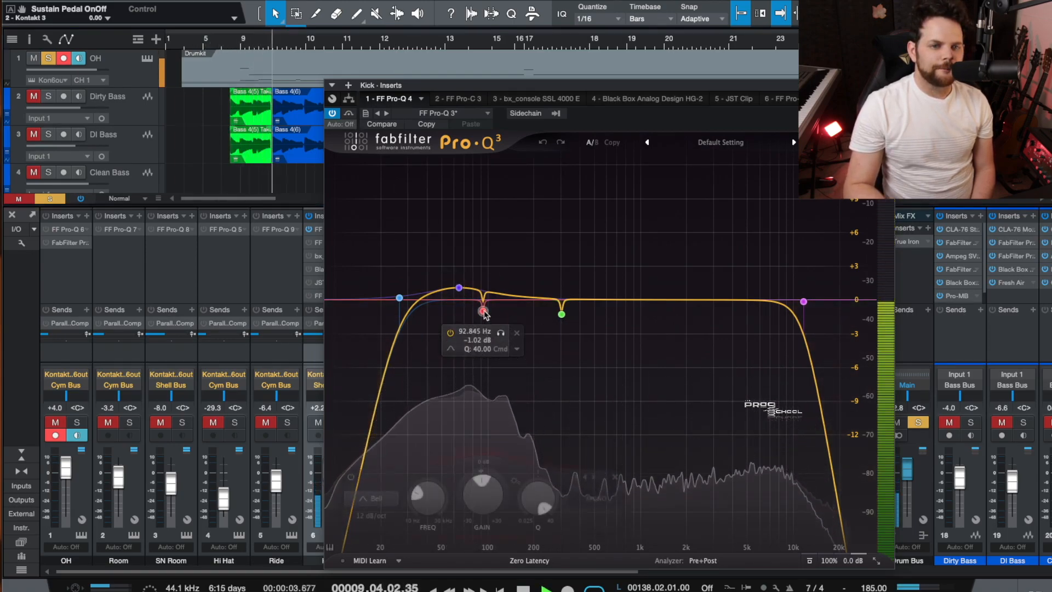
left_click_drag(482, 495, 493, 399)
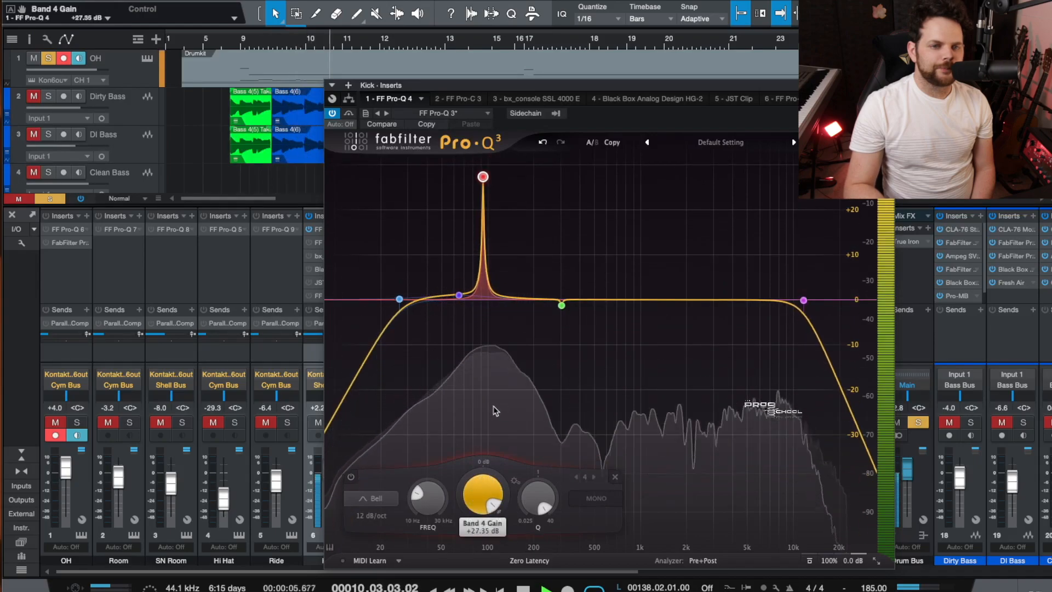
key("super+z")
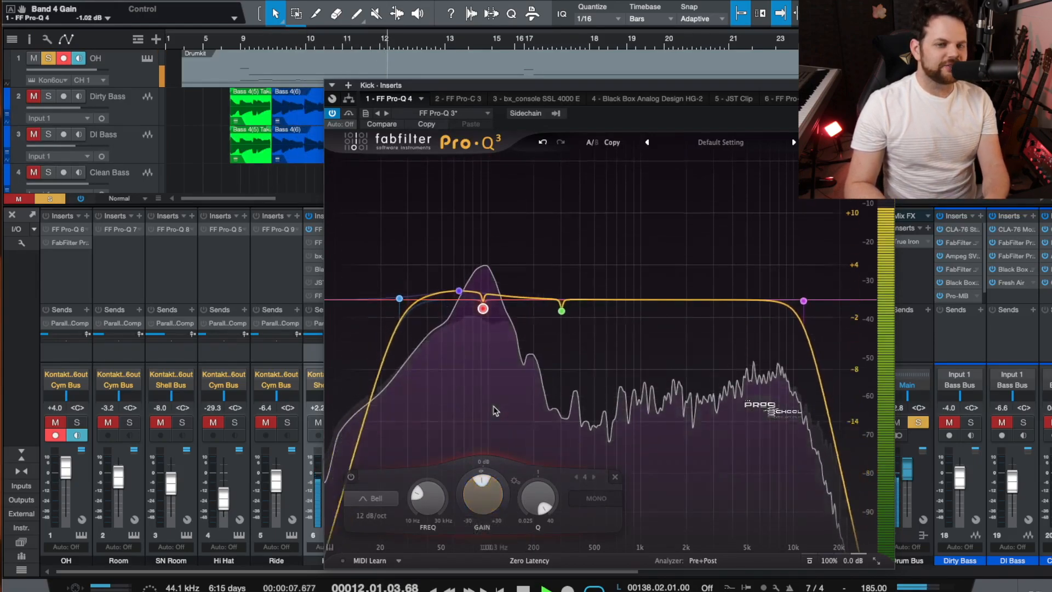
- Try raising the gain of the Kick EQ's narrow 303.97 Hz cut during playback, restore it and stop playback
left_click(561, 310)
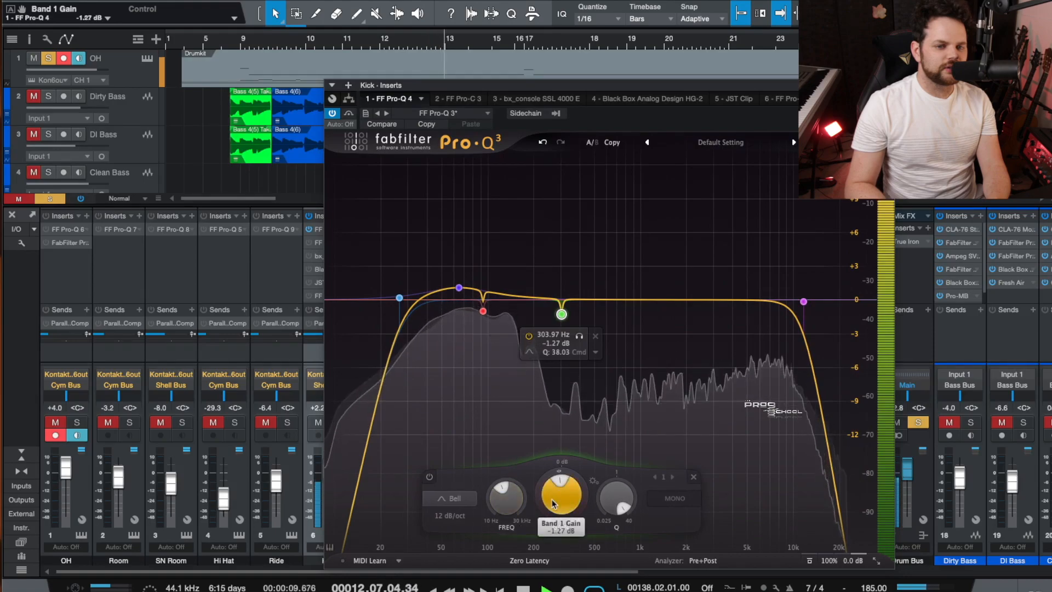
left_click_drag(552, 503, 570, 390)
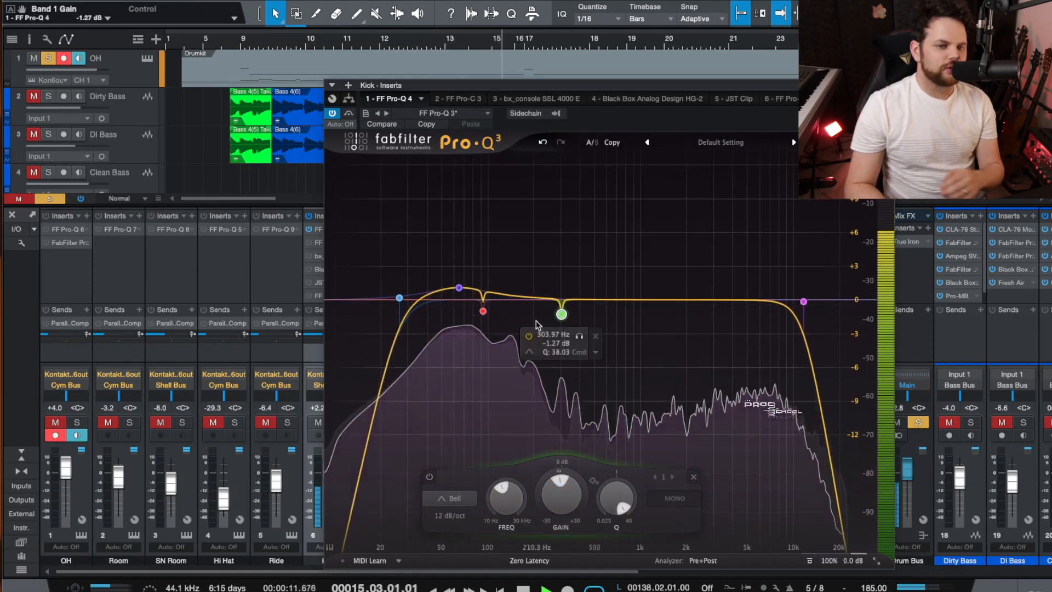
key("space")
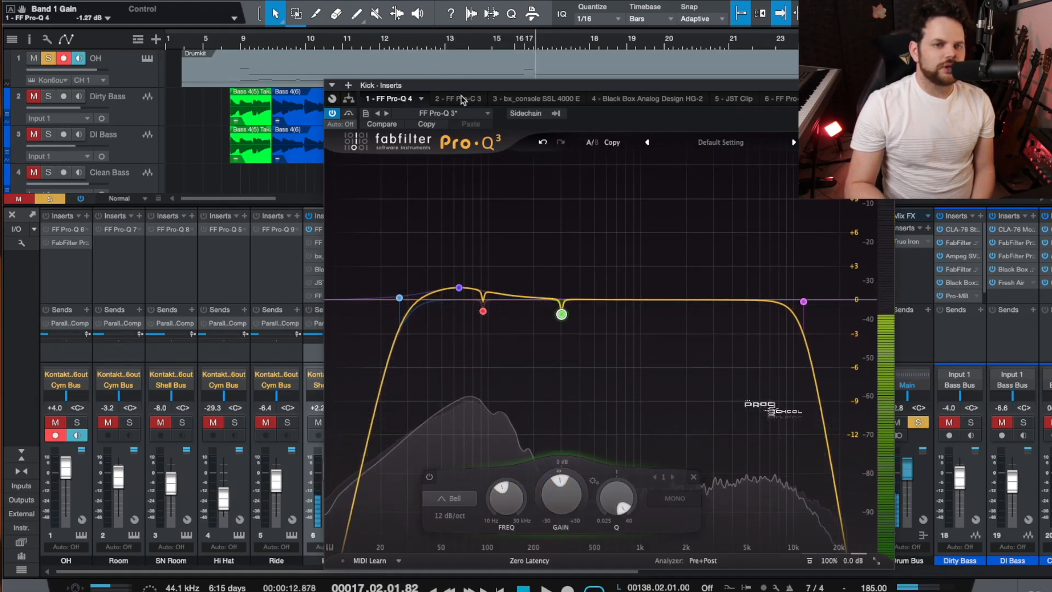
- Open the Kick's FF Pro-C 3 compressor, audition the soloed Kick through it, and return the playhead to bar 9
left_click(459, 99)
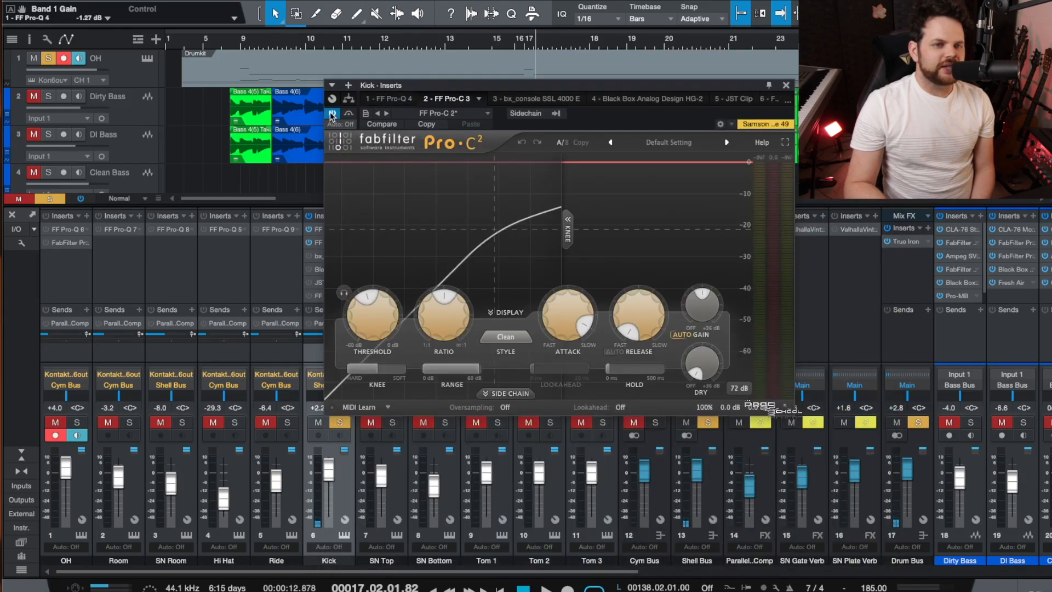
left_click(236, 47)
key("space")
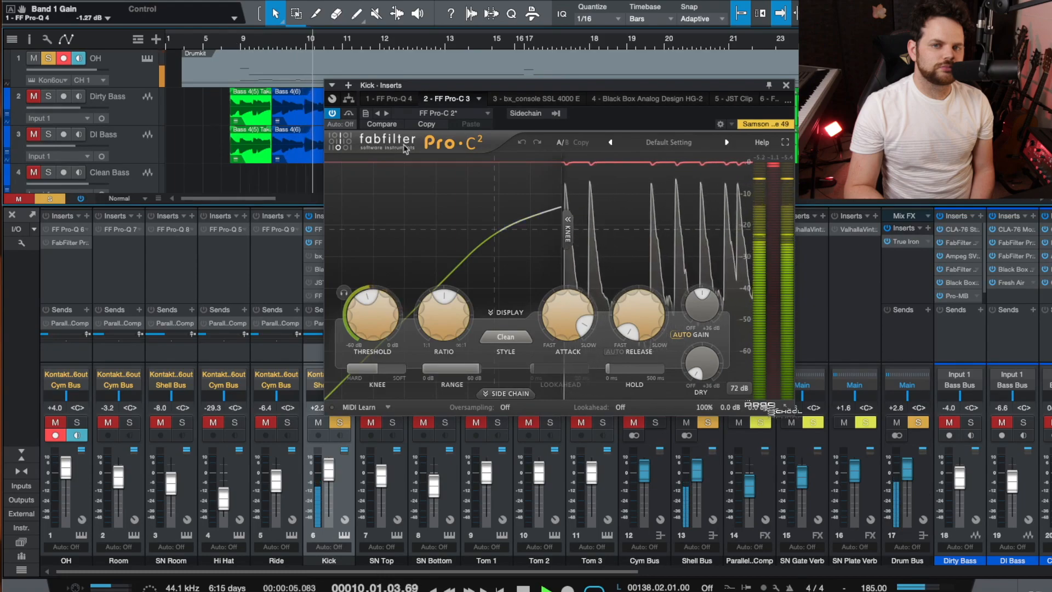
left_click_drag(467, 89, 480, 150)
key("space")
left_click(240, 46)
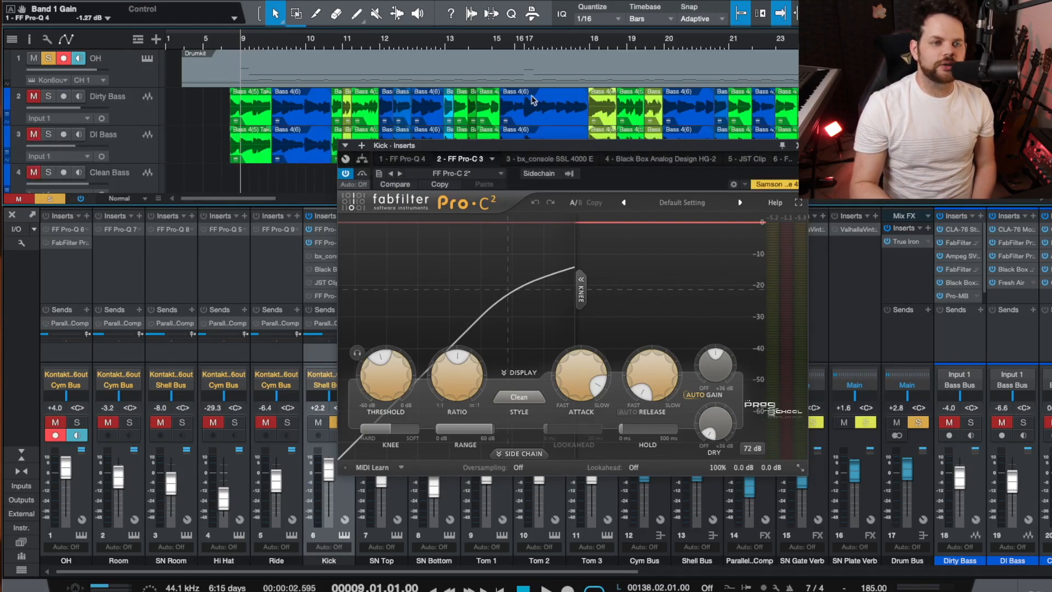
- Open the Kick's bx_console SSL 4000 E, move its window so the whole channel strip shows, and enable the insert
left_click(539, 160)
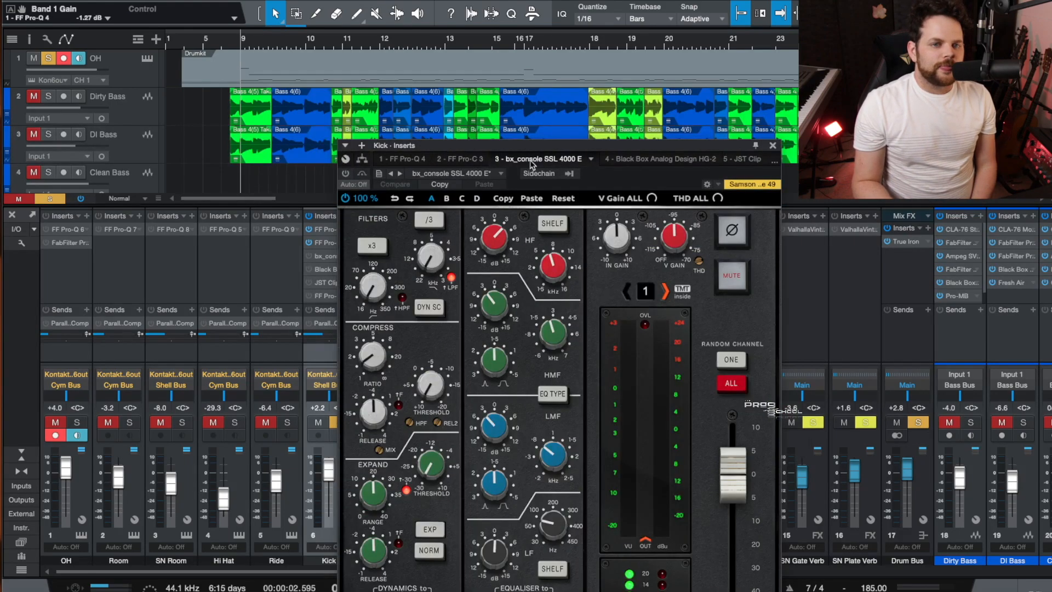
left_click_drag(438, 149, 540, 73)
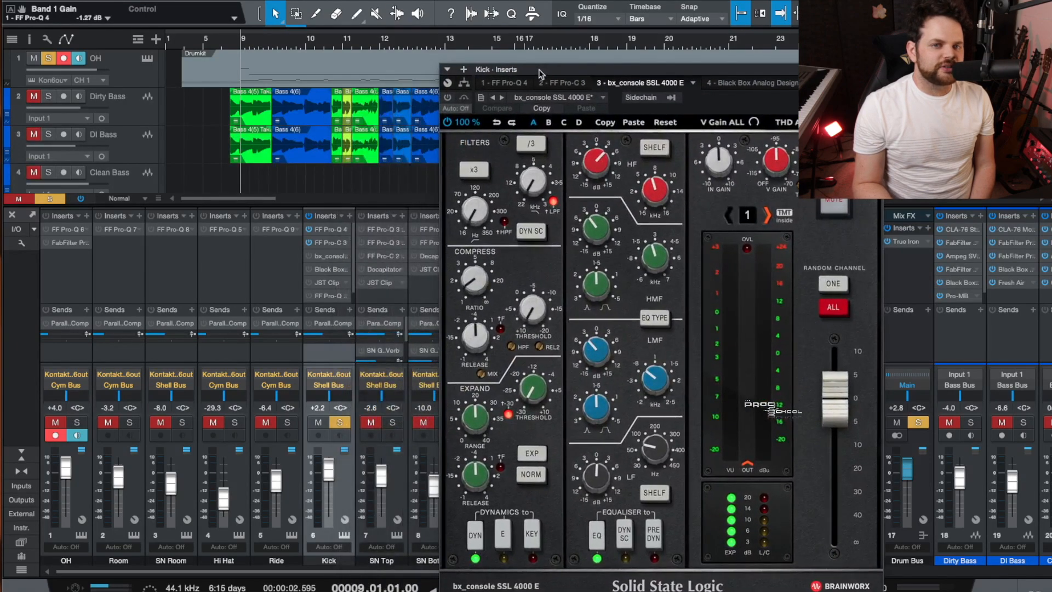
left_click(449, 98)
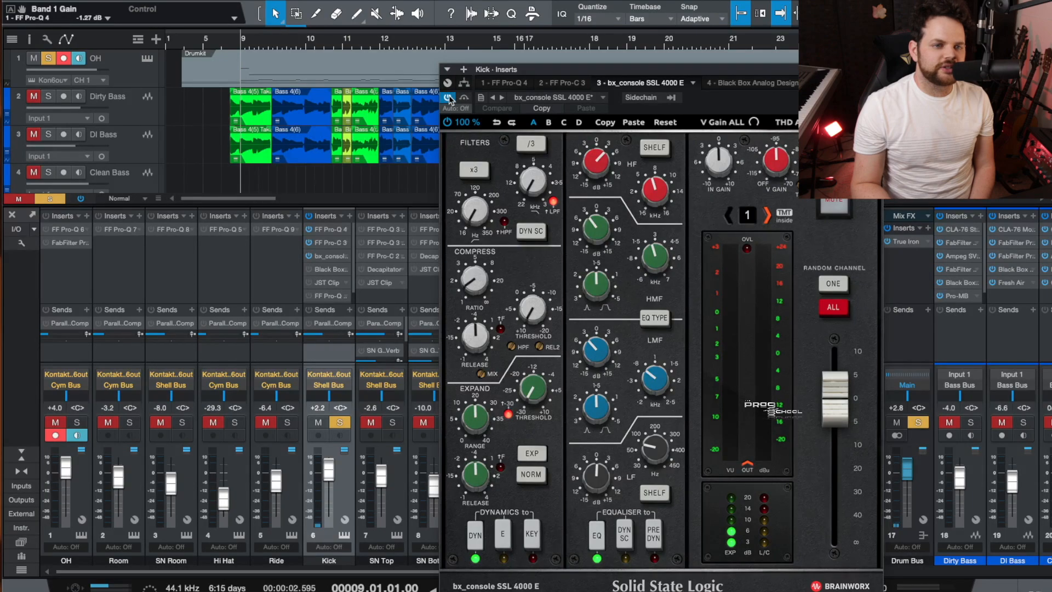
- Compare the Kick with the SSL console active and bypassed during playback, leave it active, and return the playhead to bar 9
key("space")
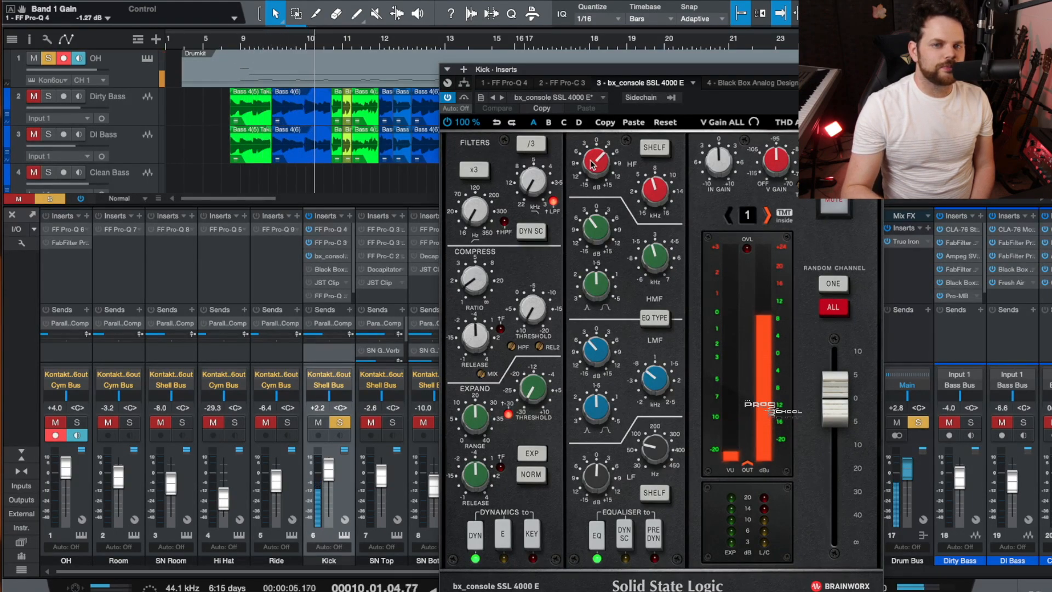
left_click(449, 98)
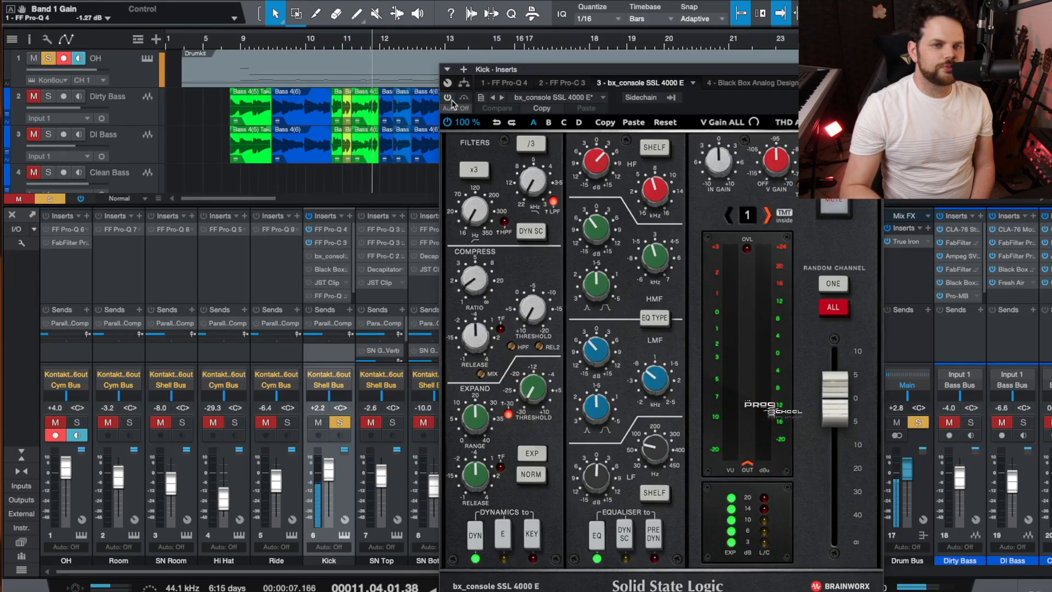
left_click(449, 98)
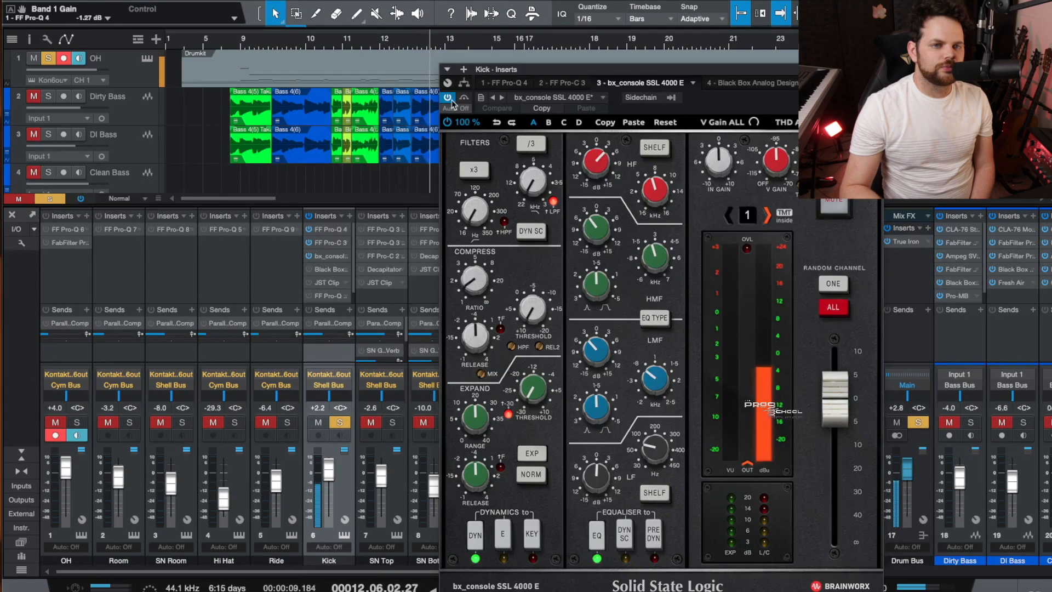
key("space")
left_click(240, 45)
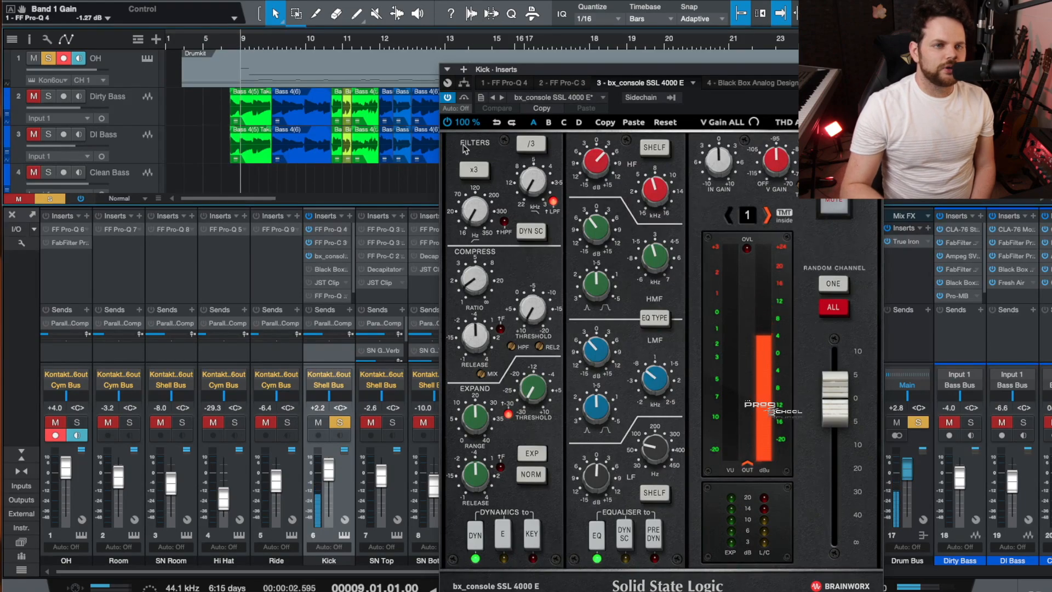
- Check the SSL console's HF gain and frequency, exaggerate the HF gain to about +12.3 dB during playback, and undo the change
left_click(589, 171)
left_click(652, 190)
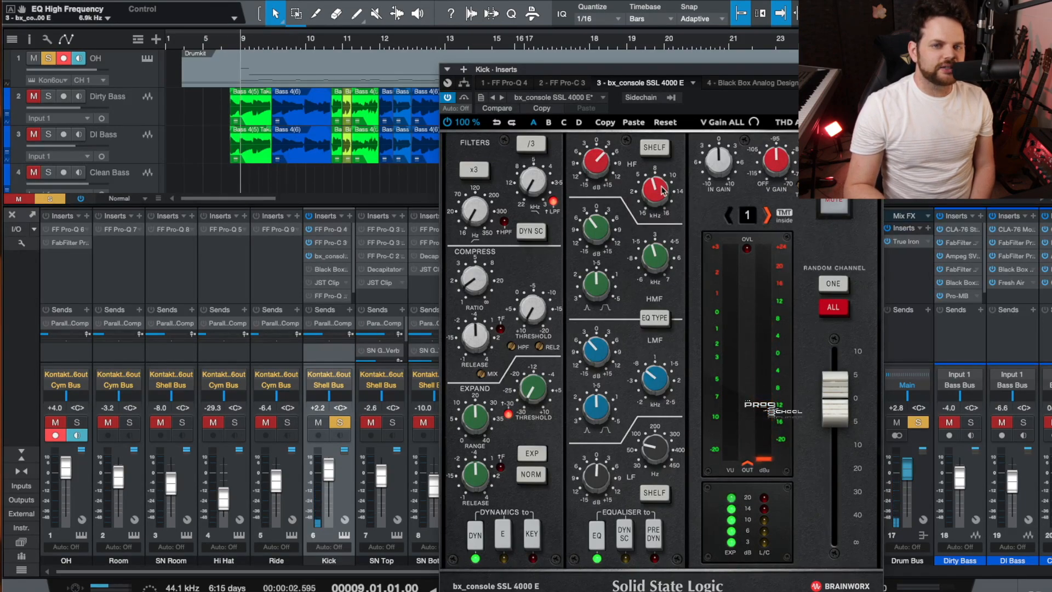
left_click(601, 166)
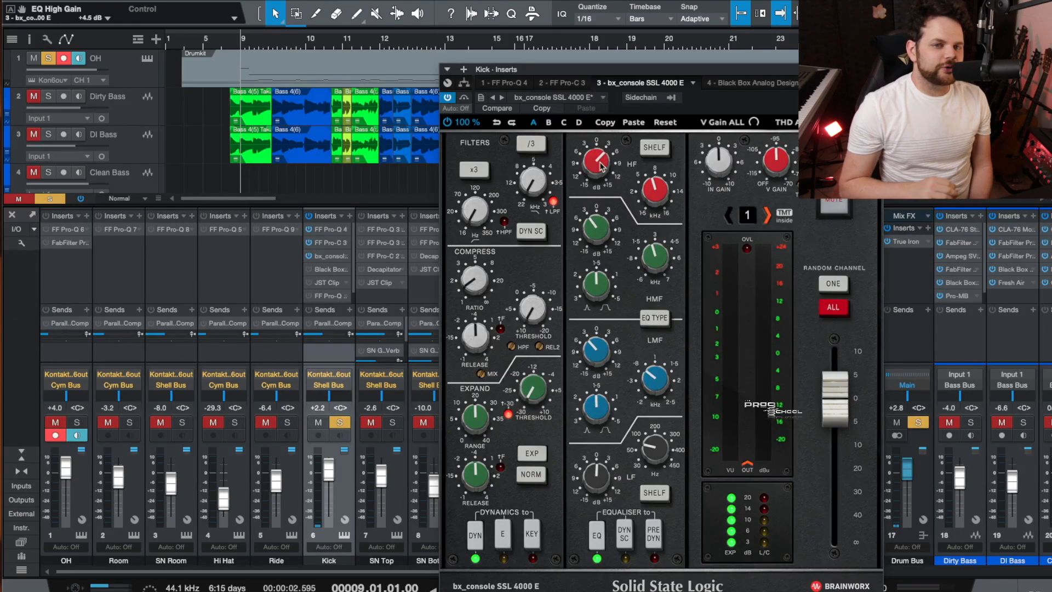
key("space")
left_click_drag(601, 167, 604, 142)
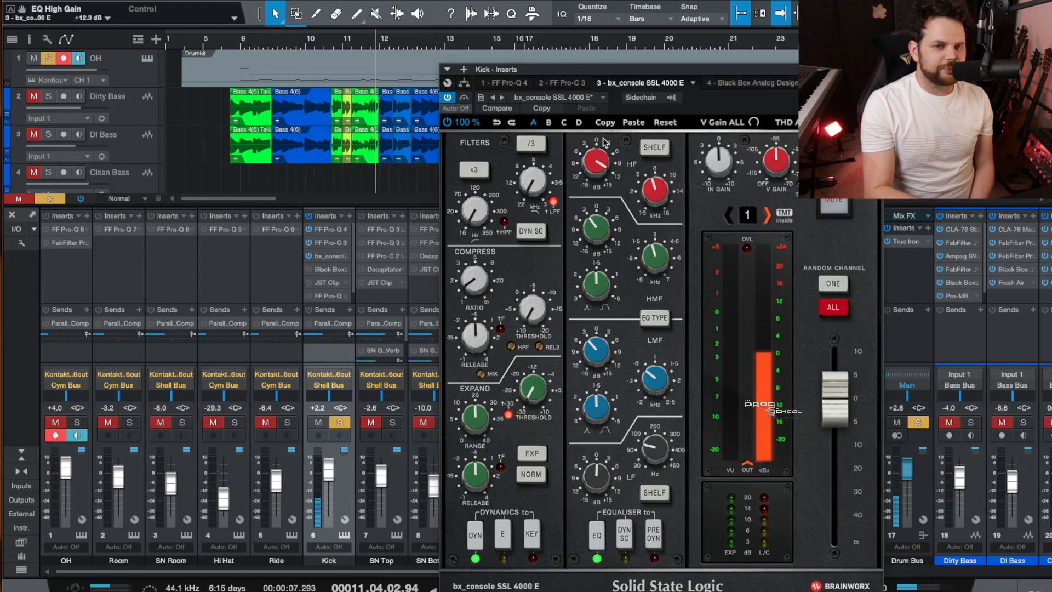
key("ctrl+z")
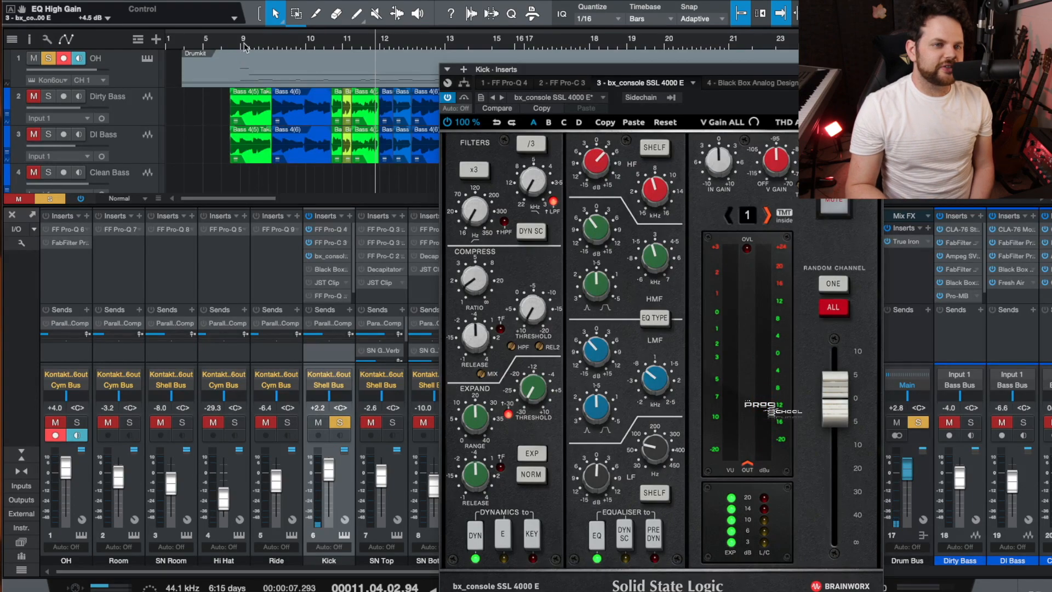
- Exaggerate the SSL console's HMF gain to about +14.5 dB while playing from bar 8, and undo the change
left_click(235, 46)
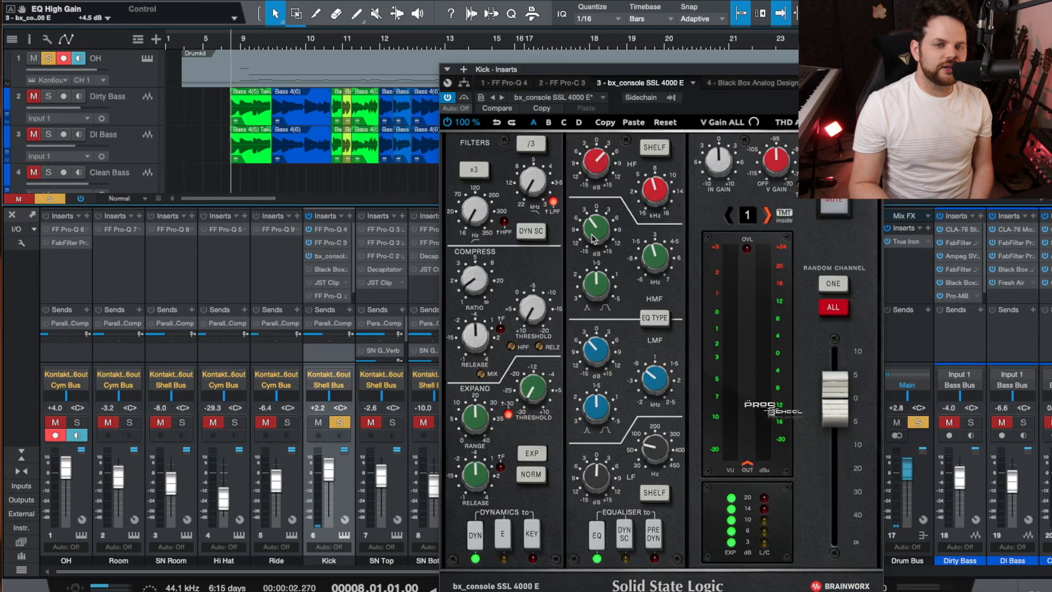
mouse_move(600, 236)
key("space")
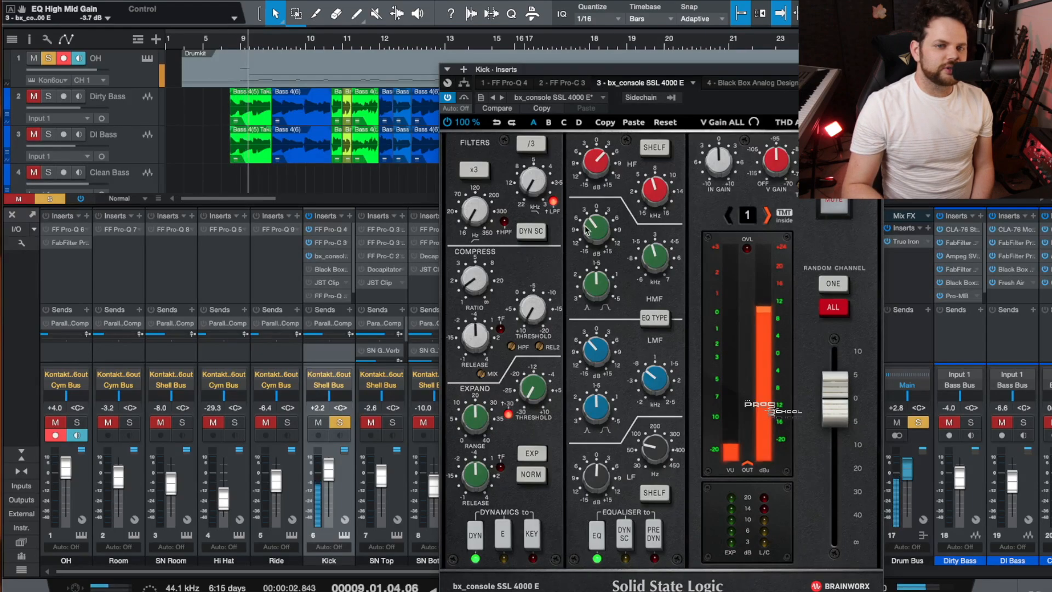
left_click_drag(589, 231, 599, 176)
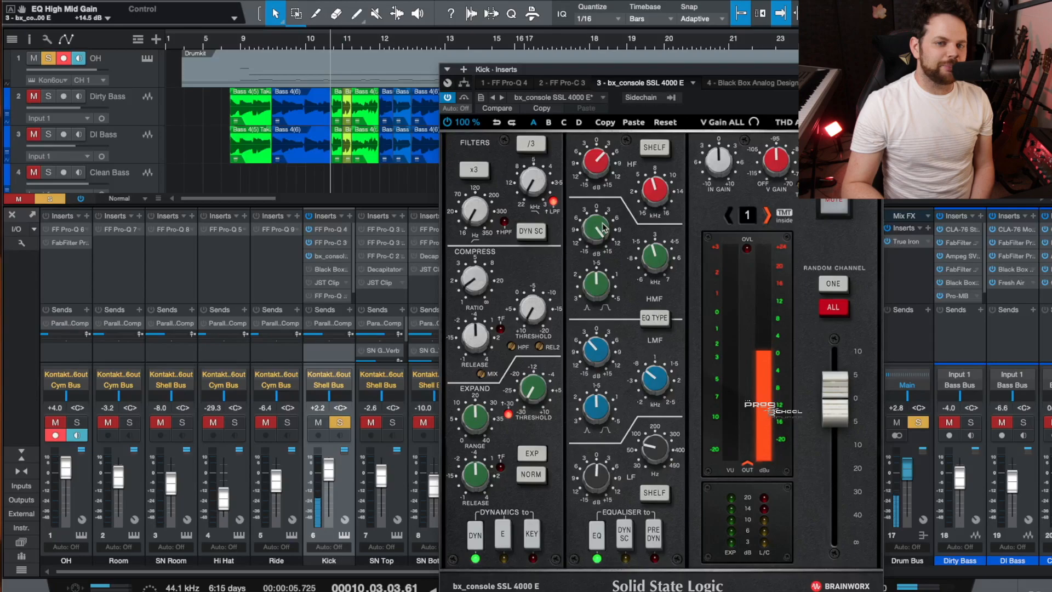
key("super+z")
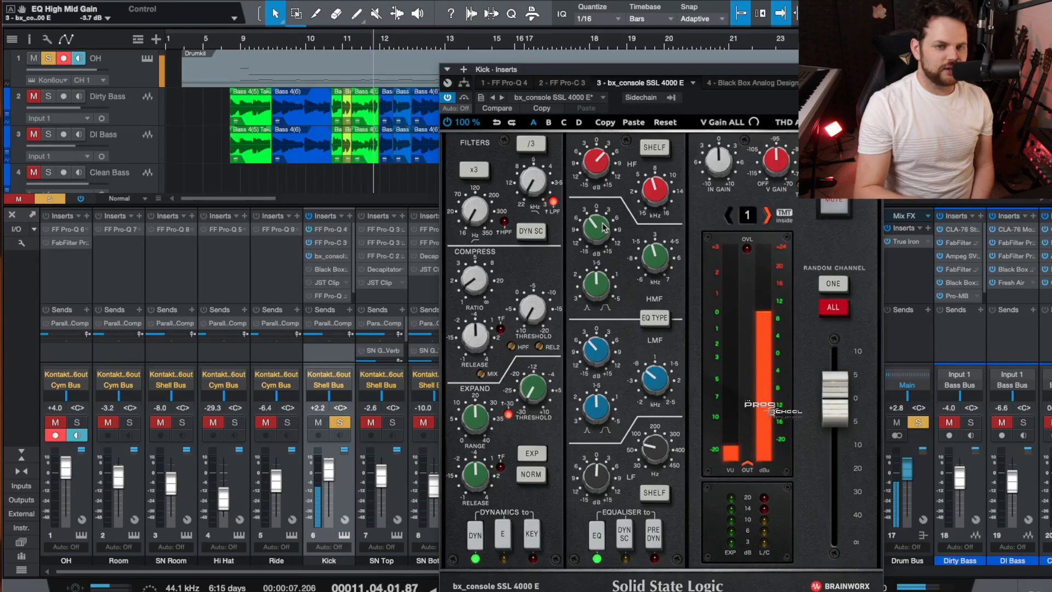
- Examine the SSL console's LMF and LF gain and frequency settings while auditioning the Kick from bar 9
left_click(655, 377)
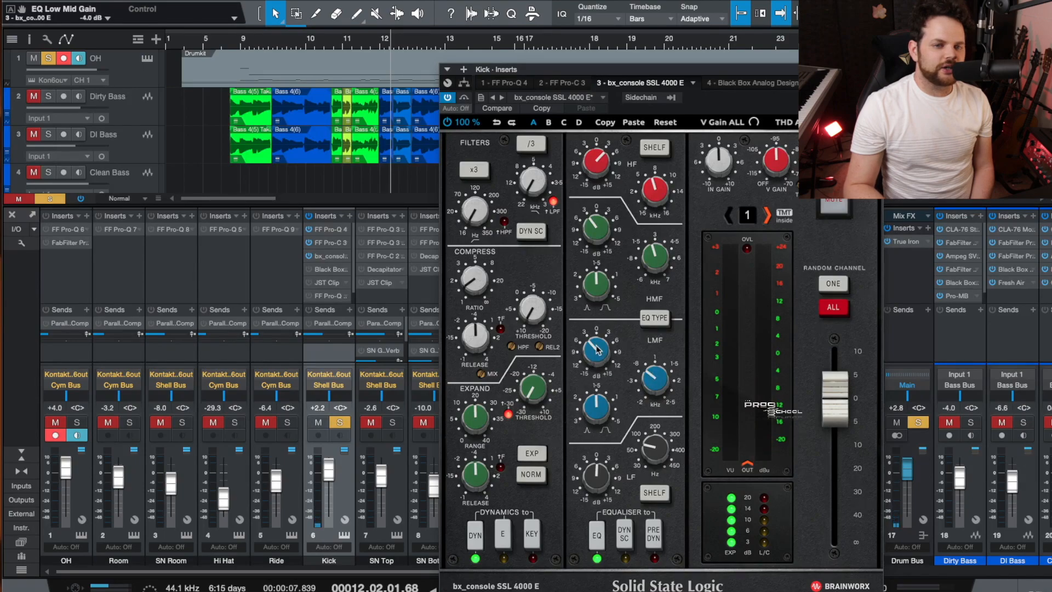
left_click(244, 48)
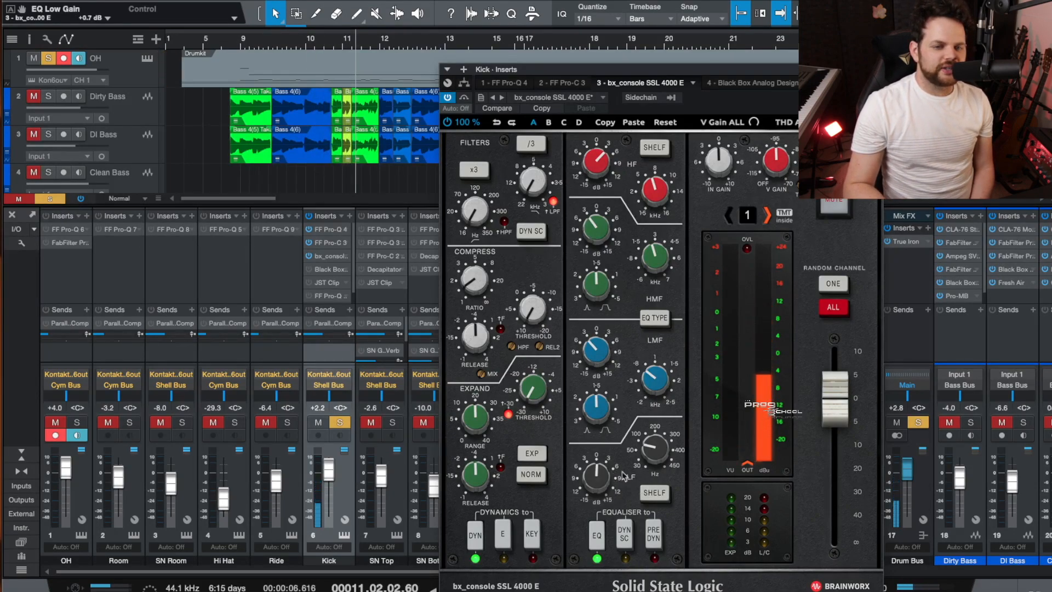
mouse_move(652, 459)
key("space")
- Vary the SSL console's LF gain during playback from bar 8, return it to +0.7 dB, and check the THD setting
left_click(234, 43)
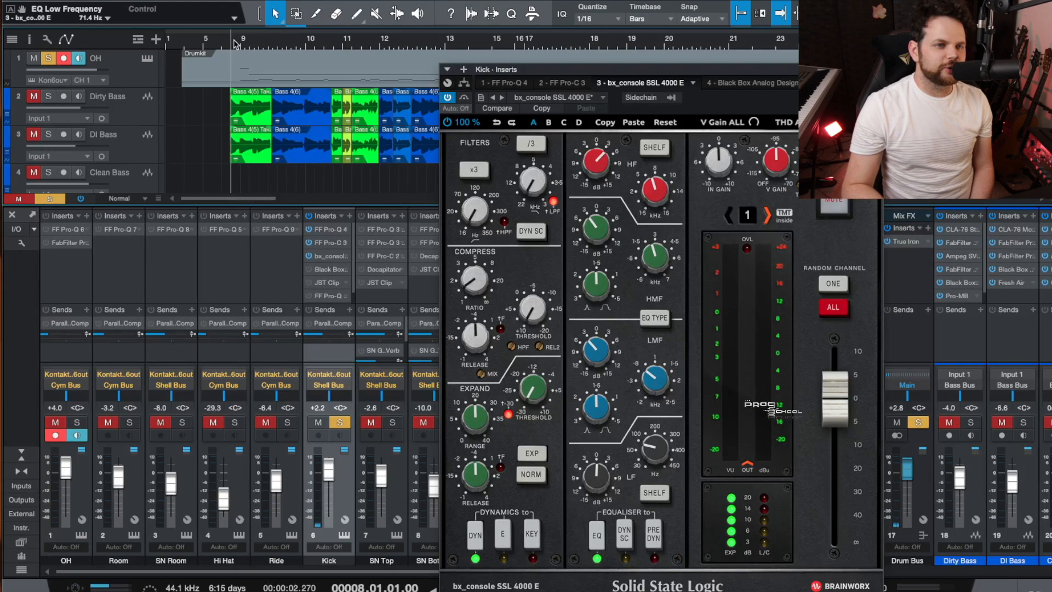
key("space")
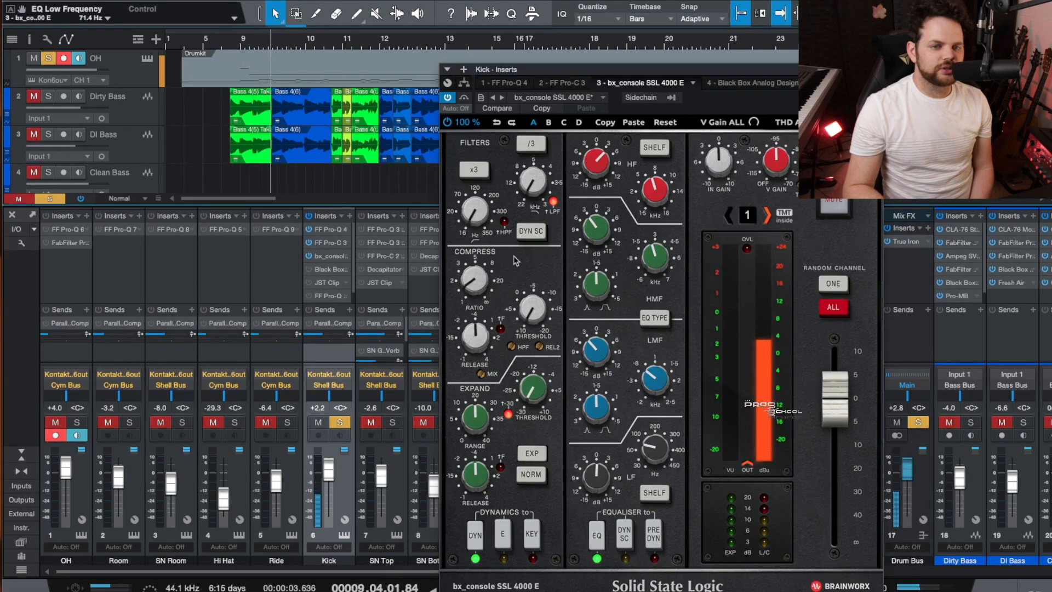
left_click_drag(598, 462, 598, 456)
scroll(598, 456, "down", 5)
key("space")
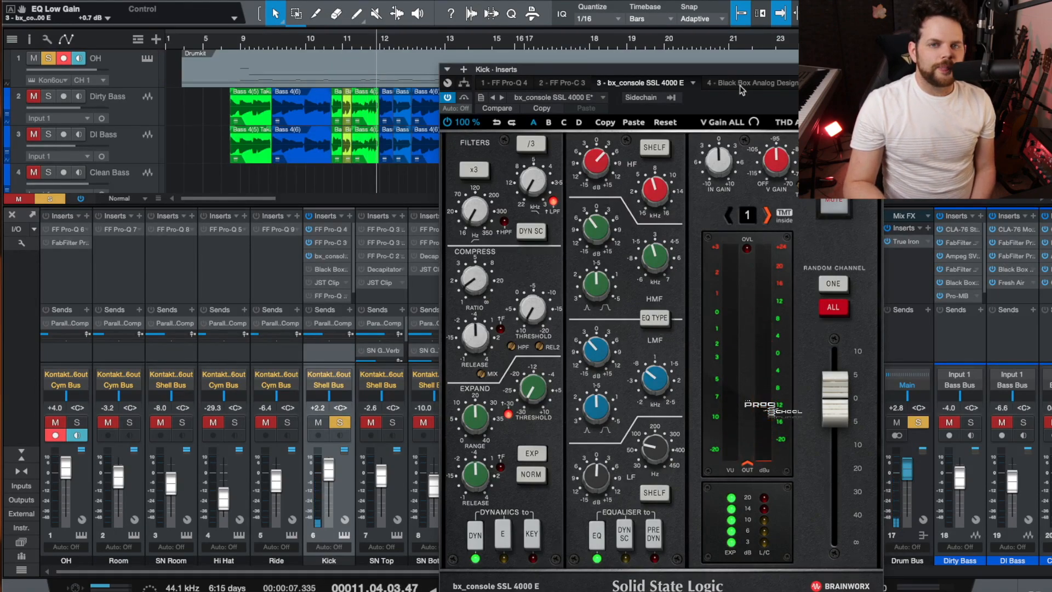
left_click(800, 187)
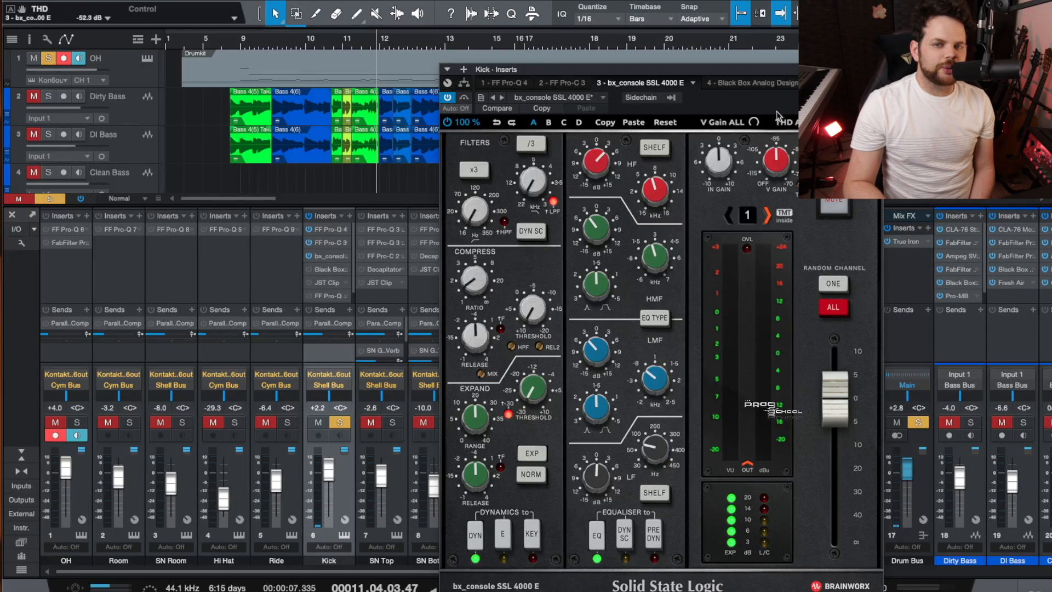
- Compare the Kick with the Black Box Analog Design HG-2 bypassed and active during playback from bar 9
left_click(765, 86)
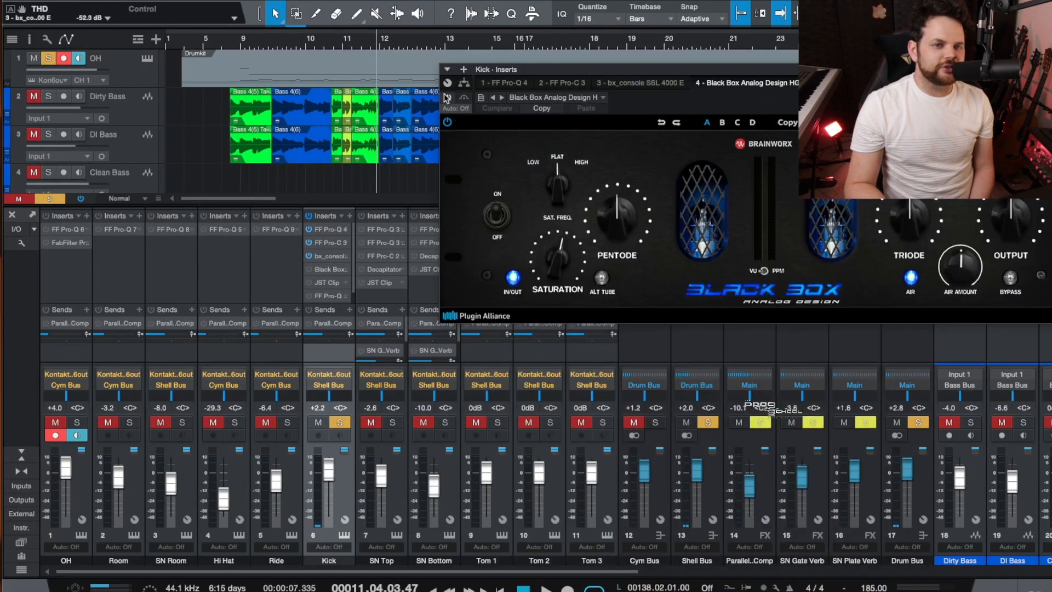
left_click(239, 46)
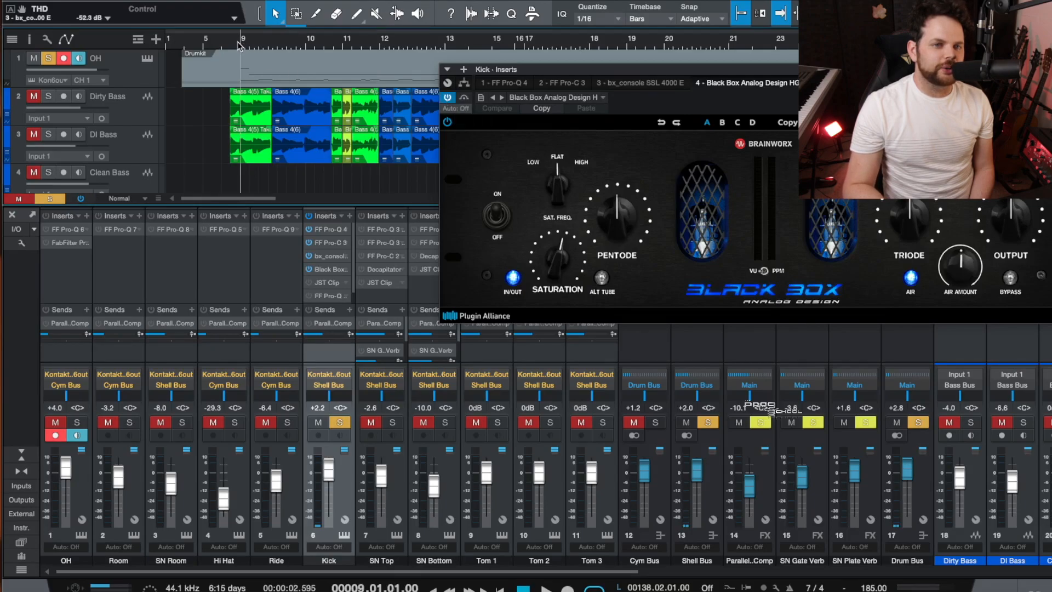
left_click(448, 98)
key("space")
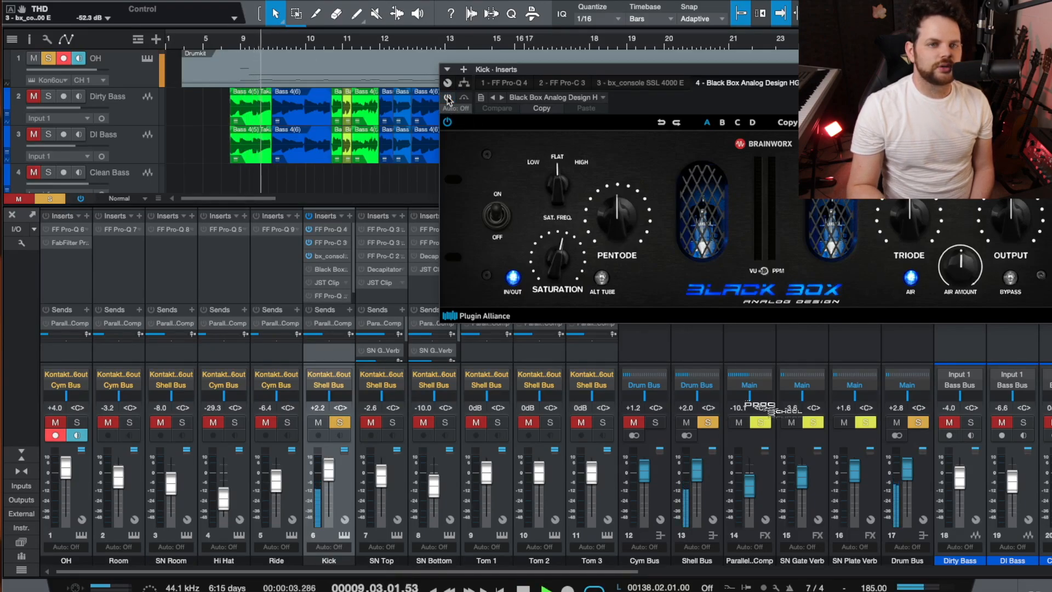
left_click(448, 97)
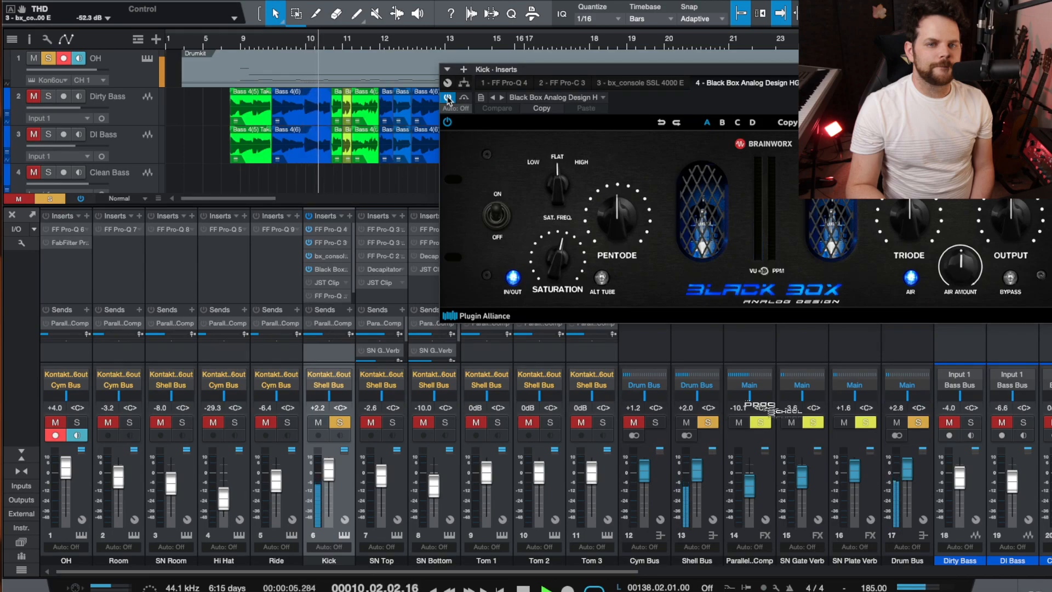
key("space")
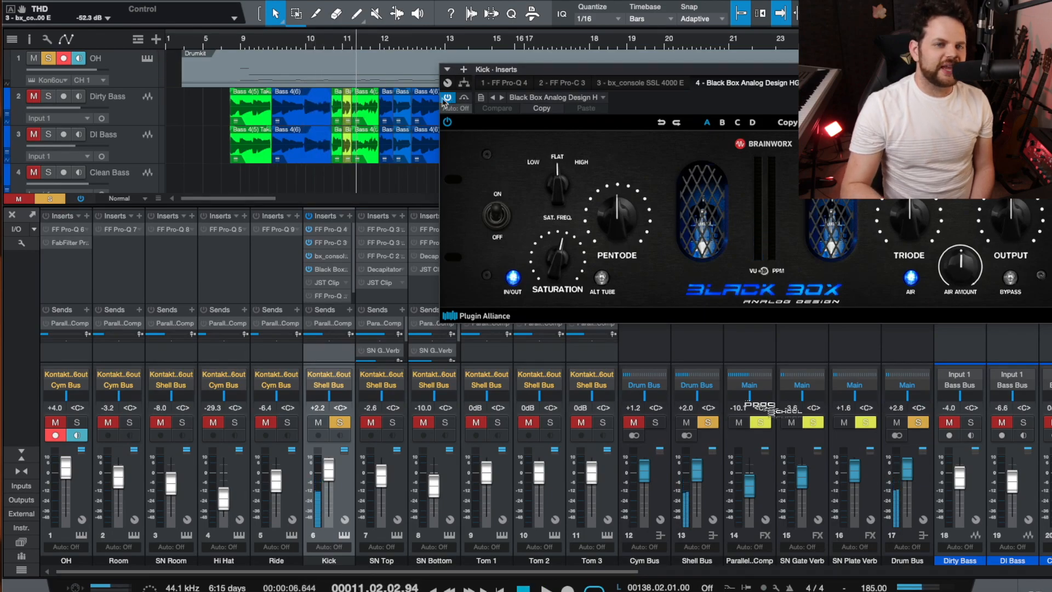
- Compare the Kick with JST Clip bypassed and active during playback, and leave the clipper on
left_click(234, 44)
left_click(846, 83)
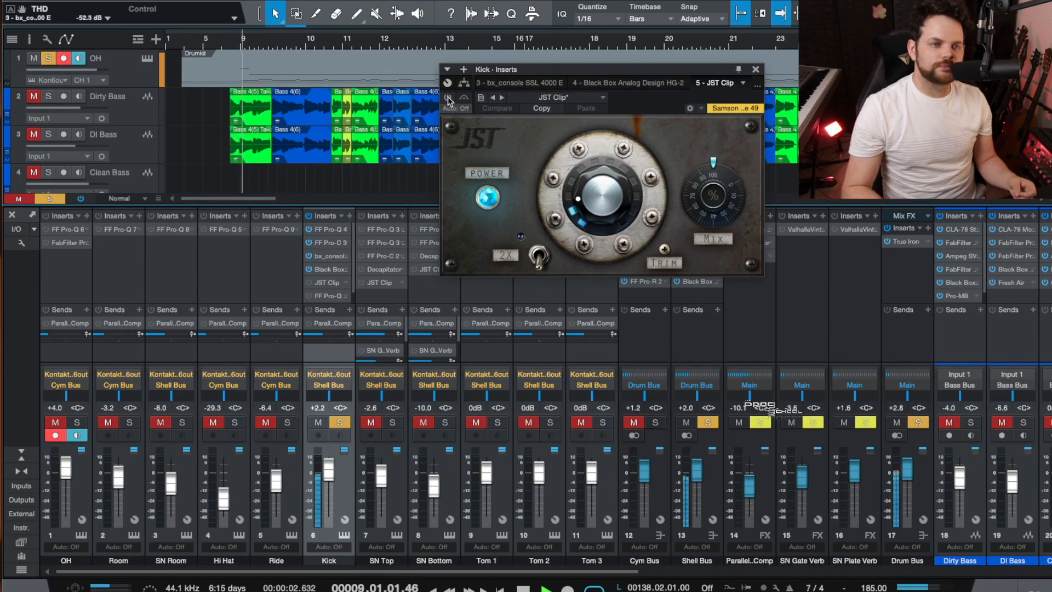
left_click(448, 98)
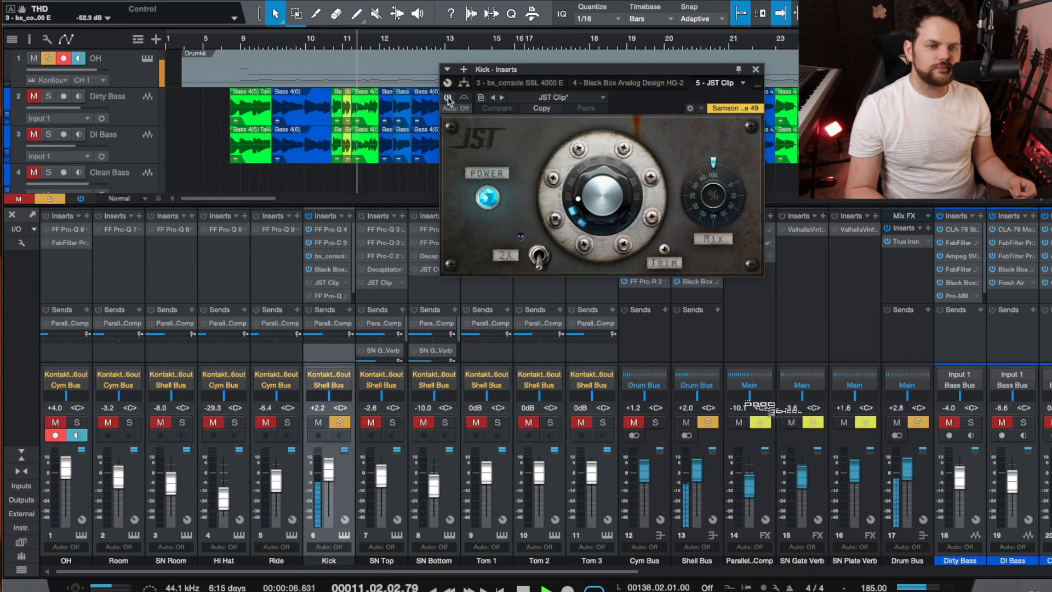
left_click(448, 99)
key("space")
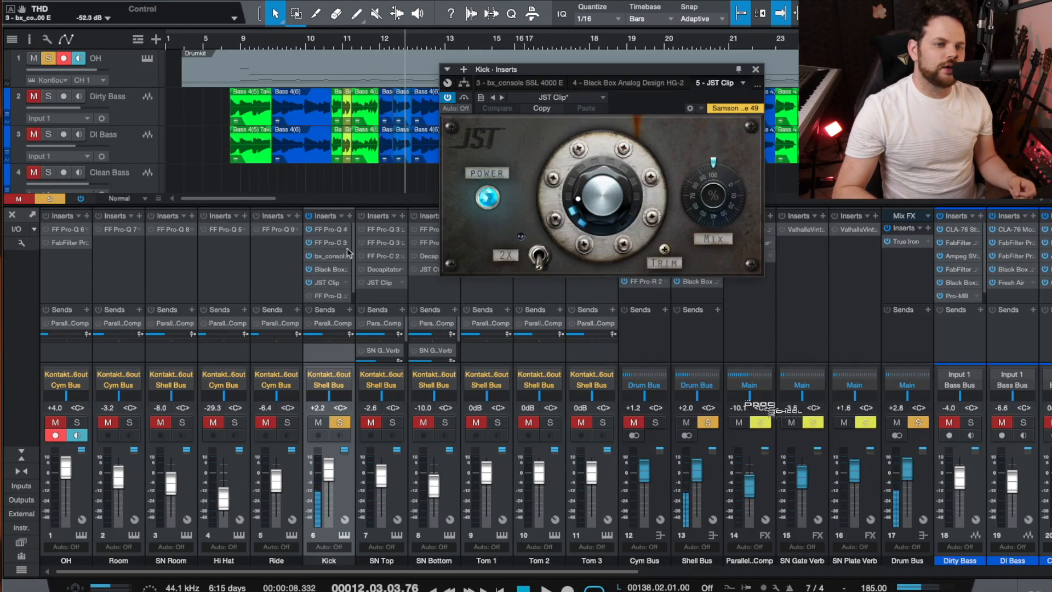
- Audition the Kick with JST Clip and Black Box bypassed together, and reactivate both during playback
left_click(310, 281)
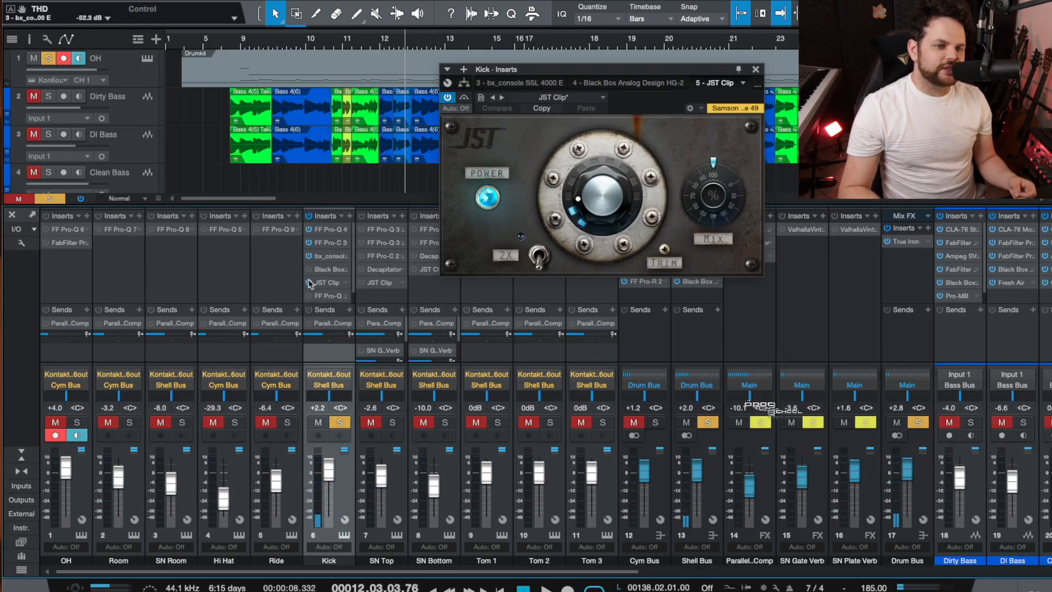
left_click(233, 47)
key("space")
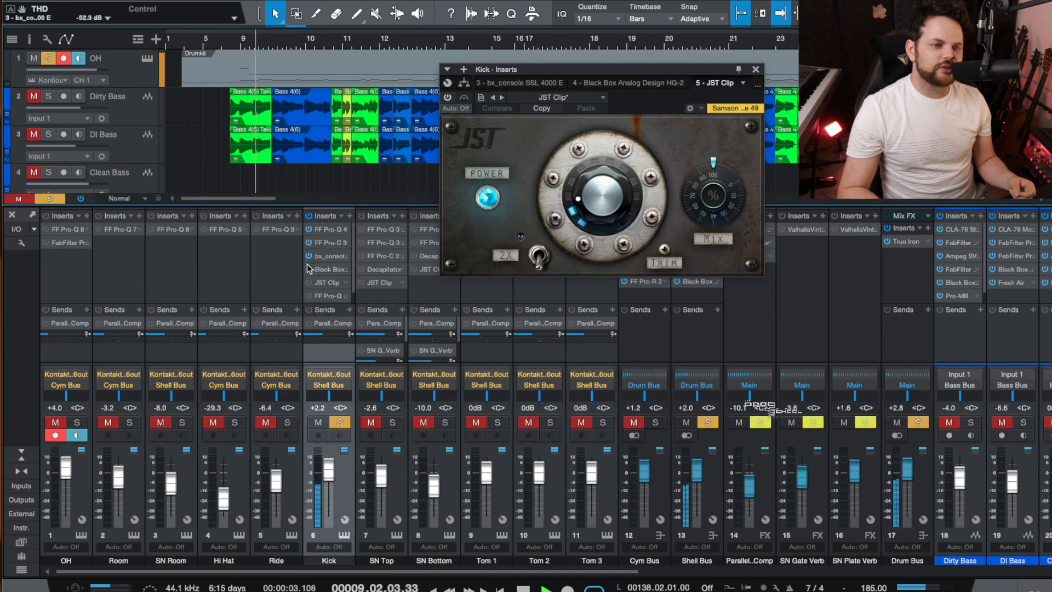
left_click(309, 281)
key("space")
- Examine the Kick's FF Pro-Q 3 curve and audition the channel with this EQ
left_click(744, 83)
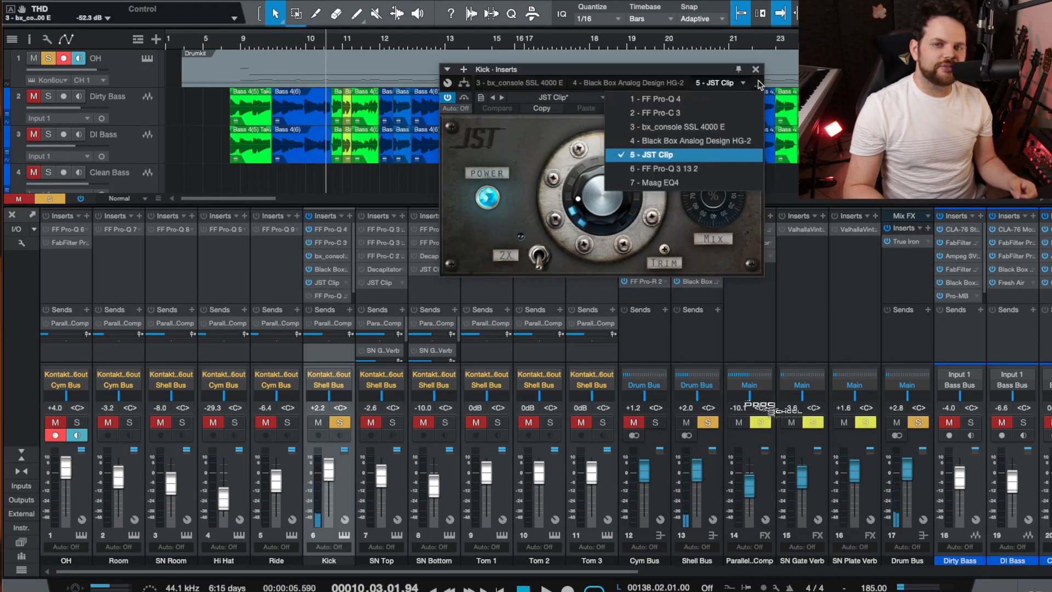
left_click(679, 168)
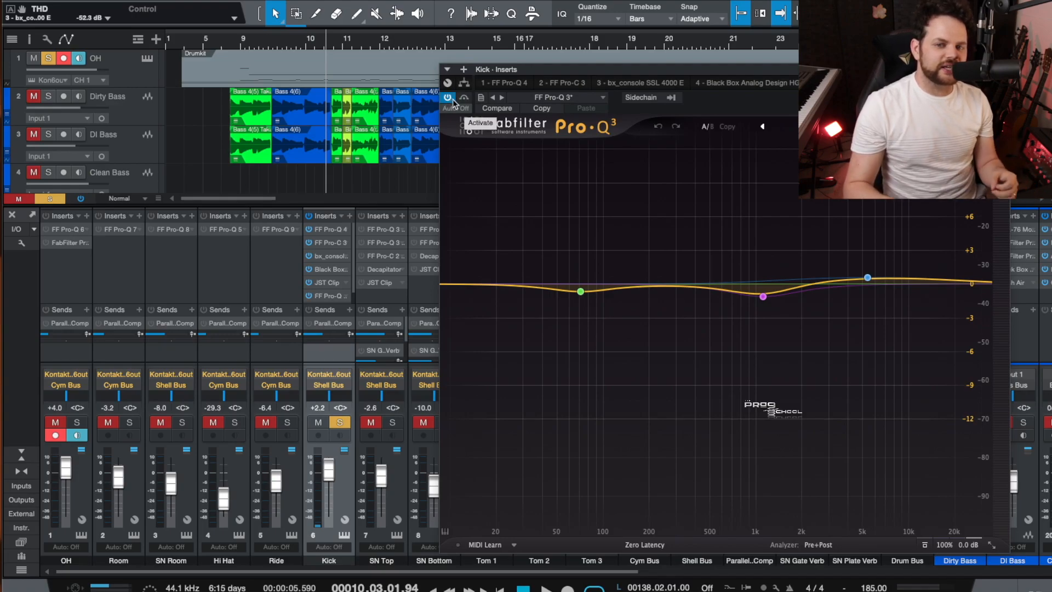
key("space")
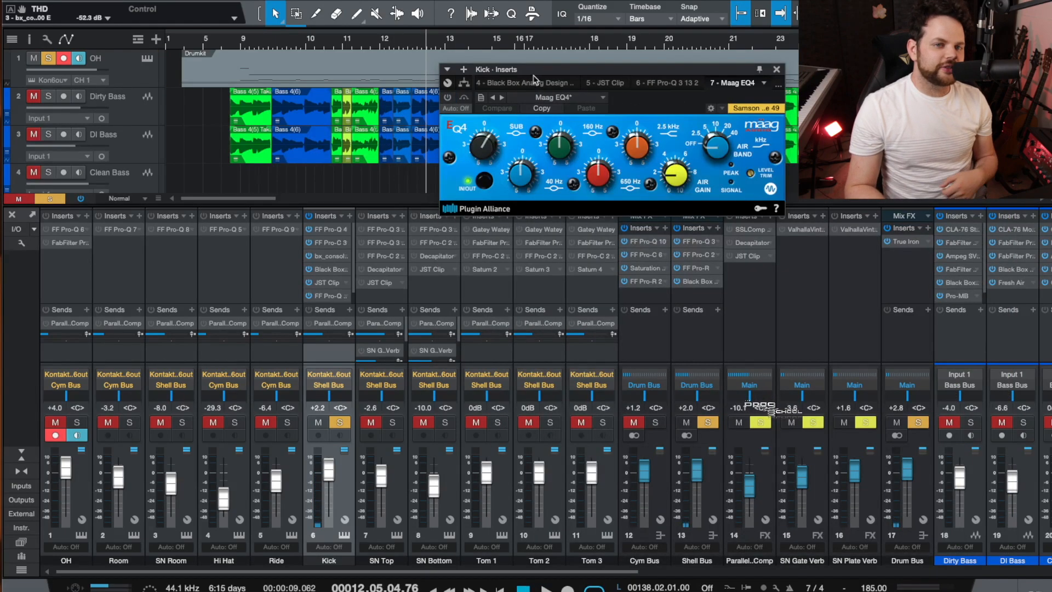
- Move the Maag EQ4 window clear of the timeline and compare the Kick with this EQ bypassed and active
left_click_drag(544, 69, 552, 174)
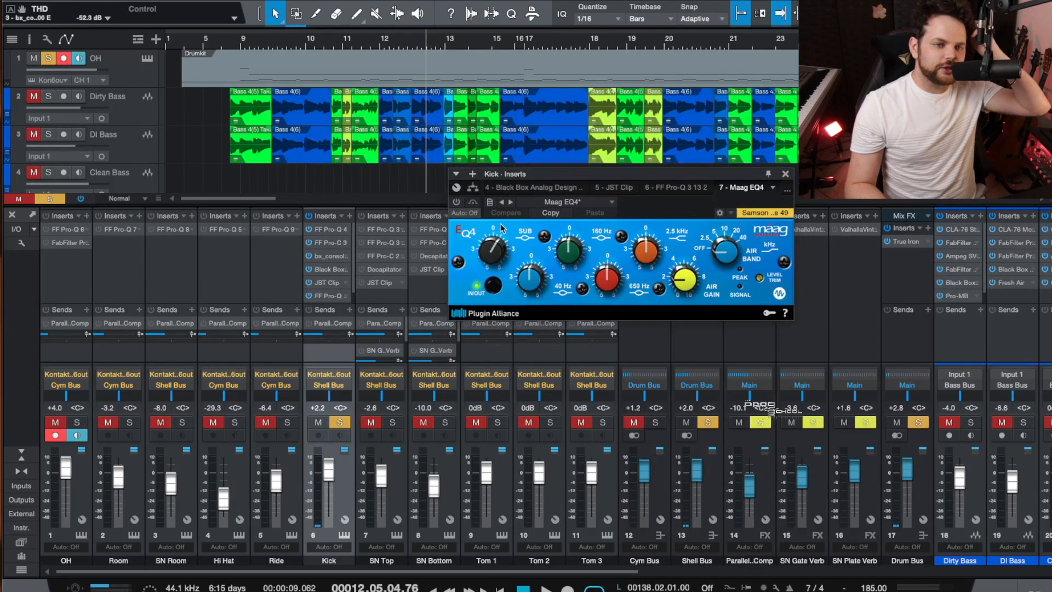
left_click(485, 257)
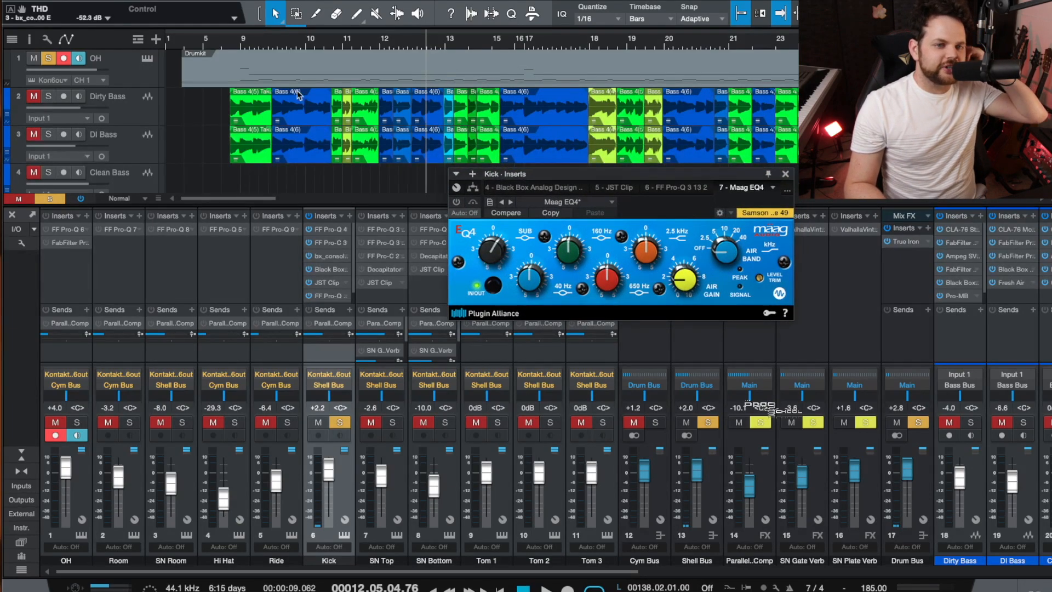
left_click(230, 44)
key("space")
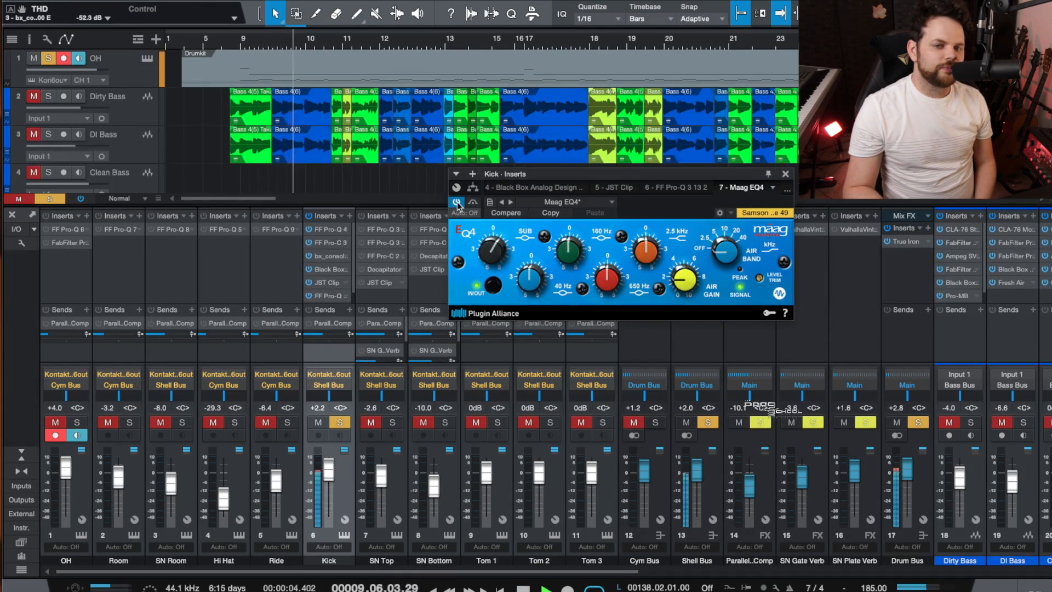
key("space")
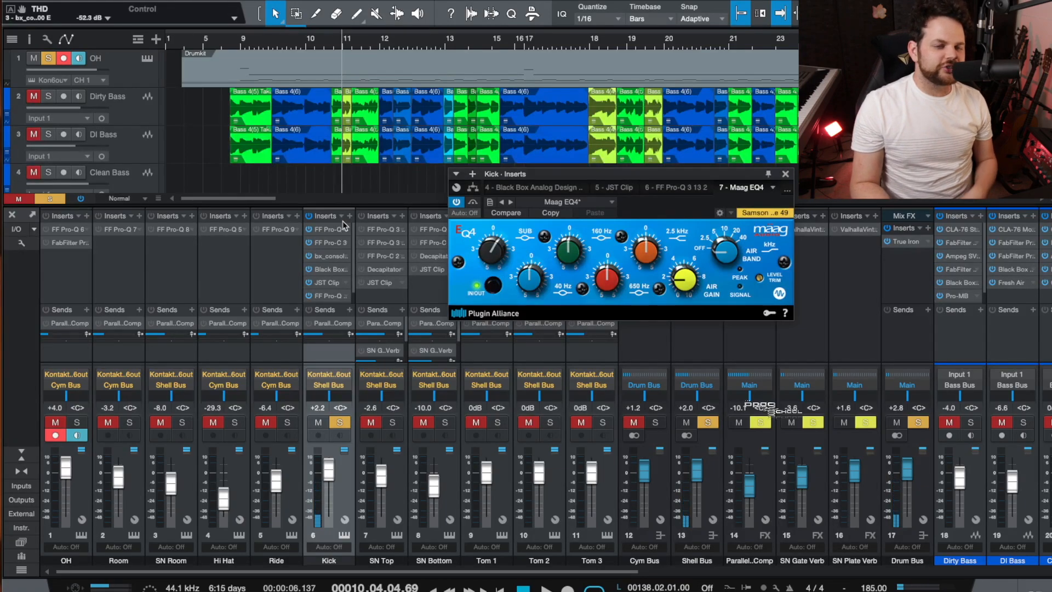
- Compare the Kick with its whole insert chain bypassed and active during playback from bar 9, leaving all inserts on
left_click(308, 217)
left_click(237, 41)
key("space")
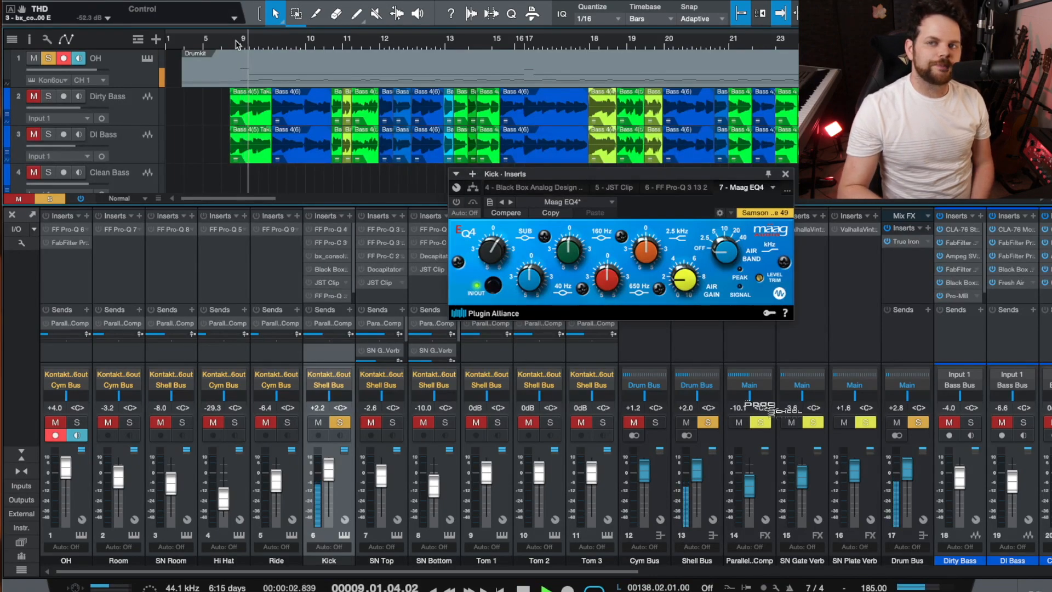
key("space")
left_click(308, 216)
key("space")
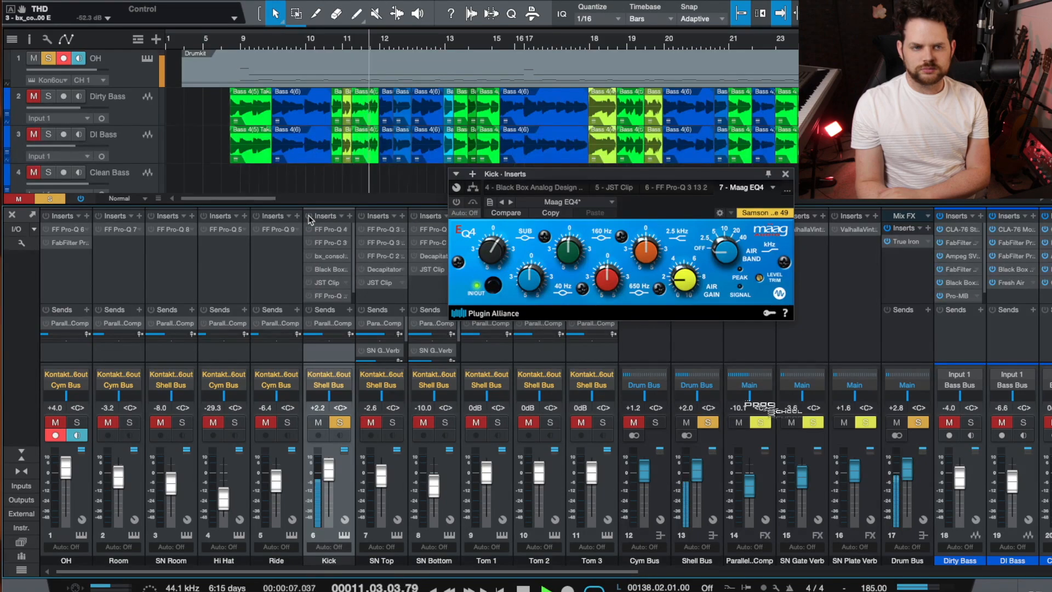
left_click(309, 217)
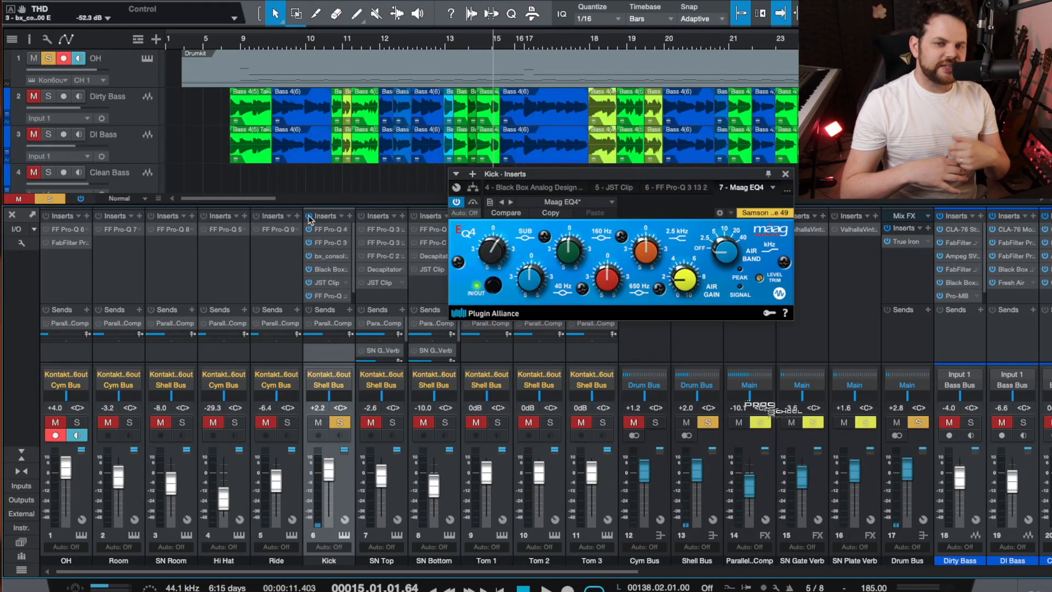
- Close the Kick's insert window and examine the parallel compression channel and the sends on the Kick and snare channels
left_click(786, 174)
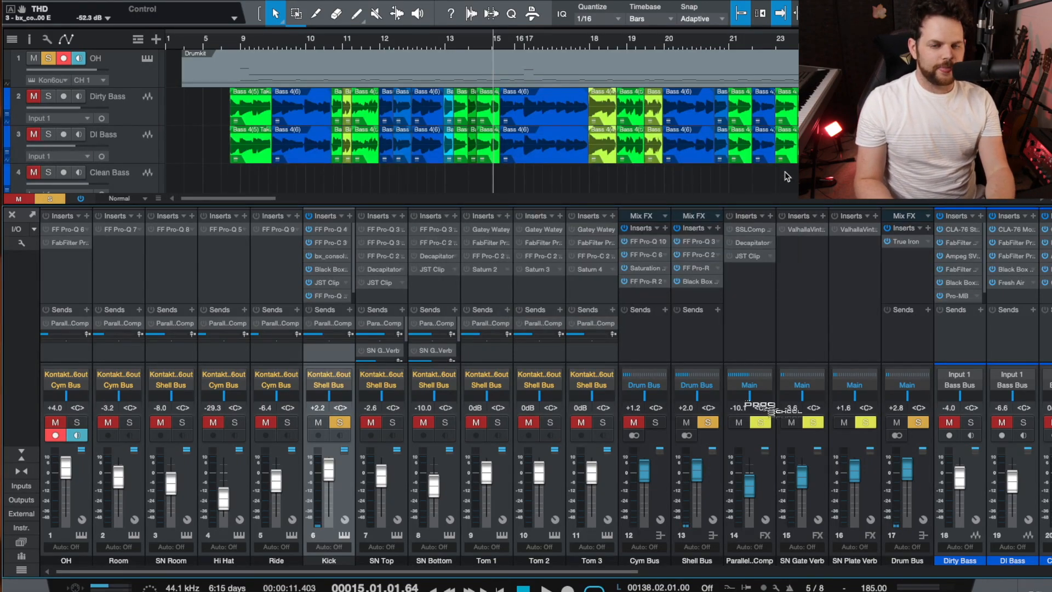
left_click(766, 488)
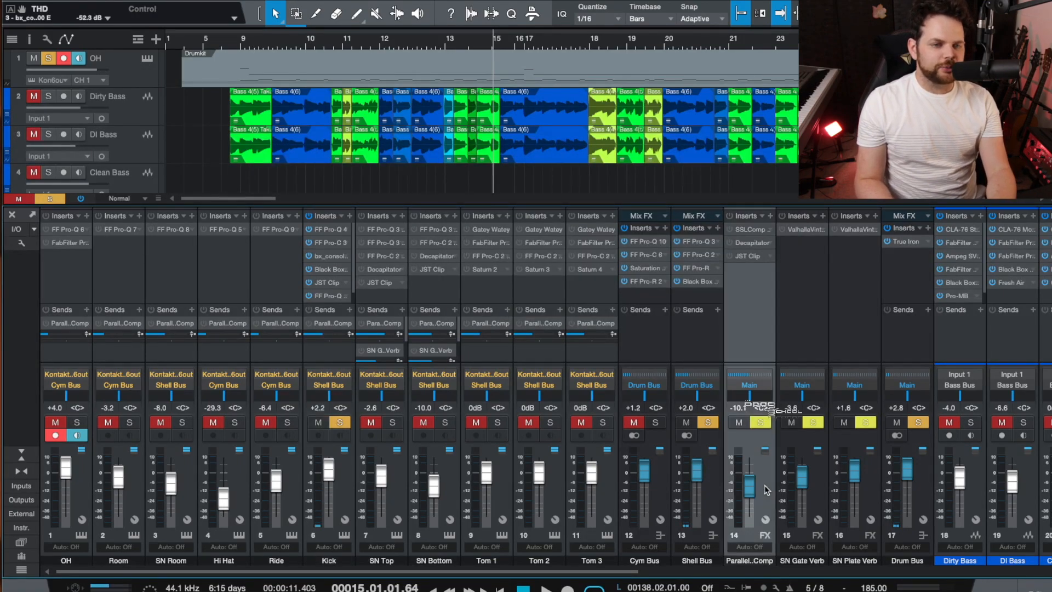
left_click(341, 482)
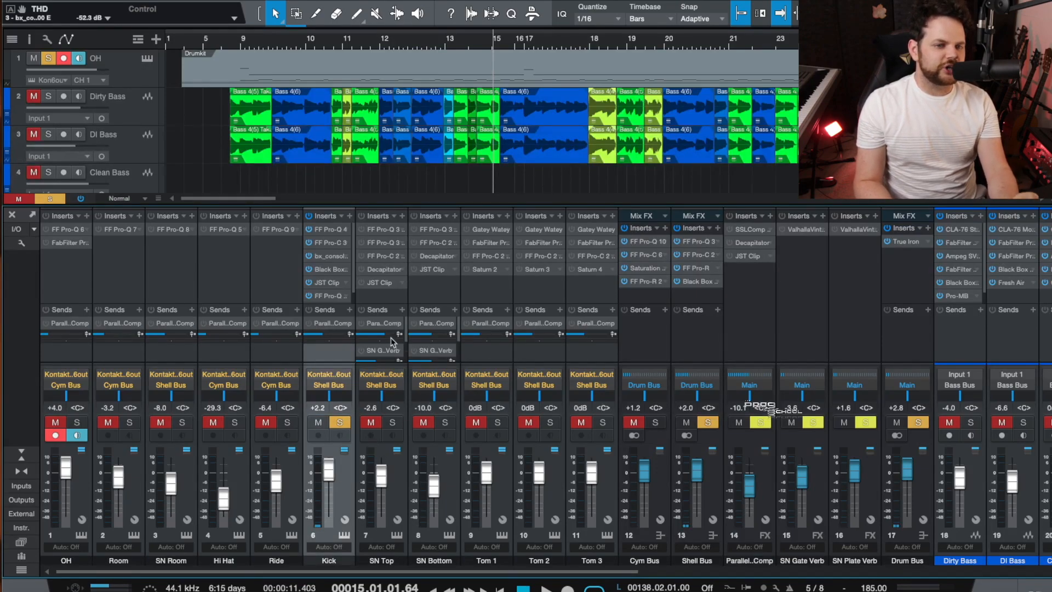
scroll(391, 337, "down", 3)
scroll(407, 345, "up", 3)
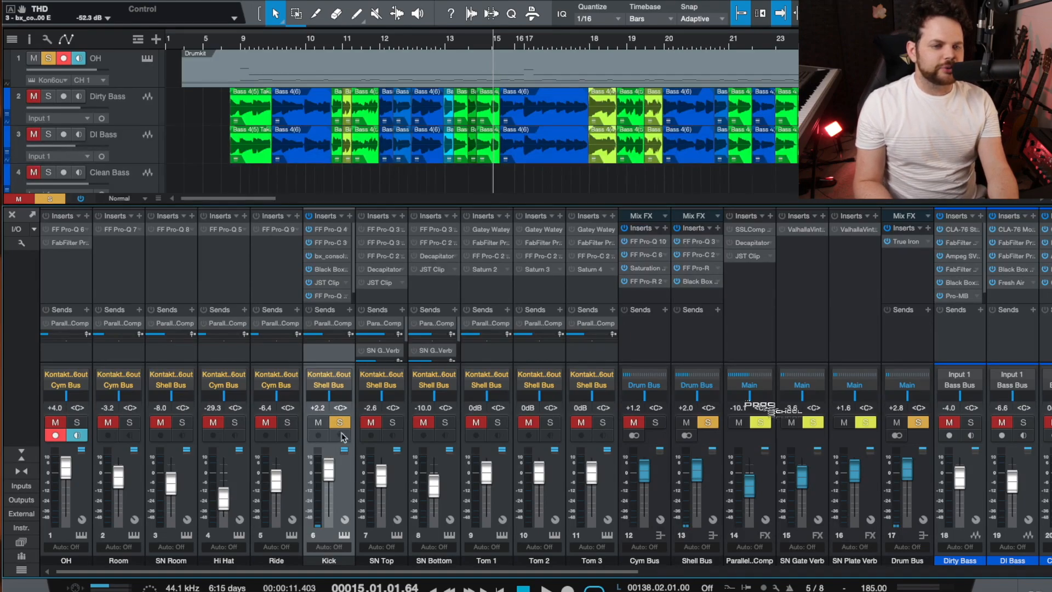
- Unsolo the Kick and audition the Parallel Drum Comp channel in solo from bar 8
left_click(341, 423)
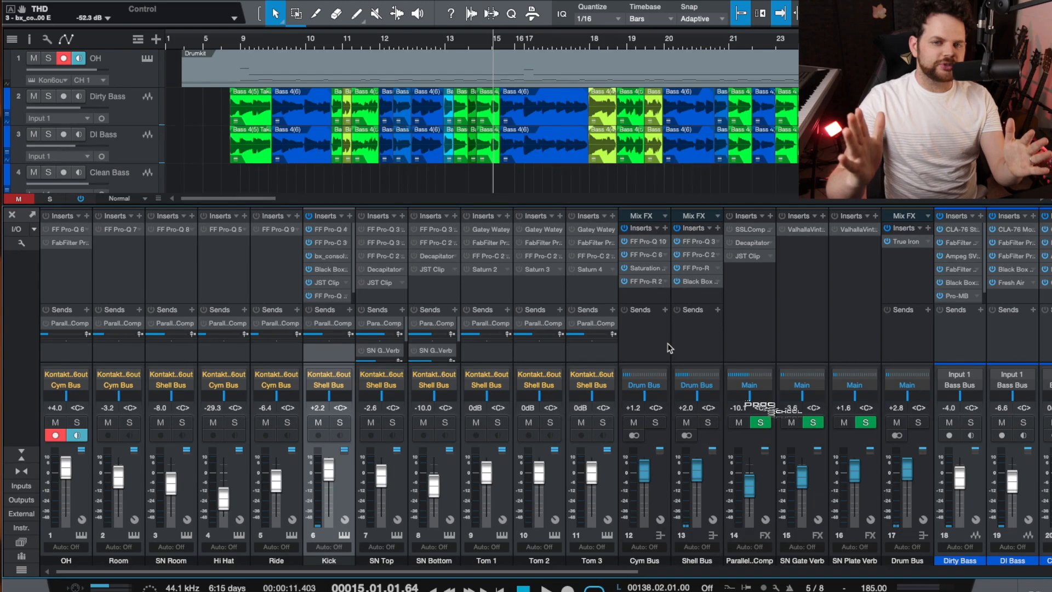
left_click(748, 328)
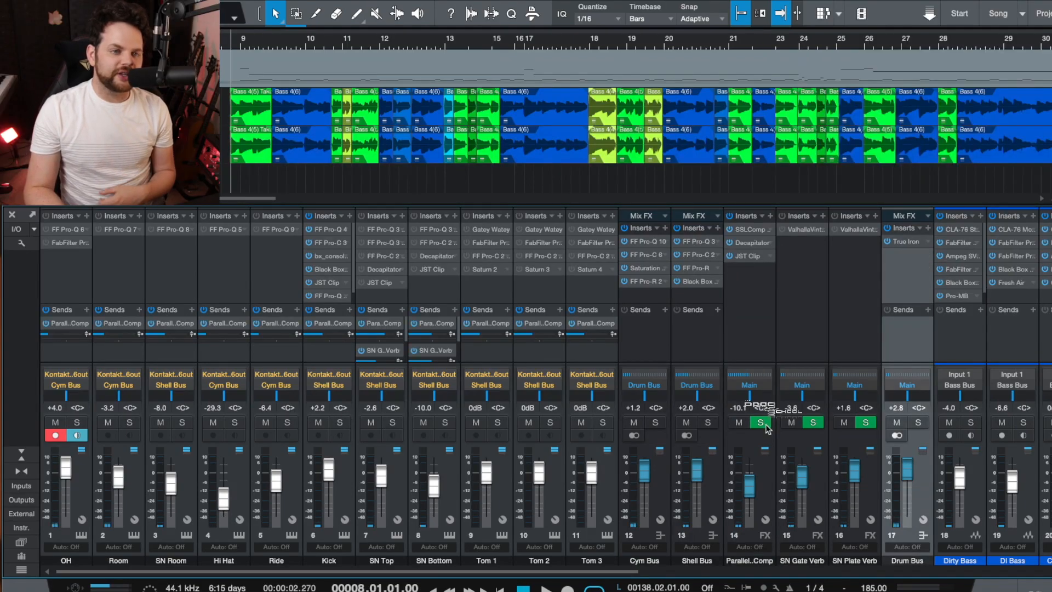
left_click(765, 425)
key("space")
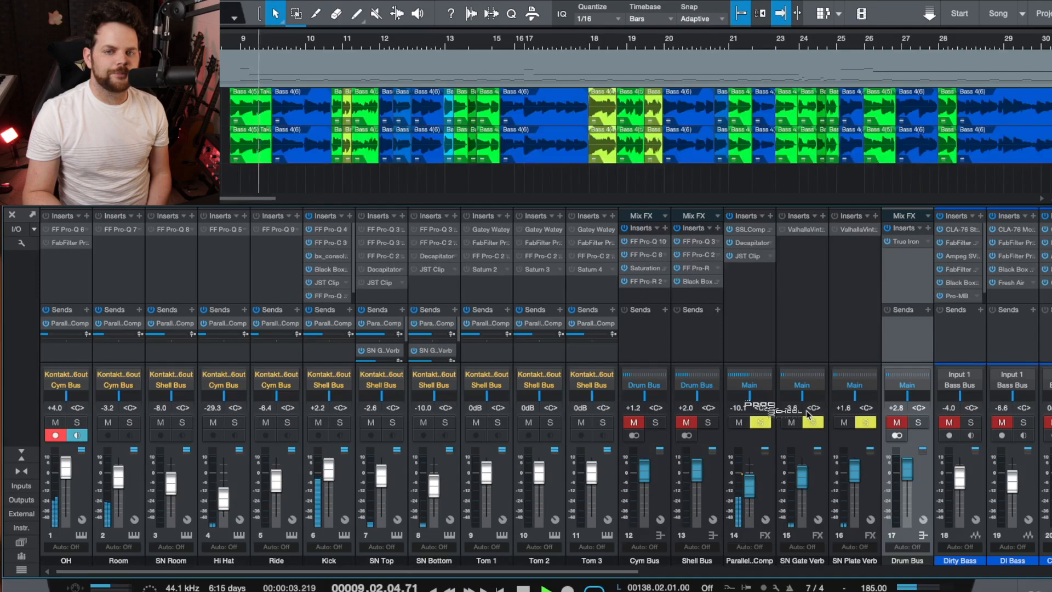
key("space")
- Examine the SSLComp Stereo settings on the Parallel Drum Comp channel and audition the compressor from bar 8
left_click(770, 231)
left_click(789, 244)
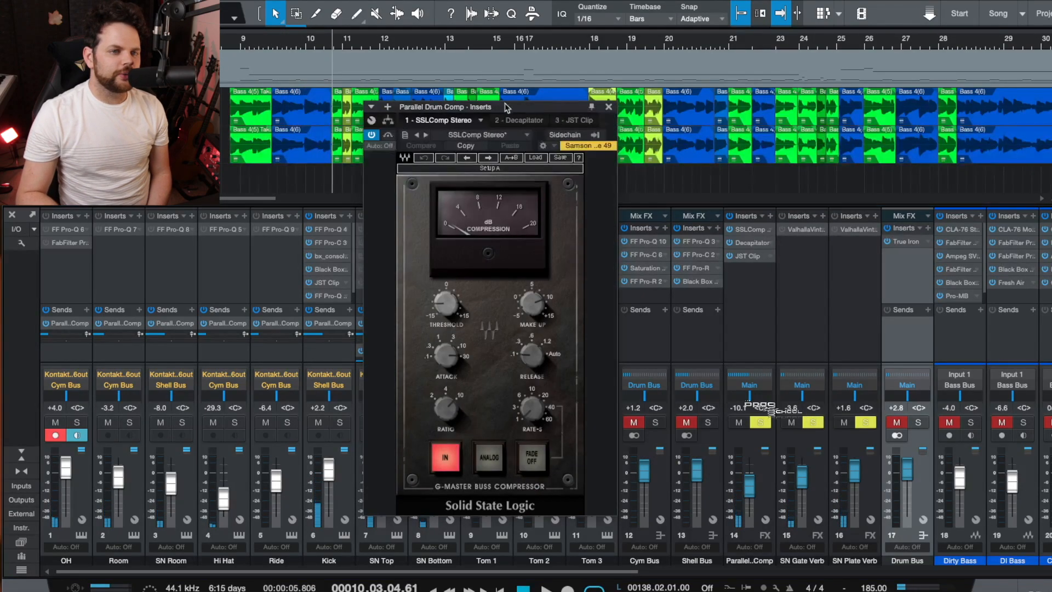
left_click_drag(492, 112, 586, 167)
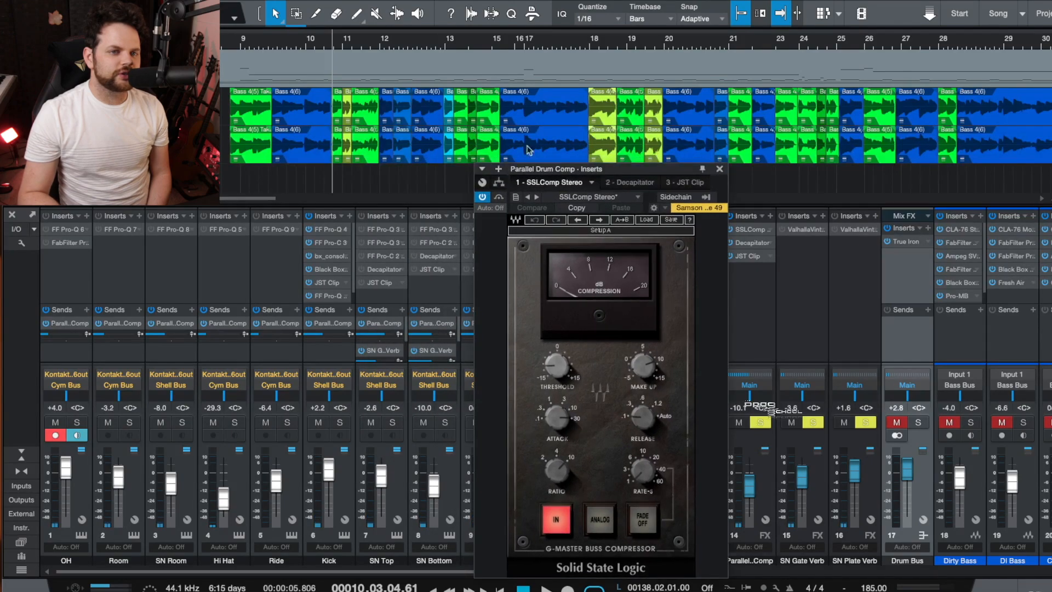
left_click(230, 53)
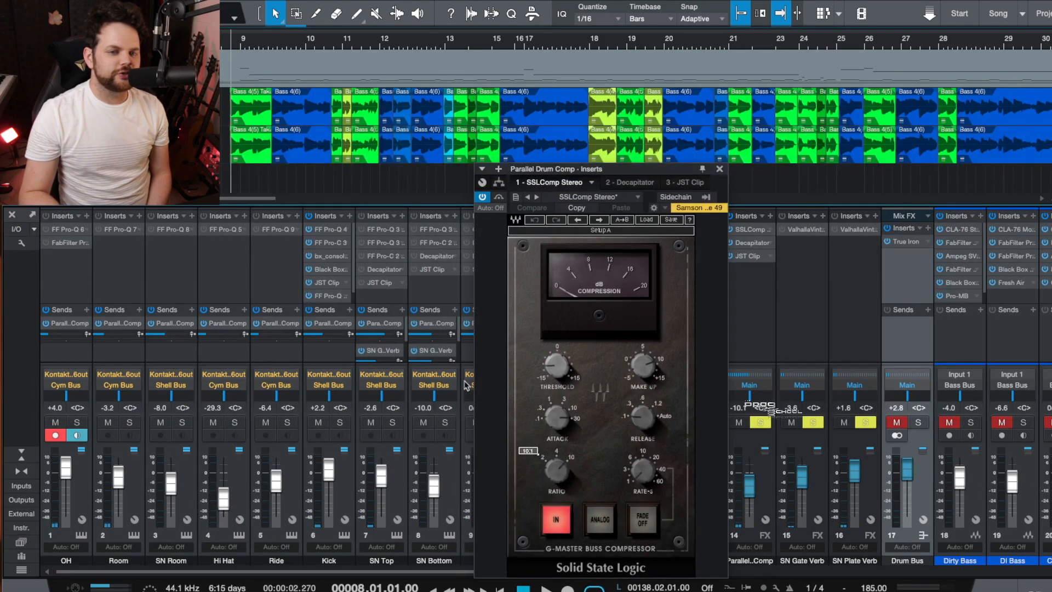
key("space")
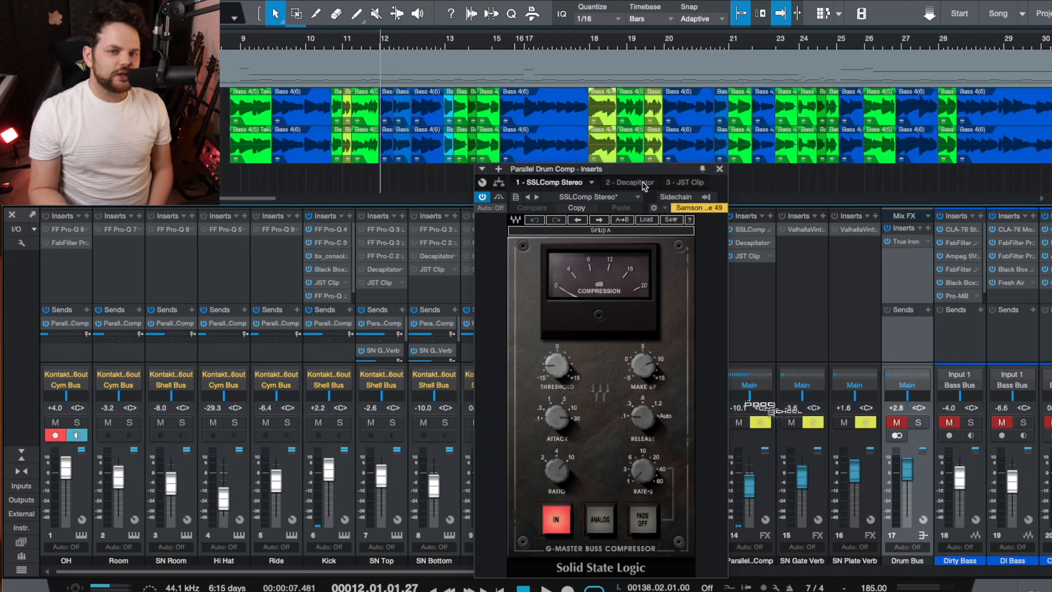
- Open Decapitator on the Parallel Drum Comp channel and compare it bypassed and active during playback from bar 8
left_click_drag(642, 175, 480, 144)
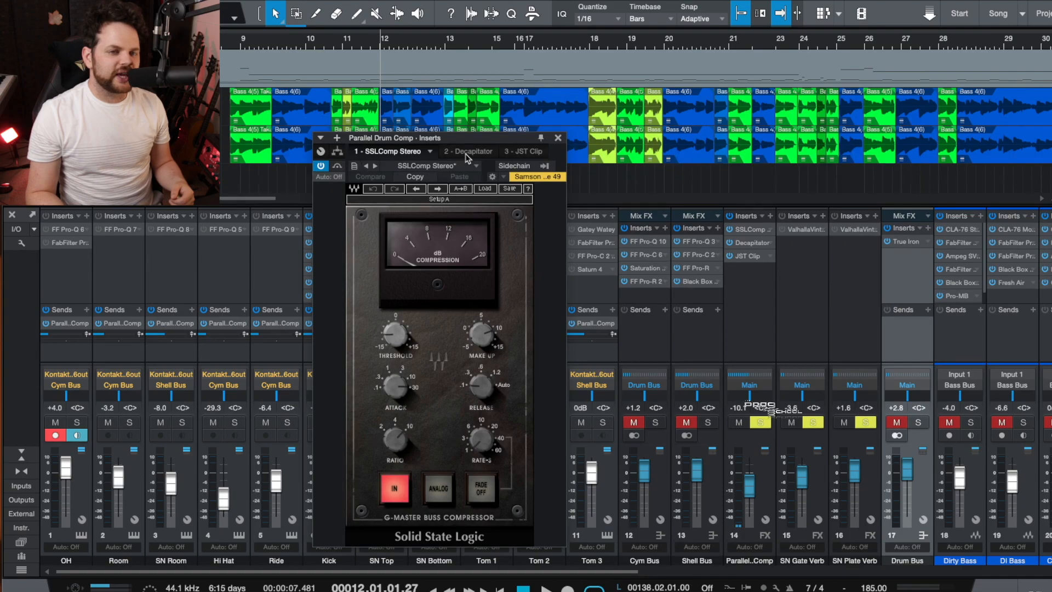
left_click(467, 153)
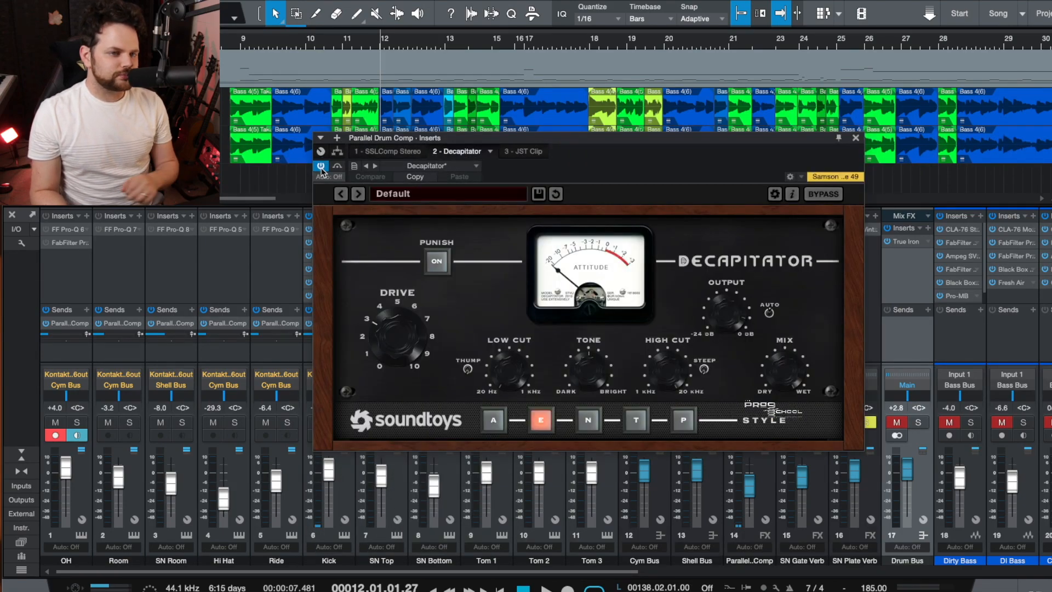
left_click(231, 43)
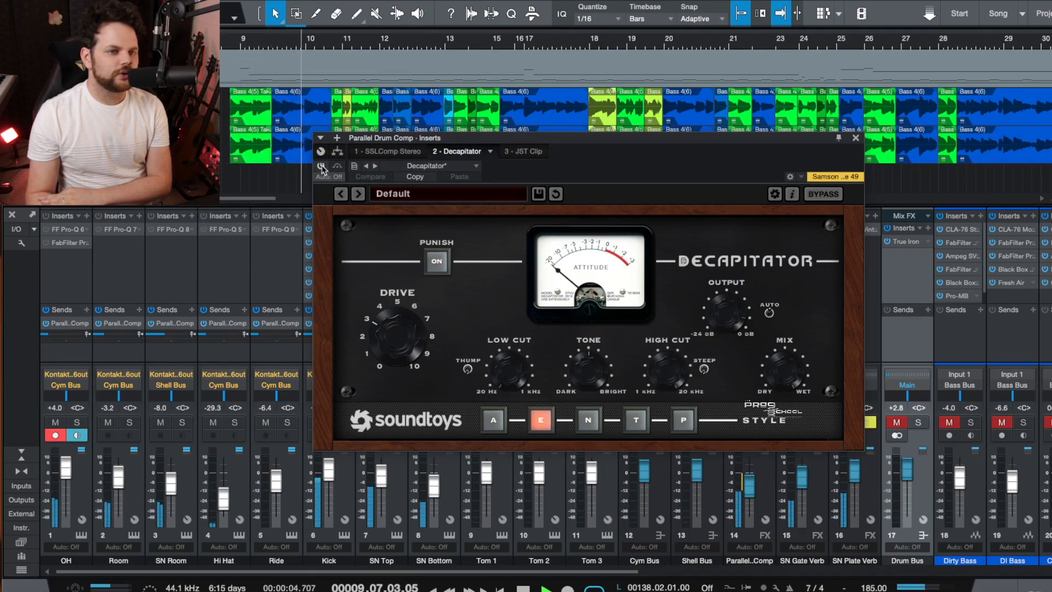
left_click(322, 166)
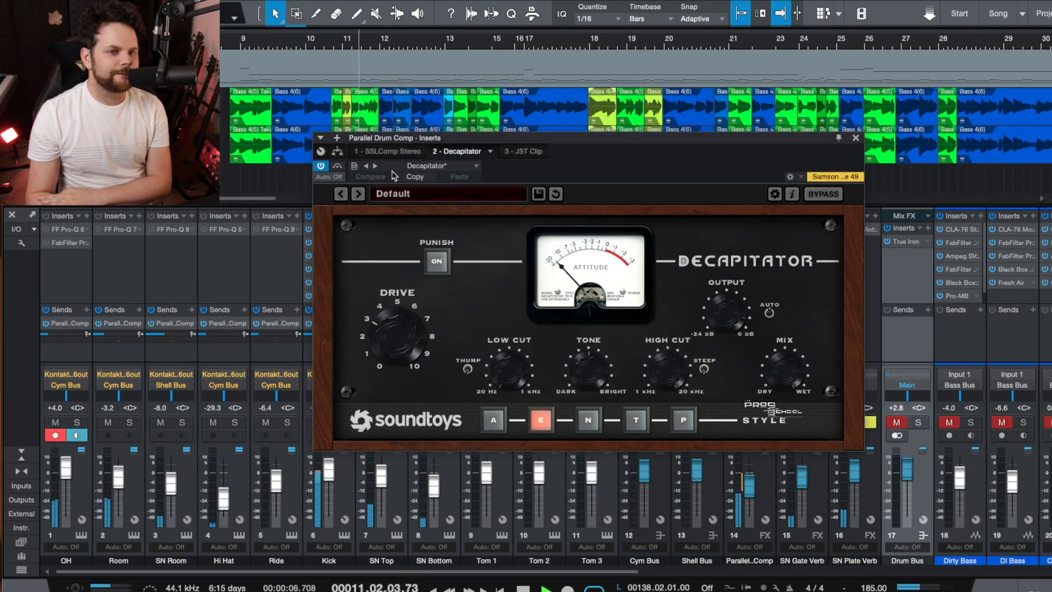
- Open JST Clip on the Parallel Drum Comp channel, compare it bypassed and active during playback, and close the insert window
left_click(524, 153)
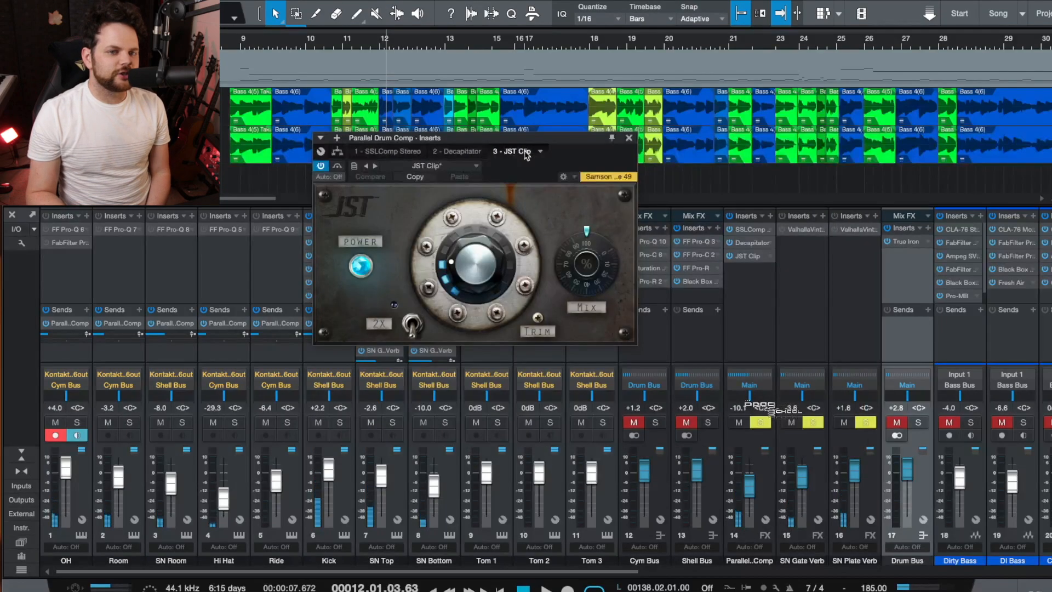
left_click(320, 166)
key("space")
left_click(321, 166)
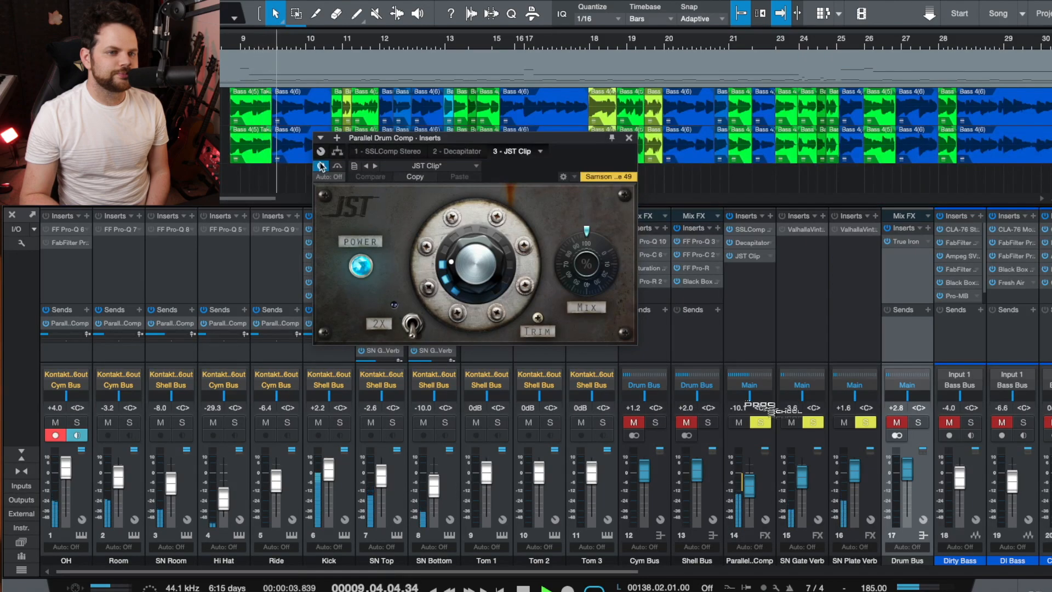
left_click(628, 139)
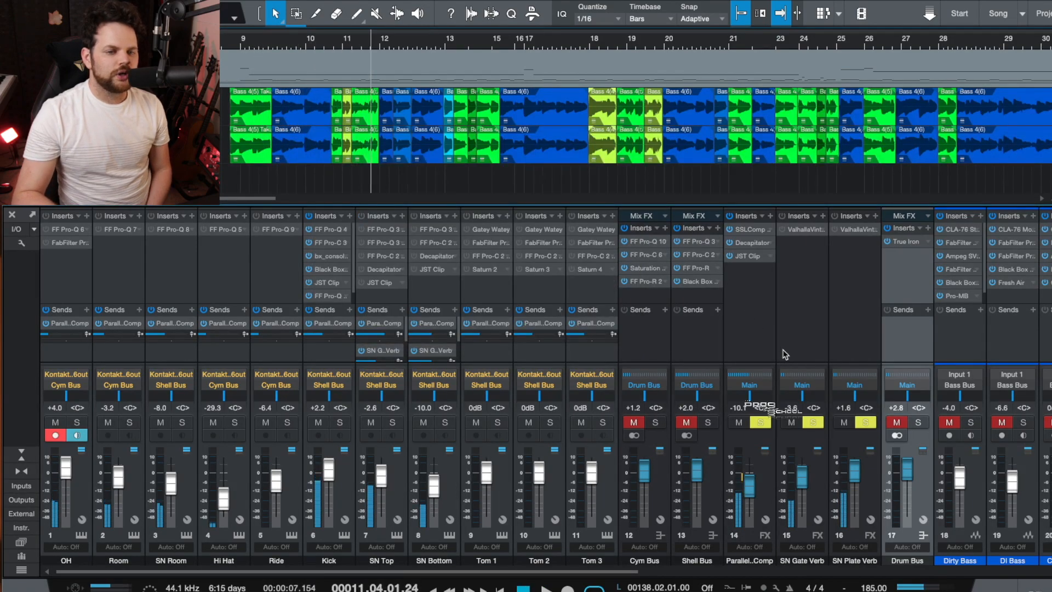
- Solo the Kick and audition it from bar 9 with its sends off and on
left_click(340, 422)
left_click(238, 44)
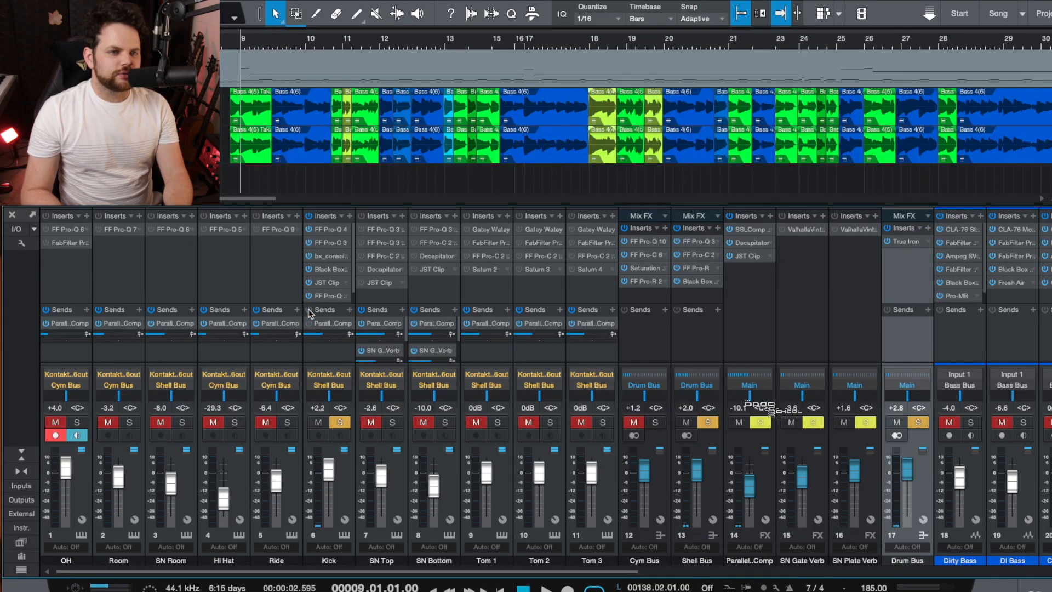
key("space")
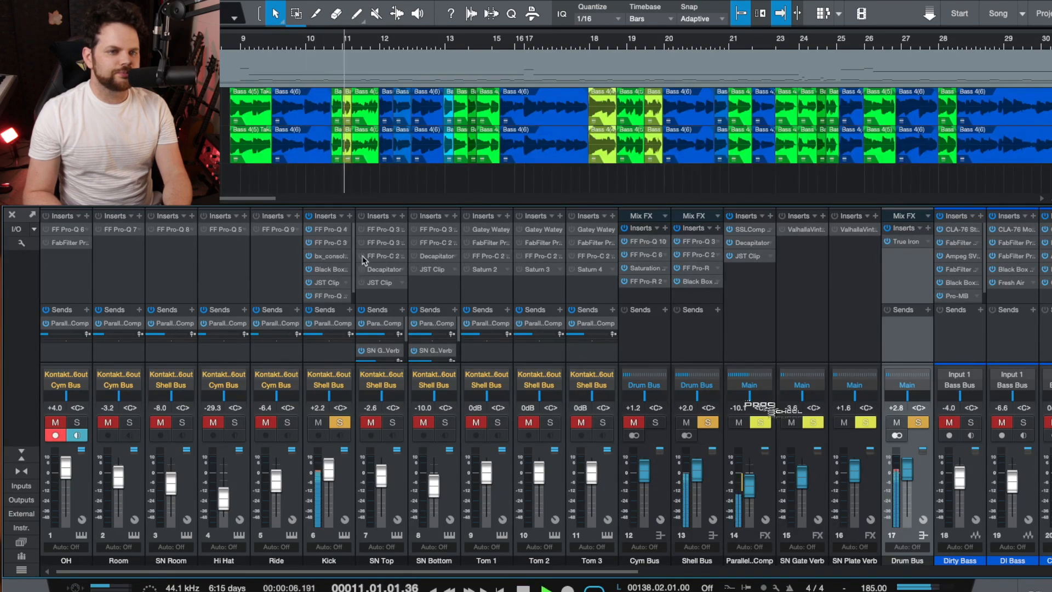
left_click(239, 44)
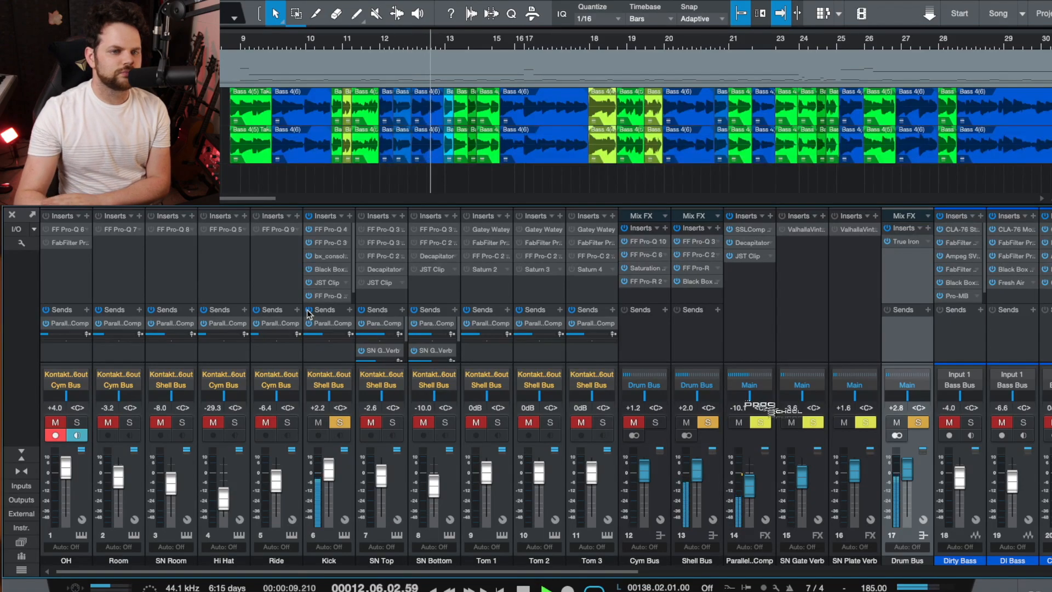
key("space")
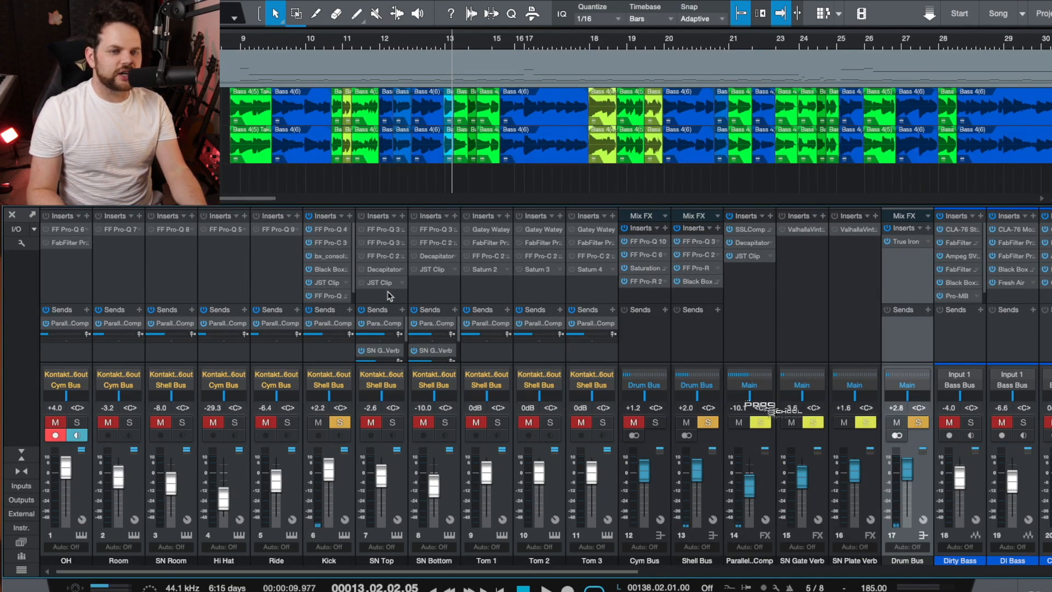
- Solo SN Top in place of the Kick and open the first Pro-Q 3 insert on SN Top
right_click(402, 231)
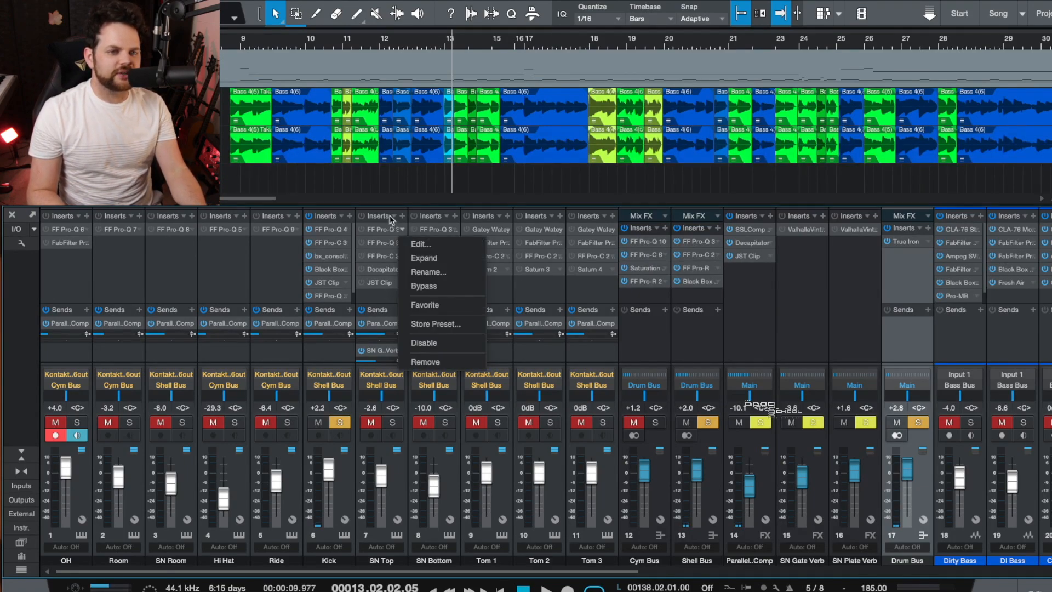
left_click(390, 220)
left_click(393, 422)
left_click(339, 422)
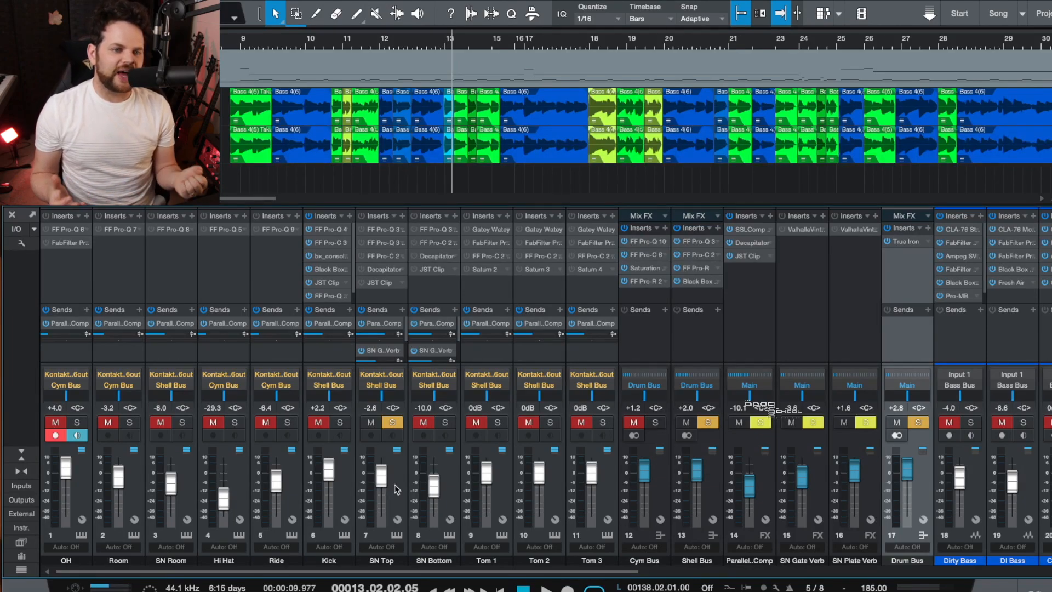
right_click(405, 233)
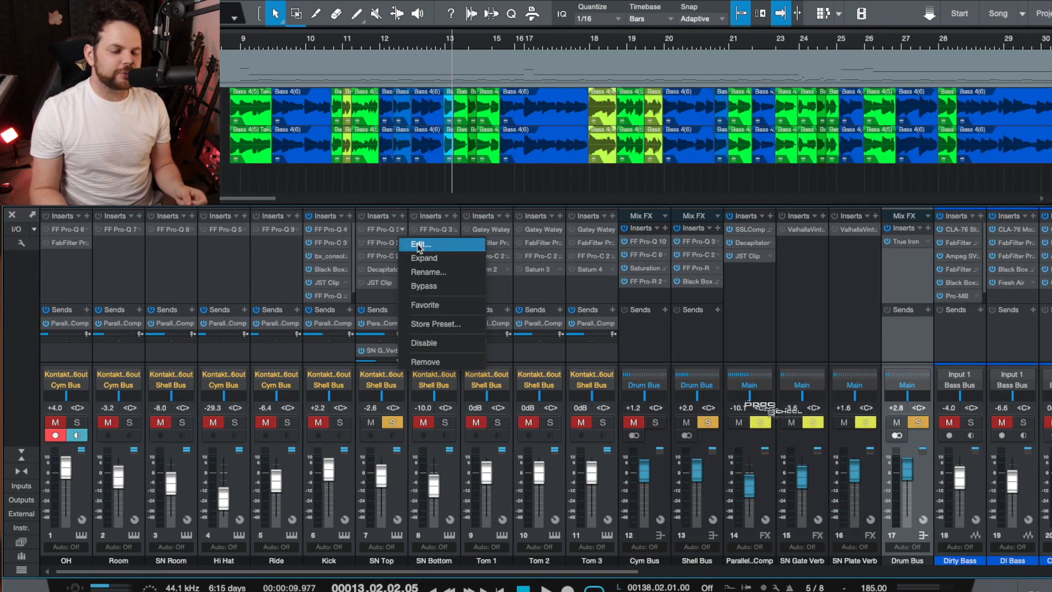
left_click(419, 245)
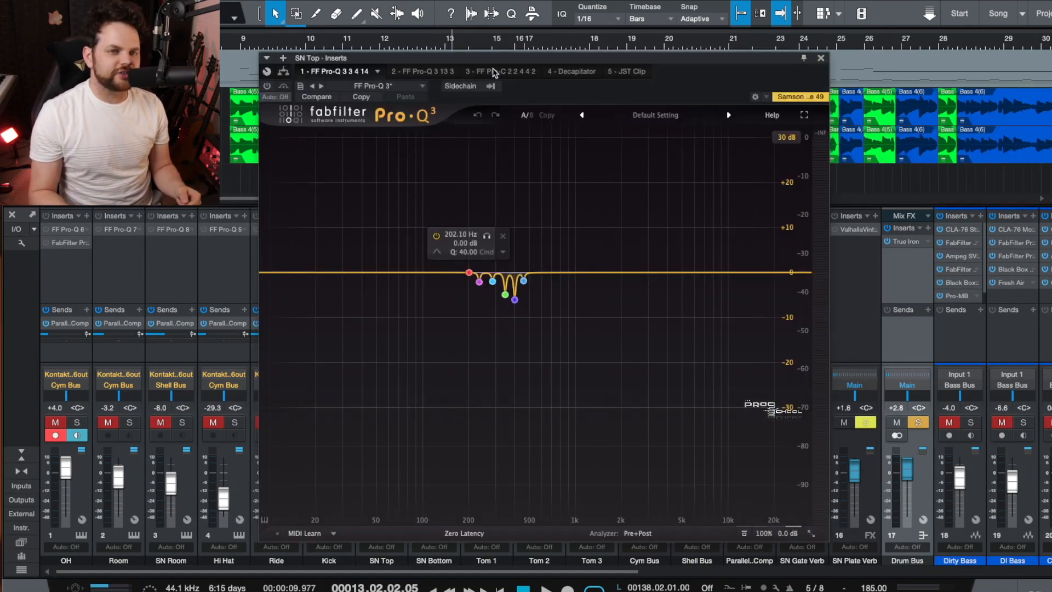
- Audition the unprocessed SN Top from bar 9 and enable its first Pro-Q 3
left_click_drag(489, 64, 599, 65)
left_click(239, 40)
key("space")
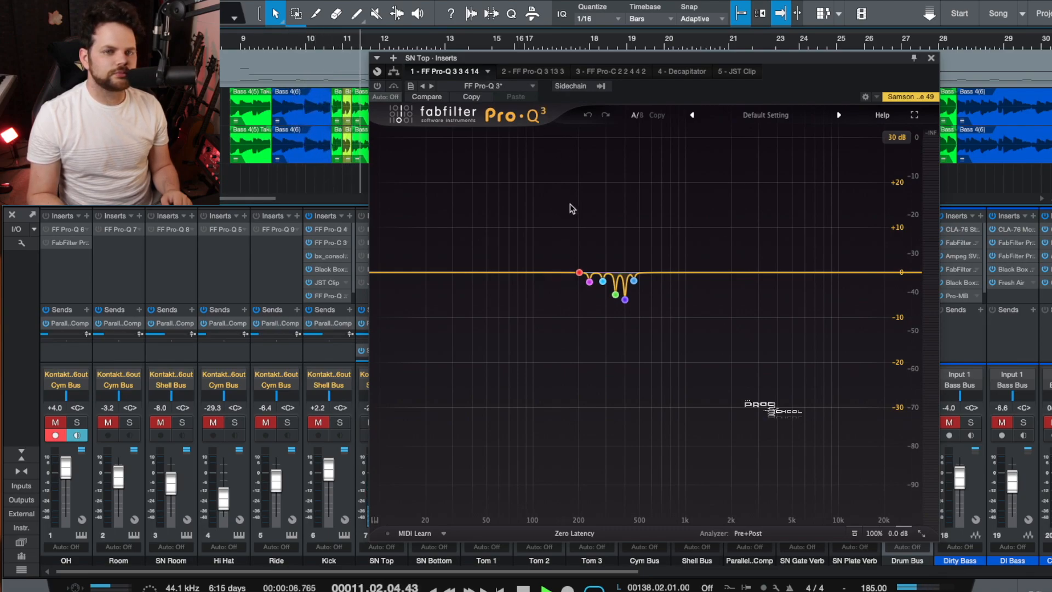
key("space")
left_click(377, 86)
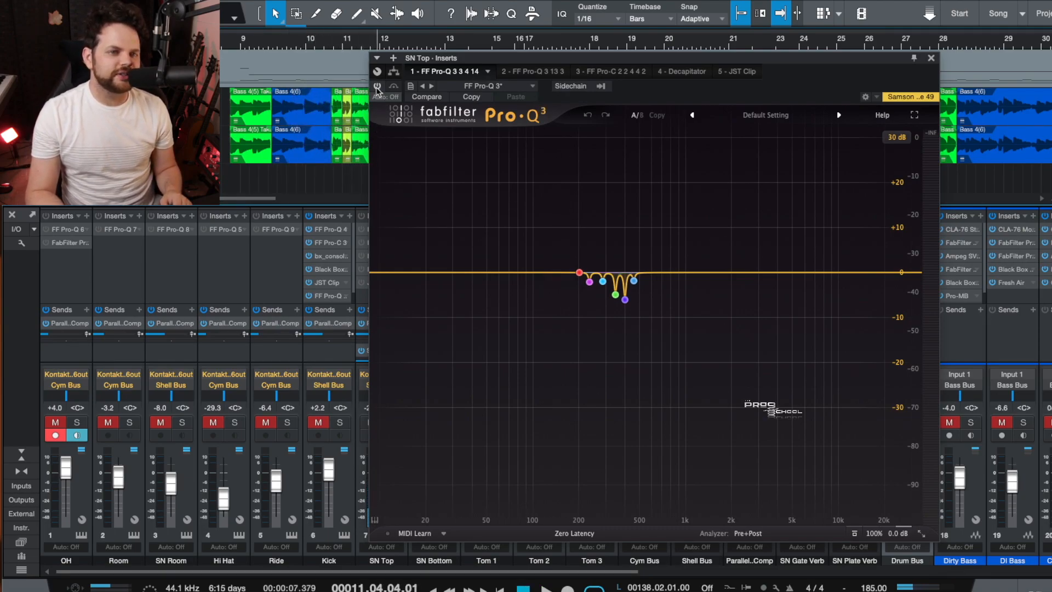
- Boost band 5 of the first Pro-Q 3 to +30 dB during playback to hear the resonance, and undo the boost
mouse_move(627, 278)
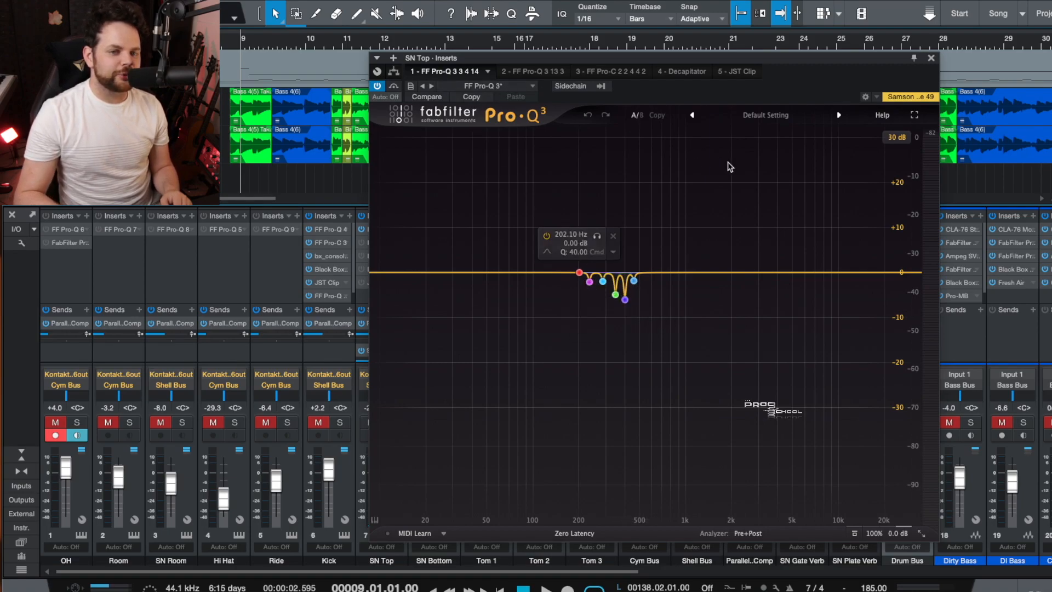
key("space")
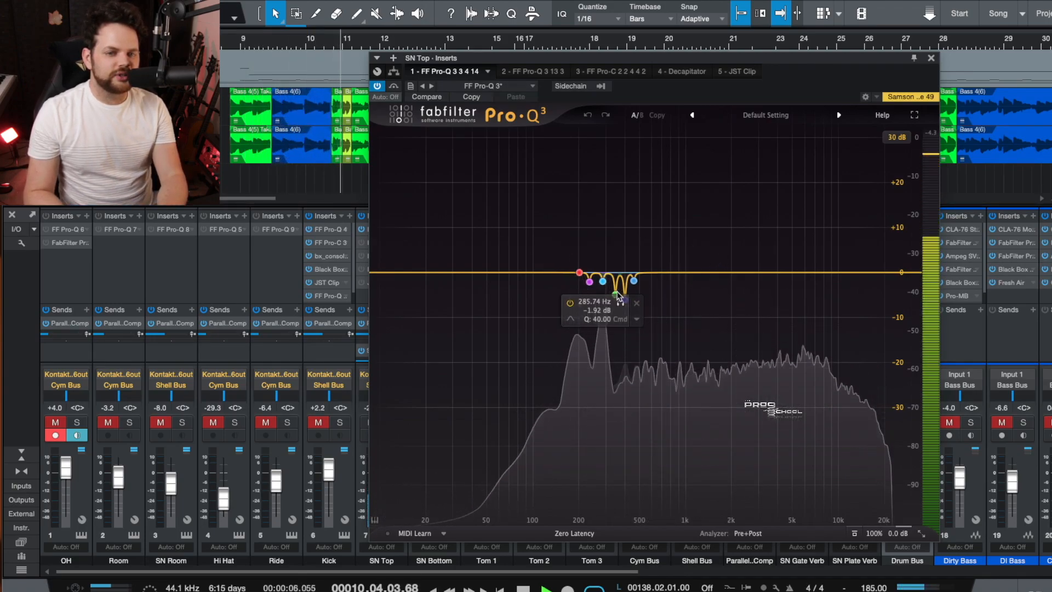
left_click(624, 300)
left_click_drag(624, 299, 625, 137)
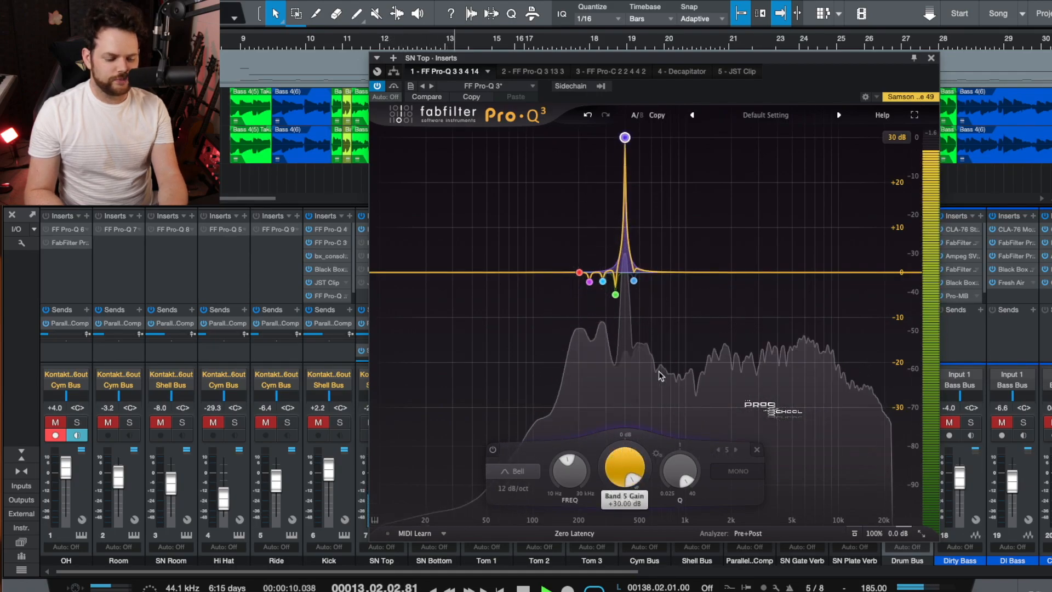
key("space")
key("ctrl+z")
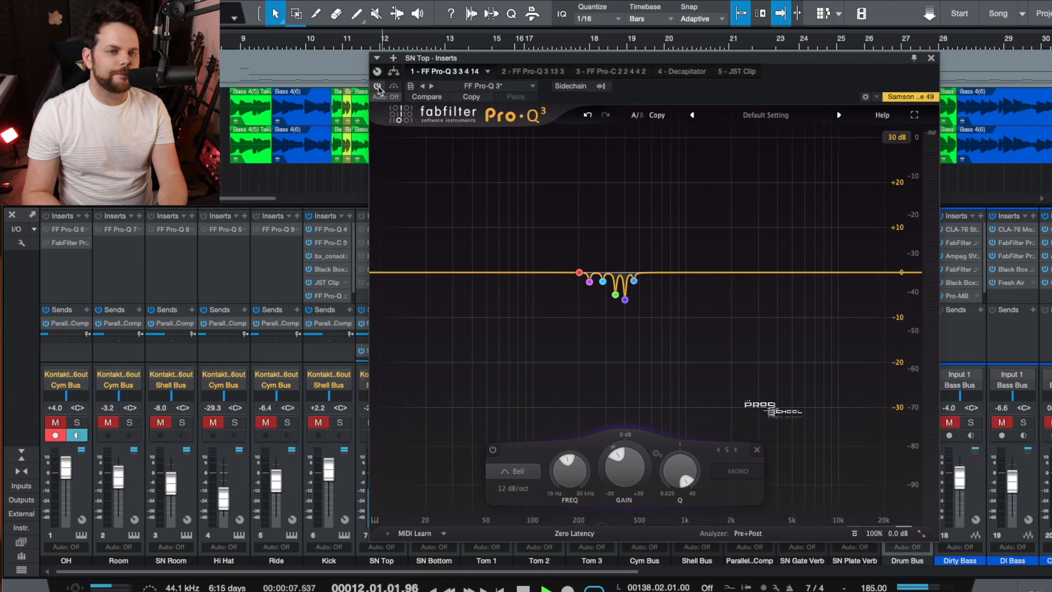
- Compare SN Top with the first Pro-Q 3 bypassed and active, and stop playback
left_click(378, 87)
key("space")
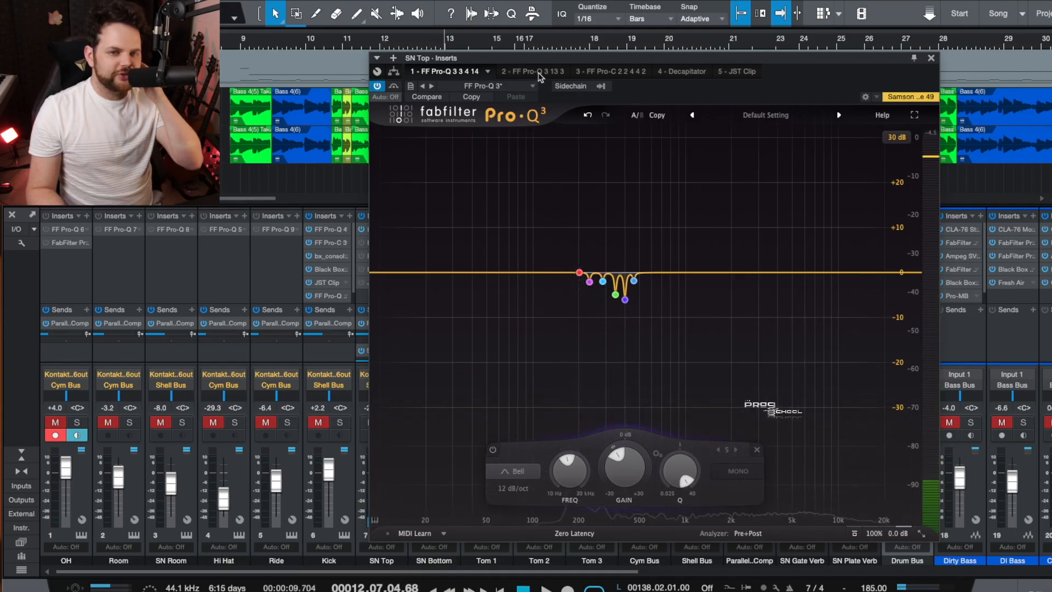
- Open and enable the second Pro-Q 3 on SN Top, examine its bands, and compare it bypassed and active from bar 9
left_click(536, 71)
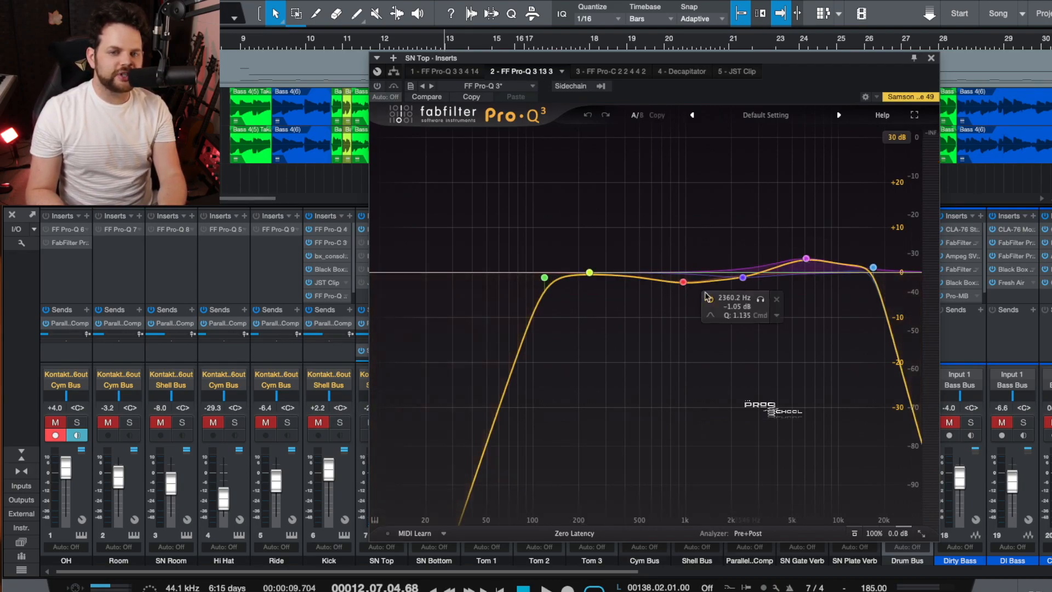
mouse_move(684, 289)
mouse_move(589, 271)
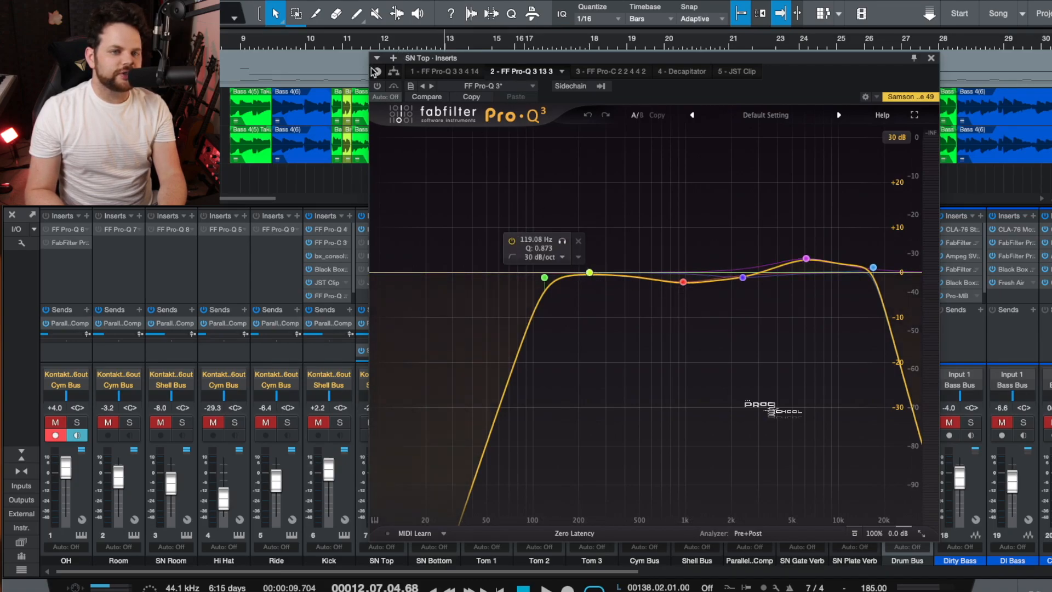
left_click(377, 86)
left_click(239, 42)
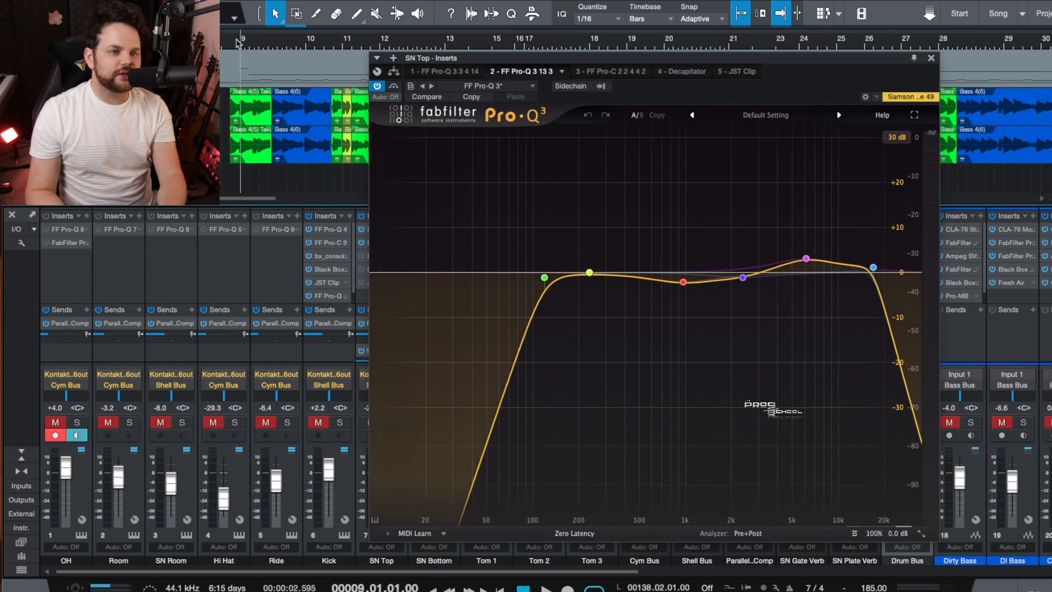
key("space")
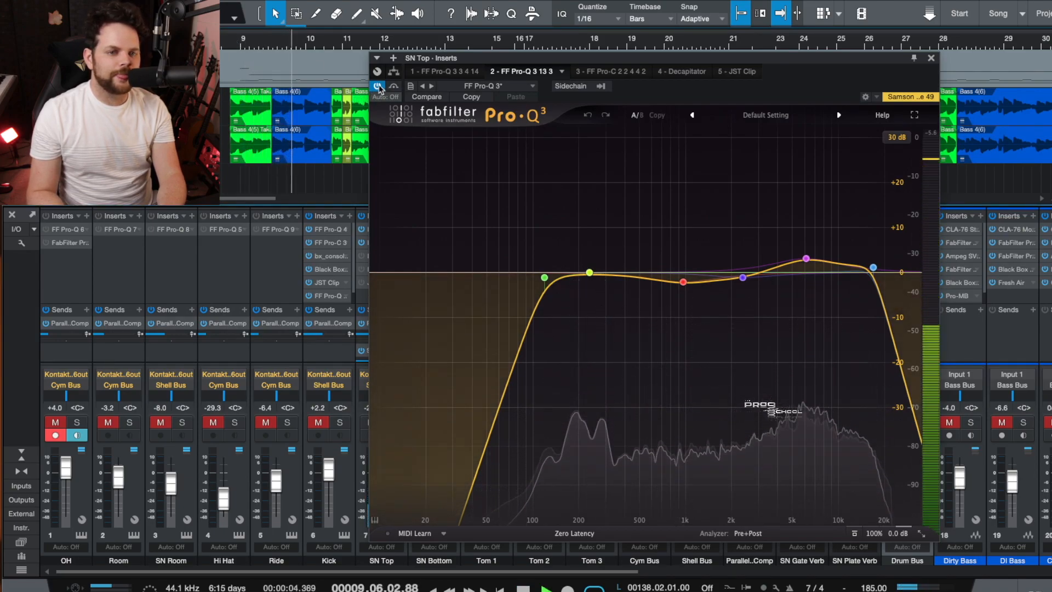
left_click(377, 86)
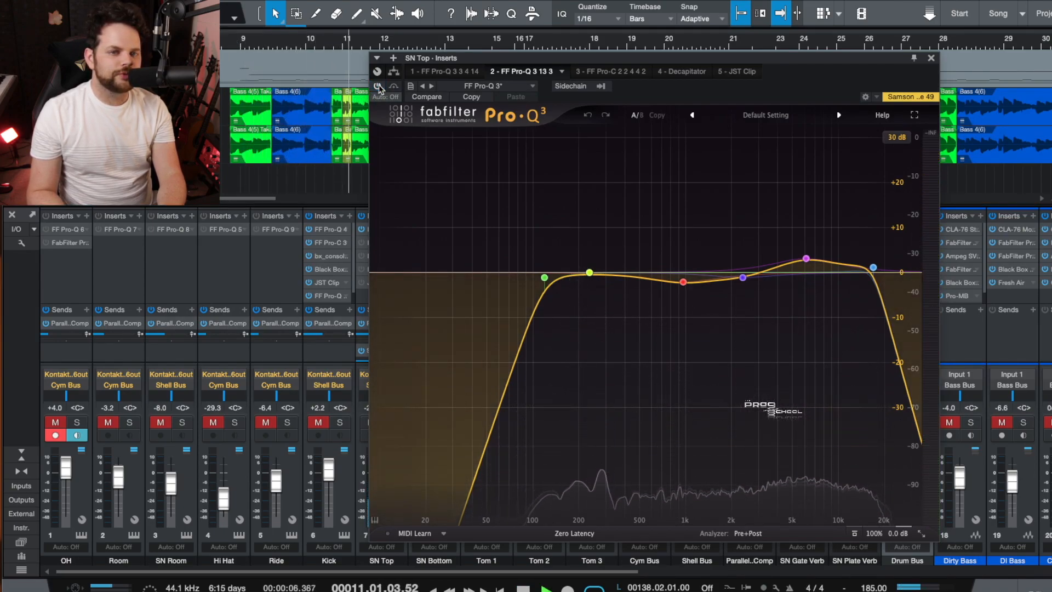
left_click(378, 87)
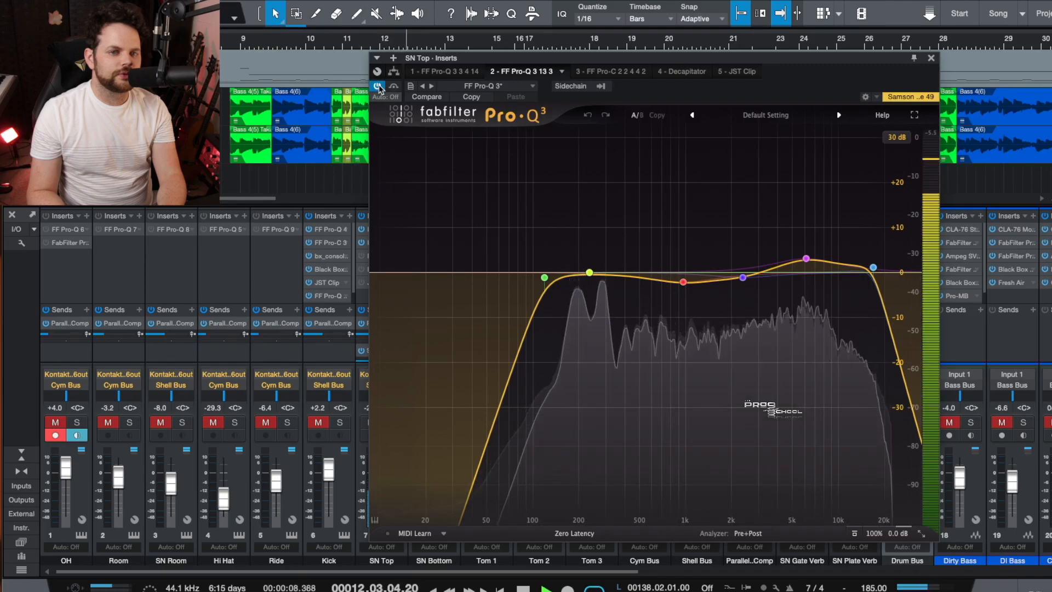
double_click(575, 276)
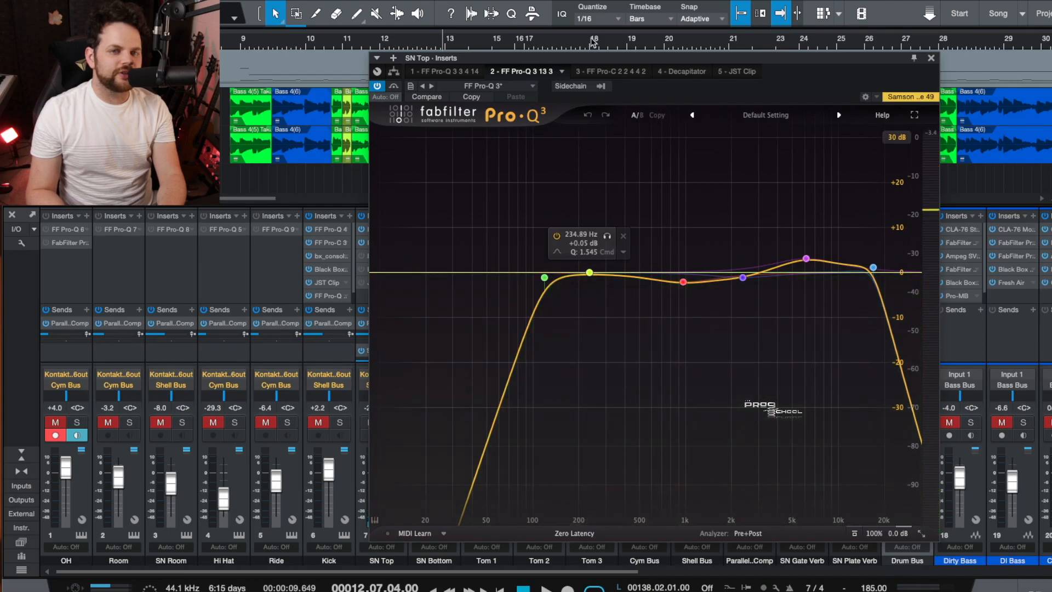
- Open and enable Pro-C 2 on SN Top and compare the compressor bypassed and active from bar 9
left_click(601, 72)
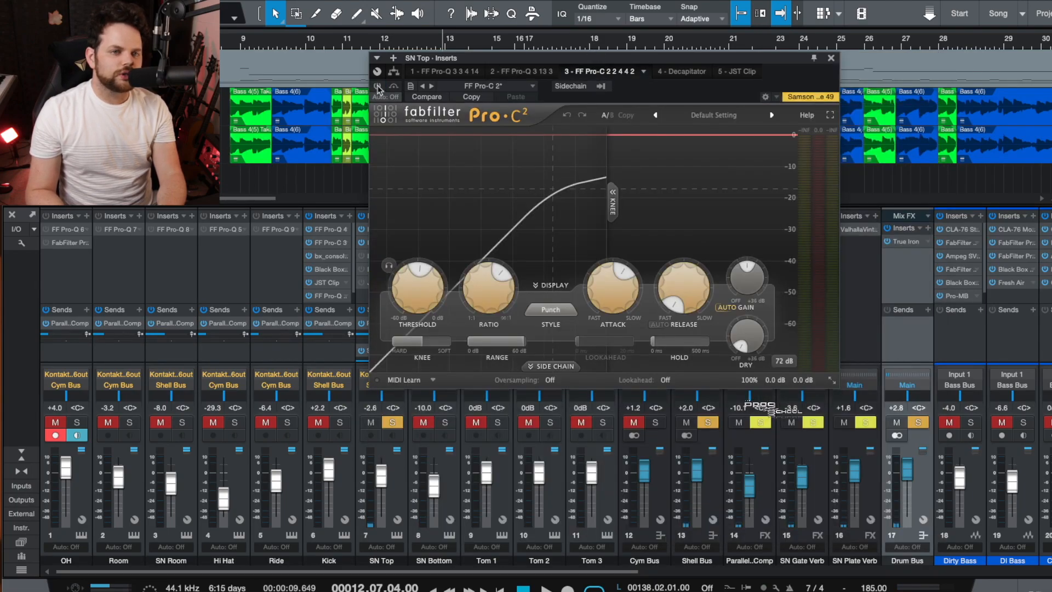
left_click(237, 45)
key("space")
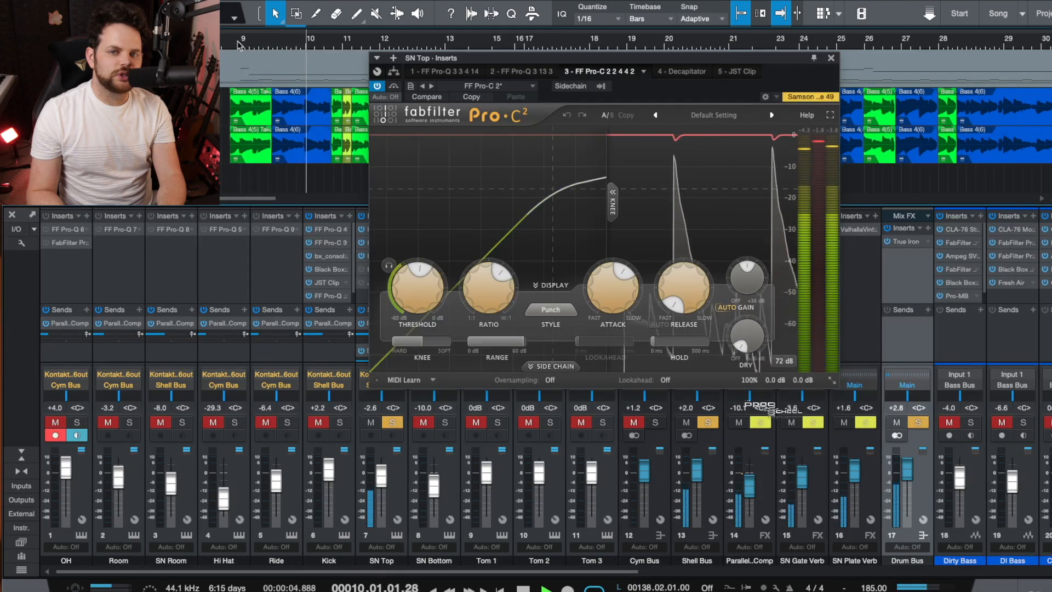
mouse_move(626, 295)
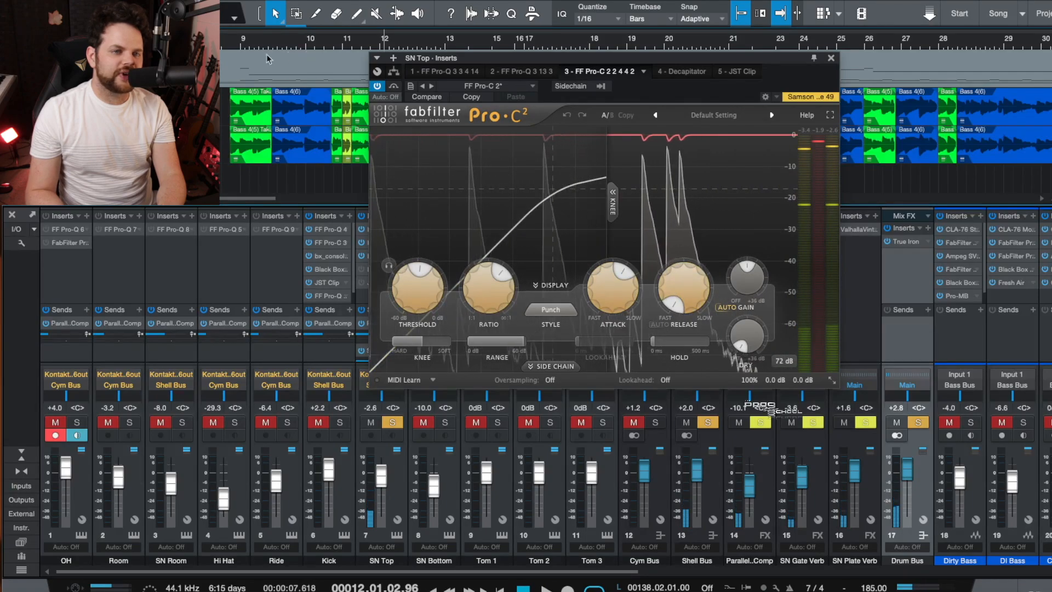
left_click(238, 45)
key("space")
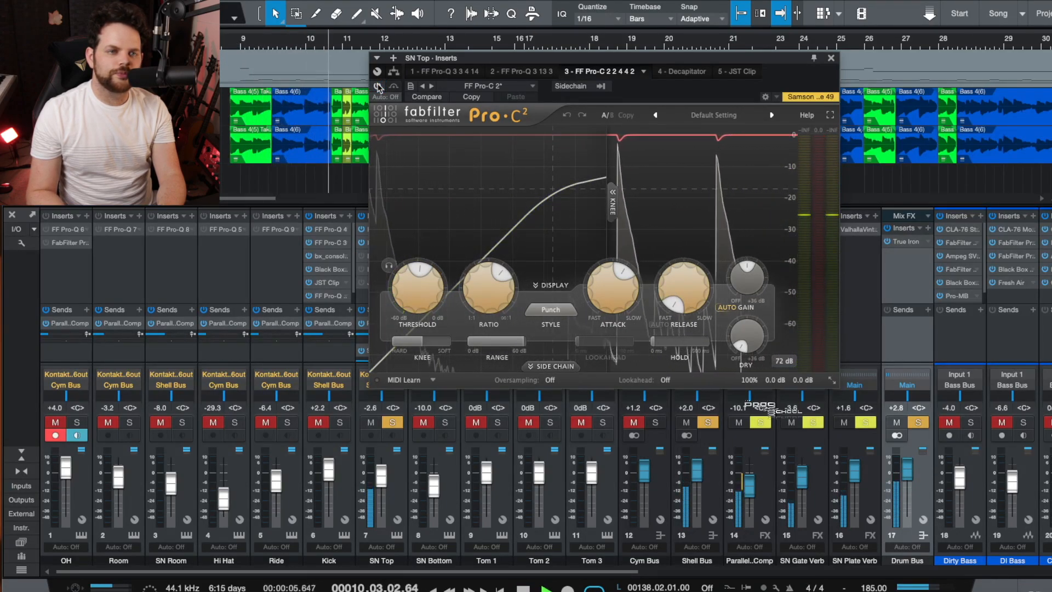
key("space")
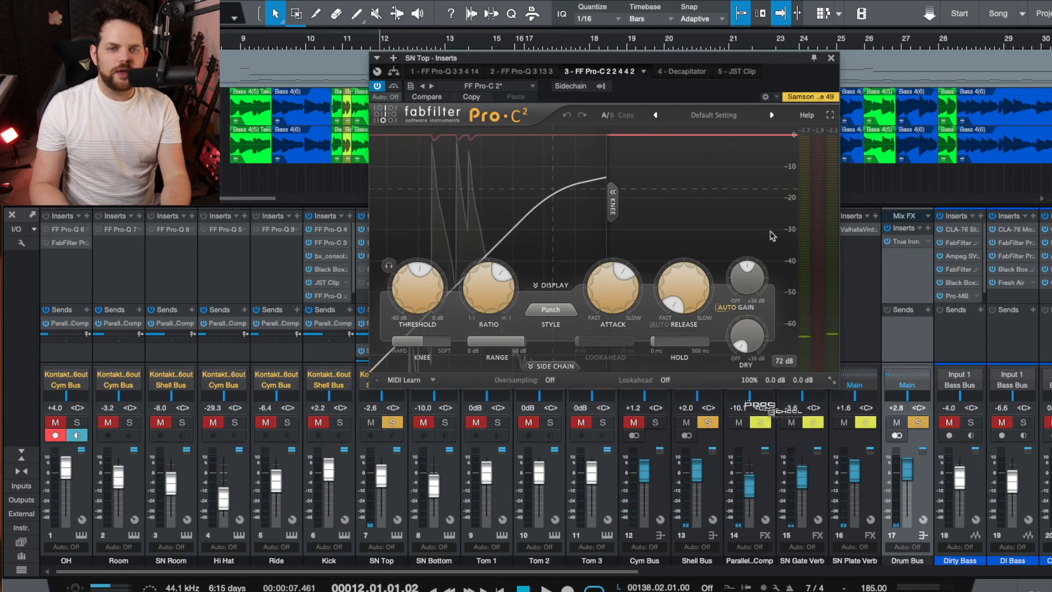
- Open and enable Decapitator on SN Top and compare the saturation bypassed and active from bar 9
left_click(677, 72)
left_click(242, 51)
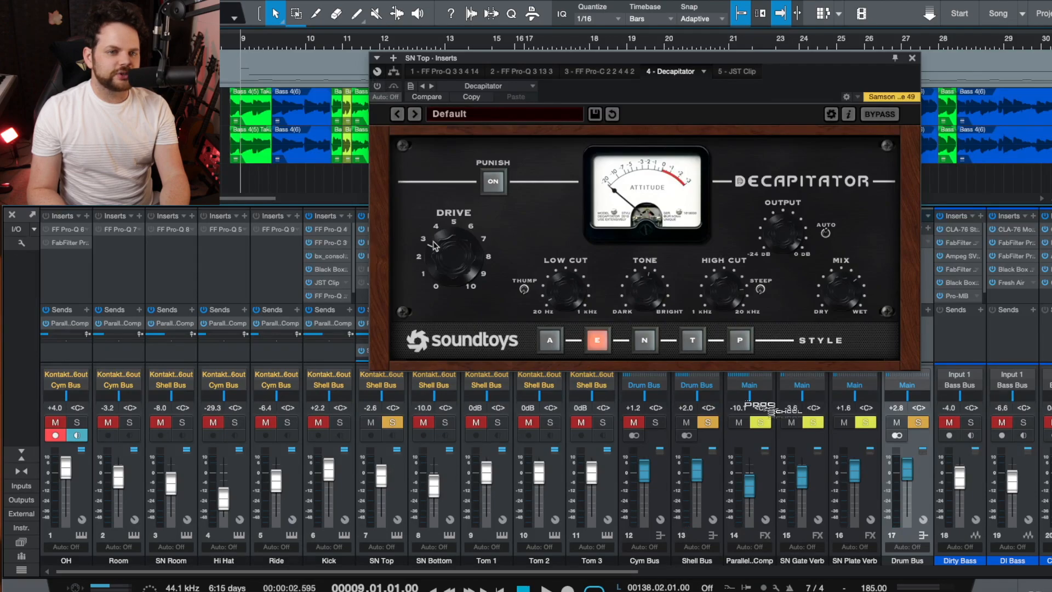
left_click(377, 87)
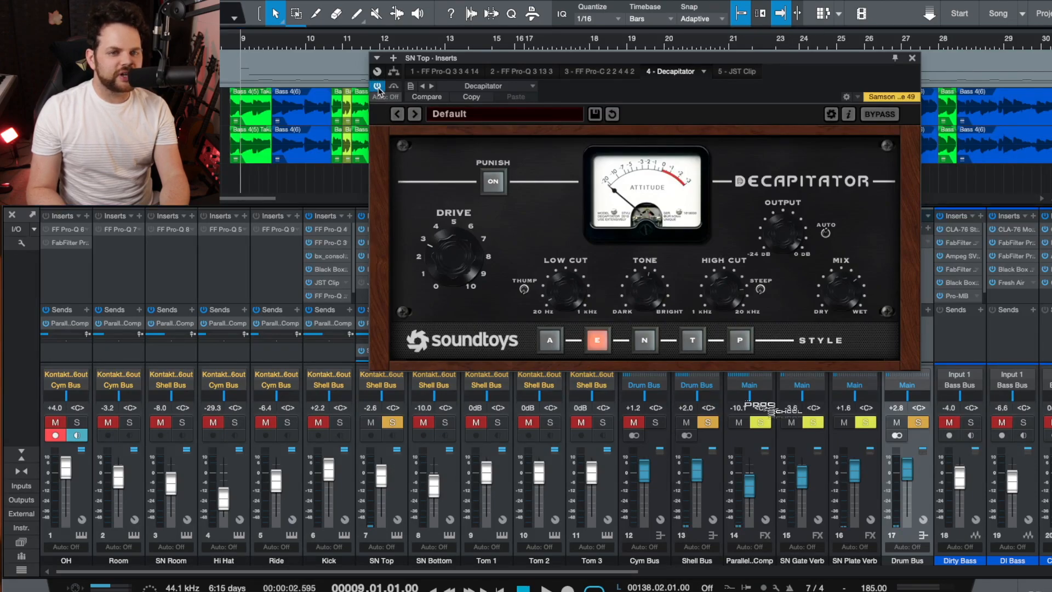
key("space")
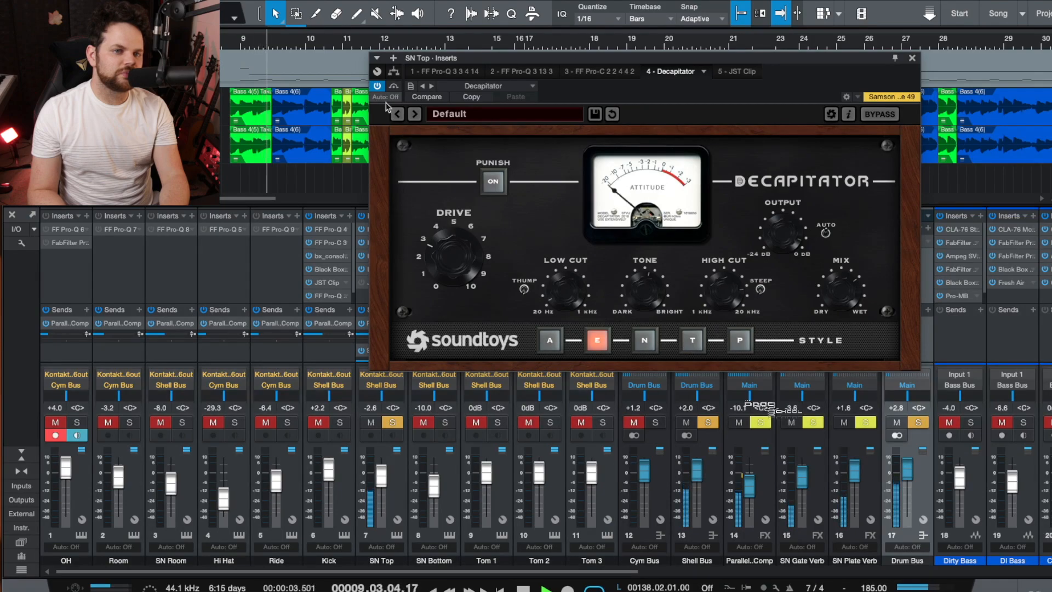
left_click(377, 87)
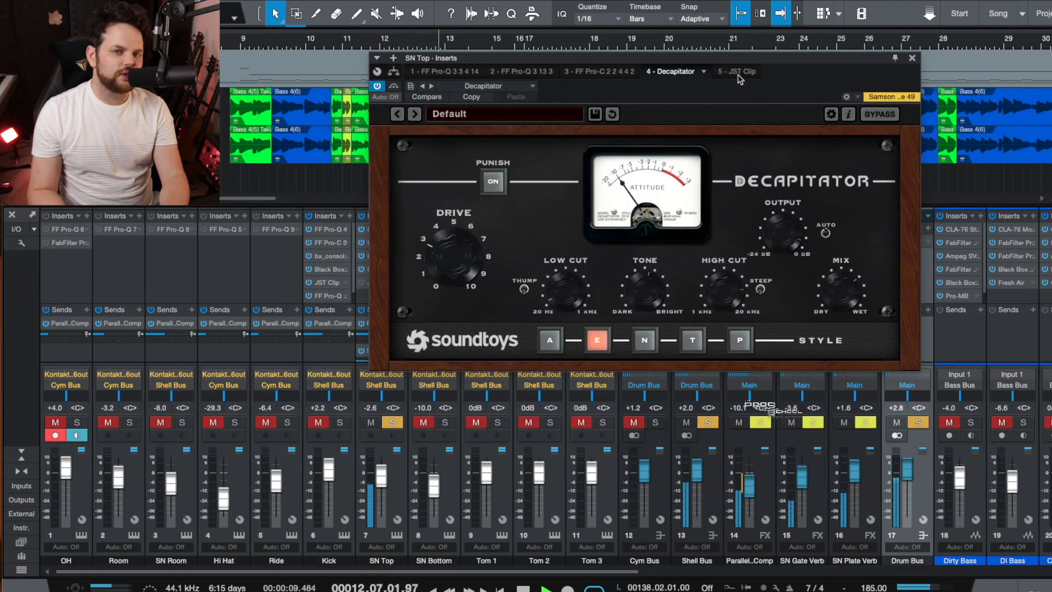
- Open JST Clip on SN Top, compare the clipper bypassed and active from bar 9, and close the plugin window
left_click(737, 72)
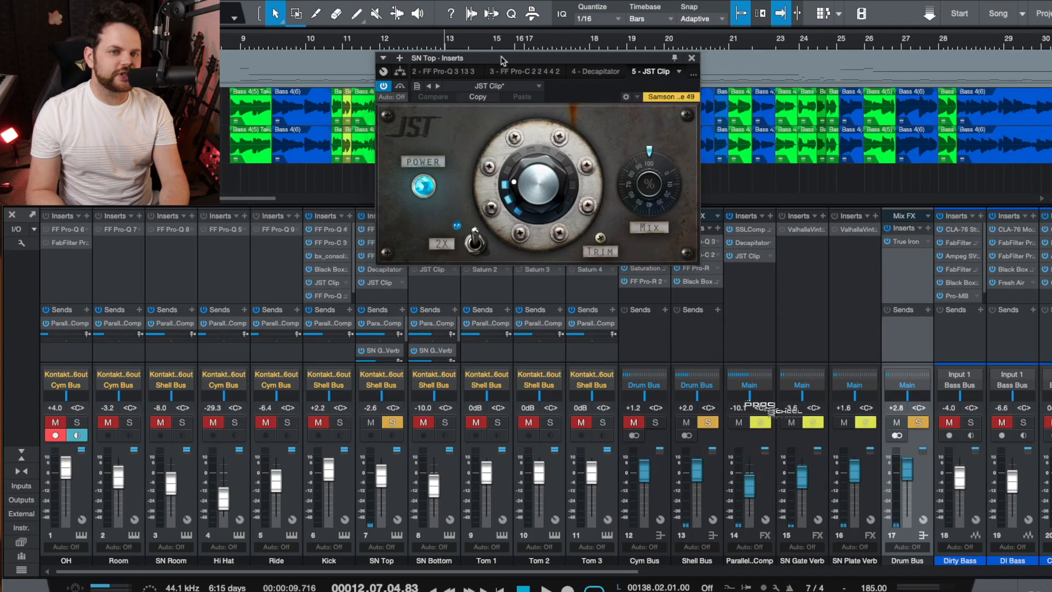
left_click_drag(495, 52, 755, 189)
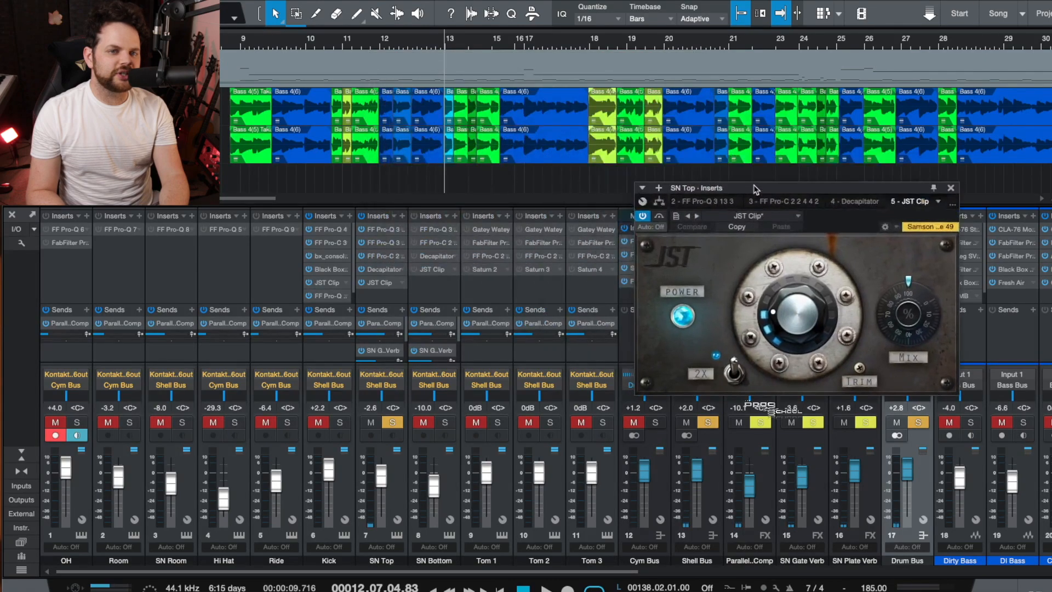
left_click(237, 45)
key("space")
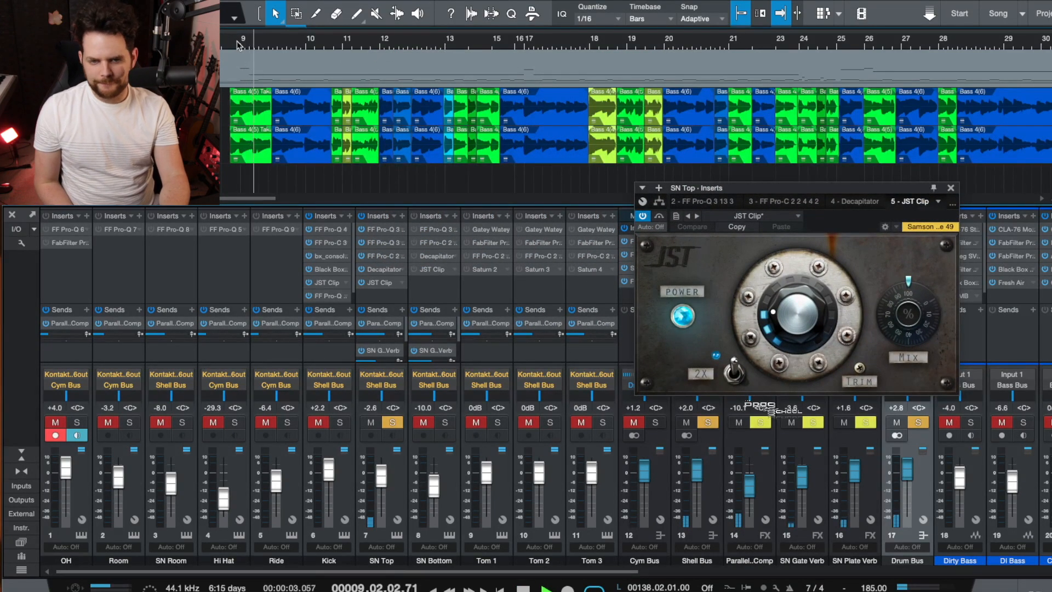
left_click(362, 282)
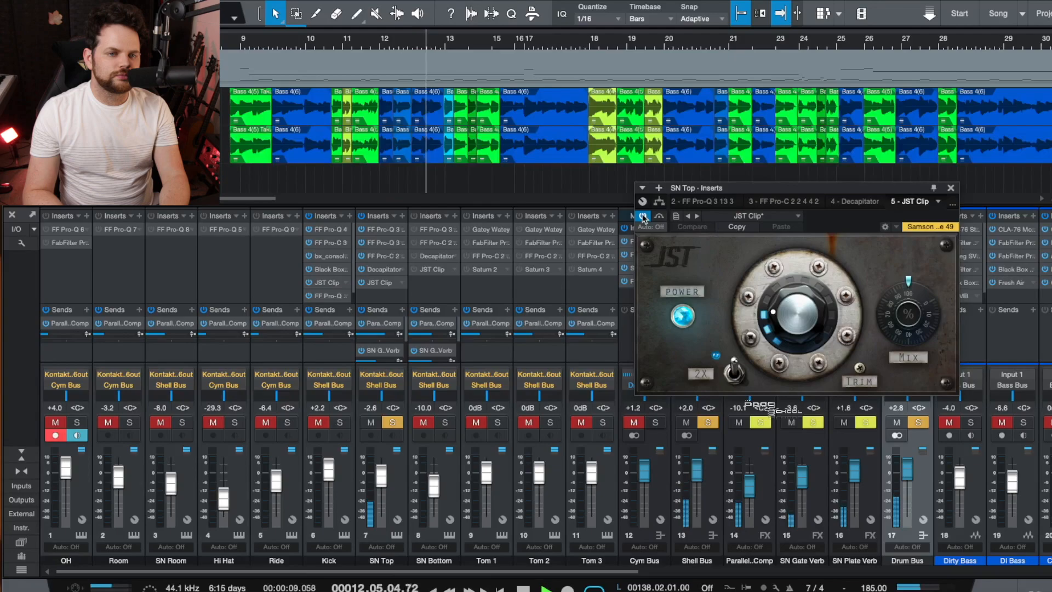
left_click(952, 189)
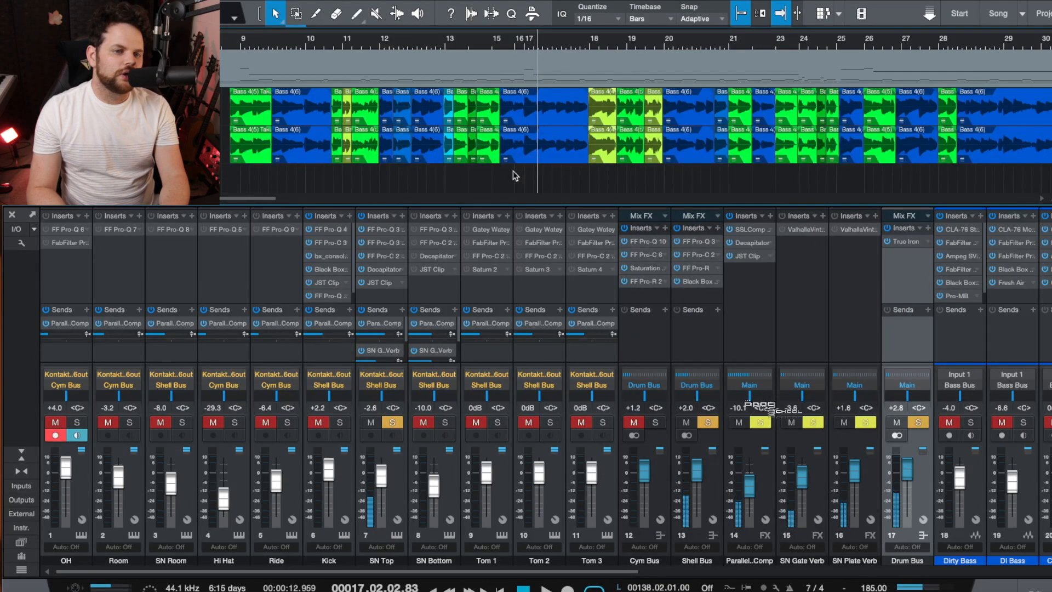
- Compare SN Top with its parallel compression send off and on from around bar 9, and stop playback
left_click(362, 323)
left_click(236, 41)
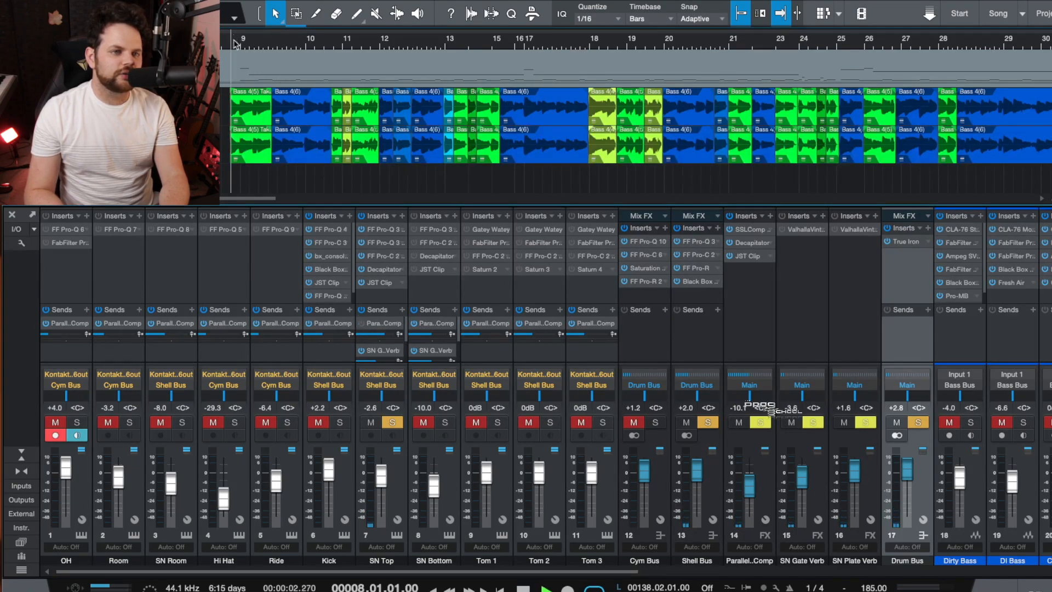
left_click(360, 351)
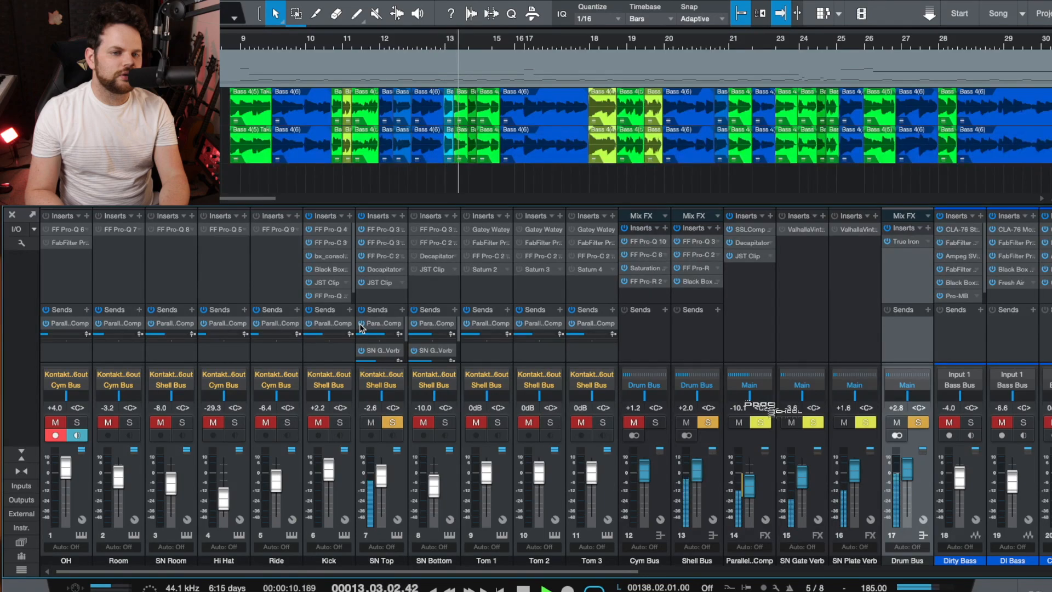
key("space")
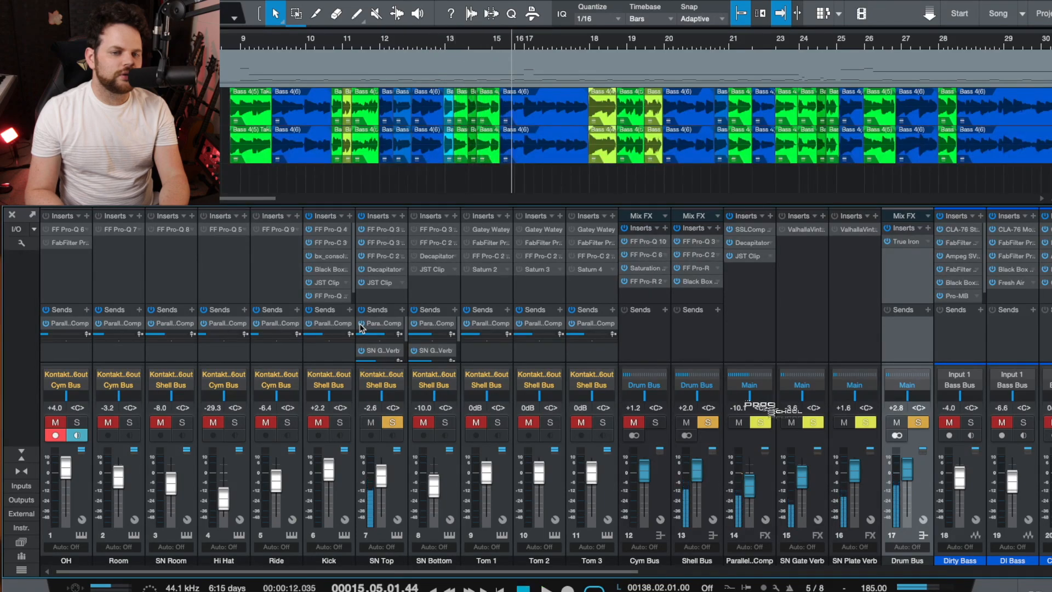
key("Home")
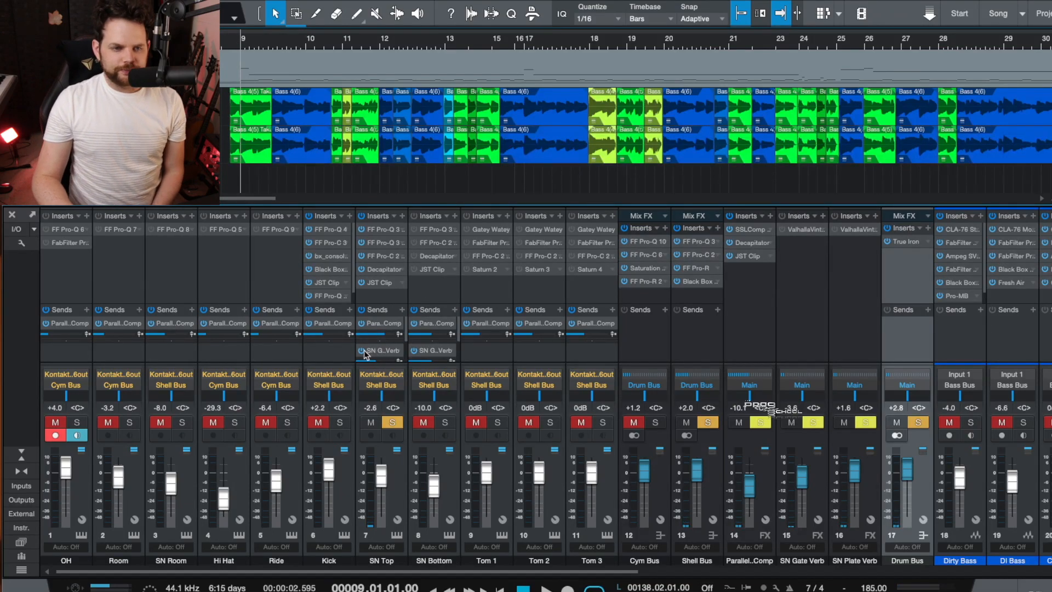
- Open and enable ValhallaVintageVerb on SN Gate Verb and compare the gated snare reverb bypassed and active
scroll(363, 354, "down", 3)
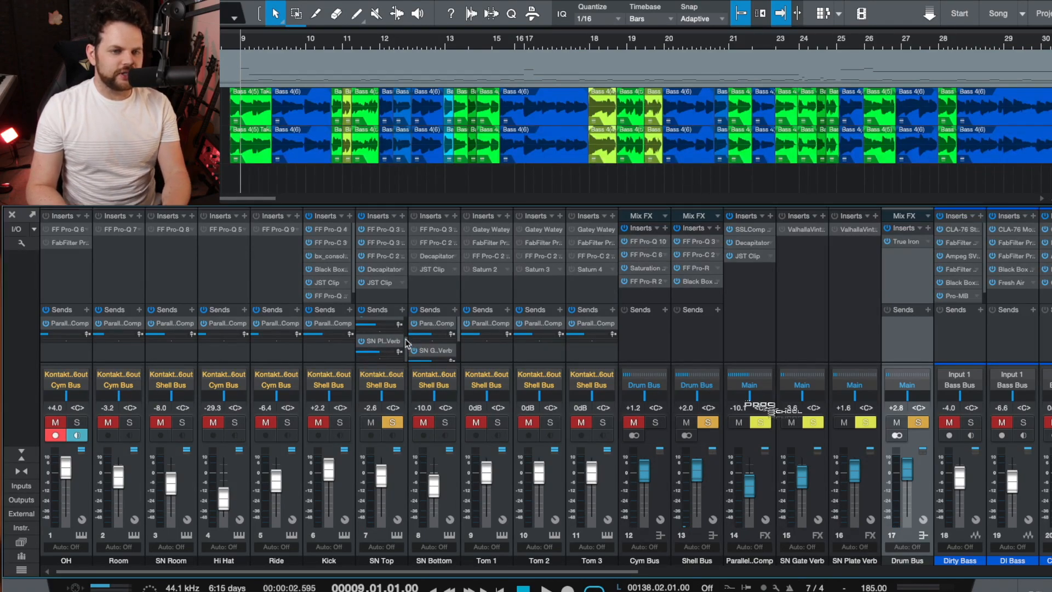
scroll(408, 341, "up", 3)
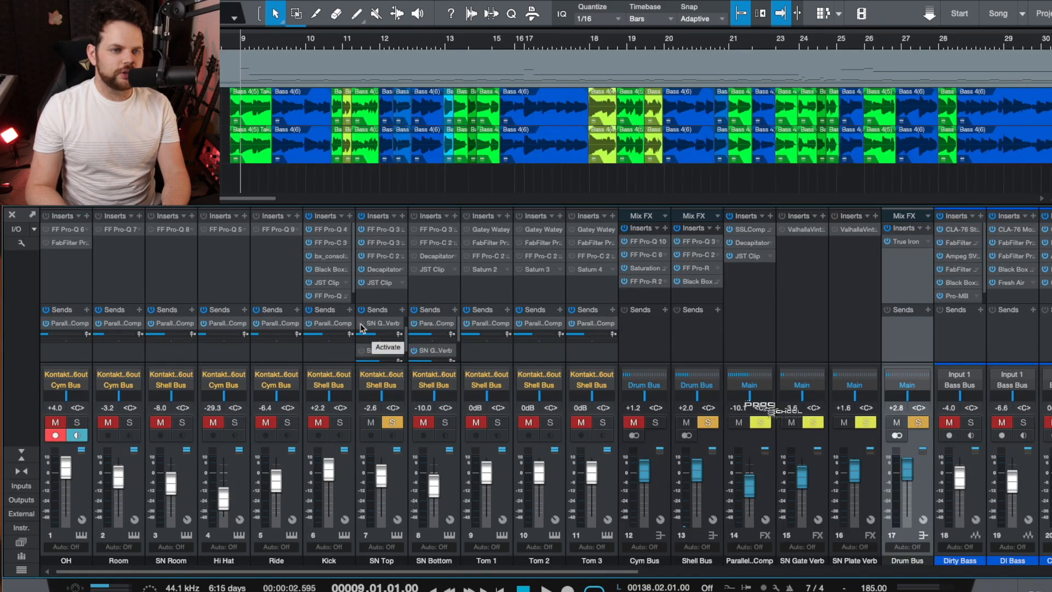
left_click(827, 233)
left_click(832, 241)
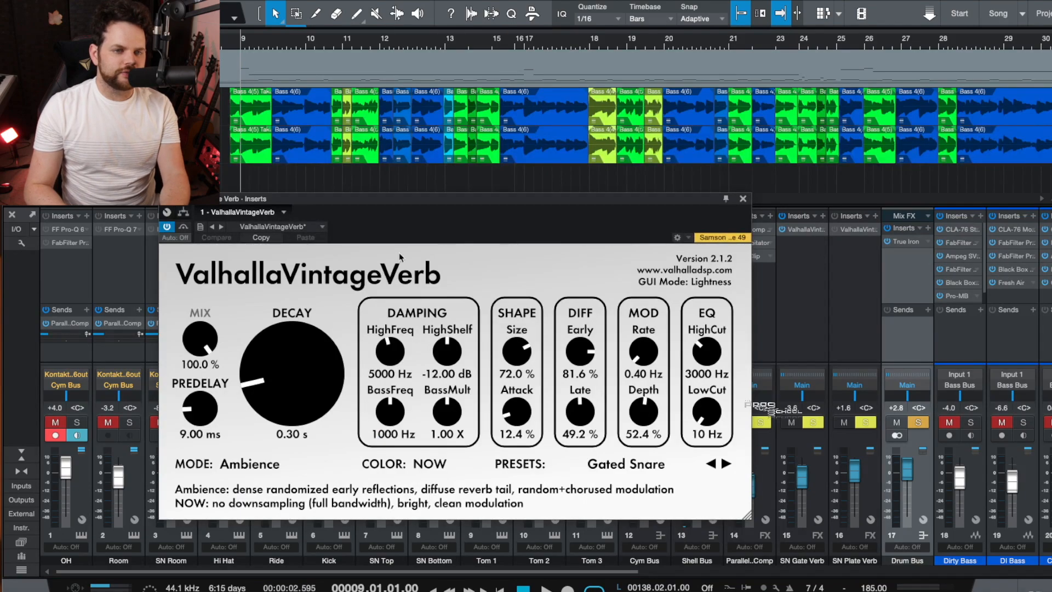
left_click_drag(442, 204, 700, 200)
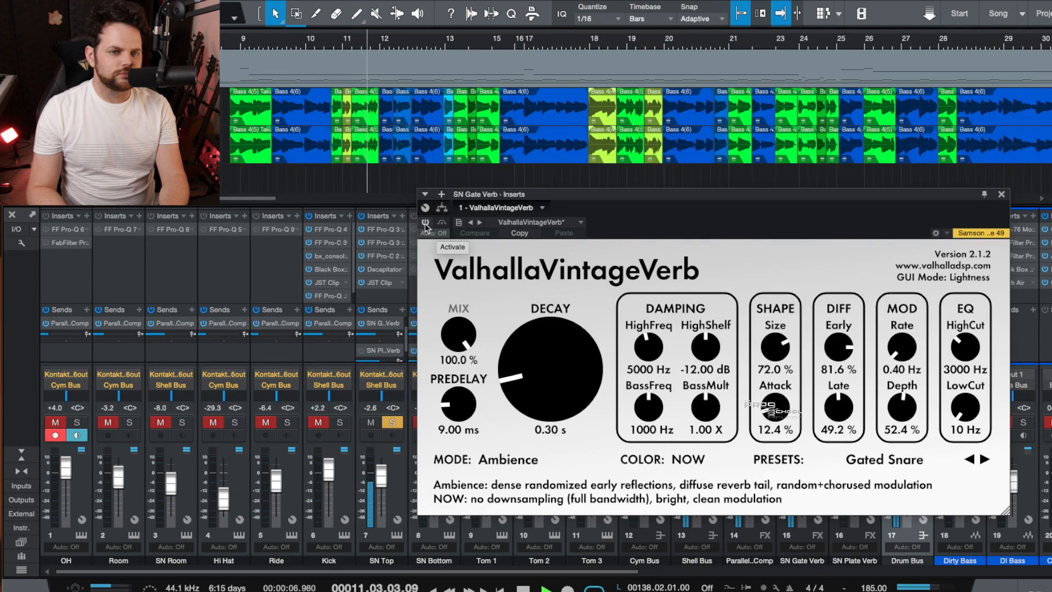
left_click(425, 223)
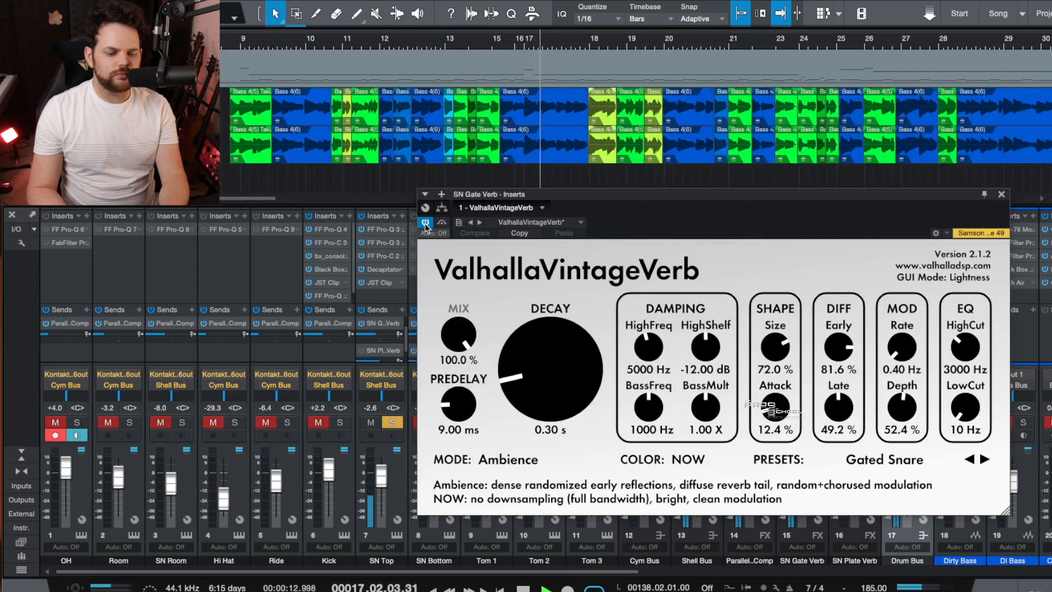
left_click_drag(604, 195, 630, 191)
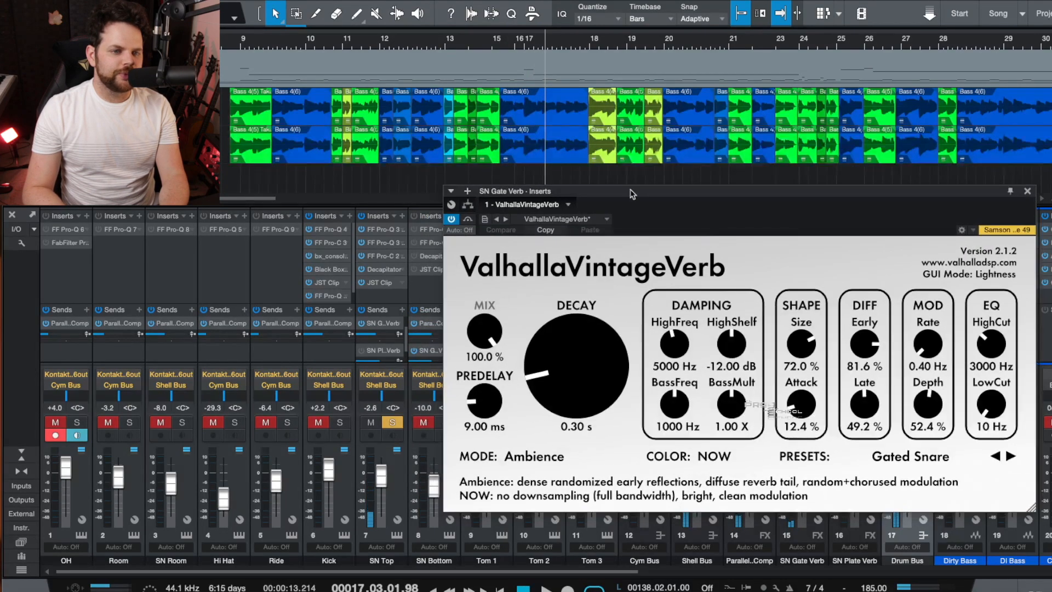
- Activate SN Top's send to SN Plate Verb, open and enable ValhallaVintageVerb on that channel, and audition the plate reverb from bar 9
left_click(362, 352)
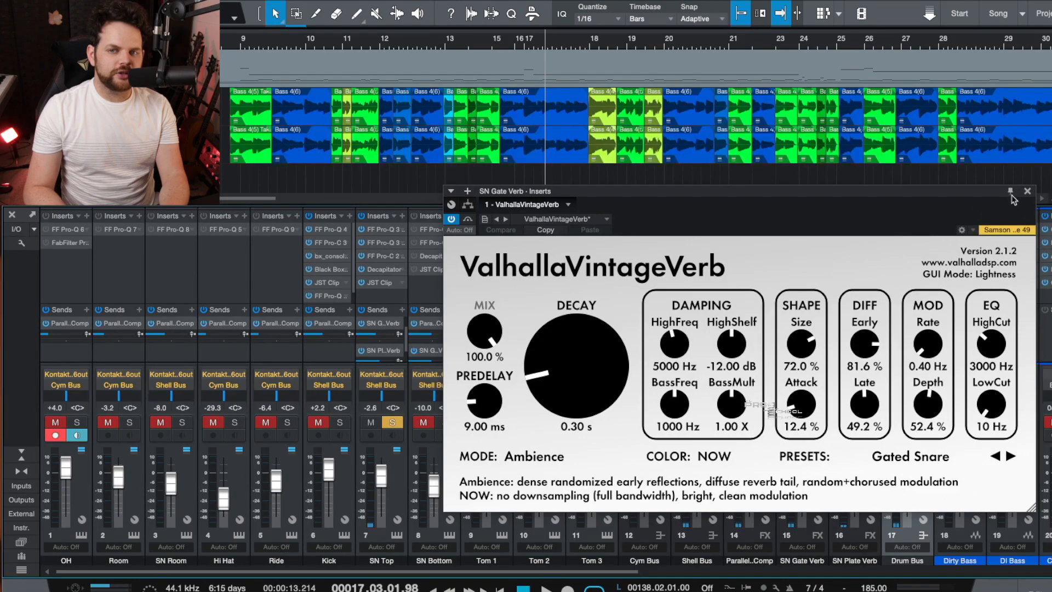
left_click(1027, 191)
left_click(859, 277)
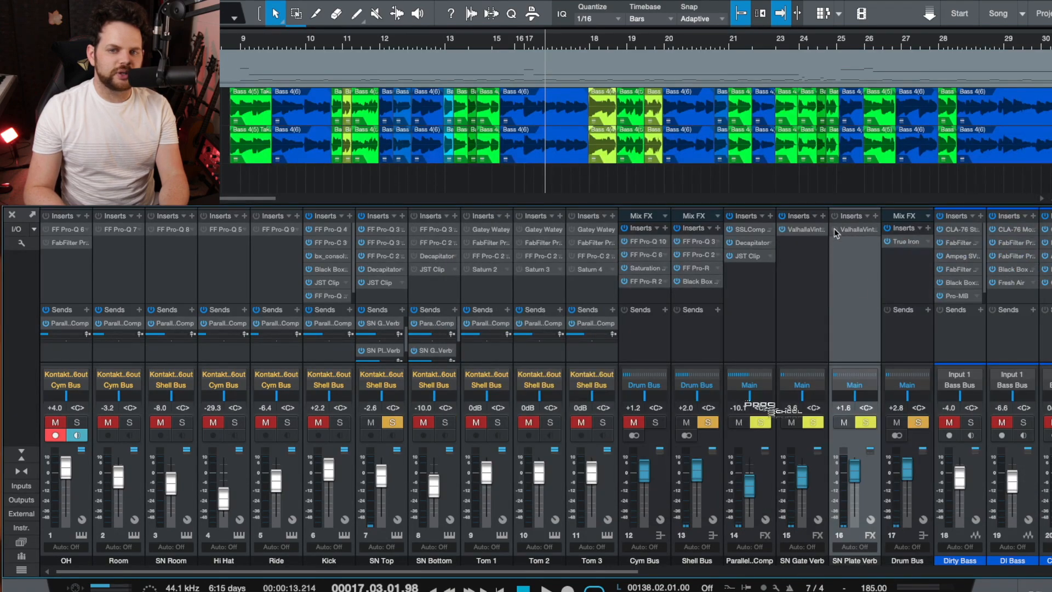
left_click(876, 231)
left_click(879, 244)
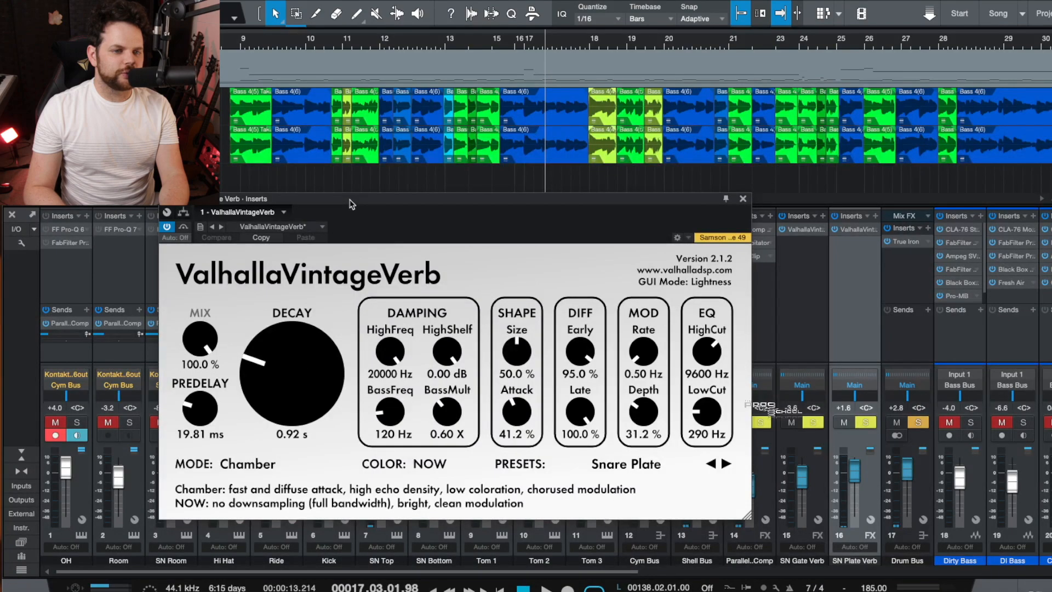
left_click_drag(350, 200, 739, 212)
left_click(239, 41)
key("Escape")
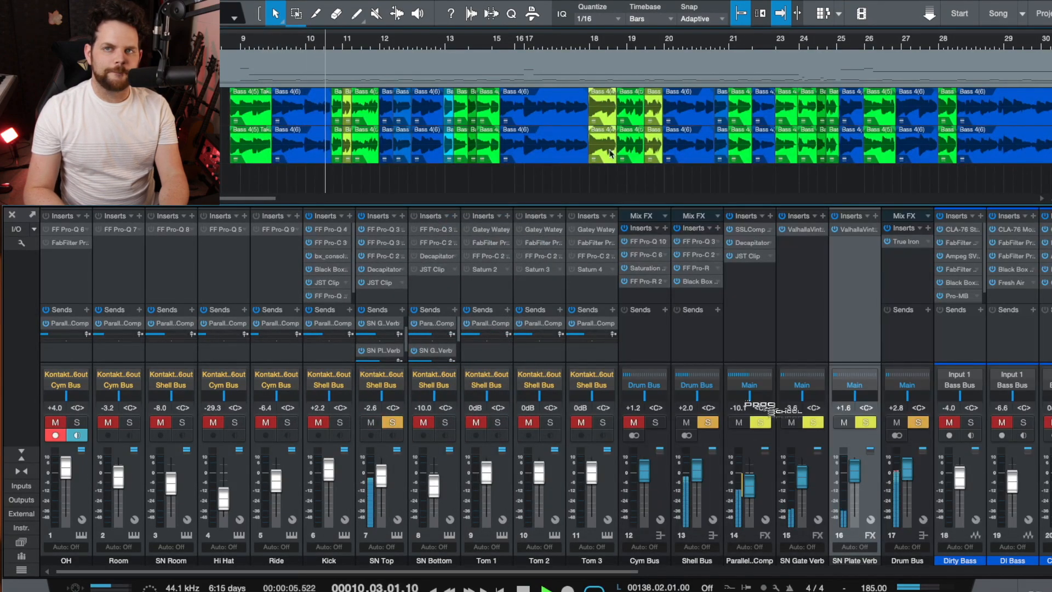
key("space")
- Compare SN Top with its gate and plate reverb sends off and on from bar 9, and stop playback
left_click(361, 323)
left_click(241, 43)
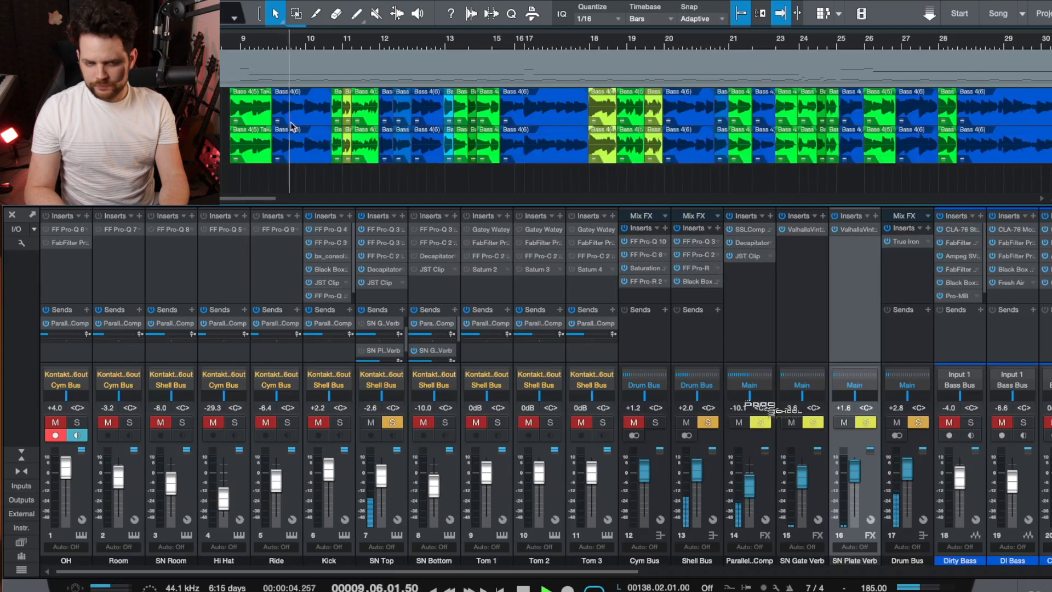
left_click(361, 325)
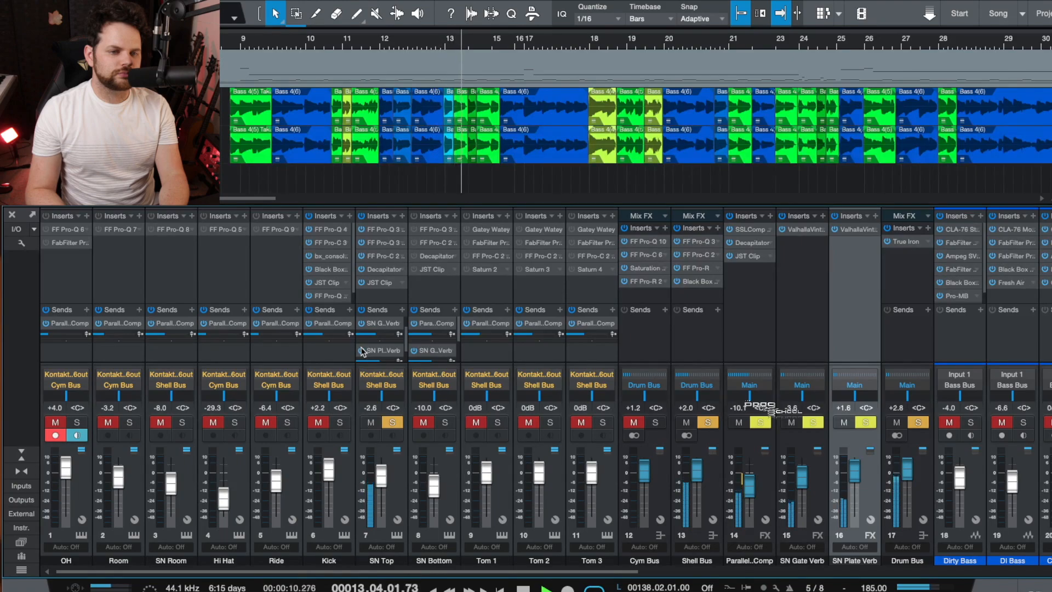
key("space")
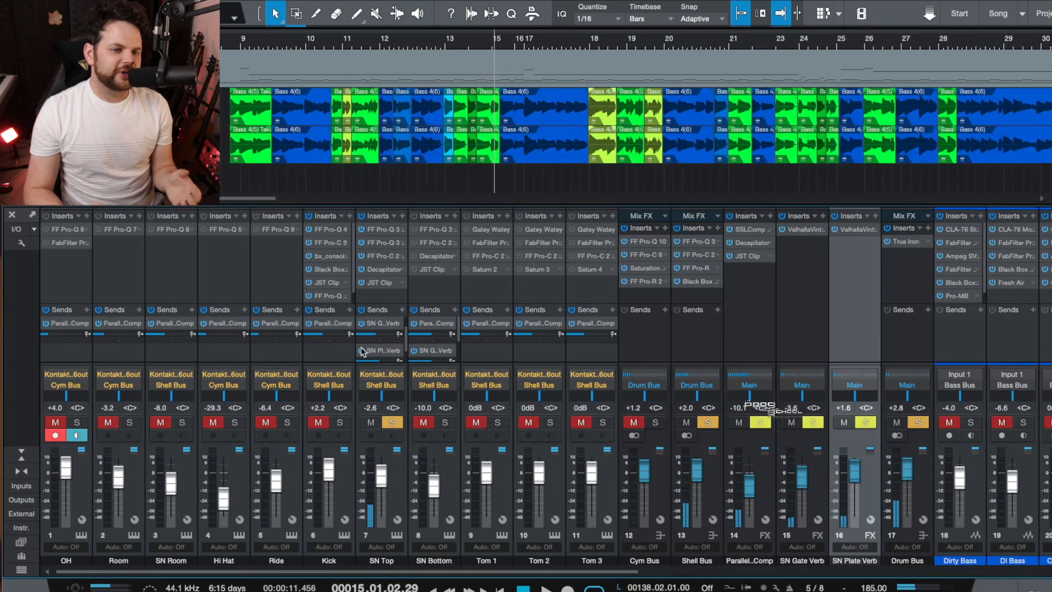
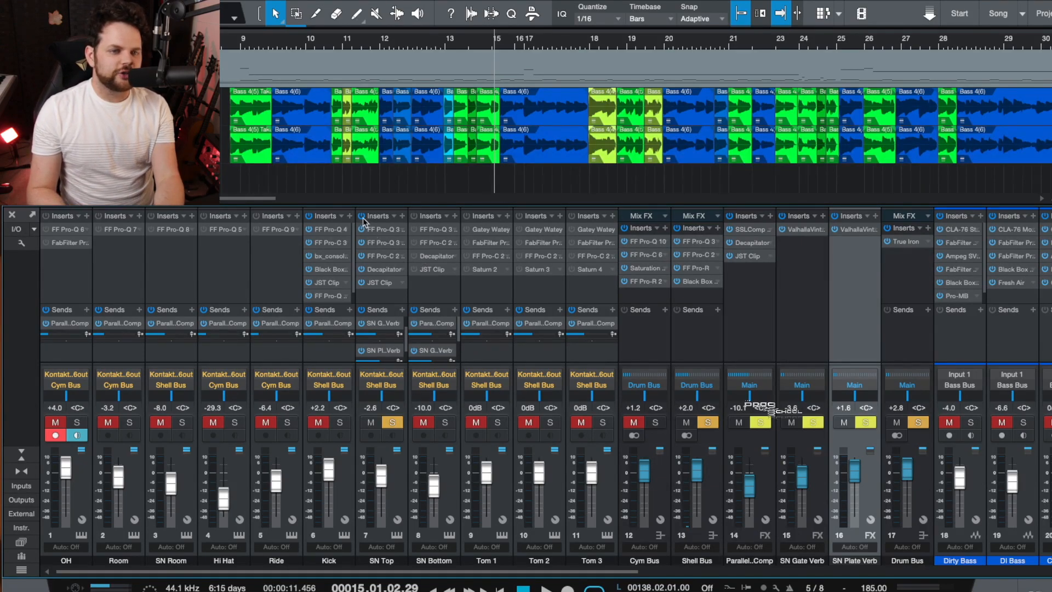
- Compare SN Top with all of its inserts and sends bypassed and active from bar 9
left_click(244, 33)
key("space")
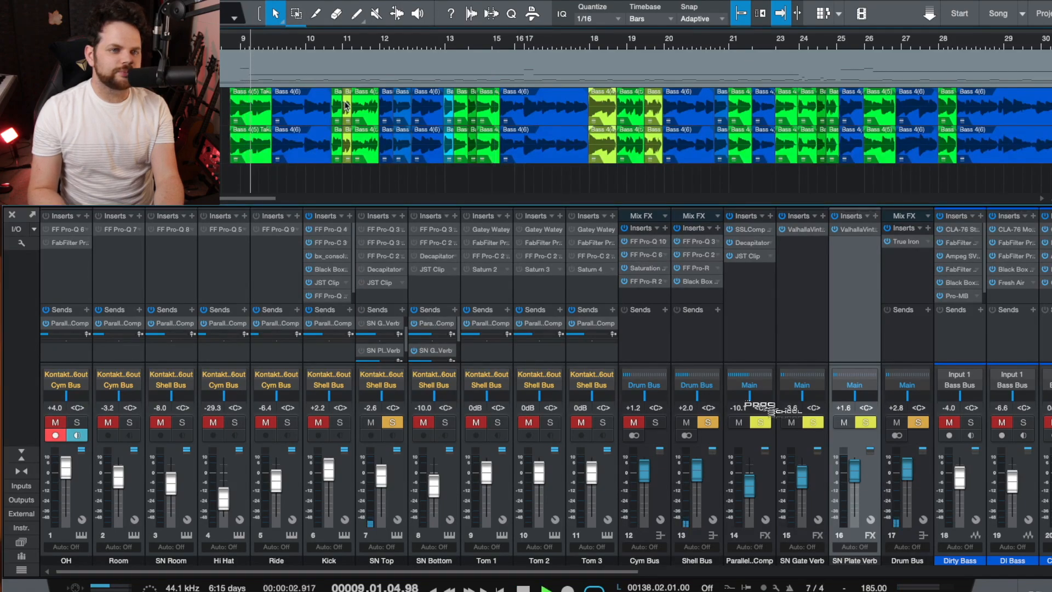
left_click(362, 217)
left_click(361, 310)
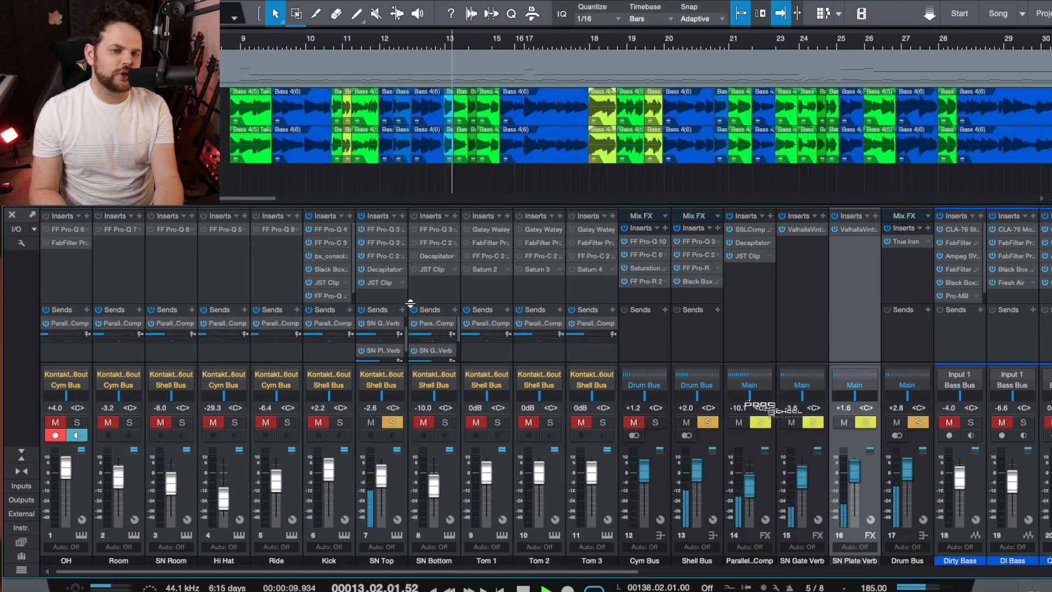
- Switch the solo from SN Top to SN Bottom and open the Pro-Q 3 insert on SN Bottom
left_click(392, 422)
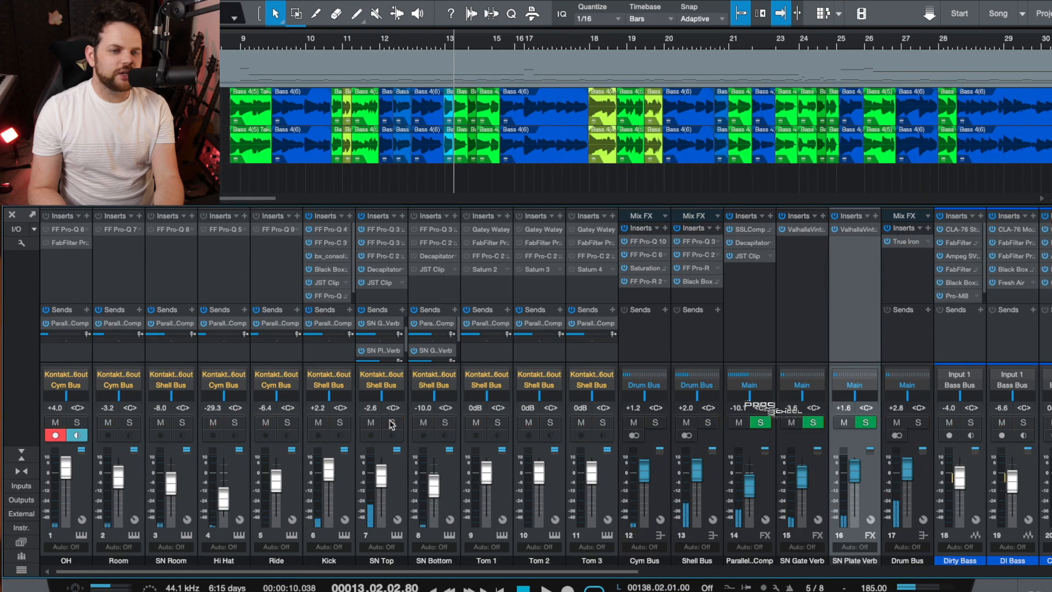
left_click(442, 423)
left_click(451, 230)
left_click(460, 241)
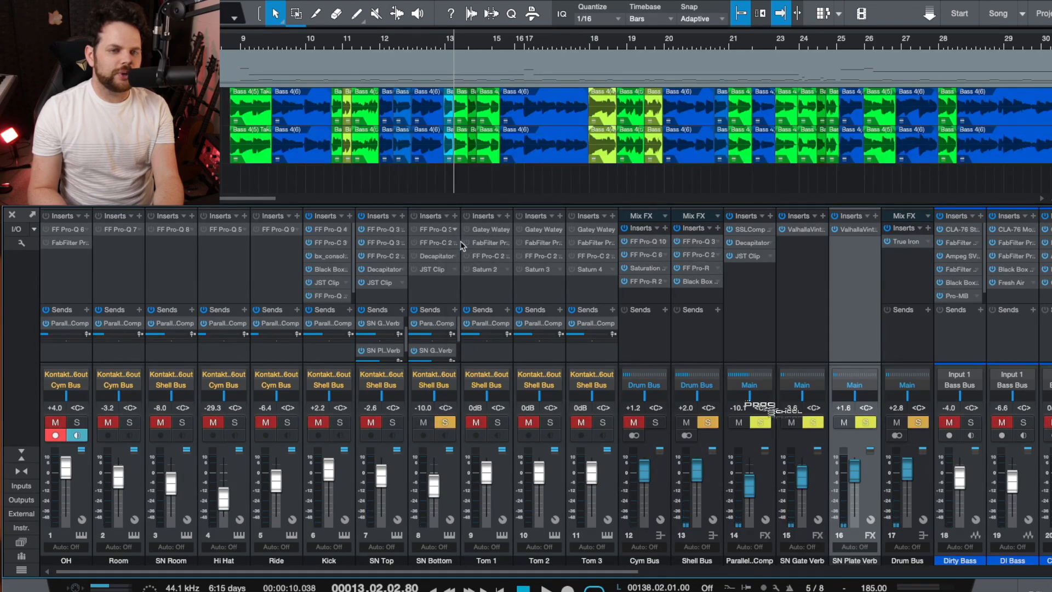
left_click_drag(567, 97, 646, 63)
- Enable Pro-Q 3 on SN Bottom and compare the EQ bypassed and active from bar 9
left_click(253, 45)
key("space")
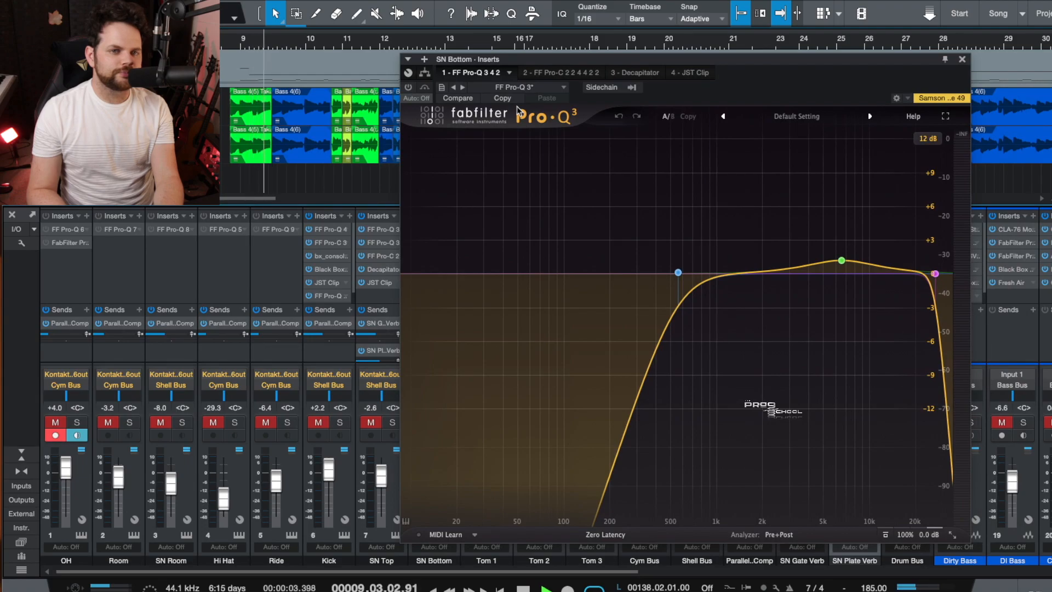
left_click(408, 88)
key("space")
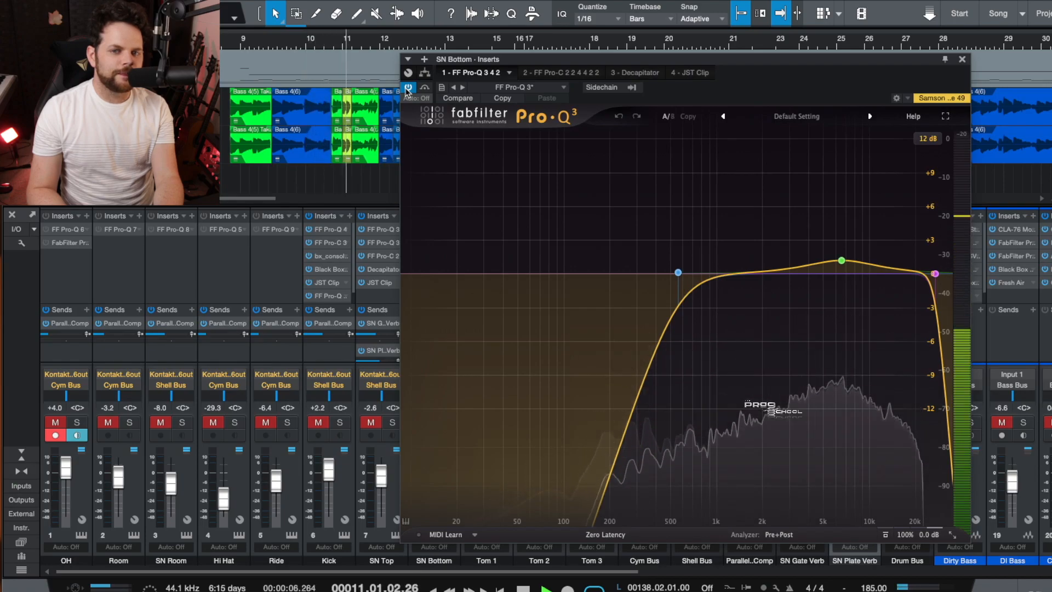
key("space")
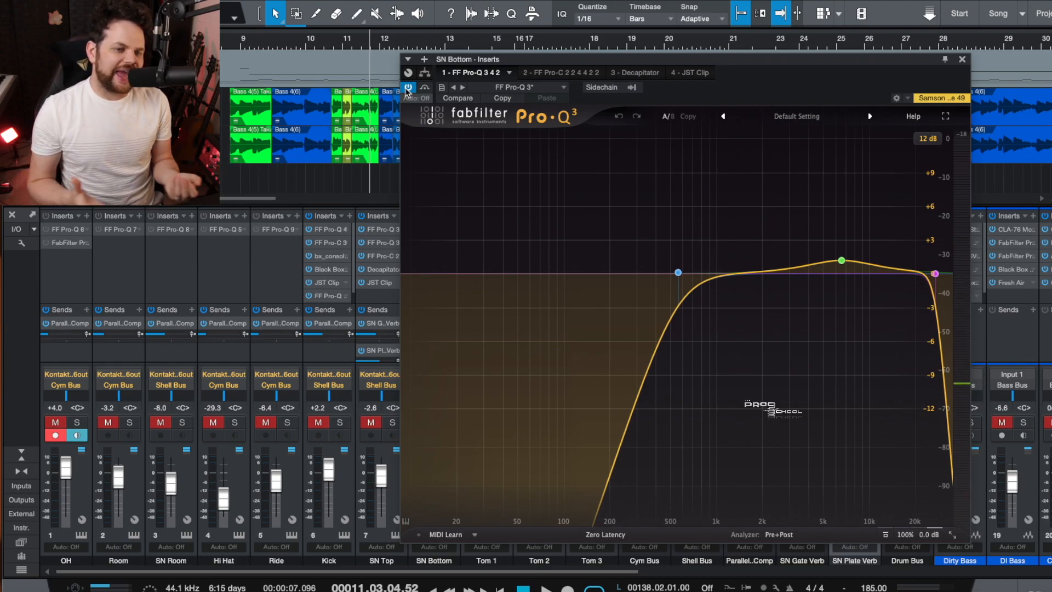
- Open and enable Pro-C 2 and Decapitator on SN Bottom, comparing each one bypassed and active during playback
left_click(552, 74)
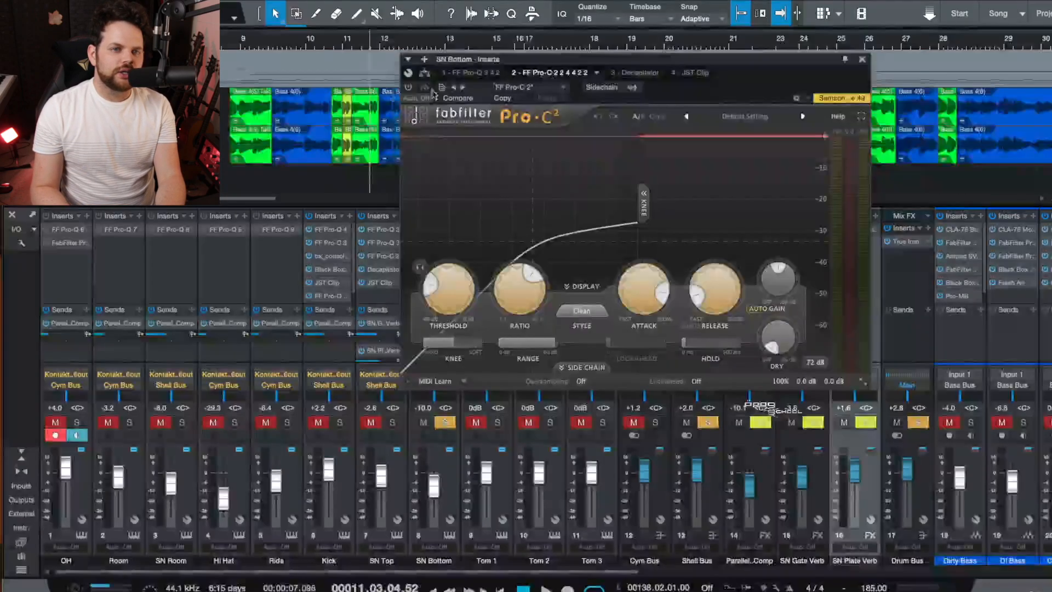
key("space")
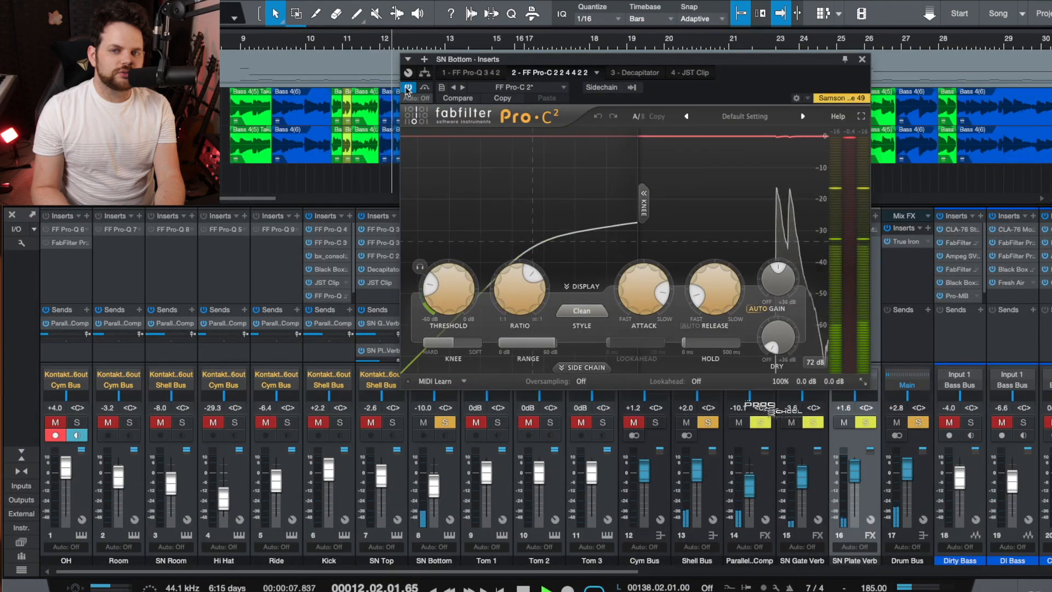
left_click(639, 73)
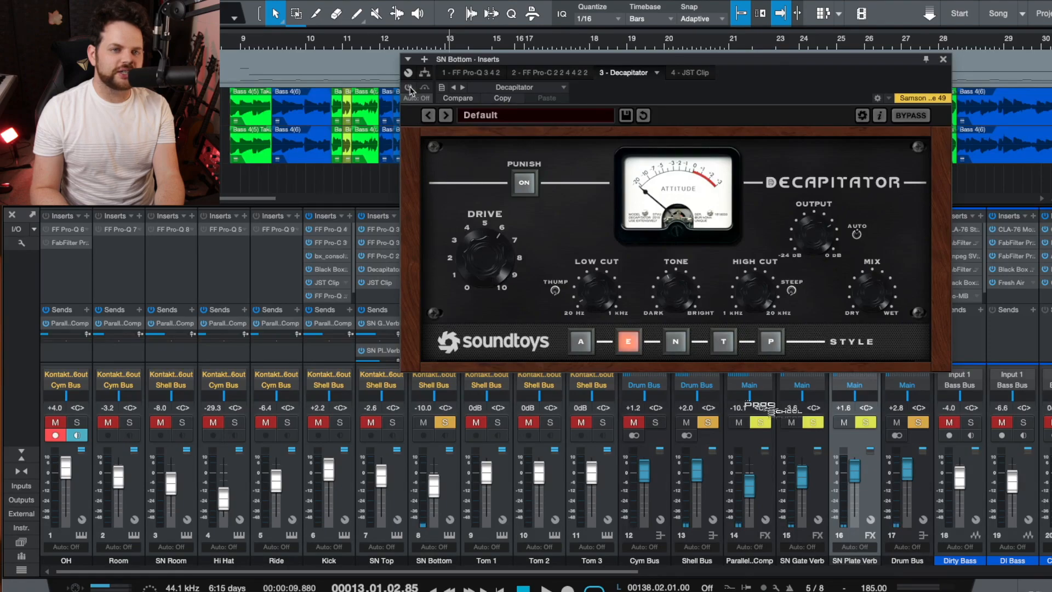
left_click(237, 44)
key("space")
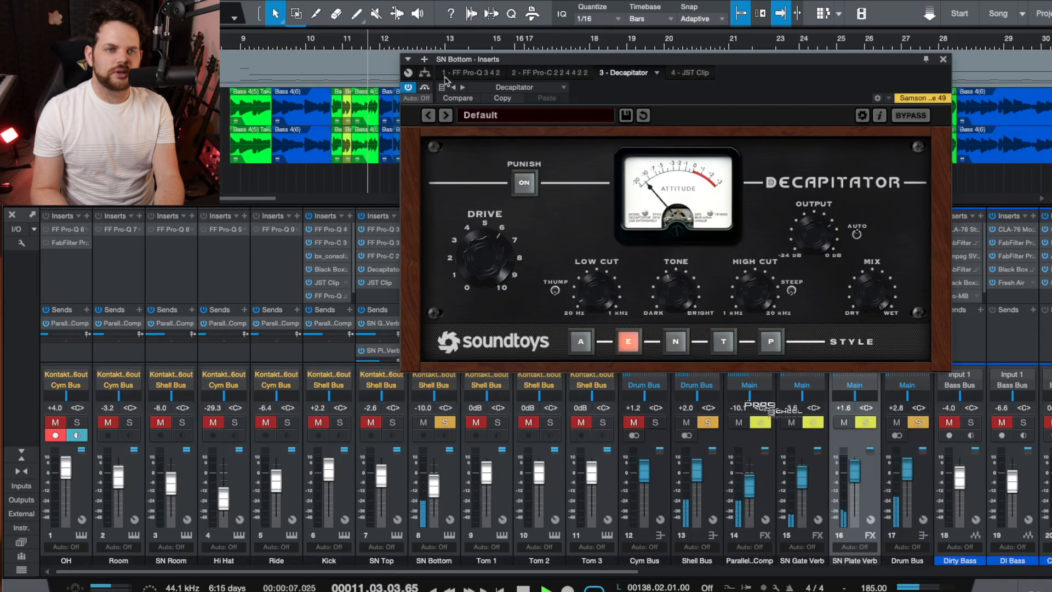
- Open and enable JST Clip on SN Bottom, play it from bar 9, and close the insert window
left_click(693, 75)
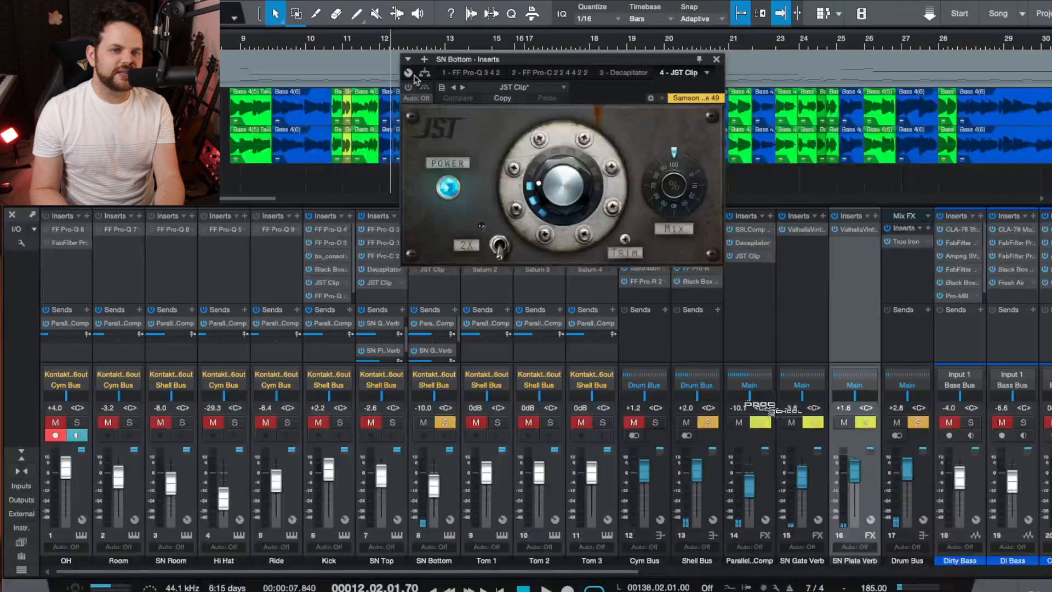
left_click(237, 48)
key("space")
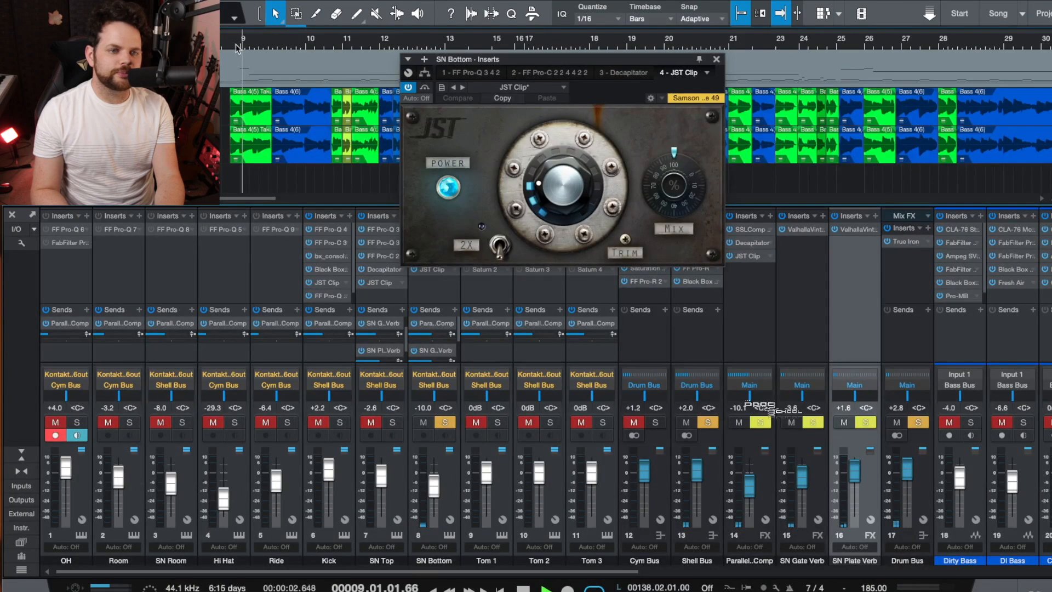
left_click(717, 59)
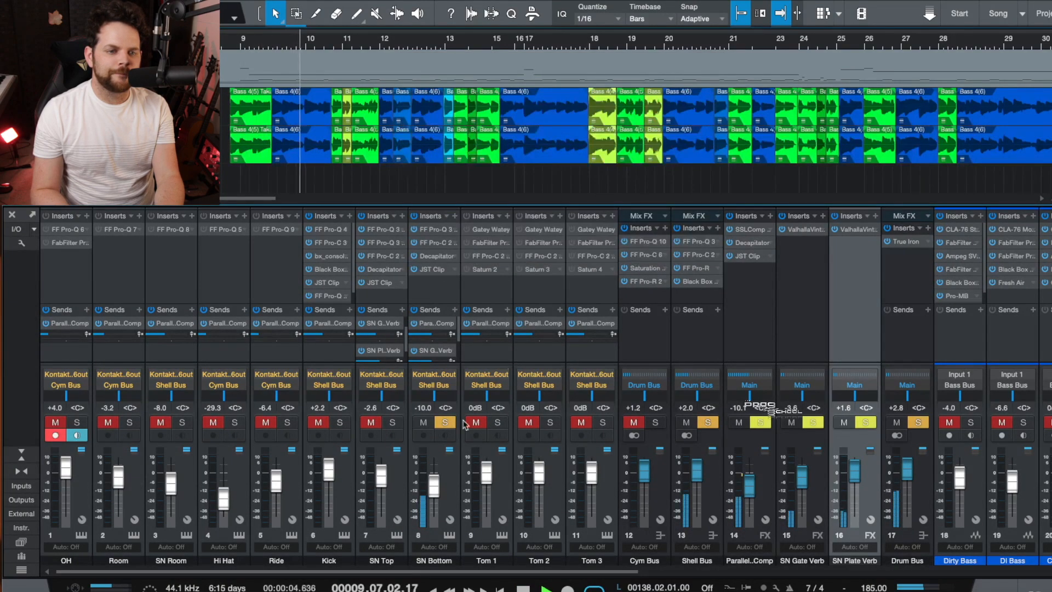
- Solo SN Top together with SN Bottom and compare from bar 9 with SN Bottom's fader fully down and at -10.0
left_click(392, 422)
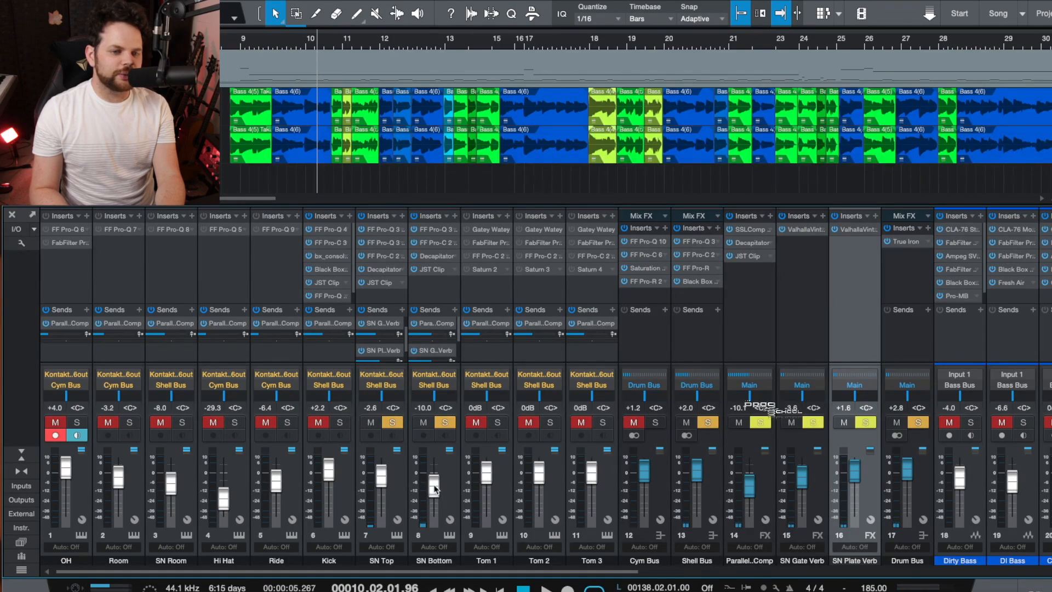
left_click(243, 43)
key("space")
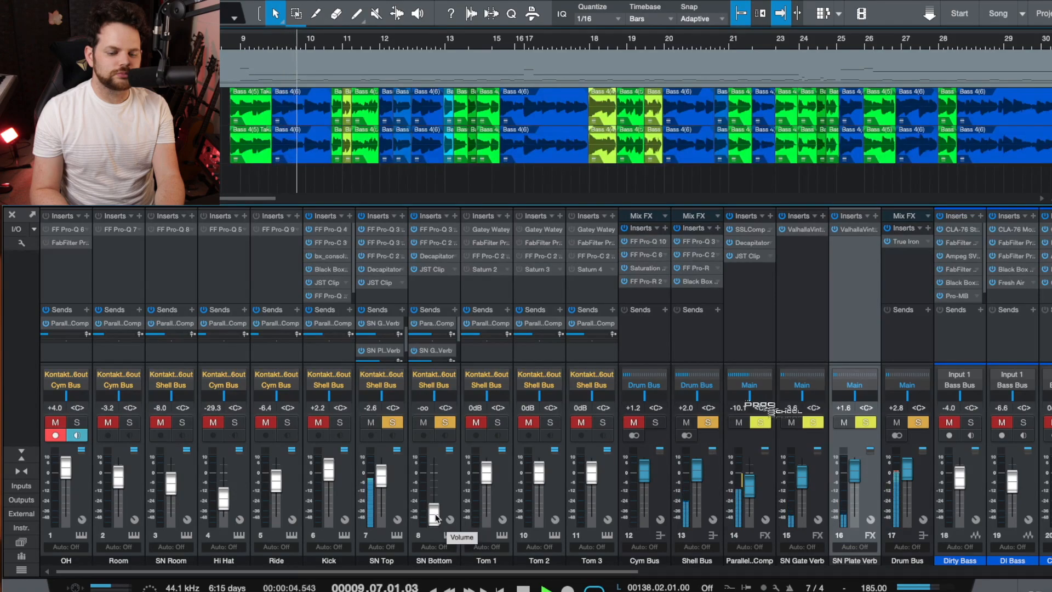
left_click_drag(437, 517, 437, 475)
key("super+z")
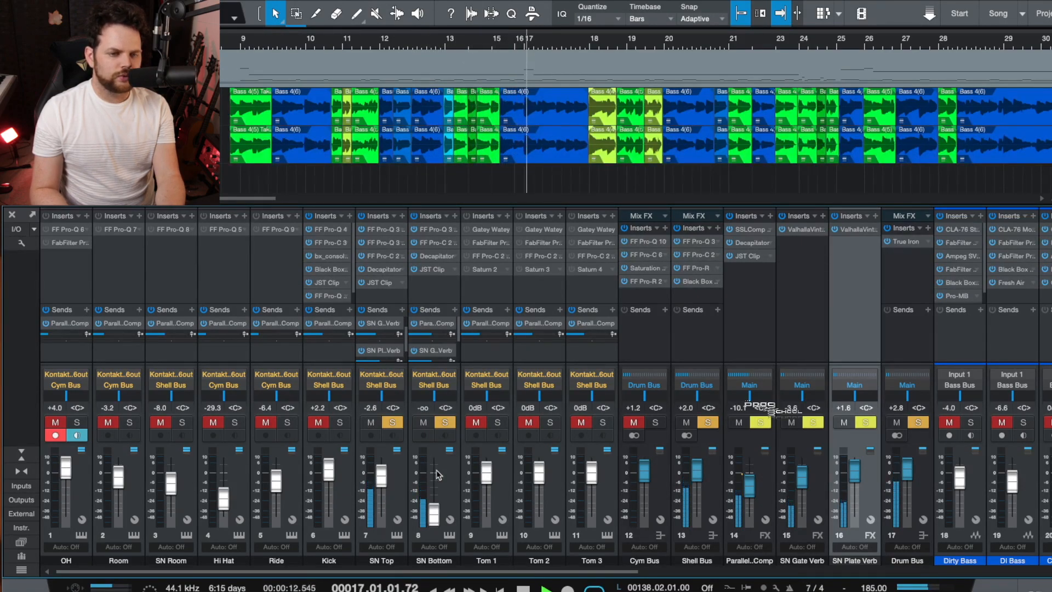
left_click_drag(431, 496, 434, 485)
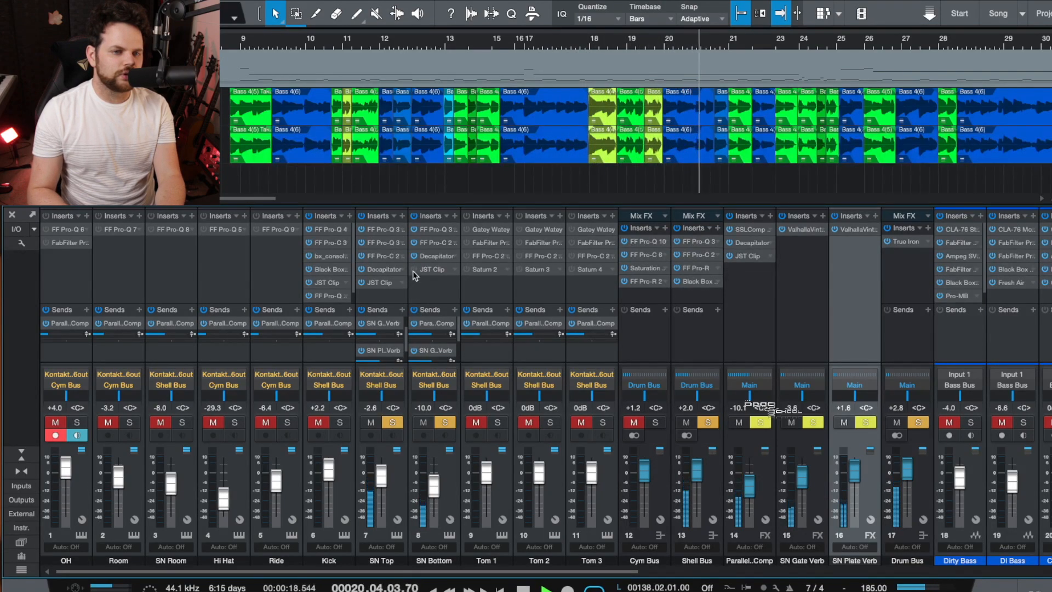
key("space")
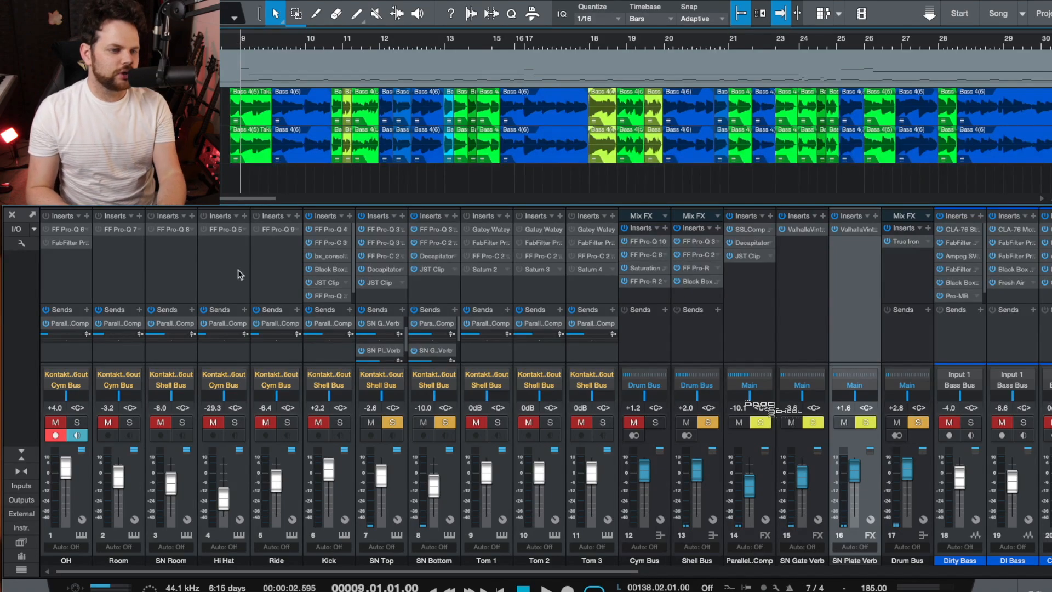
- Solo SN Room with the snare channels, open its Pro-Q 3 insert and enable it
left_click(183, 424)
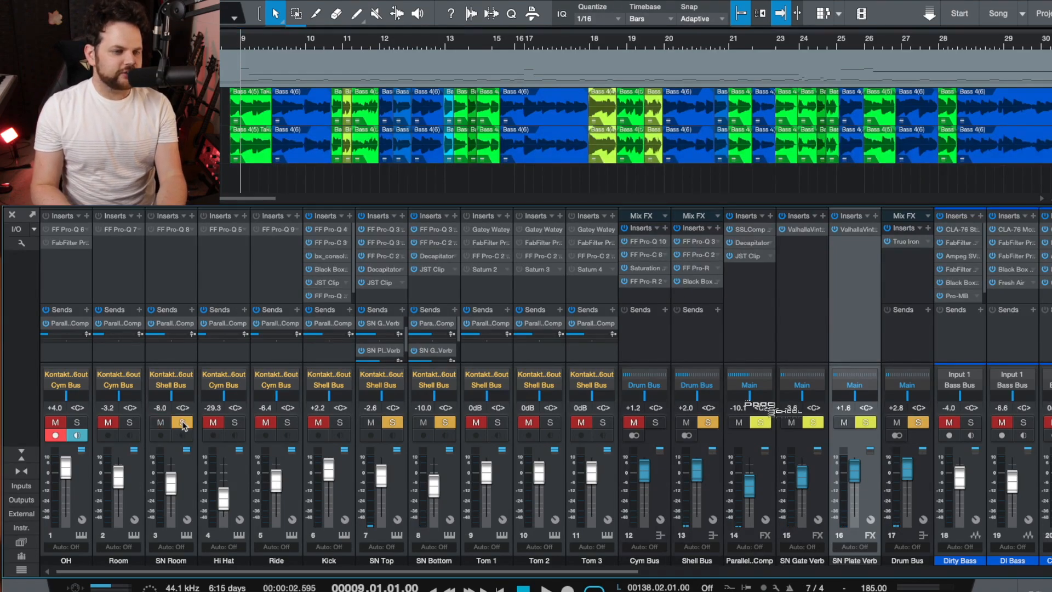
right_click(192, 233)
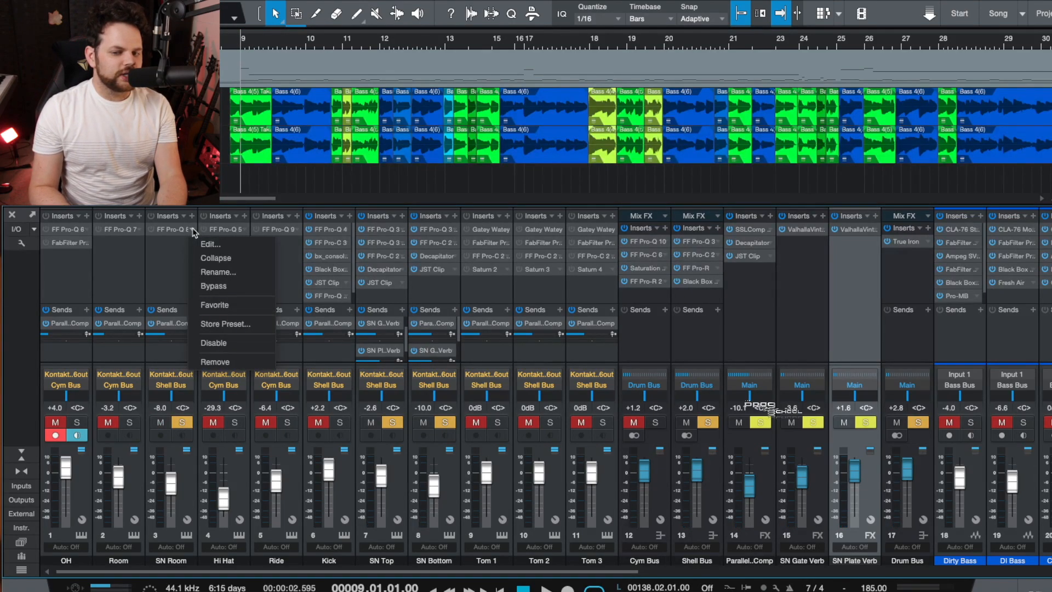
left_click(204, 243)
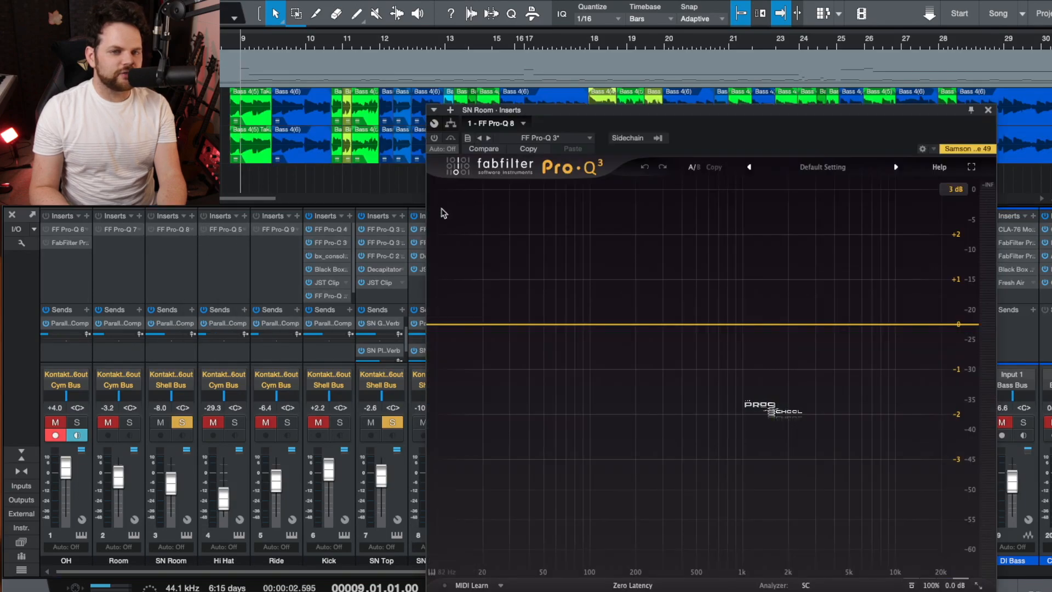
left_click(989, 111)
- Play the snares from bar 9 and compare SN Room's fader fully down and at -8.0
left_click(232, 42)
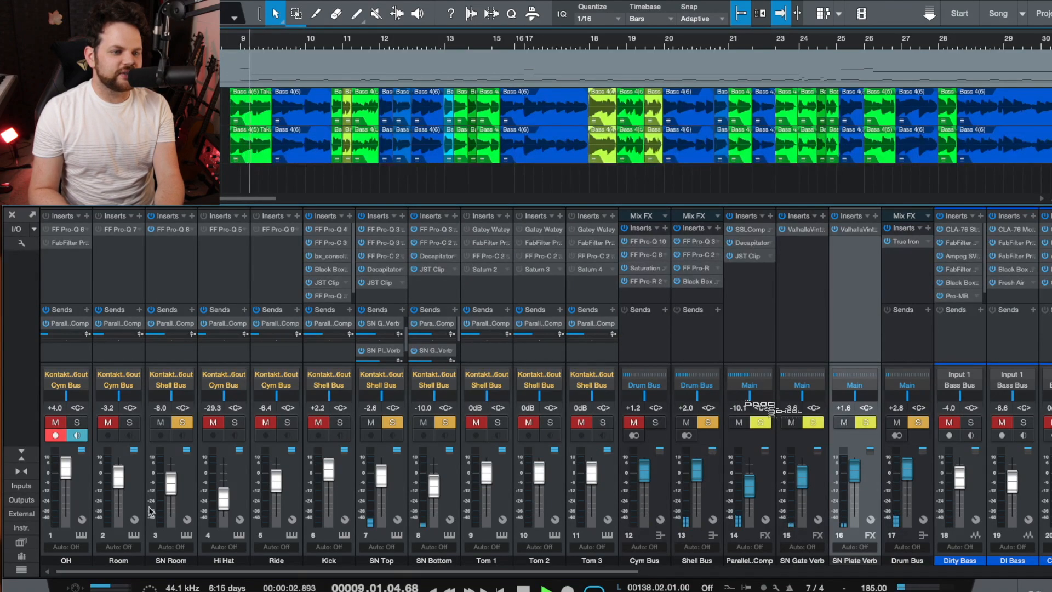
left_click_drag(171, 483, 174, 542)
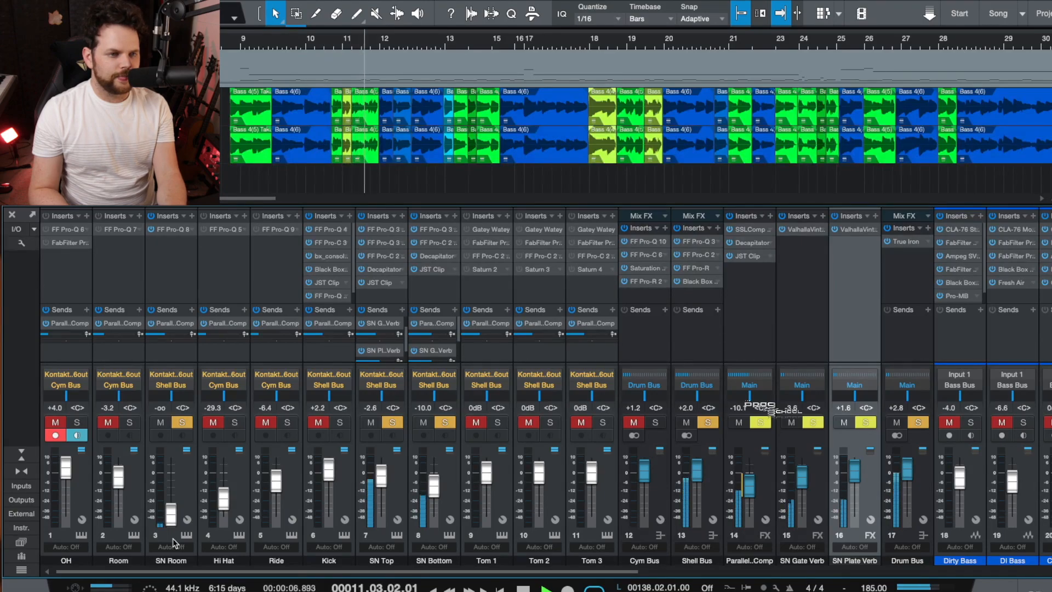
key("ctrl+z")
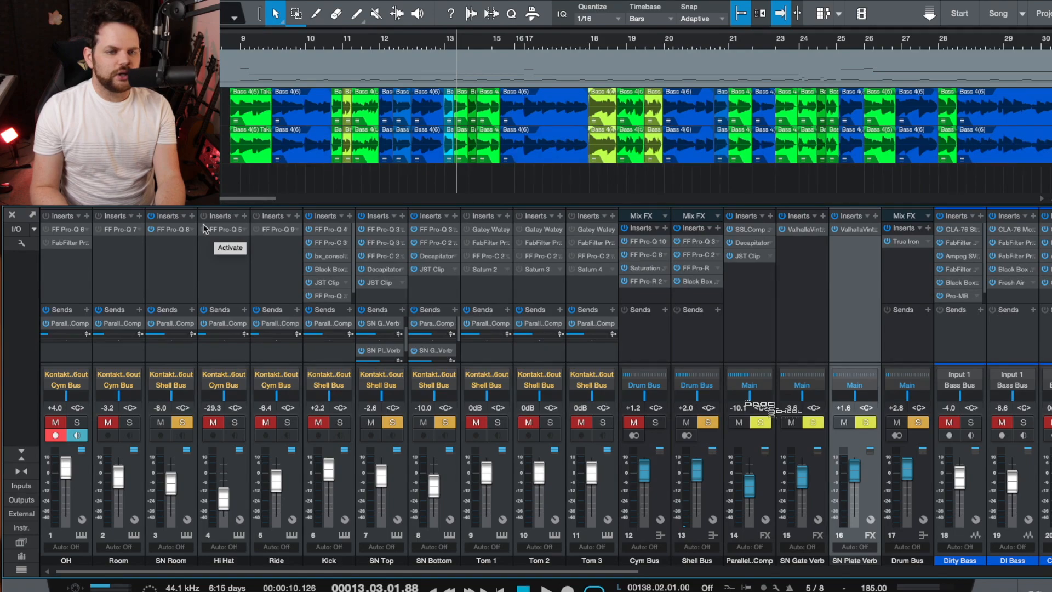
- Add Kick to the soloed snare channels and listen to them together with the view following playback
left_click(343, 432)
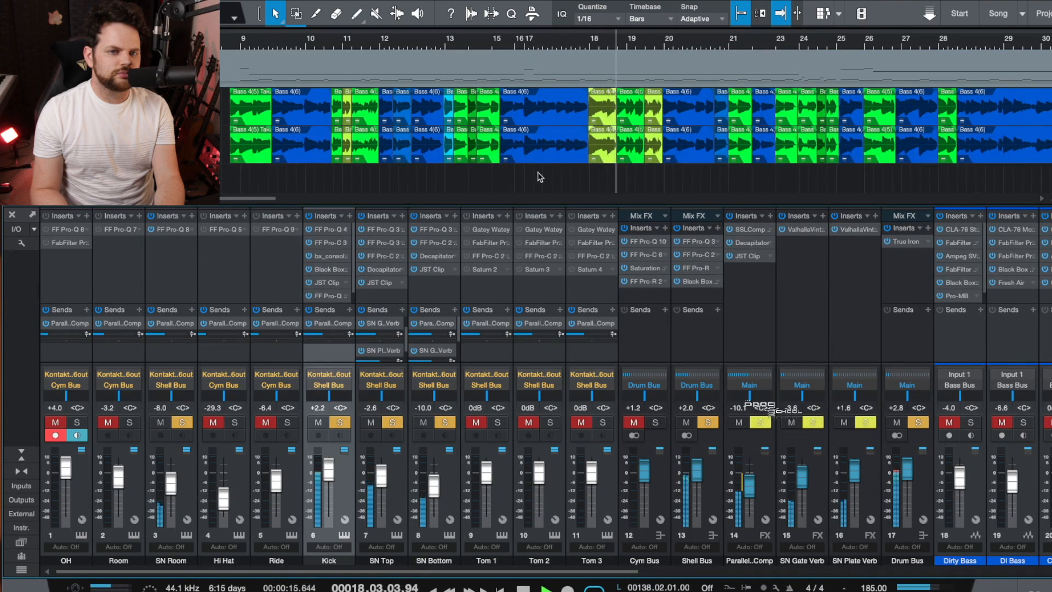
scroll(587, 181, "right", 2)
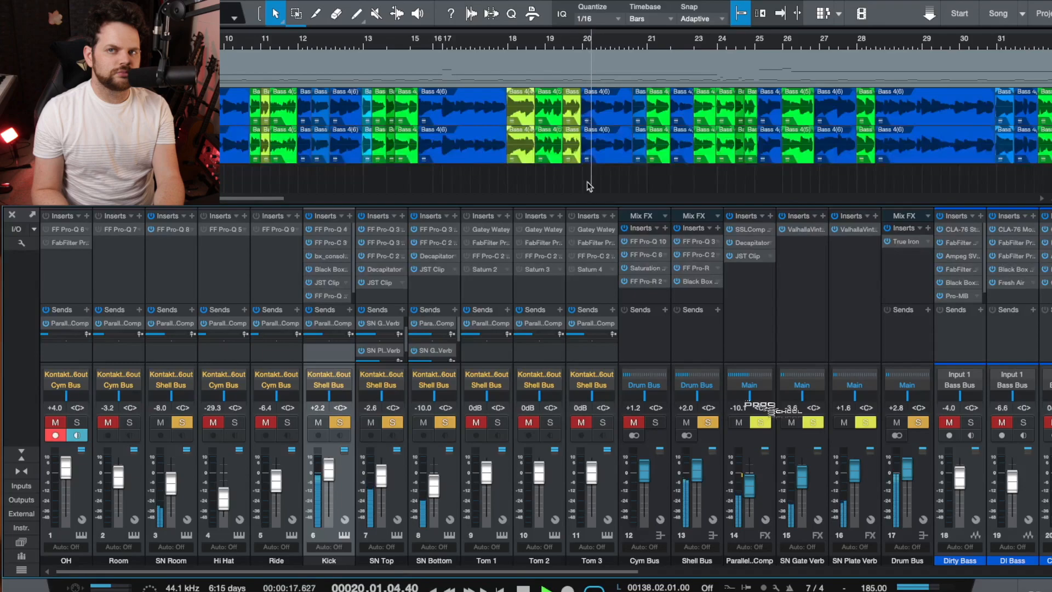
key("f")
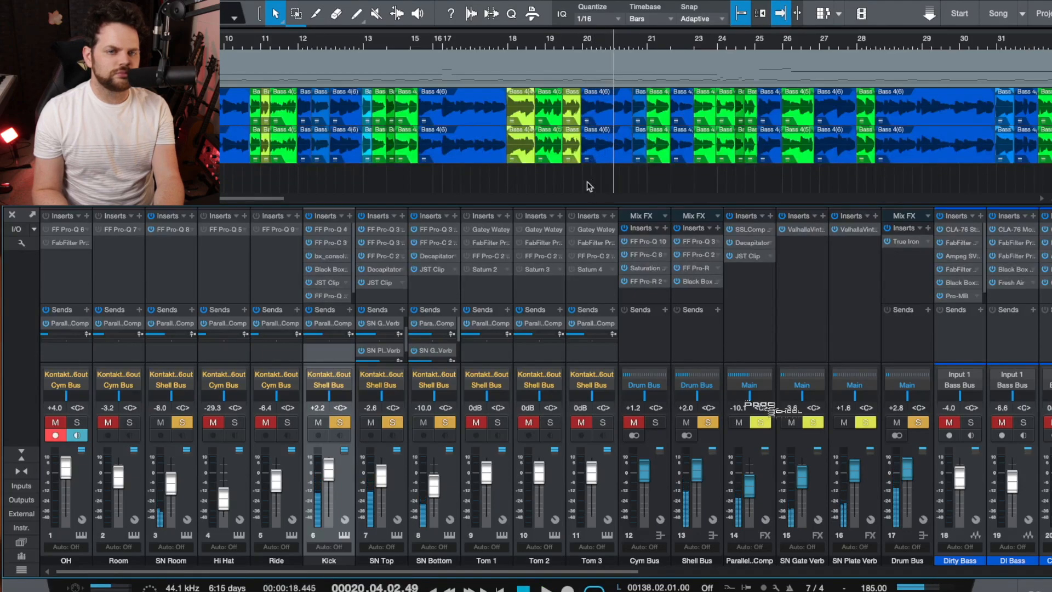
- Solo Tom 1, Tom 2 and Tom 3 instead of the kick and snares, and set the loop range from bar 130 to 137
left_click(498, 423)
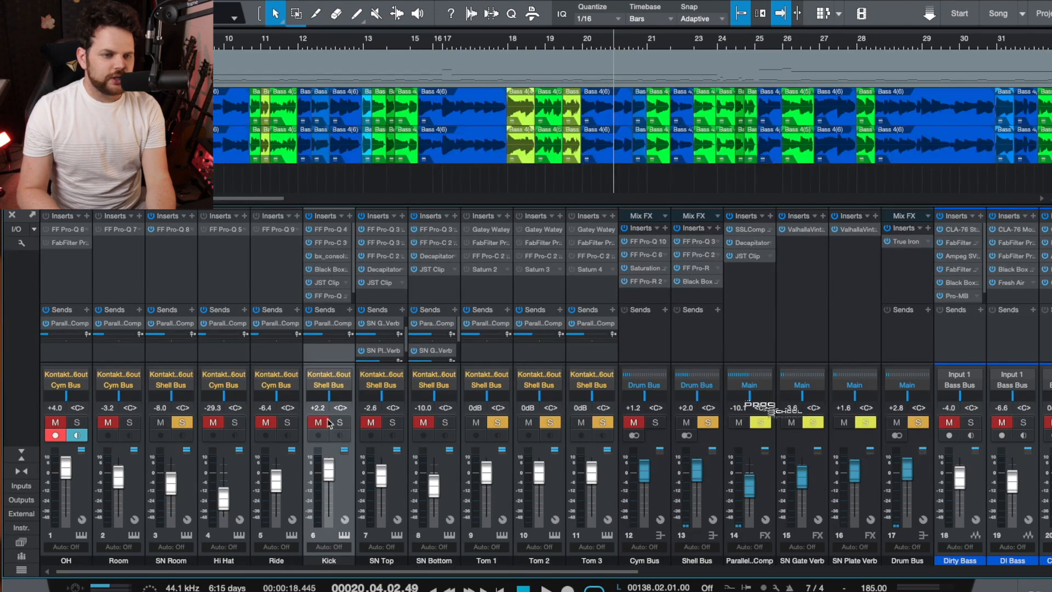
left_click(182, 424)
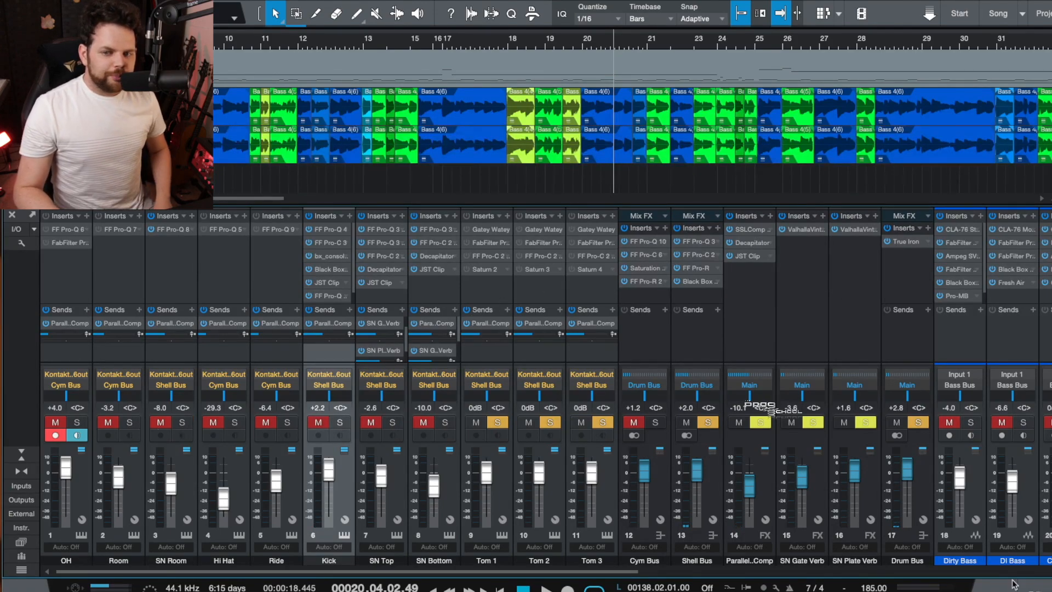
key("F3")
scroll(662, 270, "right", 20)
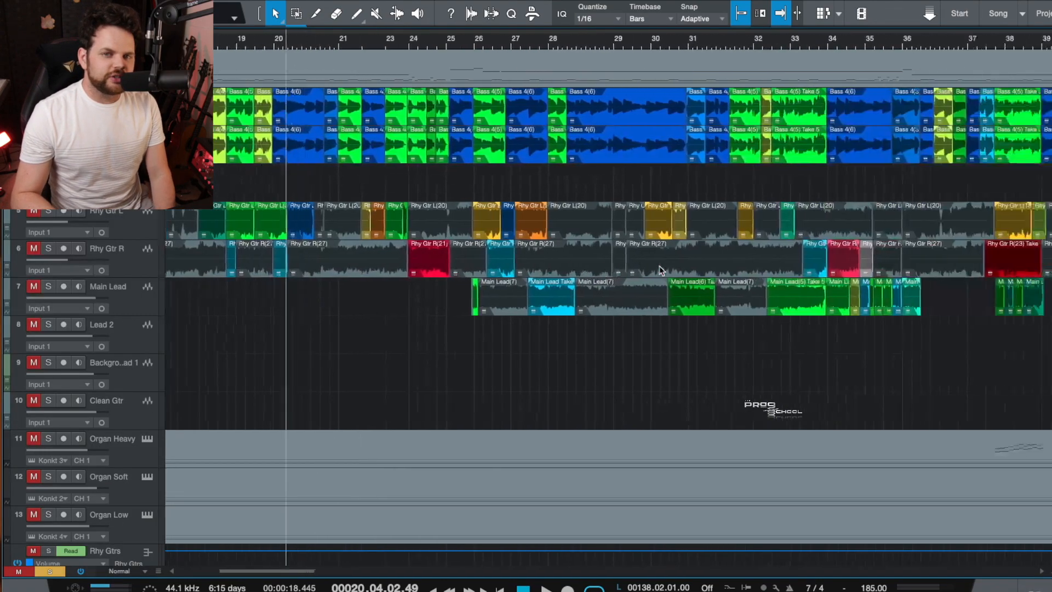
scroll(662, 270, "right", 20)
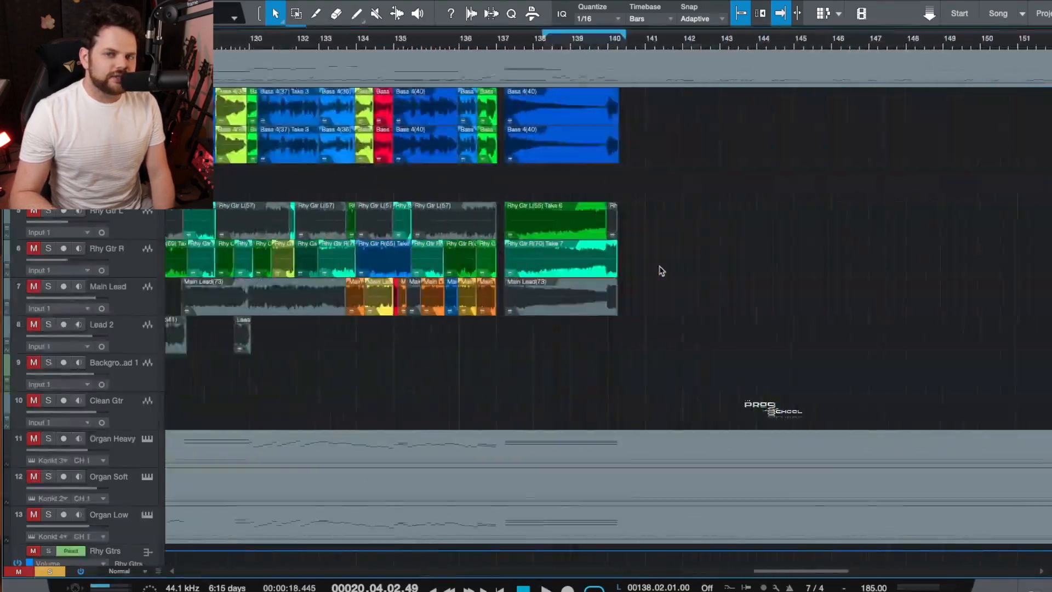
scroll(662, 271, "left", 10)
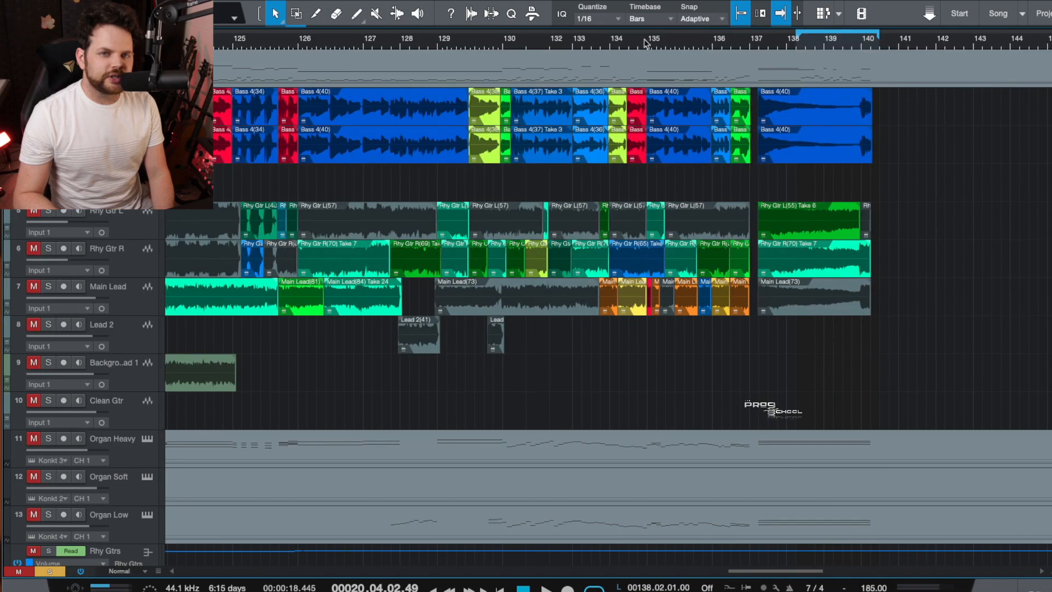
left_click_drag(503, 30, 756, 94)
- Listen to the unprocessed toms within the range from bar 130 to 137
key("space")
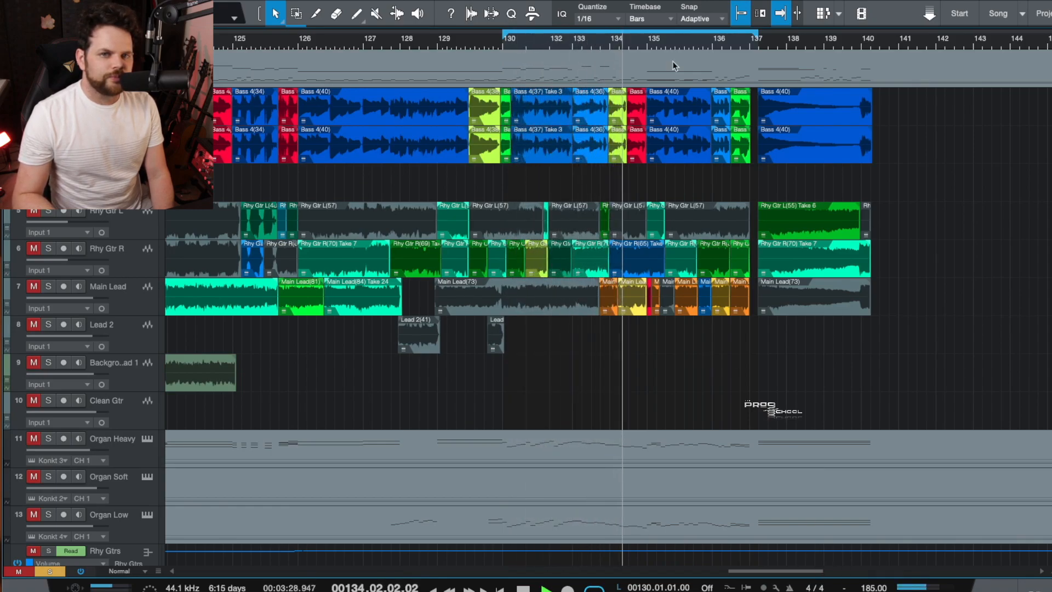
left_click(712, 43)
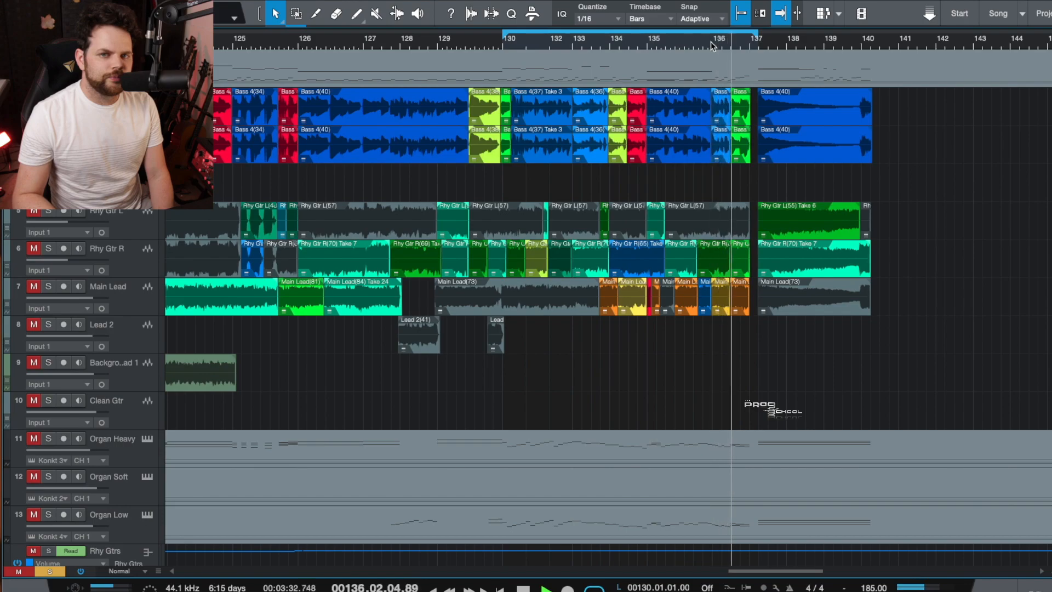
key("space")
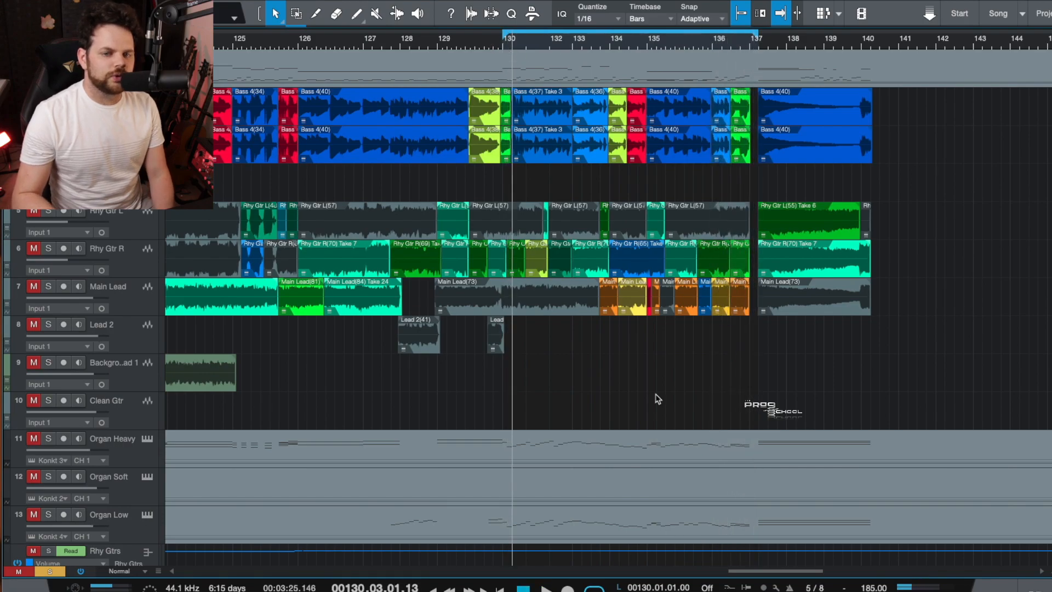
- Open Gatey Watey on Tom 1, move its window clear of the tom channels, and enable the gate on all three toms
key("F3")
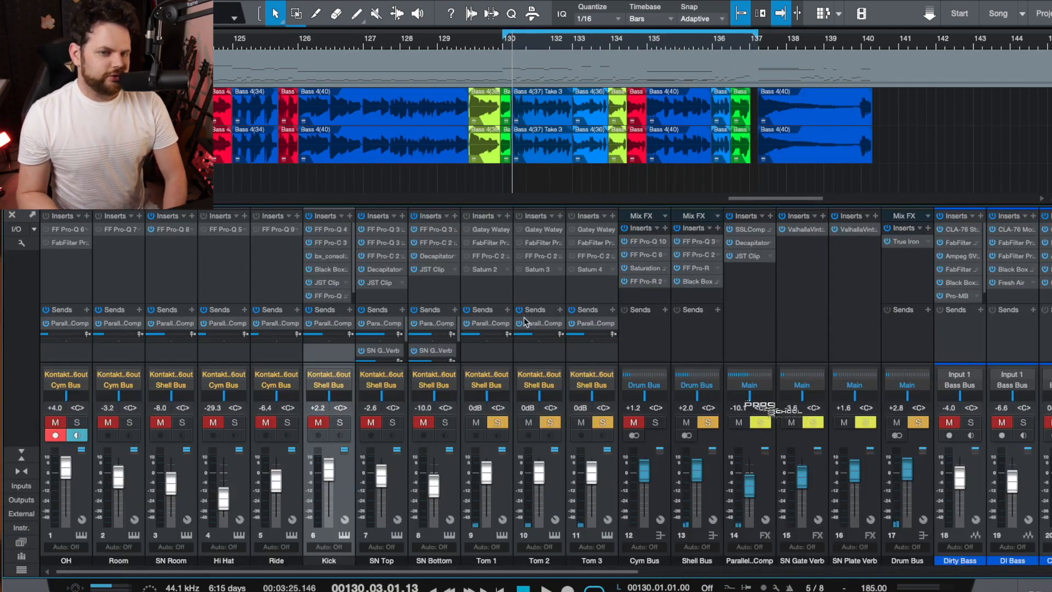
left_click(508, 230)
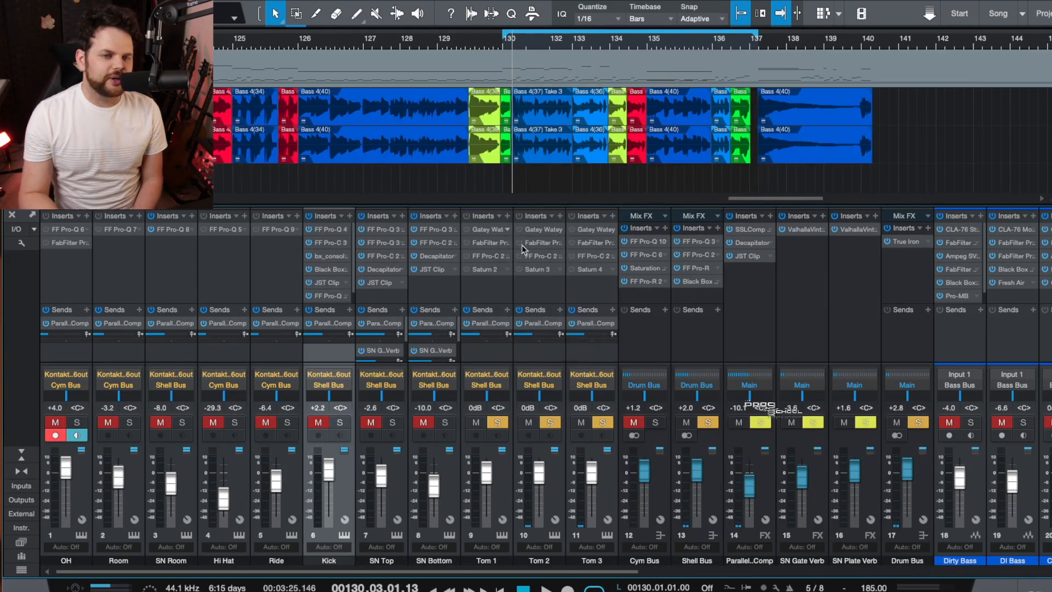
left_click(523, 245)
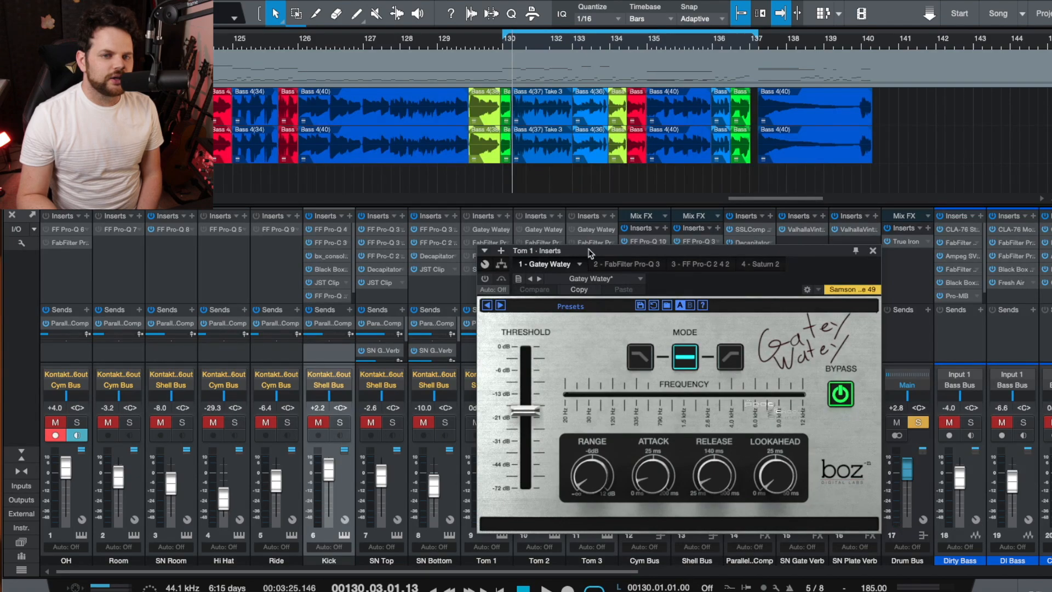
left_click_drag(590, 252, 745, 281)
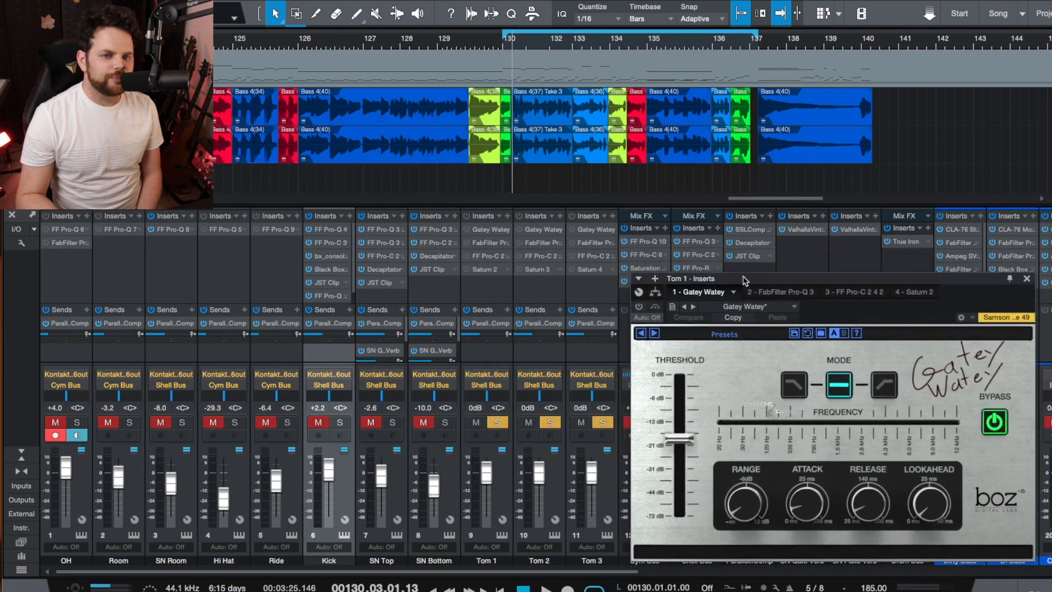
left_click(466, 229)
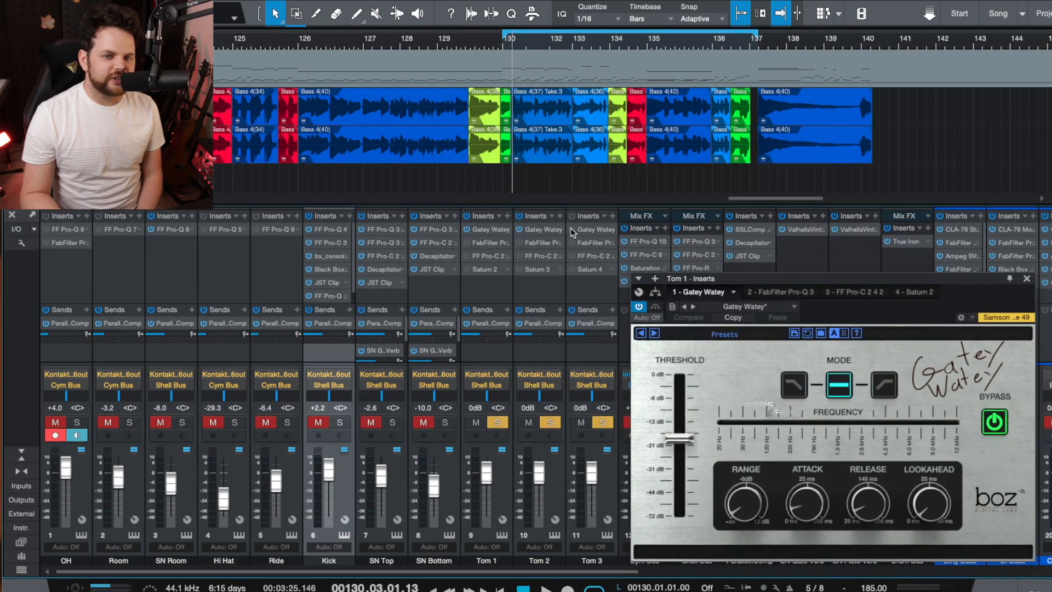
- Play the gated toms in the looped section and return the playback position to bar 130
key("space")
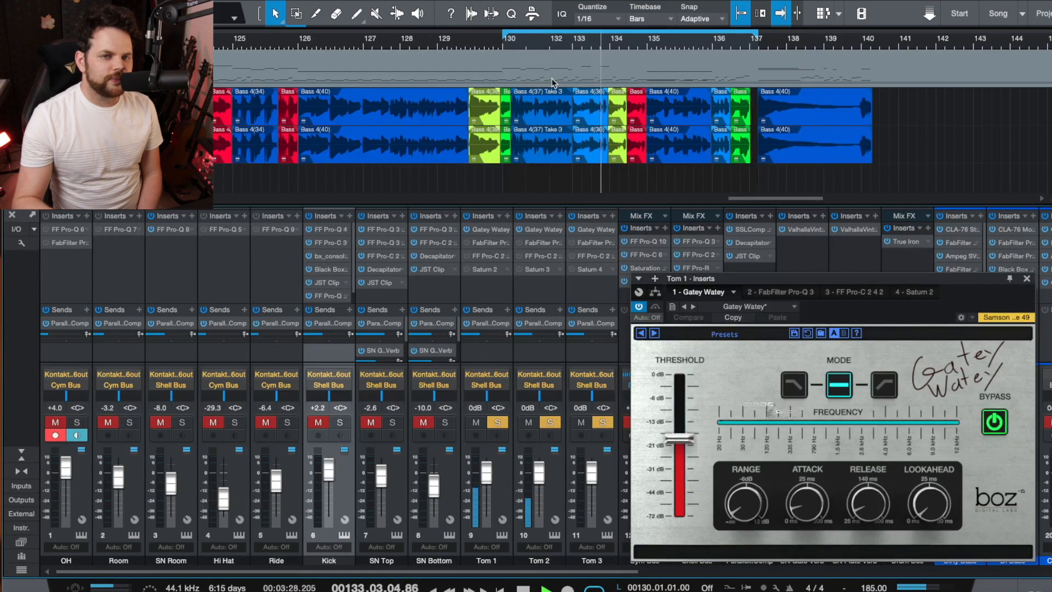
key("space")
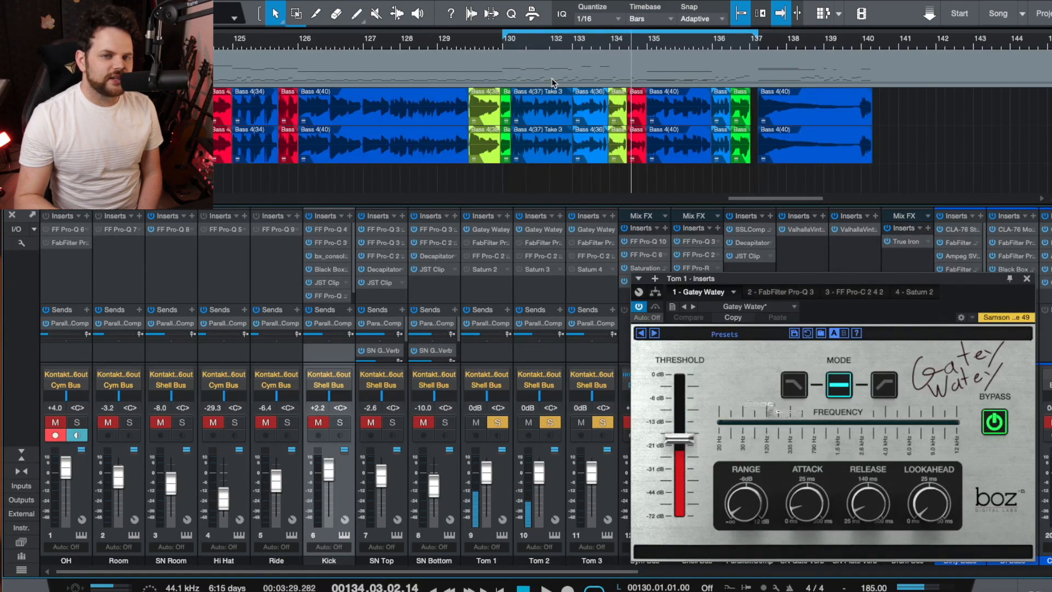
left_click(506, 44)
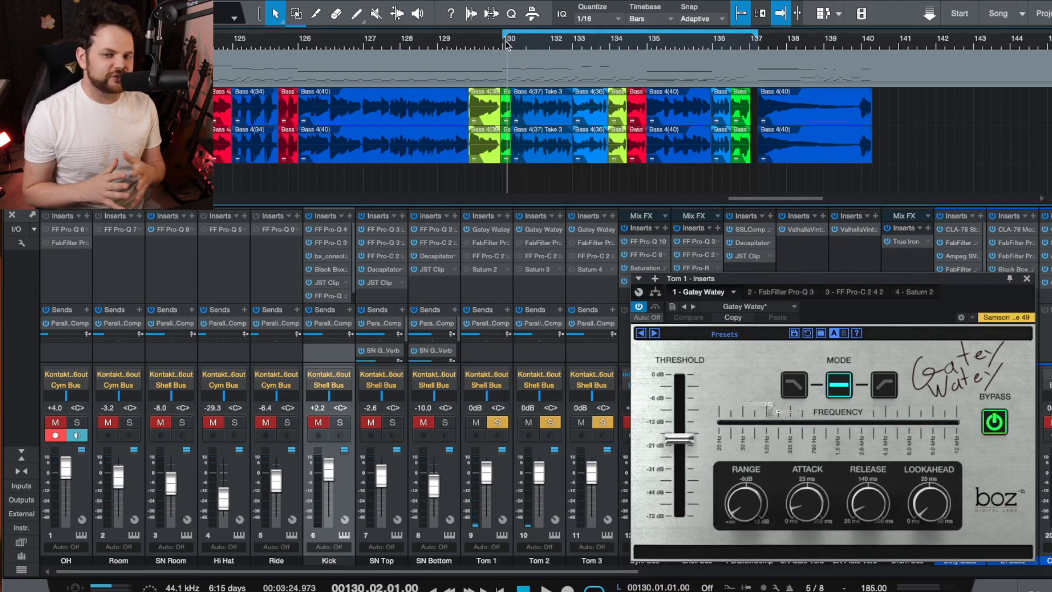
- Open the FabFilter Pro-Q 3 insert on Tom 1 and reposition its window to show the EQ curve
left_click(800, 292)
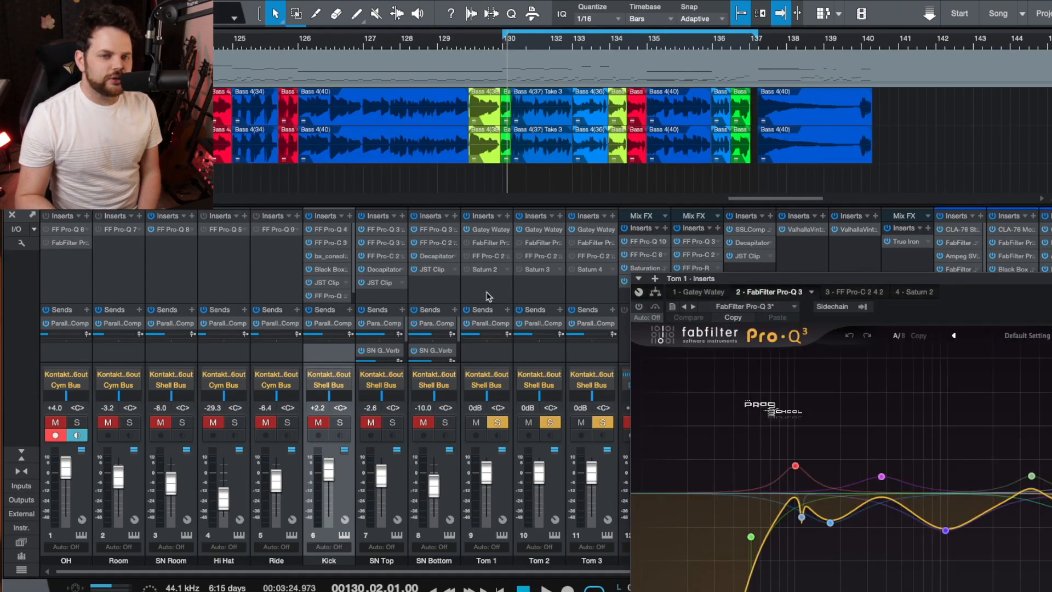
left_click(487, 296)
left_click_drag(822, 289, 737, 116)
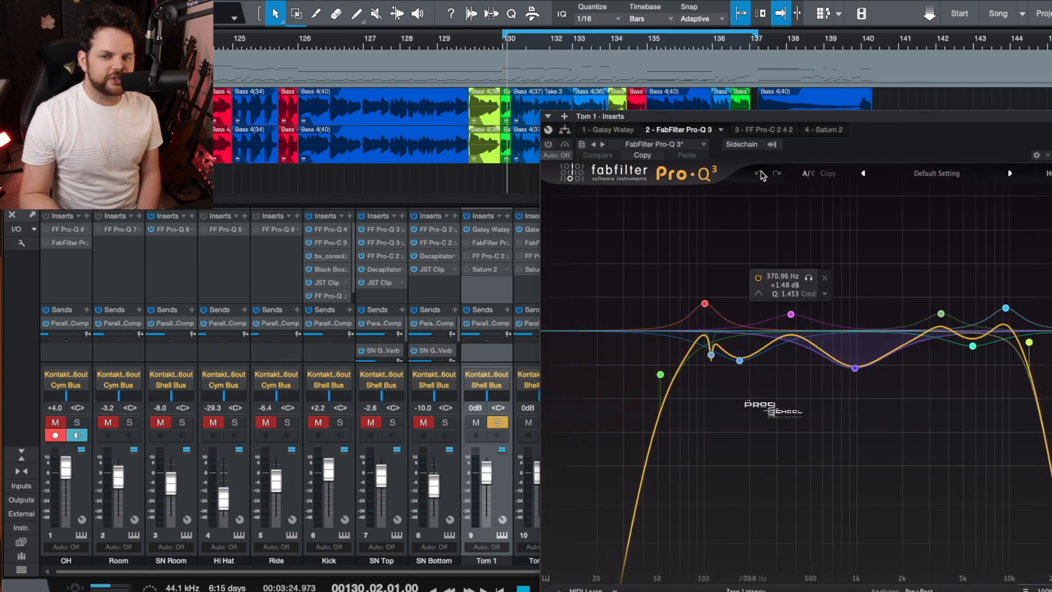
- Enable the FabFilter Pro-Q EQs on Tom 1 and Tom 2, and bring up Tom 2's EQ curve
left_click_drag(755, 117, 775, 134)
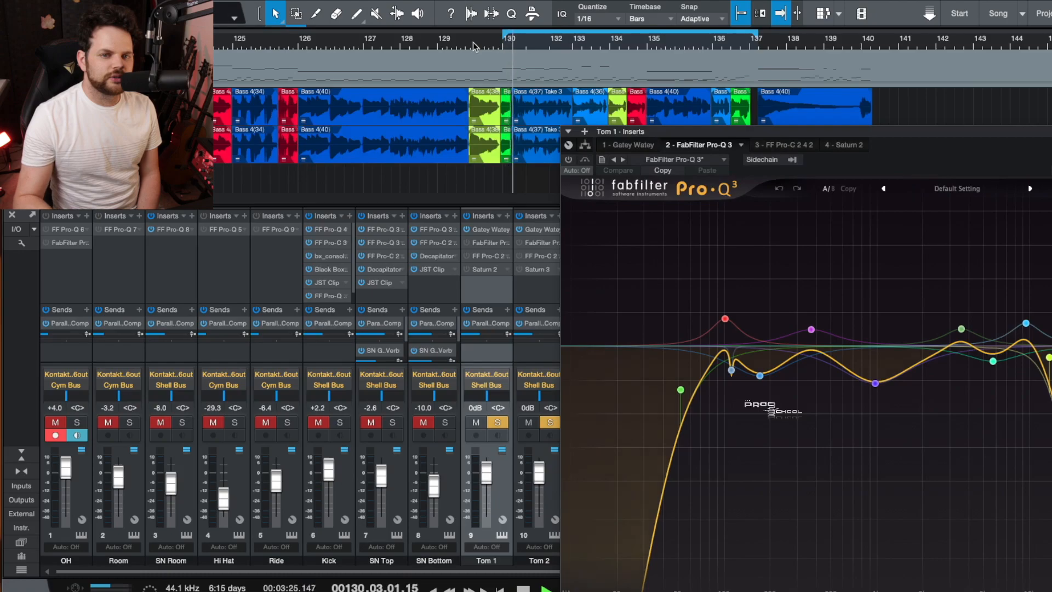
left_click(466, 242)
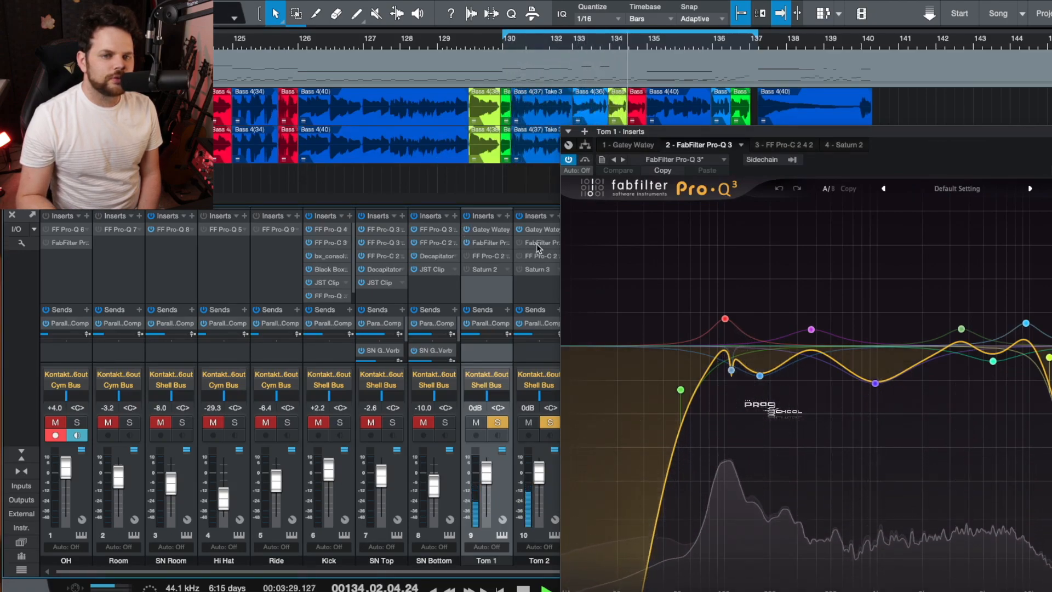
left_click(536, 303)
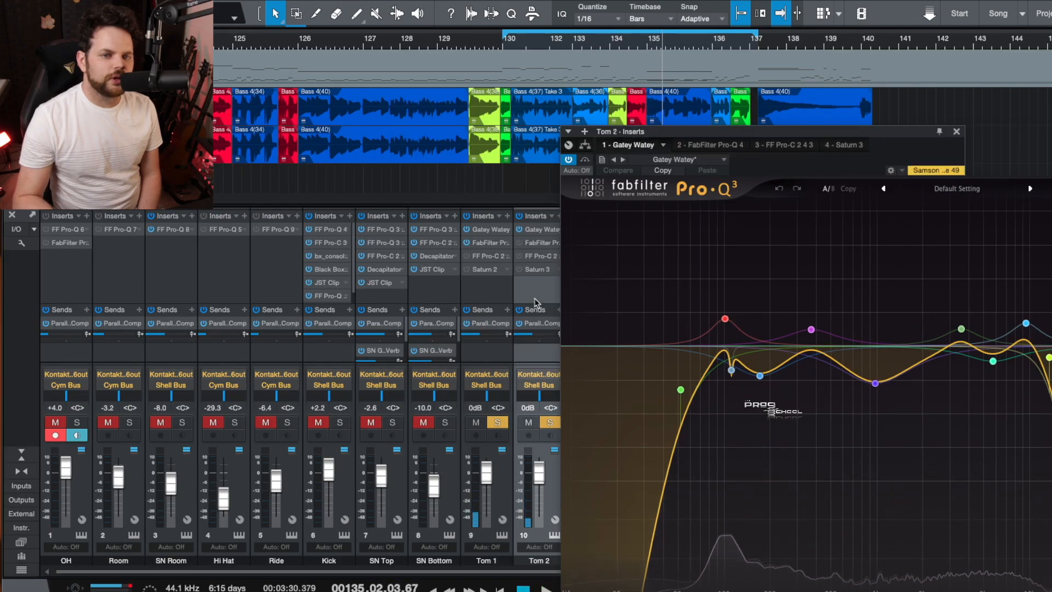
left_click(706, 146)
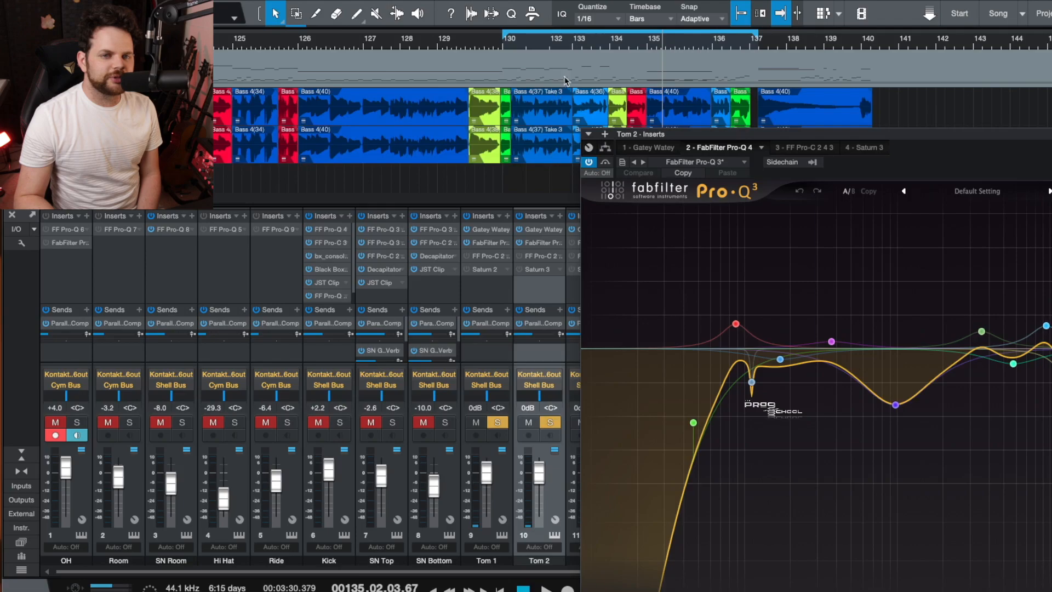
- Examine the Tom 3 FabFilter Pro-Q 5 curve, reset playback to bar 130, and close the plugin window
left_click(506, 46)
left_click_drag(723, 145, 802, 99)
left_click(578, 279)
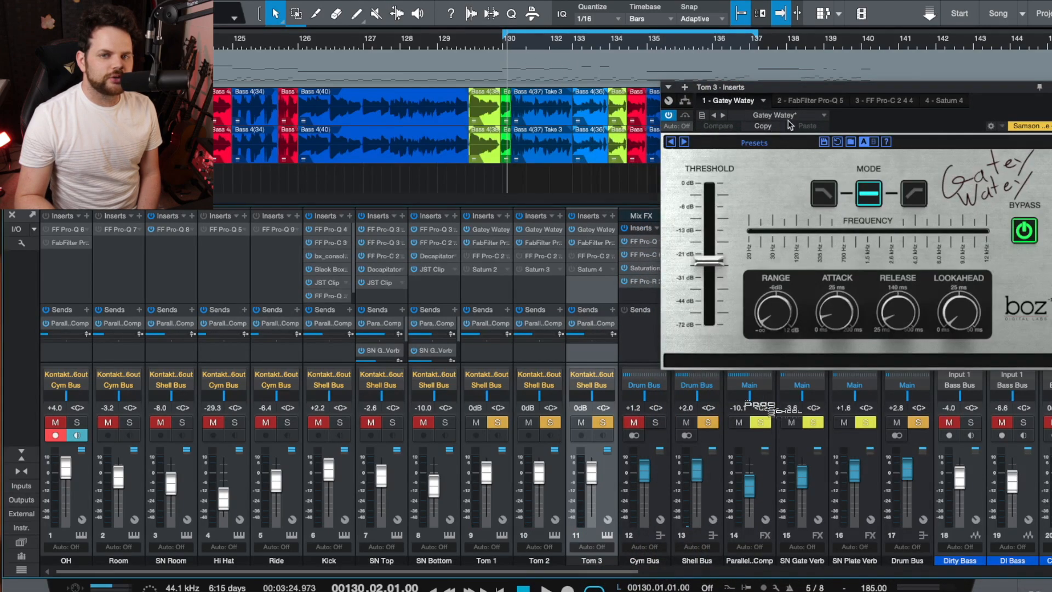
left_click(809, 99)
left_click_drag(805, 88, 222, 99)
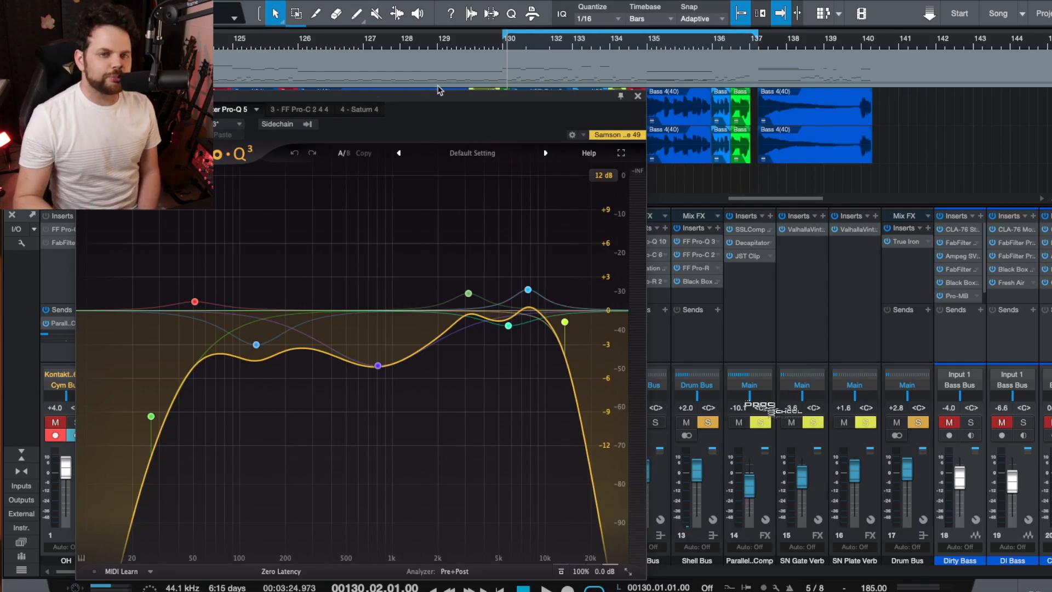
left_click(505, 45)
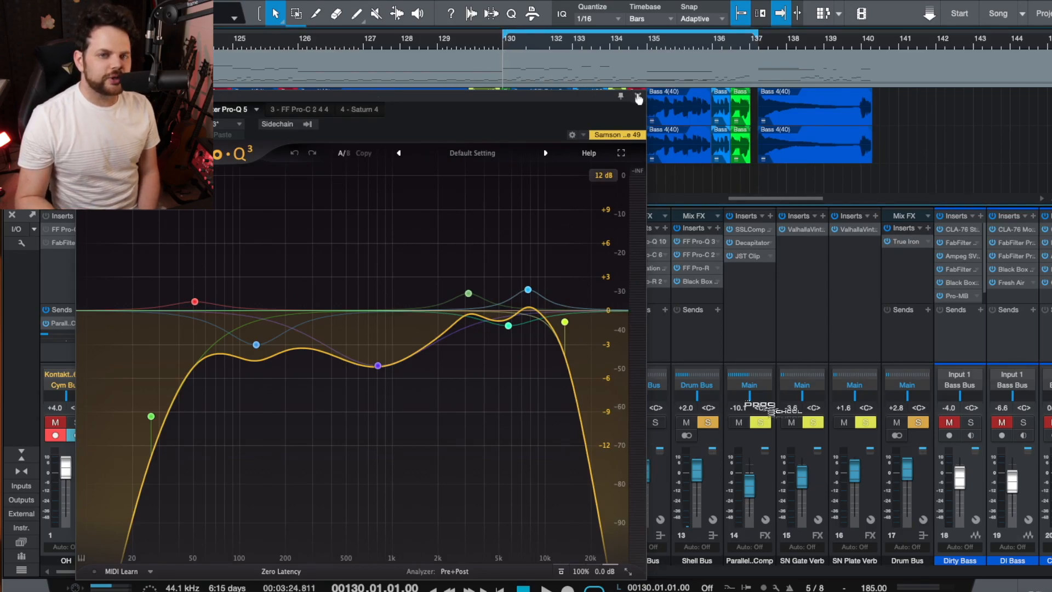
left_click(639, 97)
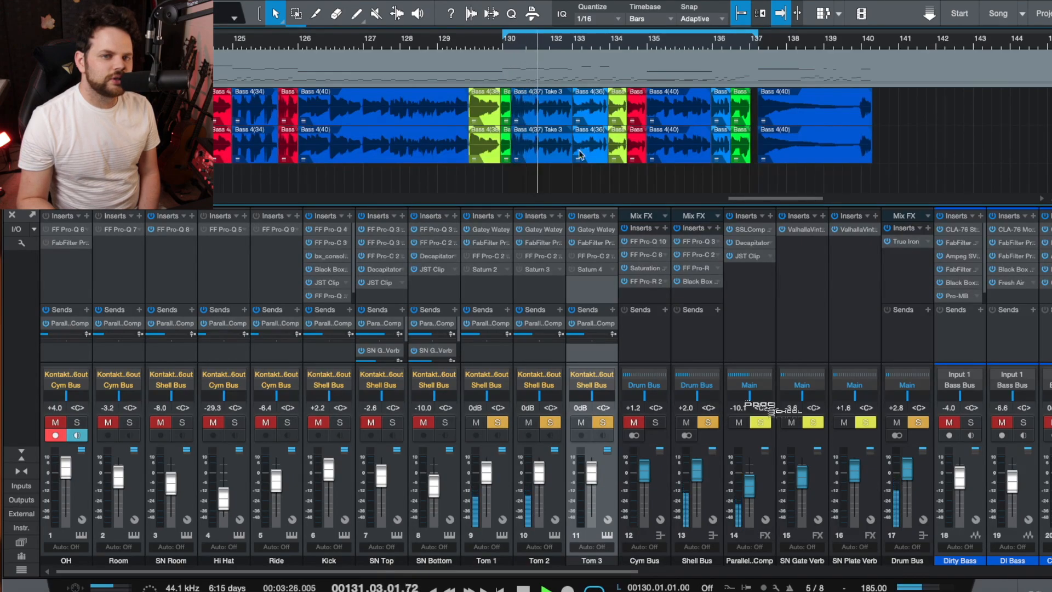
- Compare the toms with and without their EQ by toggling the Tom 1 Pro-Q during playback from bar 130
key("space")
left_click(468, 243)
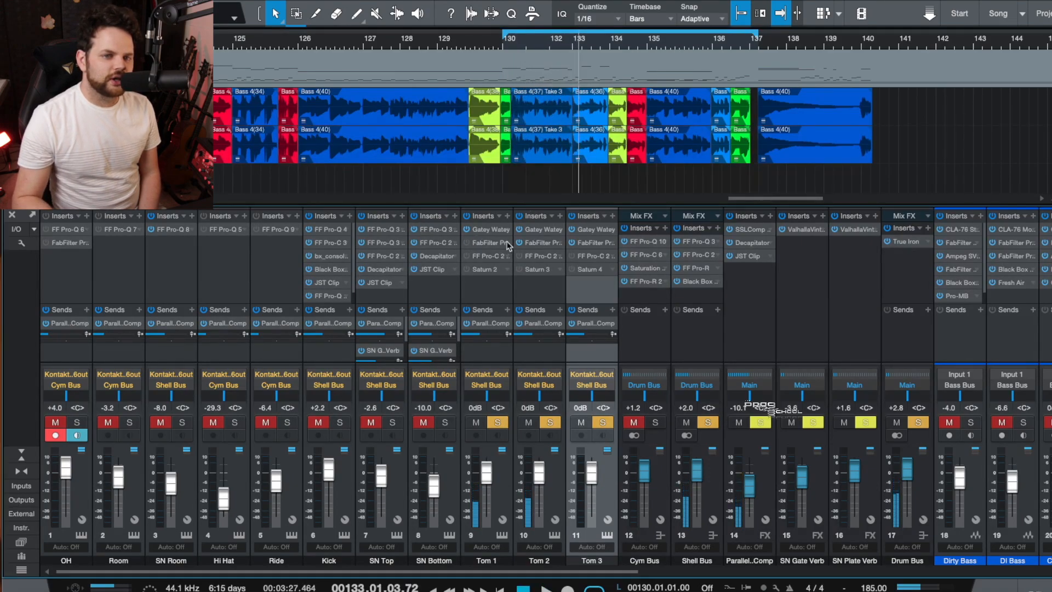
key("space")
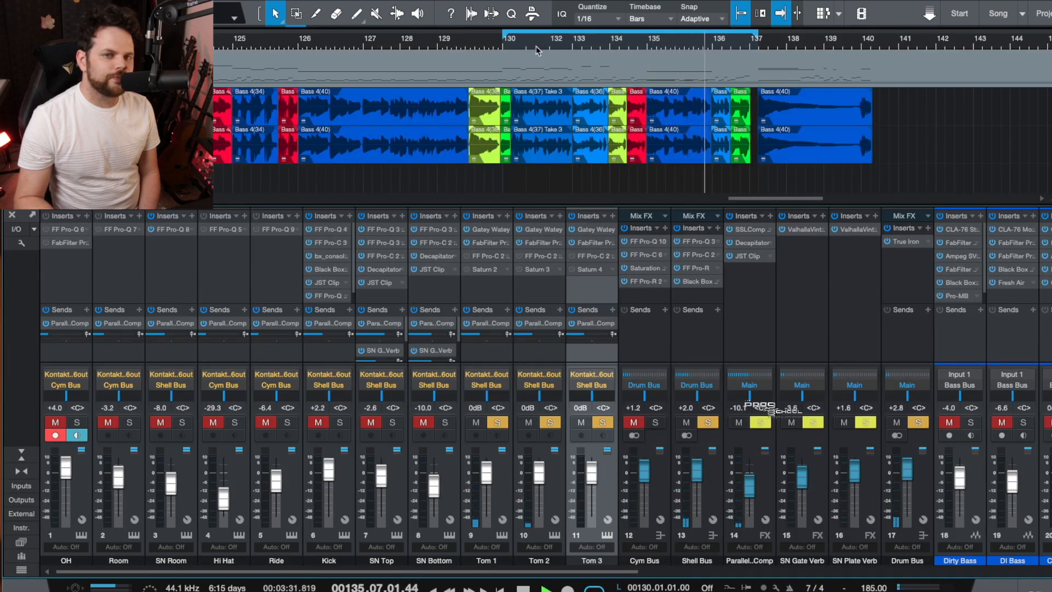
left_click(507, 49)
key("space")
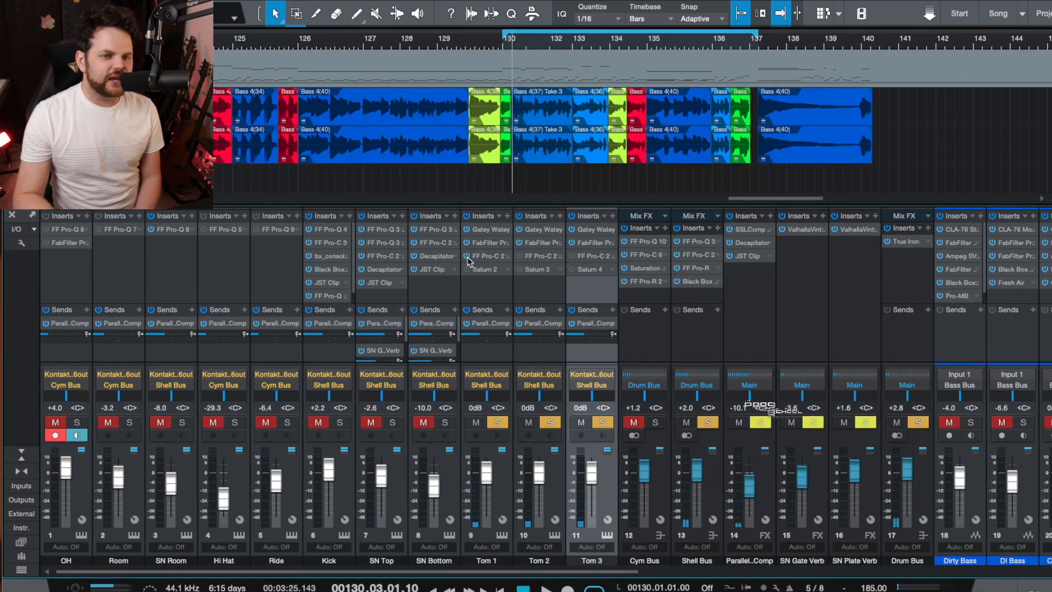
- Enable the FF Pro-C 2 compressors on all three toms and watch Tom 1's gain reduction during playback
left_click(507, 256)
left_click(521, 270)
key("space")
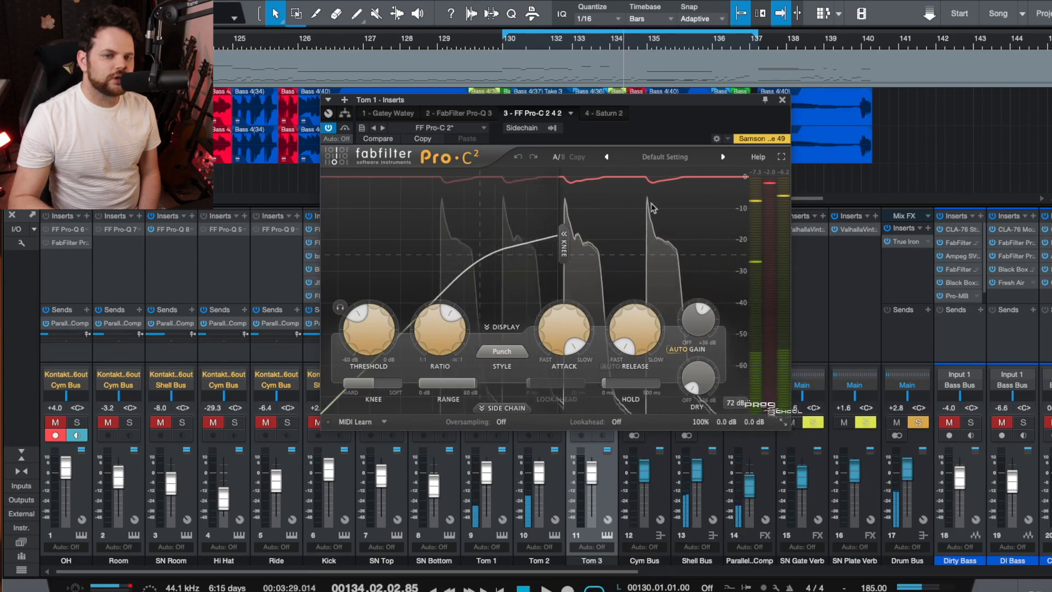
left_click(782, 100)
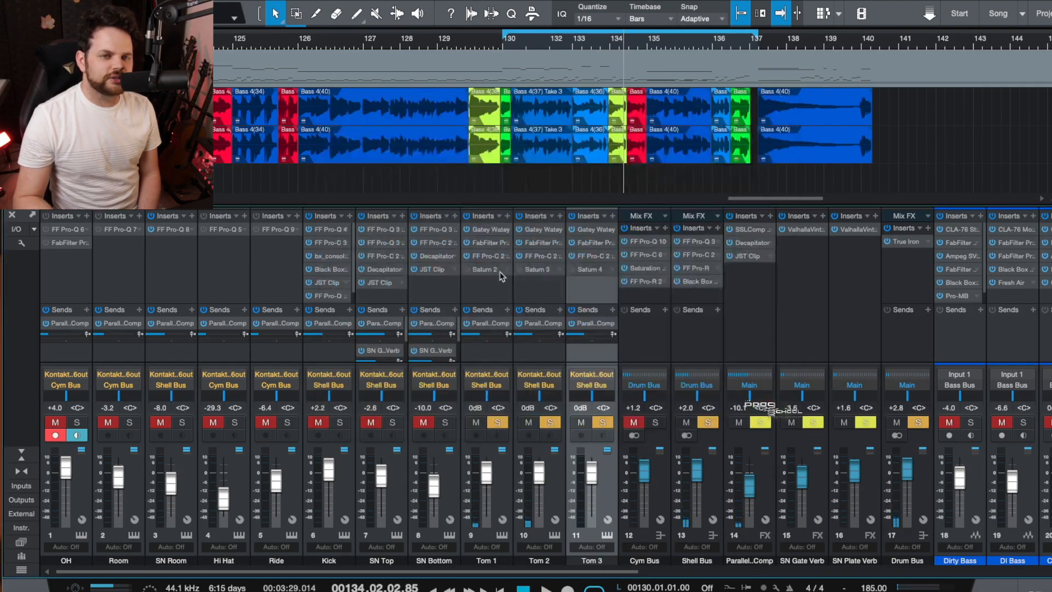
- Open Saturn 2 on Tom 1, inspect the Warm Tape and high-band Warm Tube settings, and close it
left_click(509, 273)
left_click(520, 283)
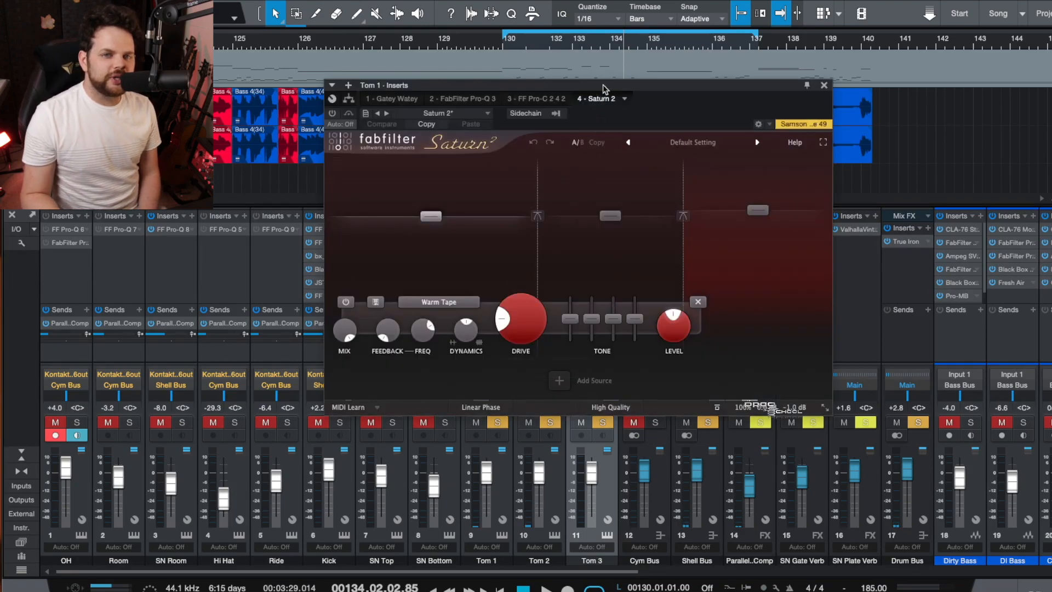
left_click_drag(603, 88, 637, 94)
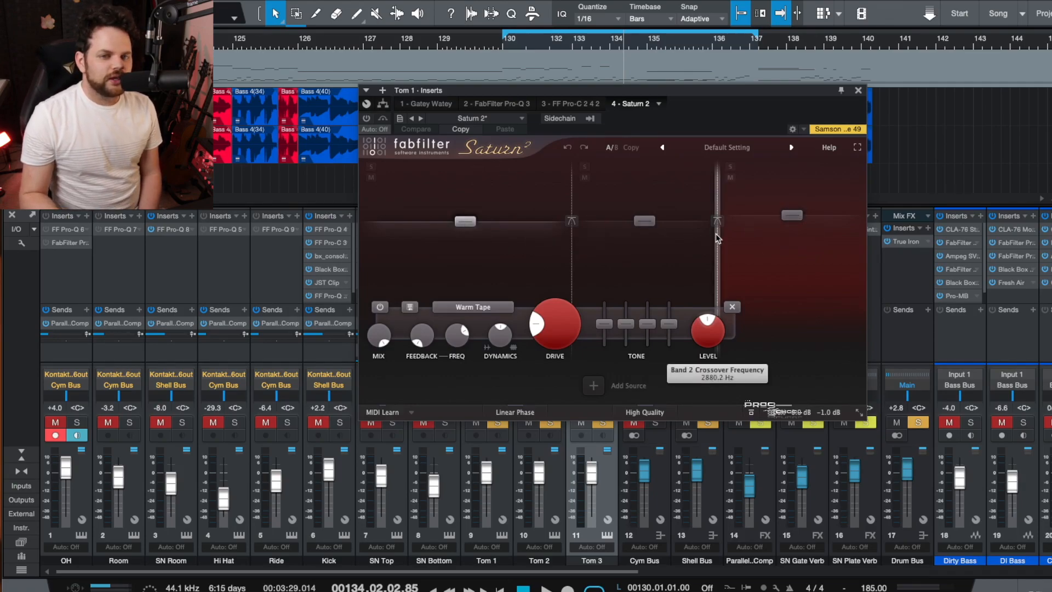
left_click(789, 220)
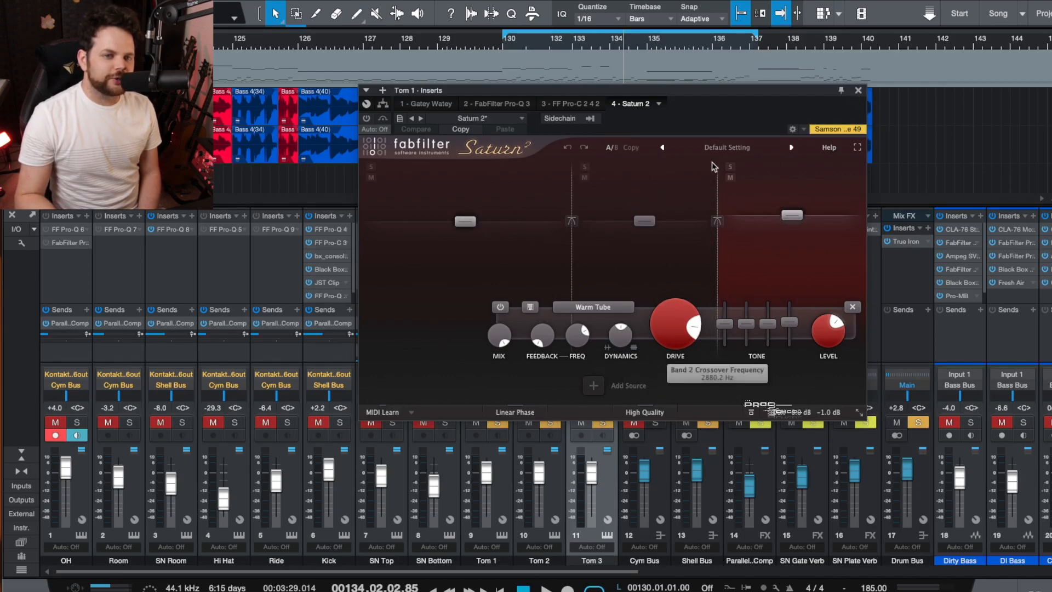
left_click(858, 91)
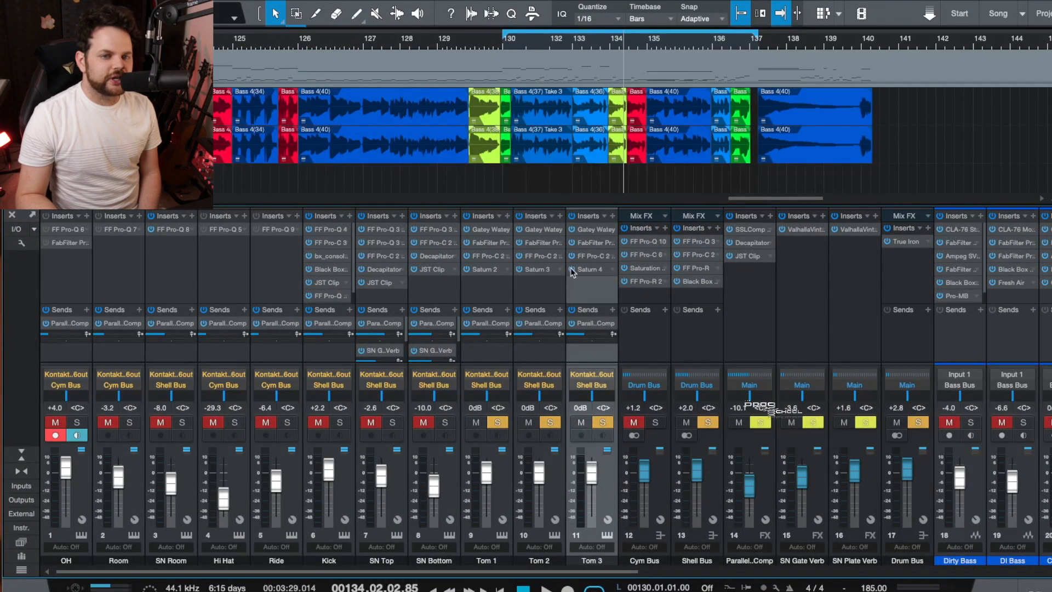
- Enable the Saturn saturation on all three toms, comparing playback with it bypassed and active
key("space")
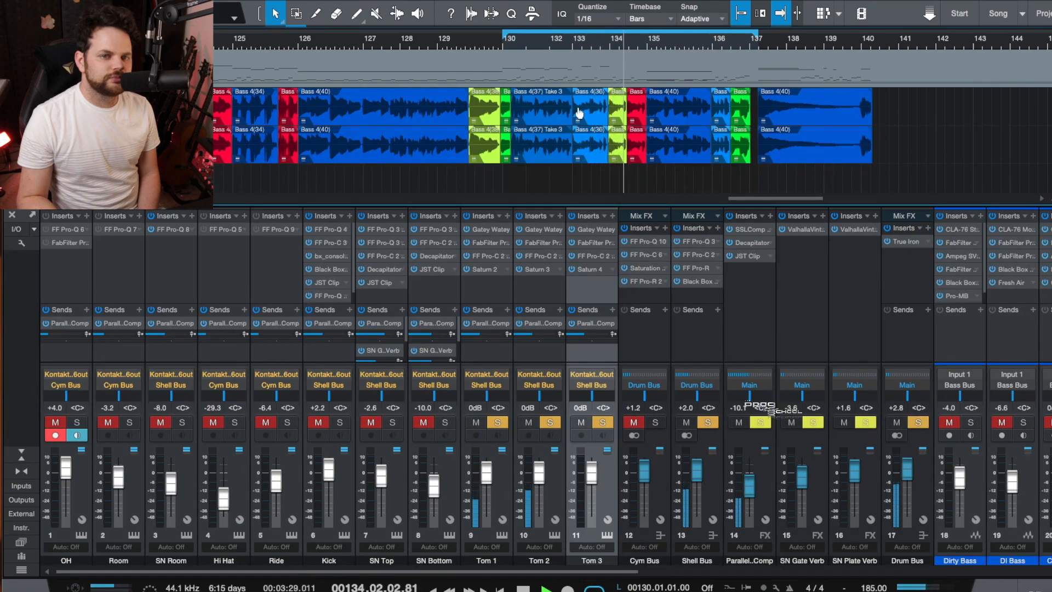
key("space")
left_click(466, 270)
left_click(571, 269)
key("space")
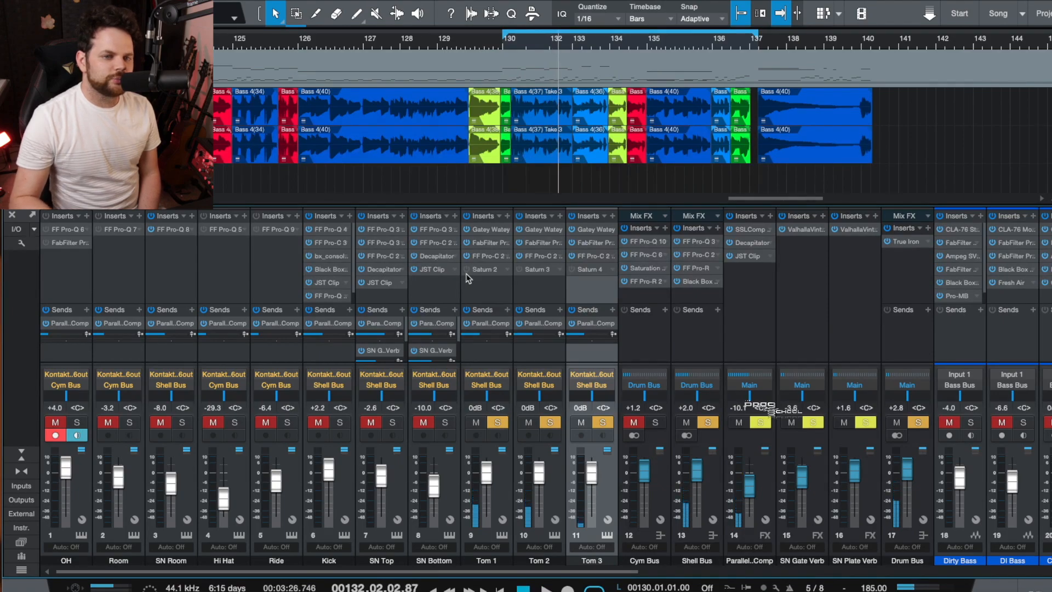
key("space")
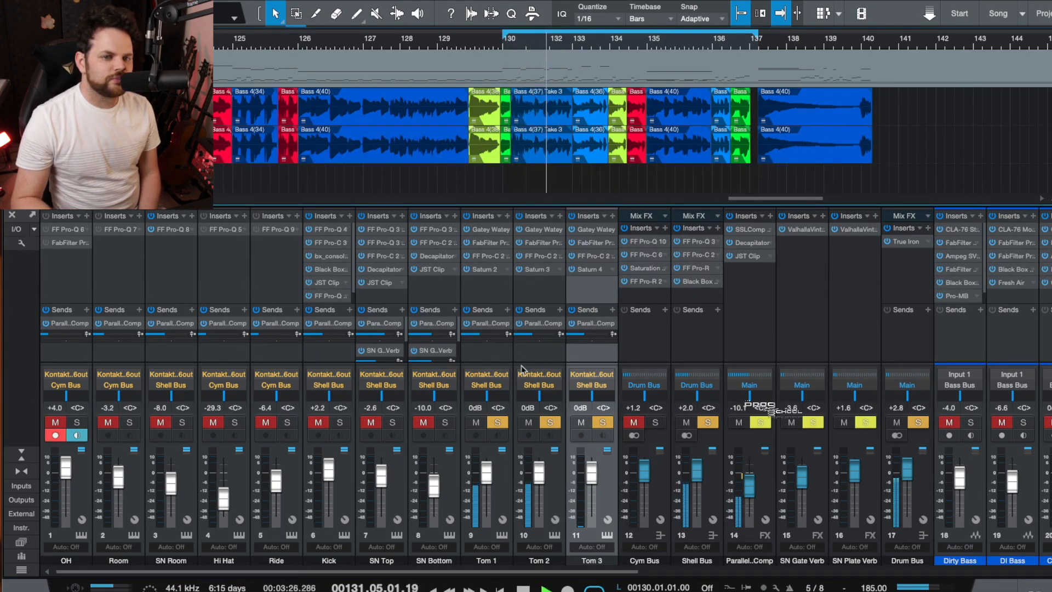
key("space")
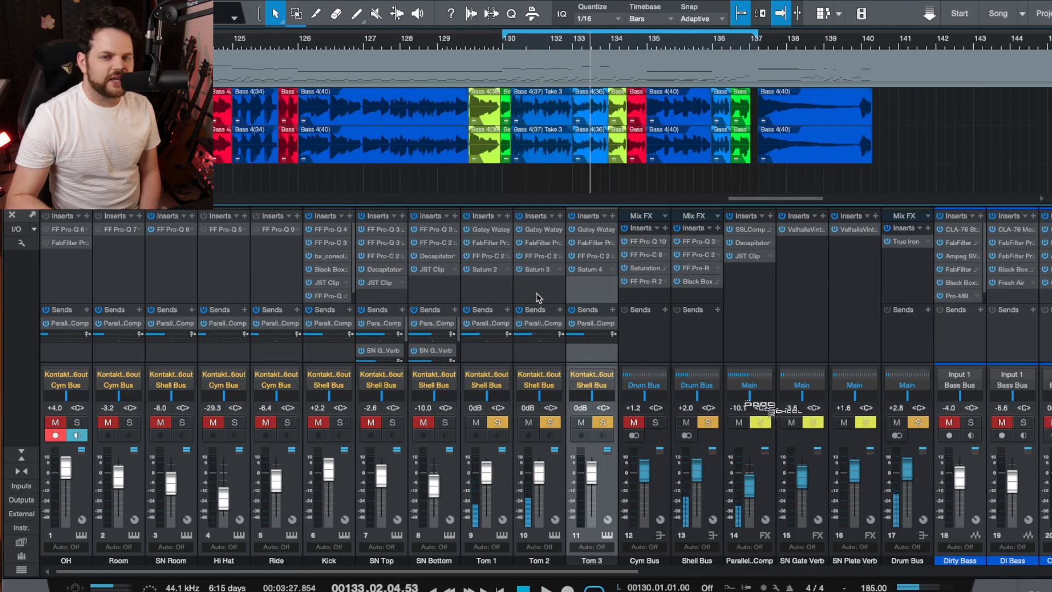
- Solo the kick, snare top and snare bottom alongside the toms, play from bar 130, and turn off looping
left_click(445, 422)
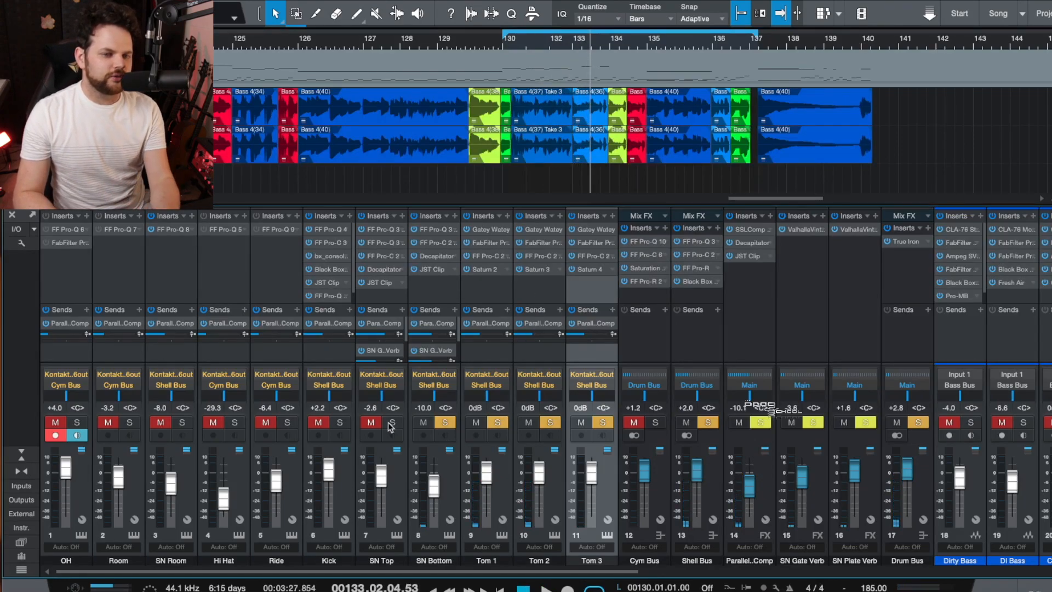
scroll(529, 107, "down", 3)
left_click(503, 40)
key("space")
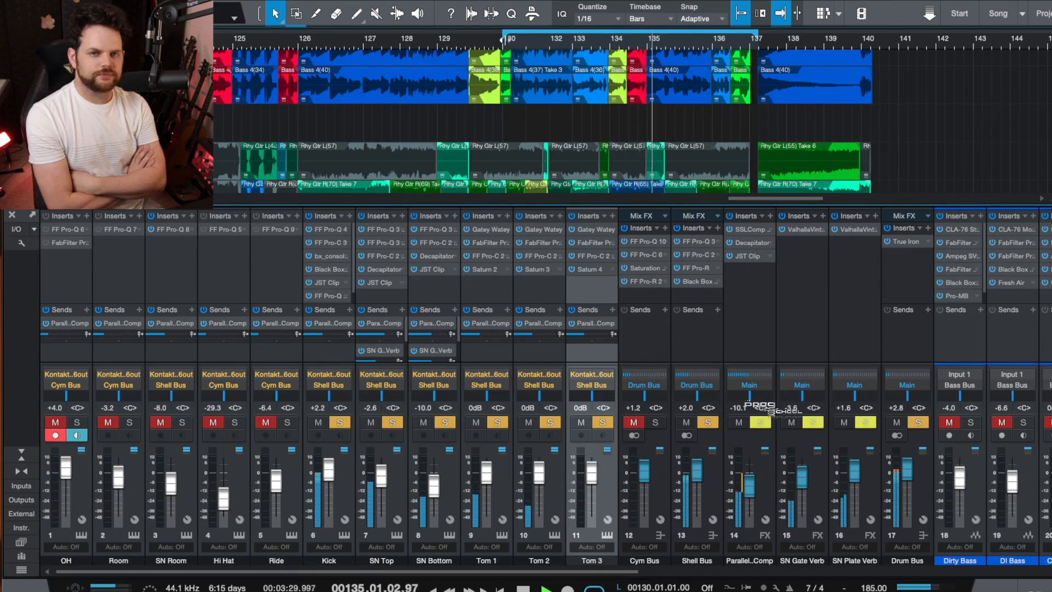
left_click(594, 589)
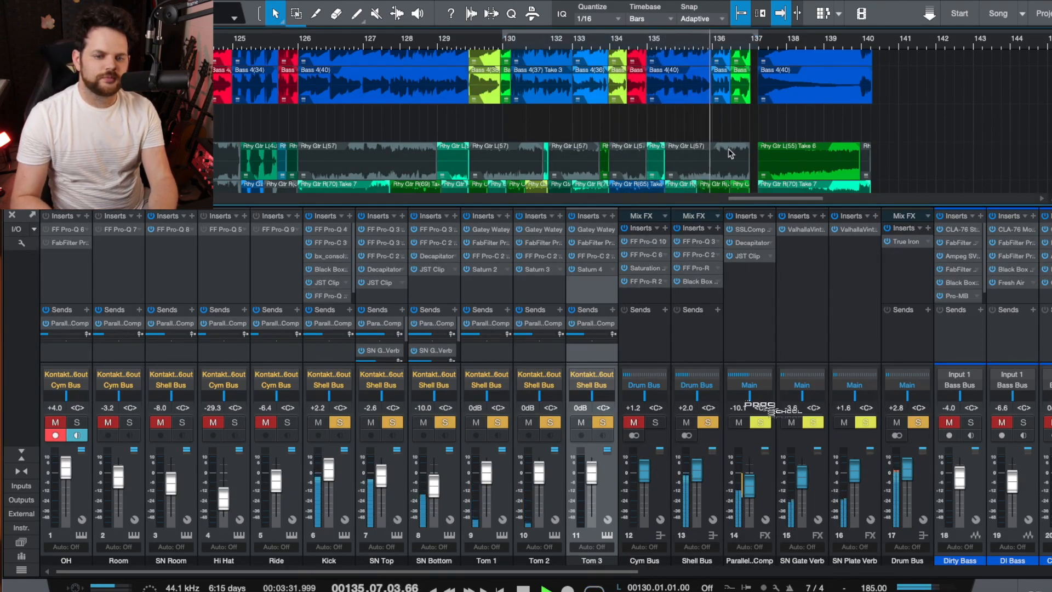
scroll(743, 108, "up", 2)
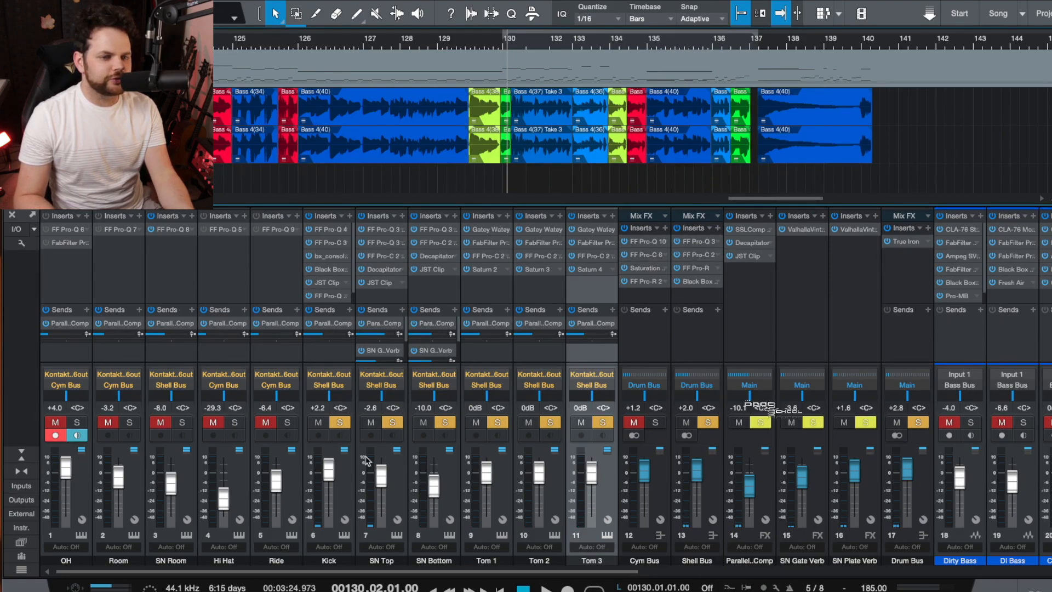
- Solo the OH channel in place of the shells and play the overheads from bar 9
left_click(81, 423)
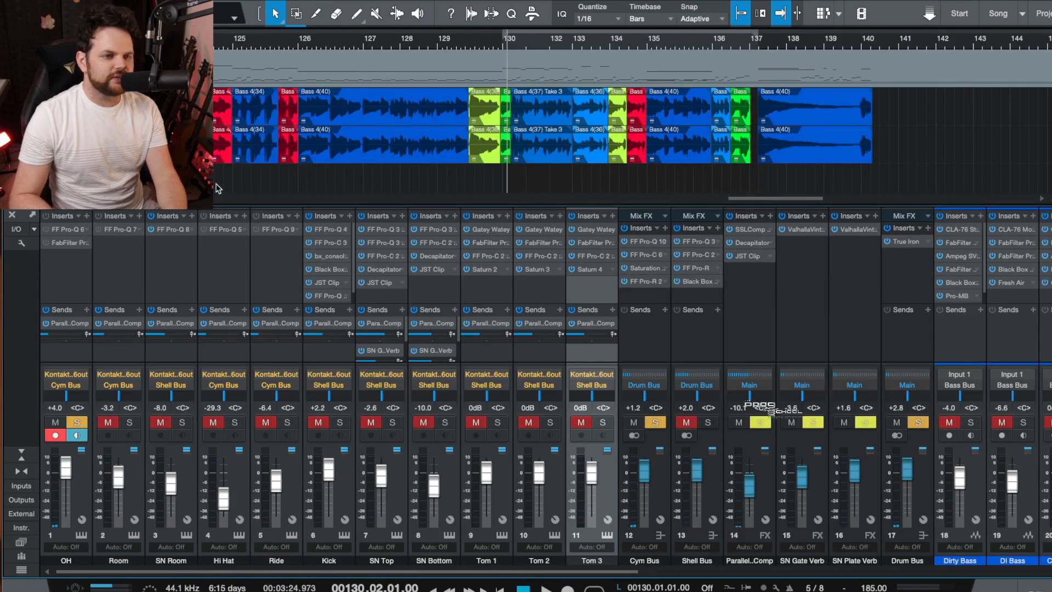
scroll(218, 188, "left", 20)
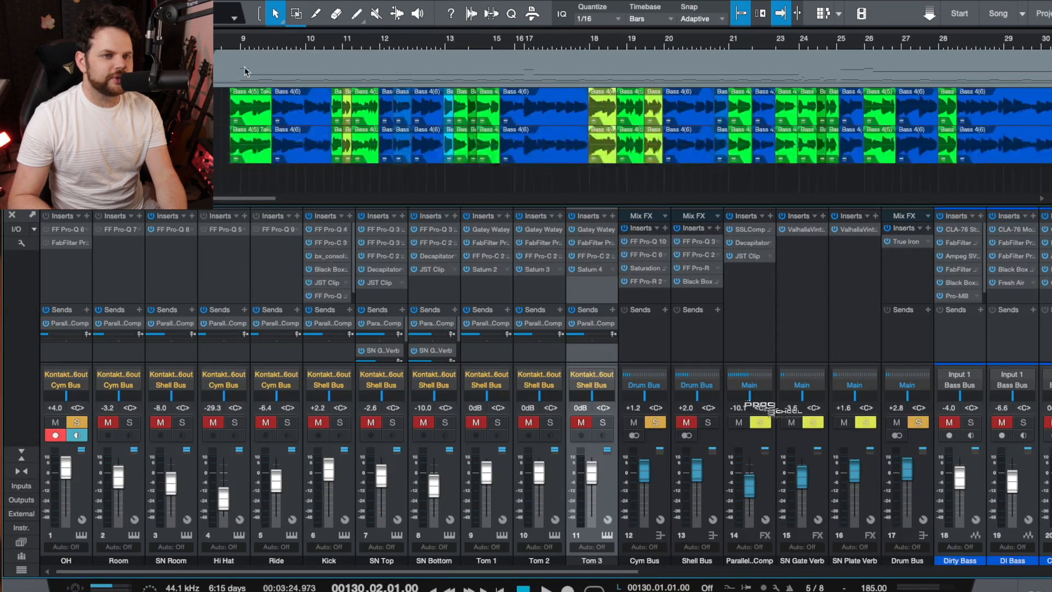
left_click(236, 41)
key("space")
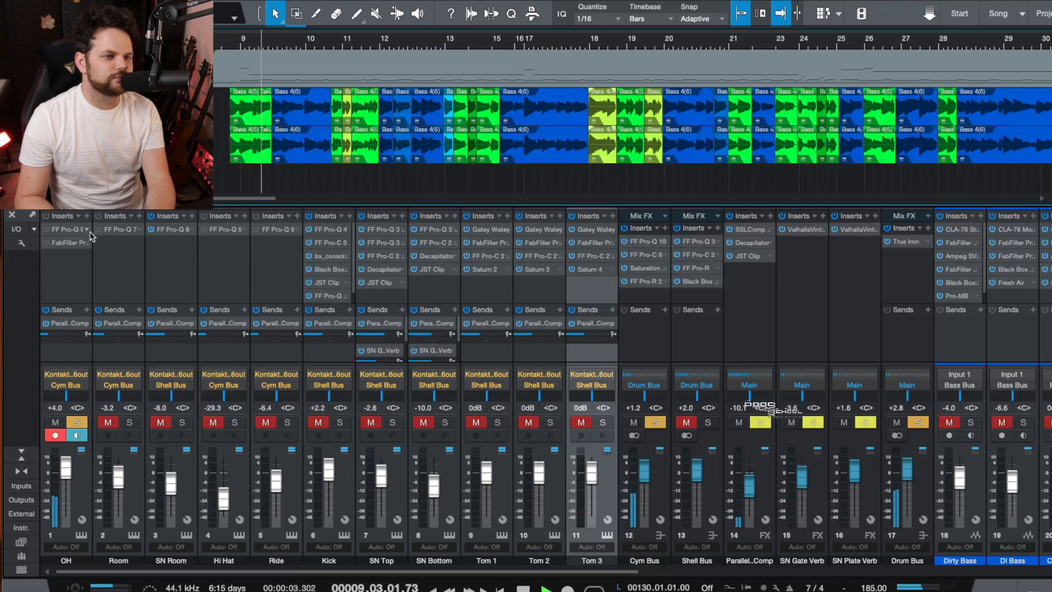
- Open the FF Pro-Q 6 insert on the OH channel, enable it, and listen to the equalized overheads
left_click(80, 218)
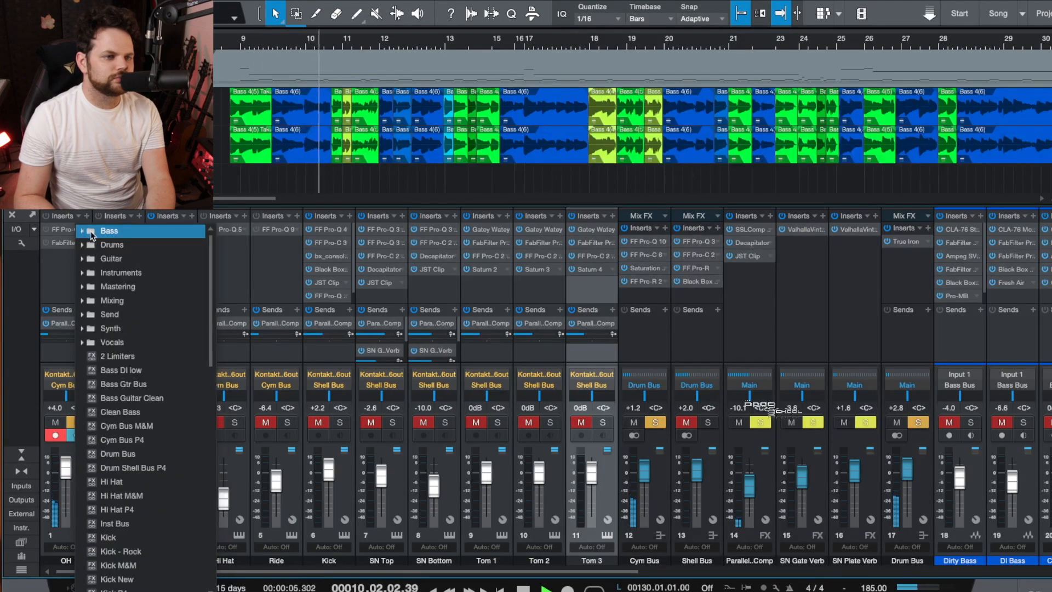
right_click(59, 230)
left_click(94, 244)
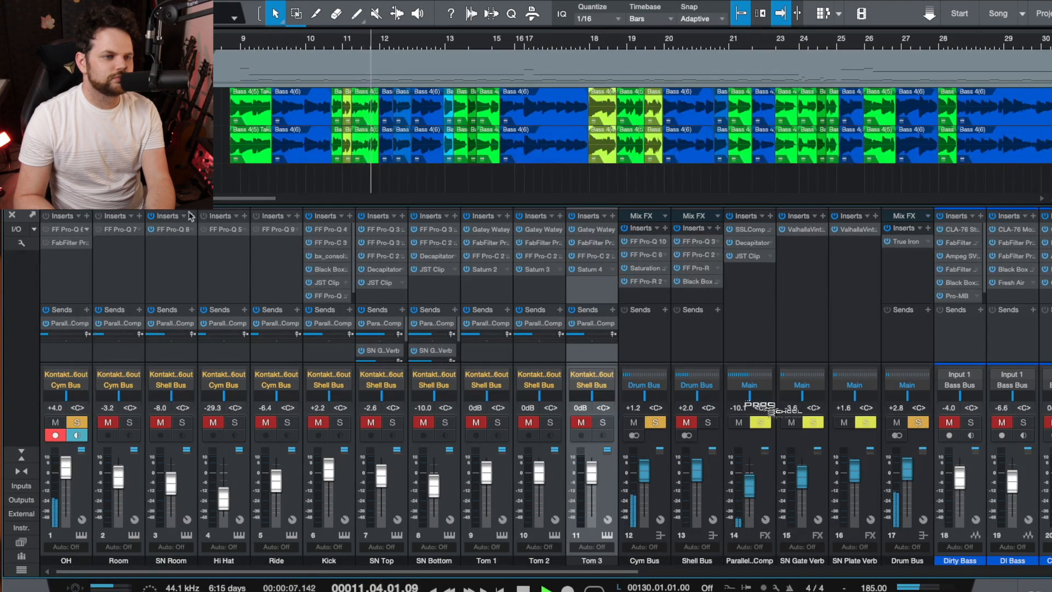
key("space")
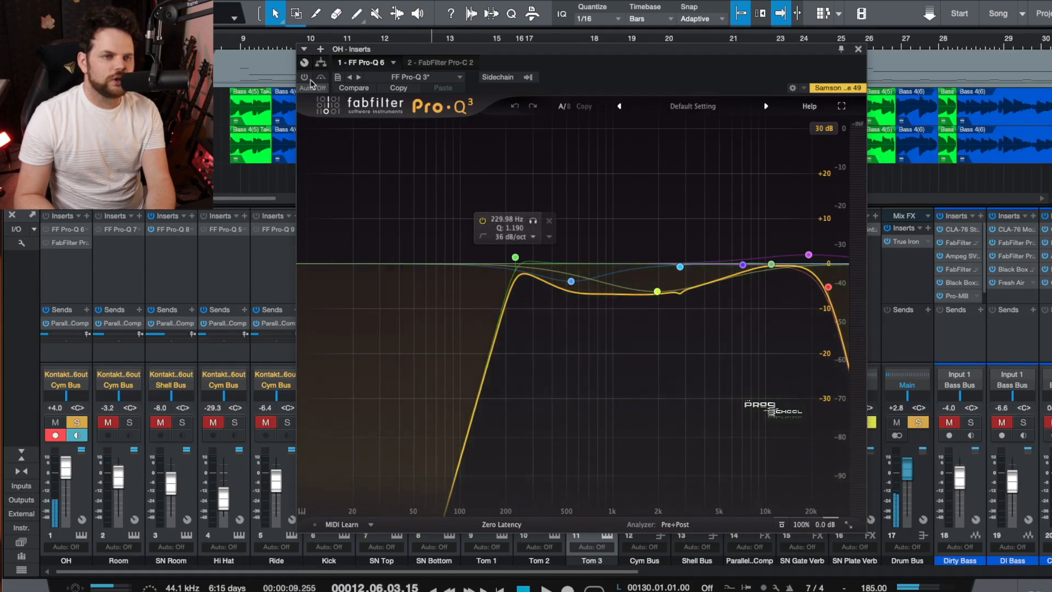
key("space")
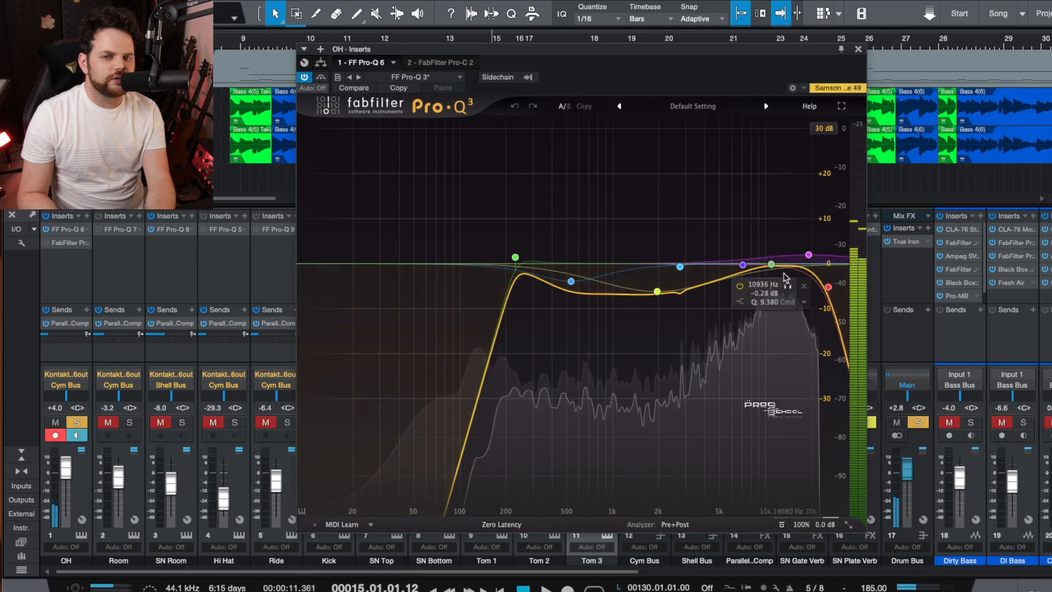
key("space")
- Enable FabFilter Pro-C 2 on the OH channel, listen to the compressed overheads, and return playback to bar 9
left_click(438, 62)
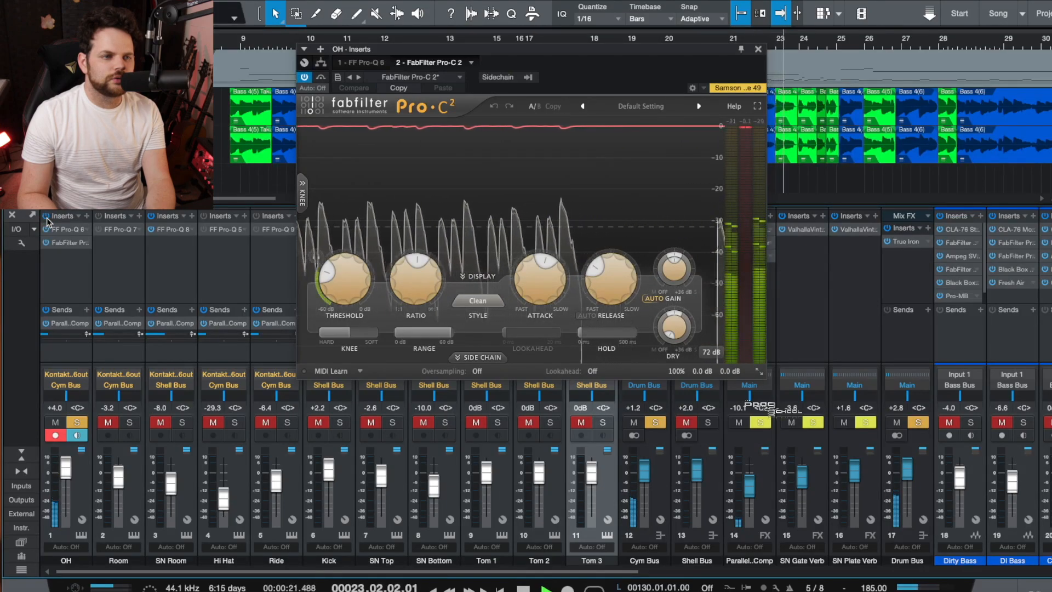
key("space")
left_click(758, 50)
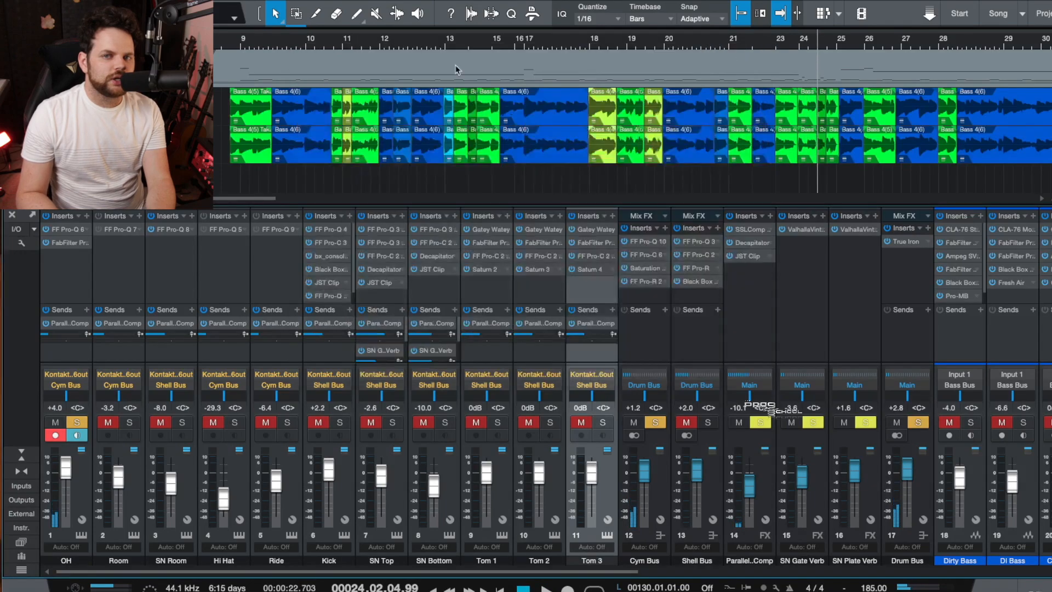
key("Home")
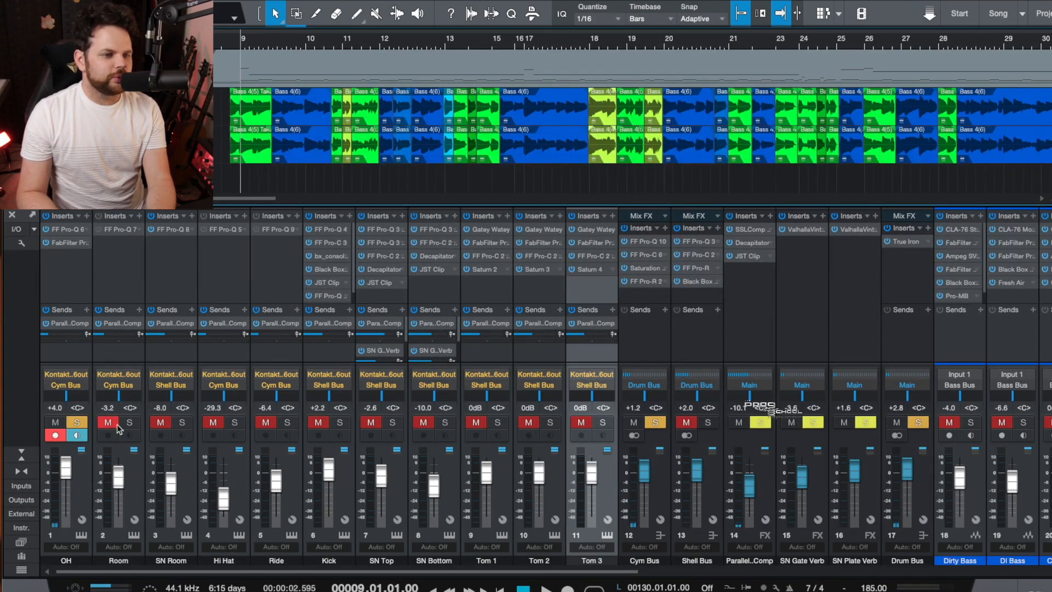
- Add the Room channel to the overhead solo, play from bar 9, and unsolo OH to hear the room alone
left_click(133, 436)
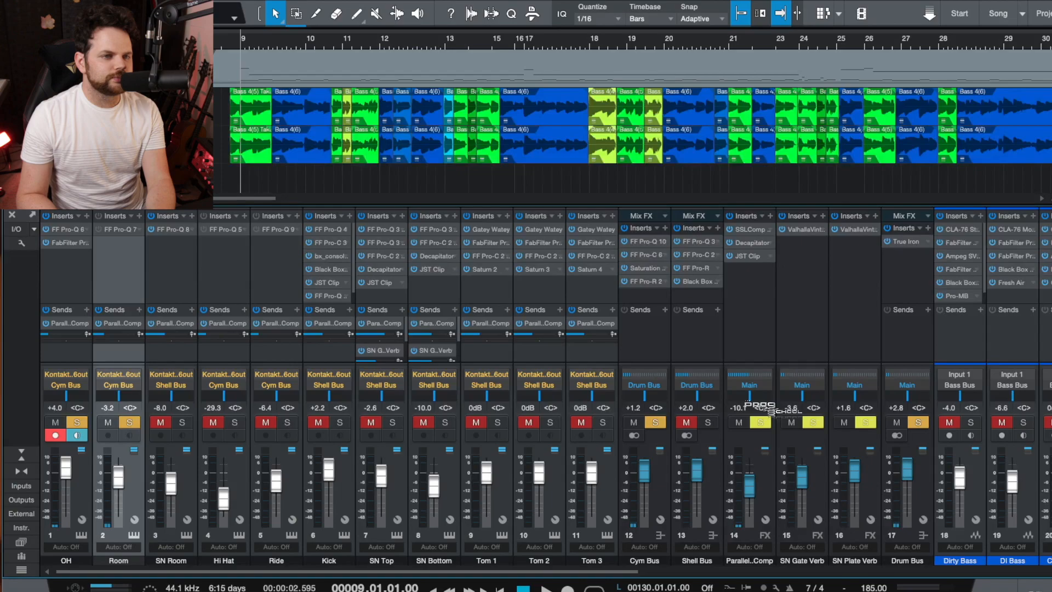
left_click(232, 44)
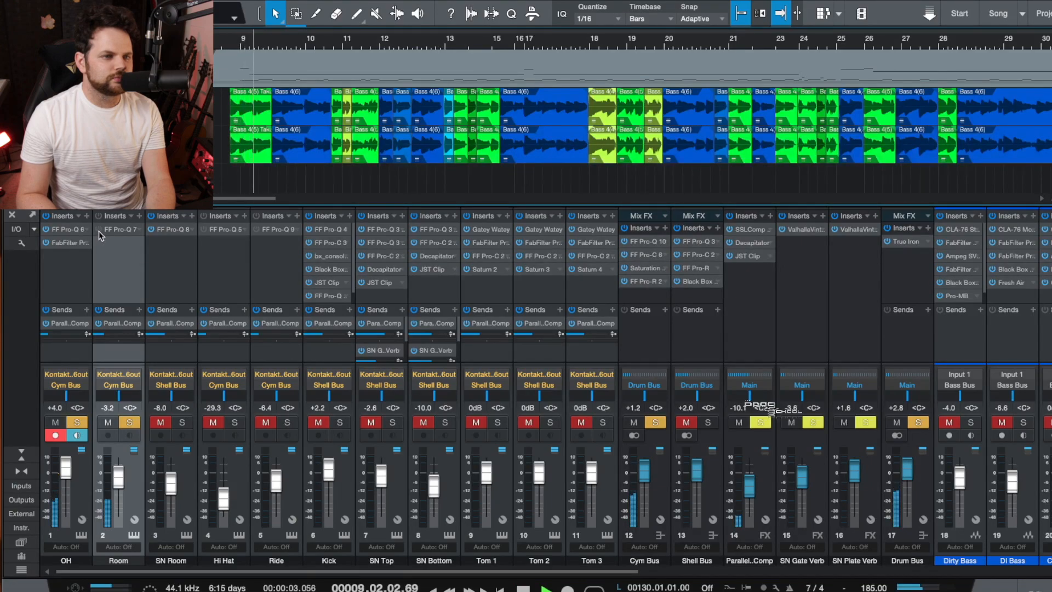
left_click(77, 422)
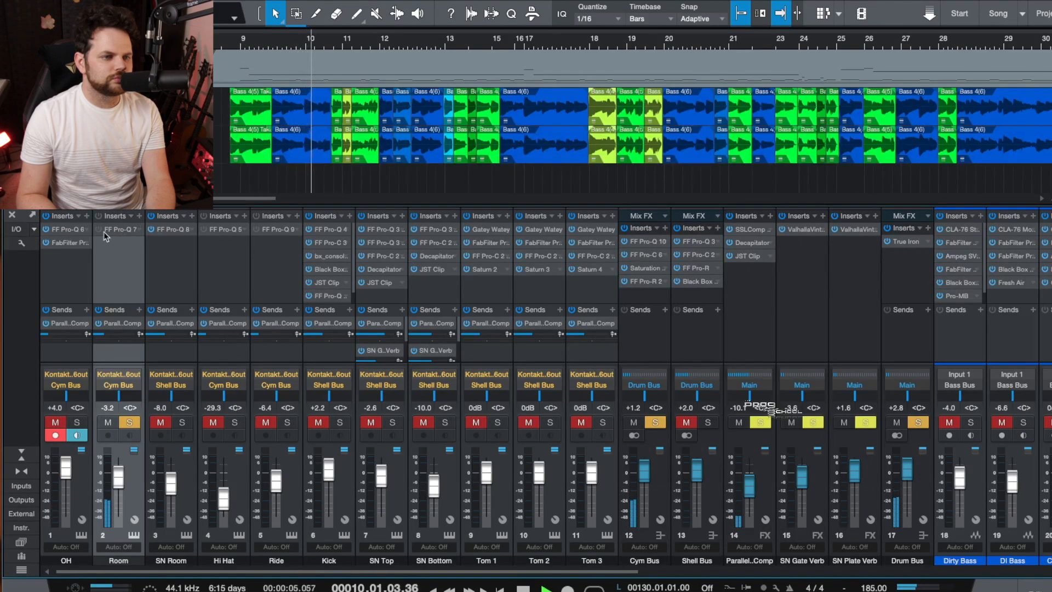
- Open the FF Pro-Q 7 insert on the Room channel, enable it, and listen to the equalized room
left_click(137, 230)
left_click(156, 241)
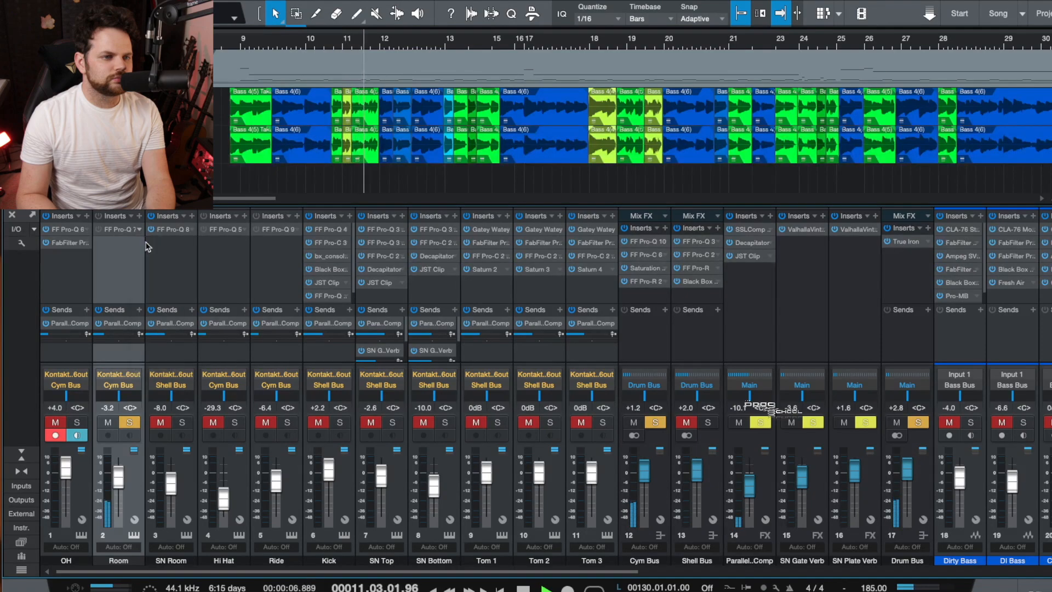
left_click(326, 129)
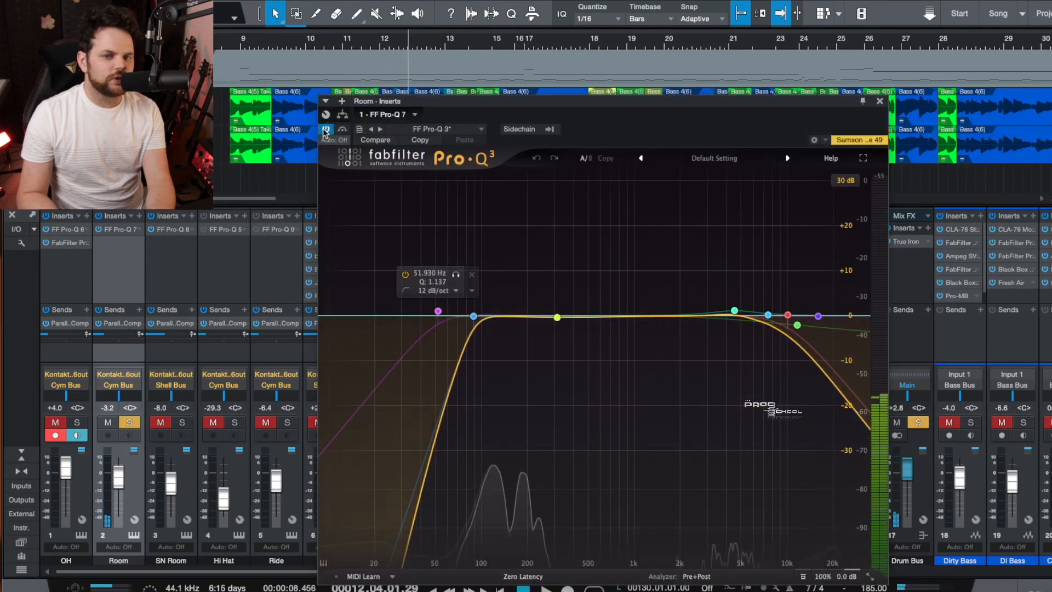
key("space")
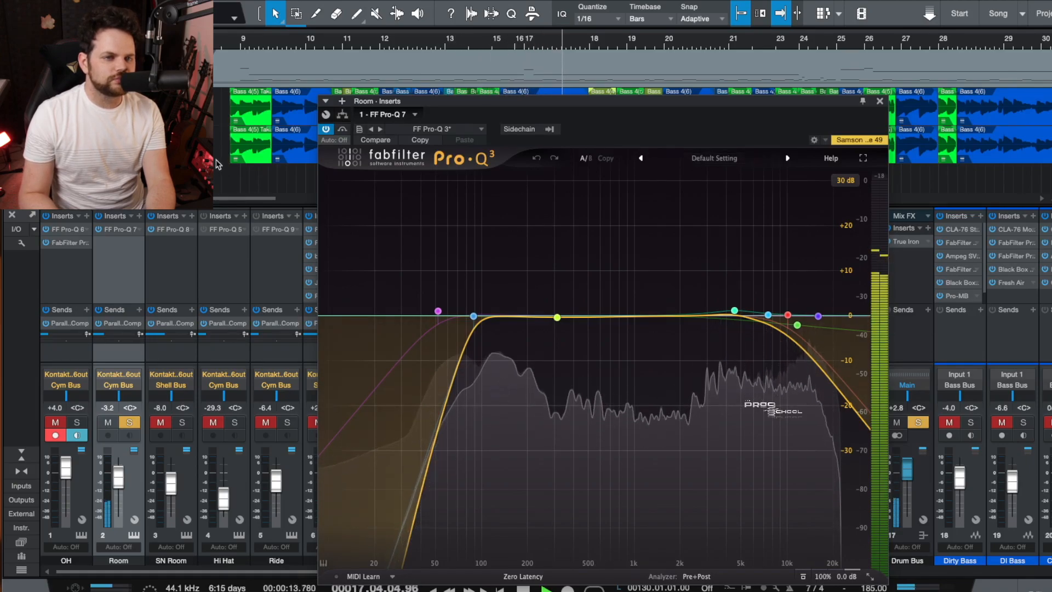
- Solo OH together with Room, listen to both from bar 9, and close the Room equalizer window
left_click(77, 421)
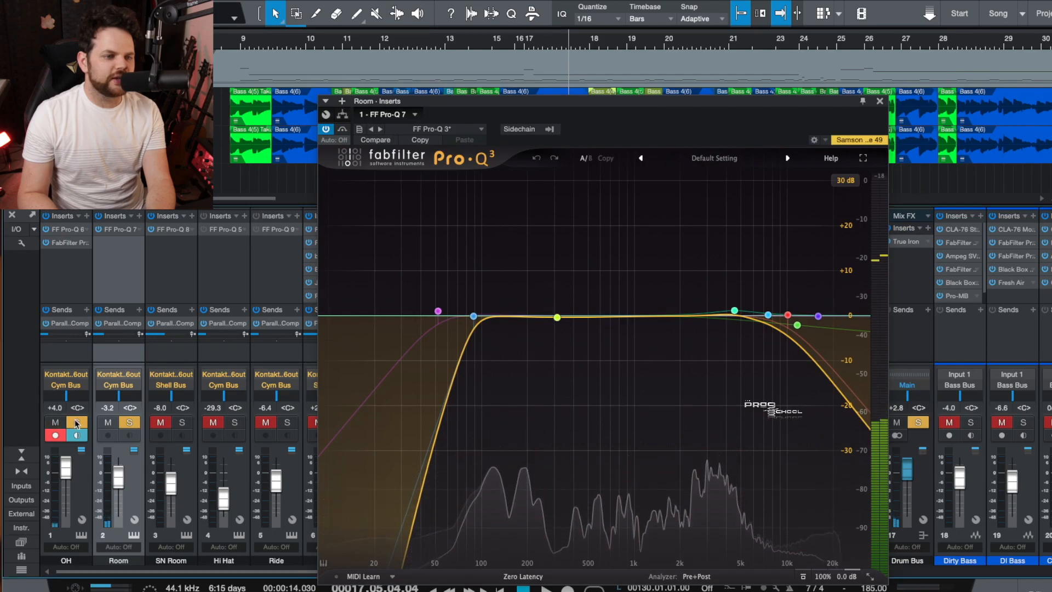
left_click(240, 44)
key("space")
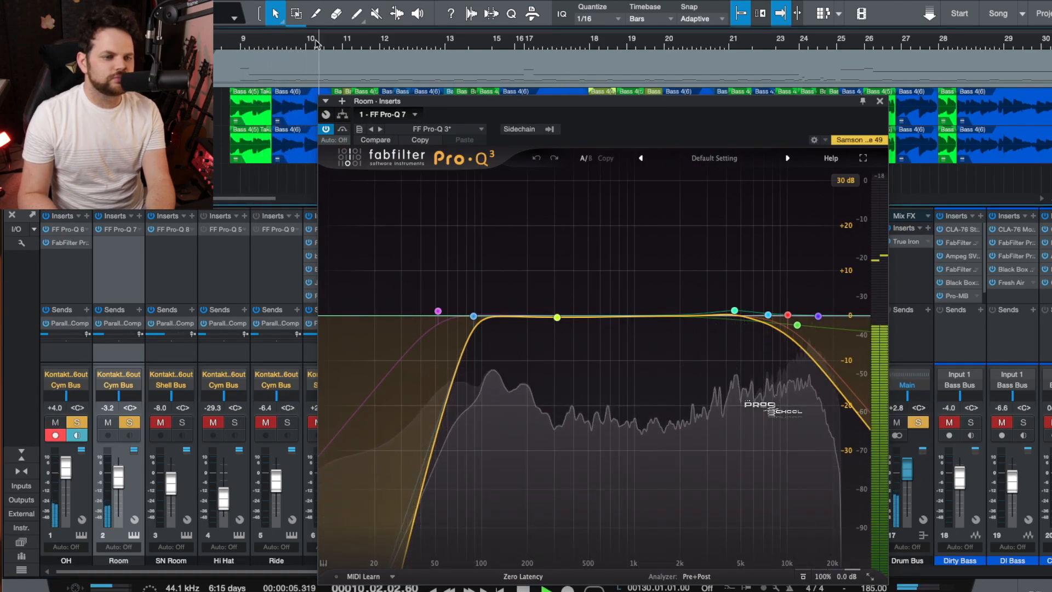
left_click(881, 101)
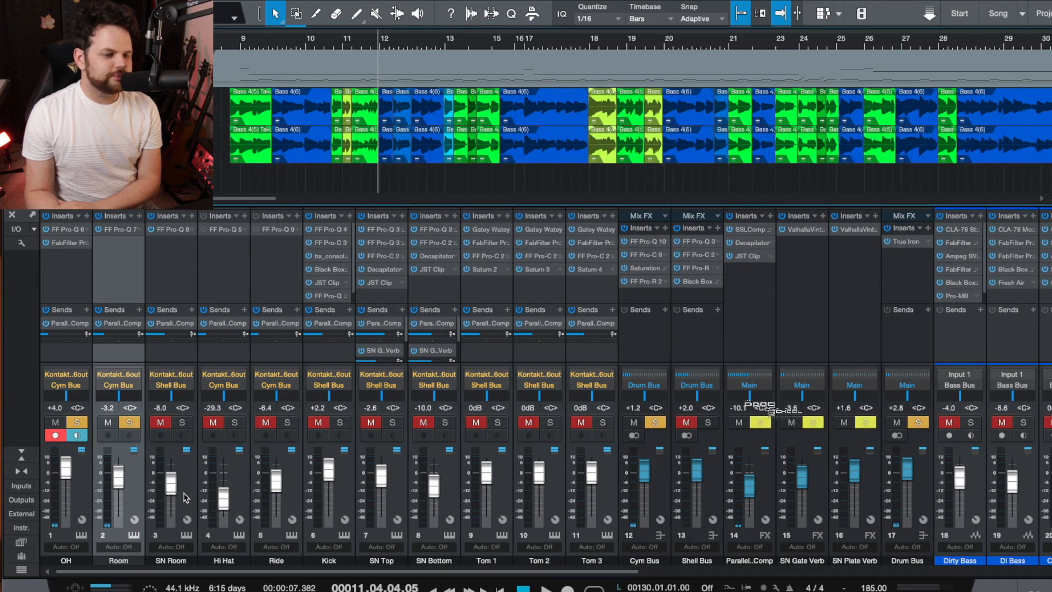
- Solo Hi Hat alongside OH and Room, play from bar 9, and switch its solo off and on to compare
left_click(243, 485)
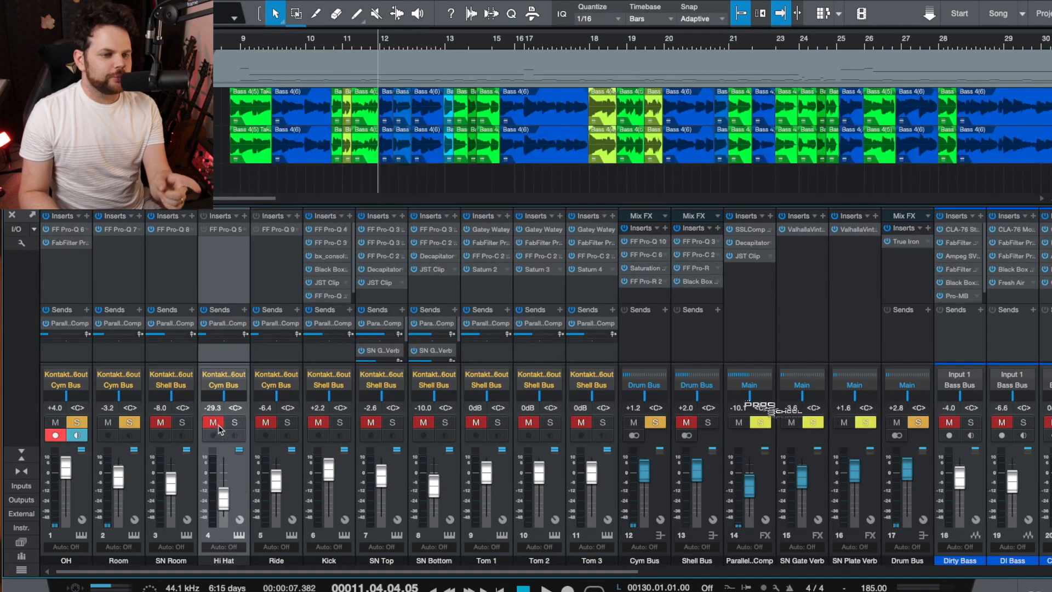
left_click(235, 422)
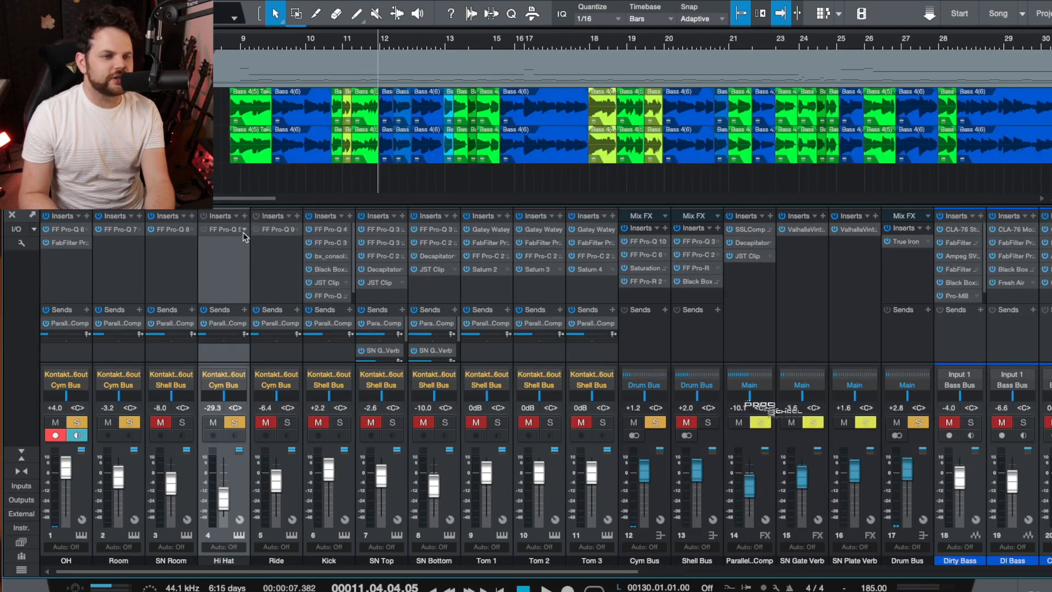
left_click(237, 45)
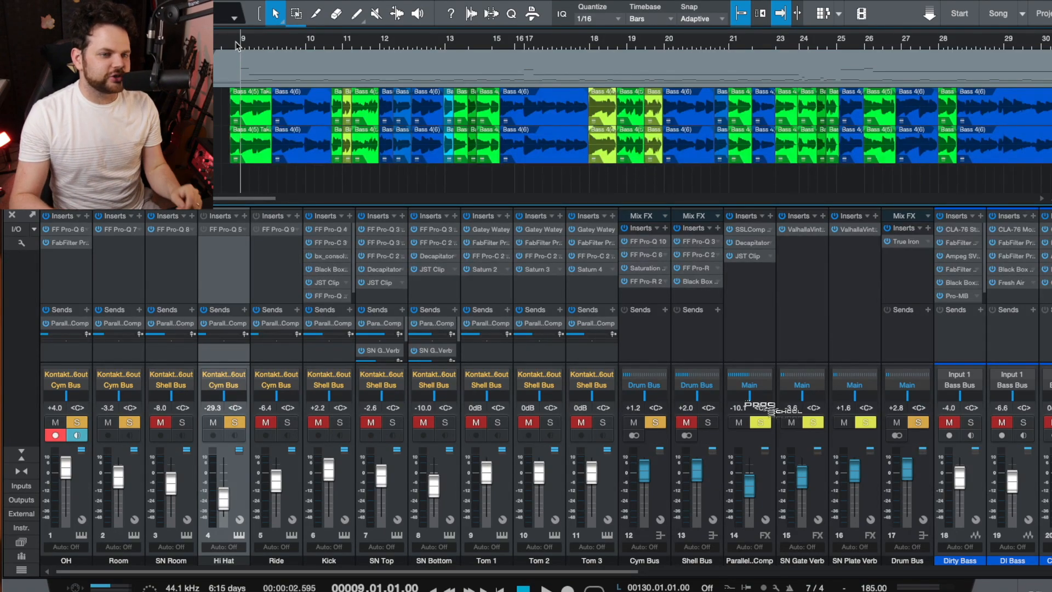
key("space")
left_click(235, 422)
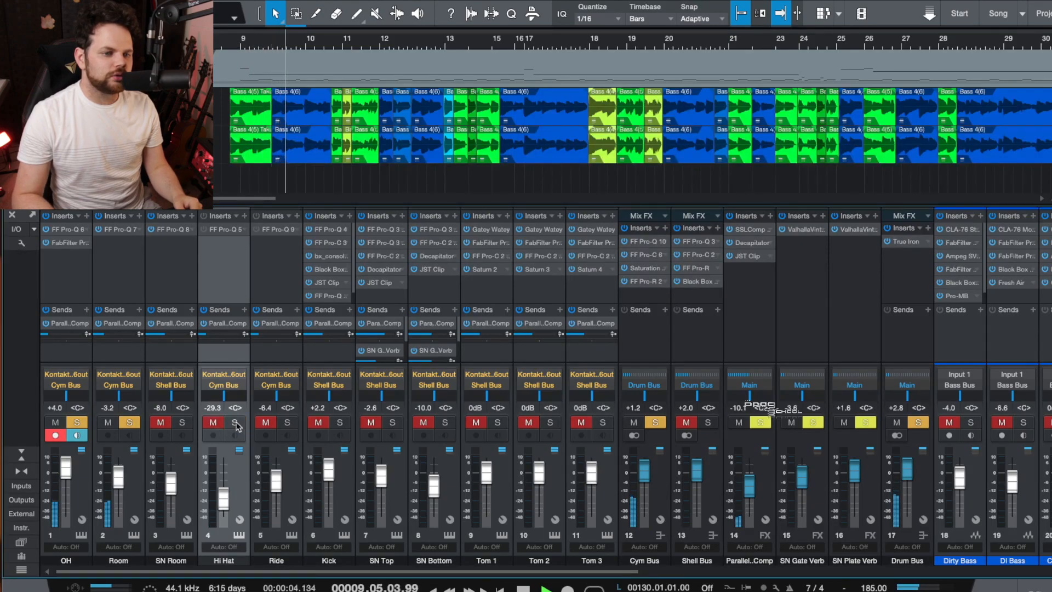
left_click(235, 422)
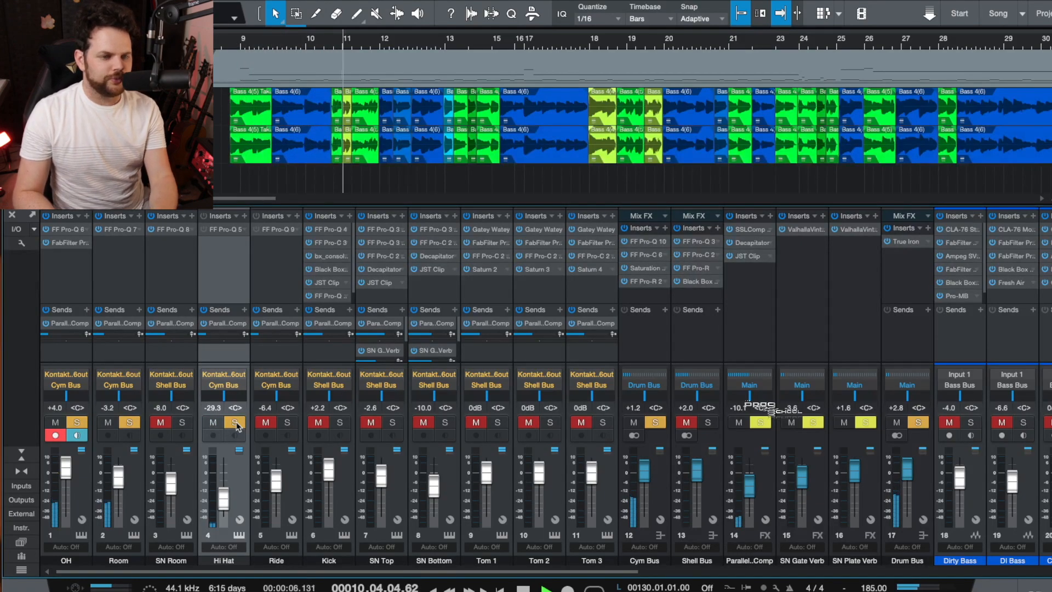
- Play the soloed cymbals from bar 52, then isolate the Ride channel as the only soloed cymbal
scroll(551, 134, "right", 20)
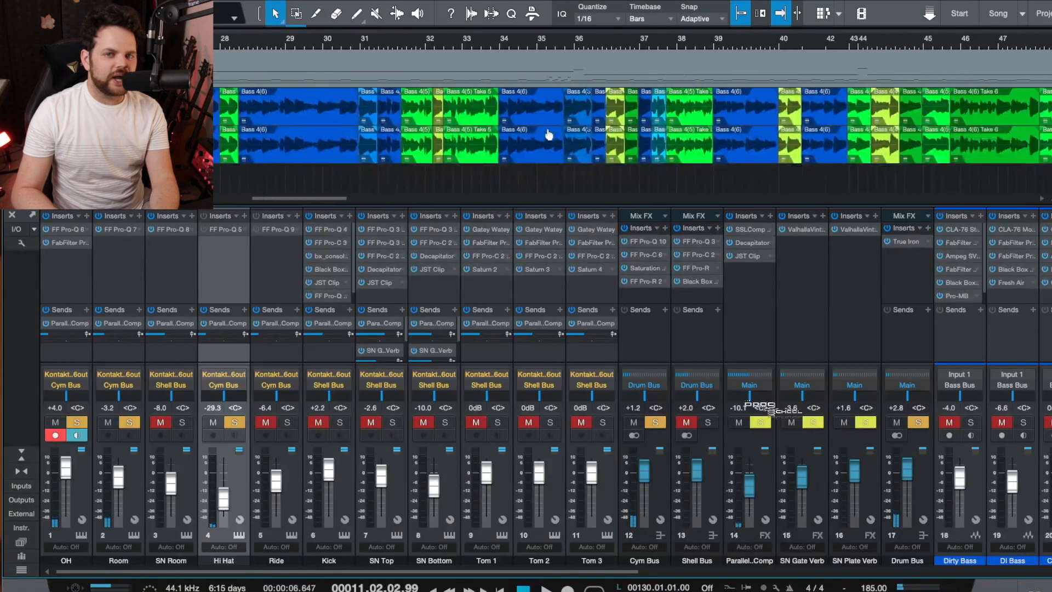
scroll(548, 134, "right", 2)
left_click(736, 42)
key("space")
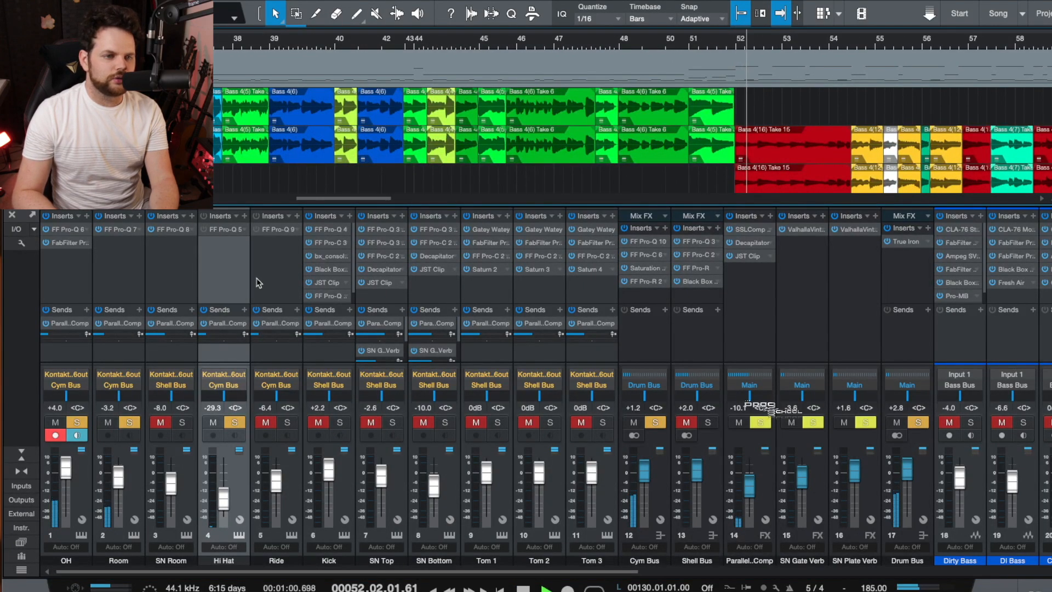
left_click(288, 425)
left_click(288, 424, "alt")
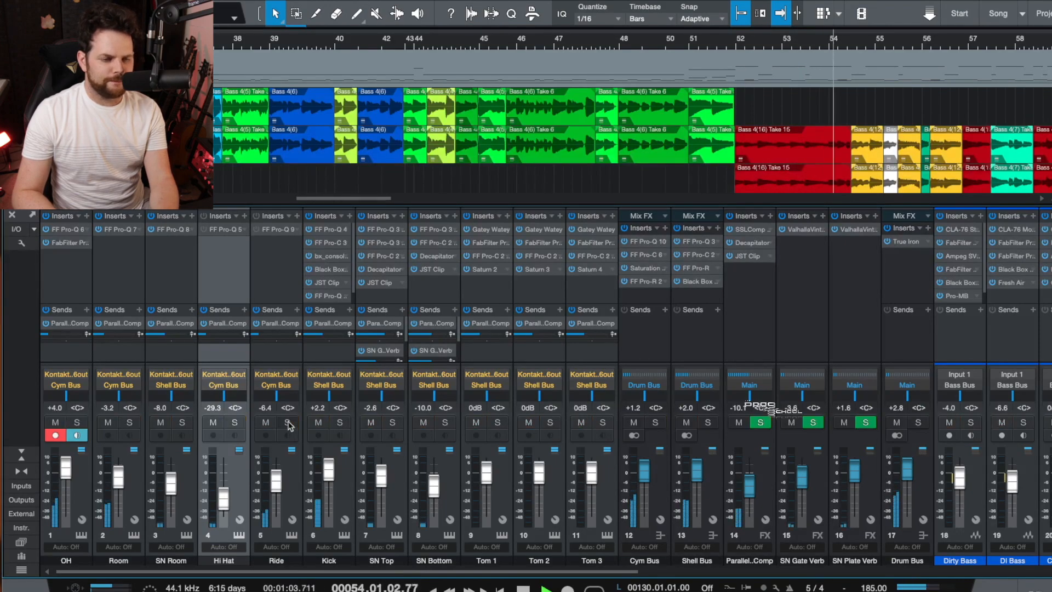
left_click(288, 424, "alt")
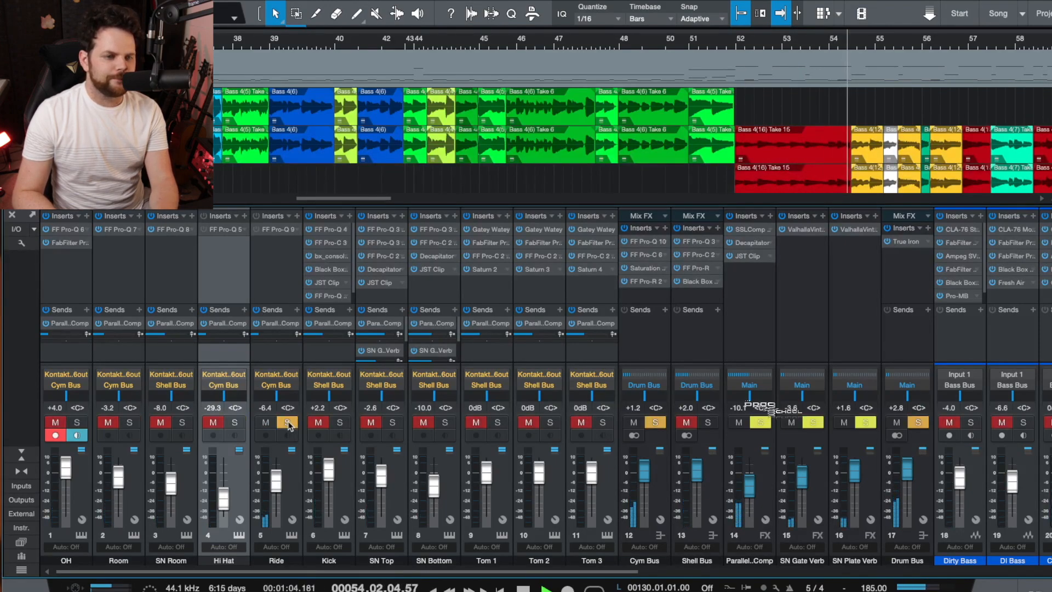
- Open the Ride channel's bypassed FF Pro-Q 9 insert to inspect it, and close its window
left_click(298, 233)
left_click(302, 246)
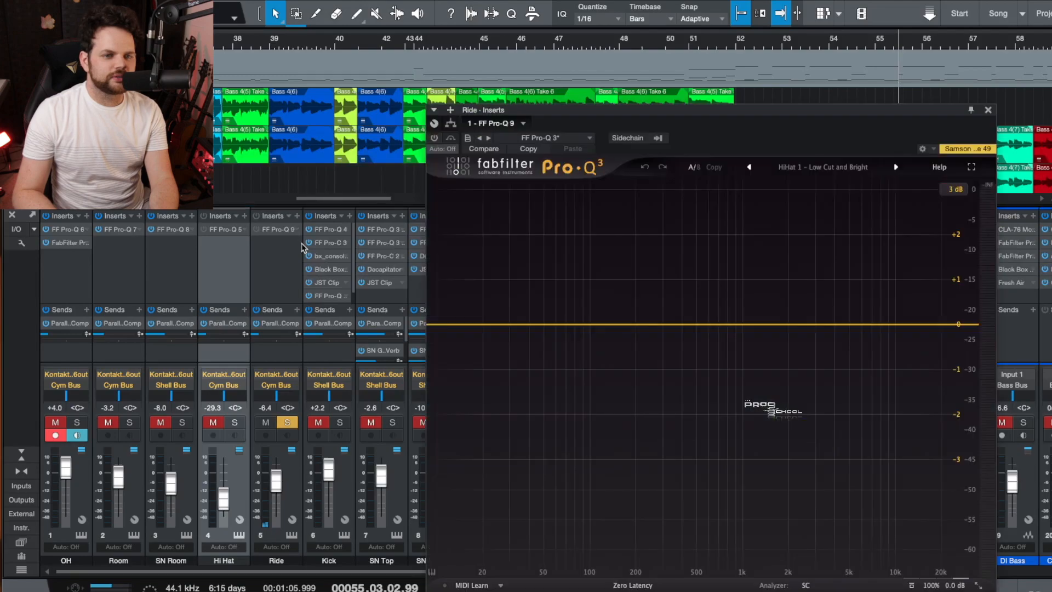
left_click(990, 111)
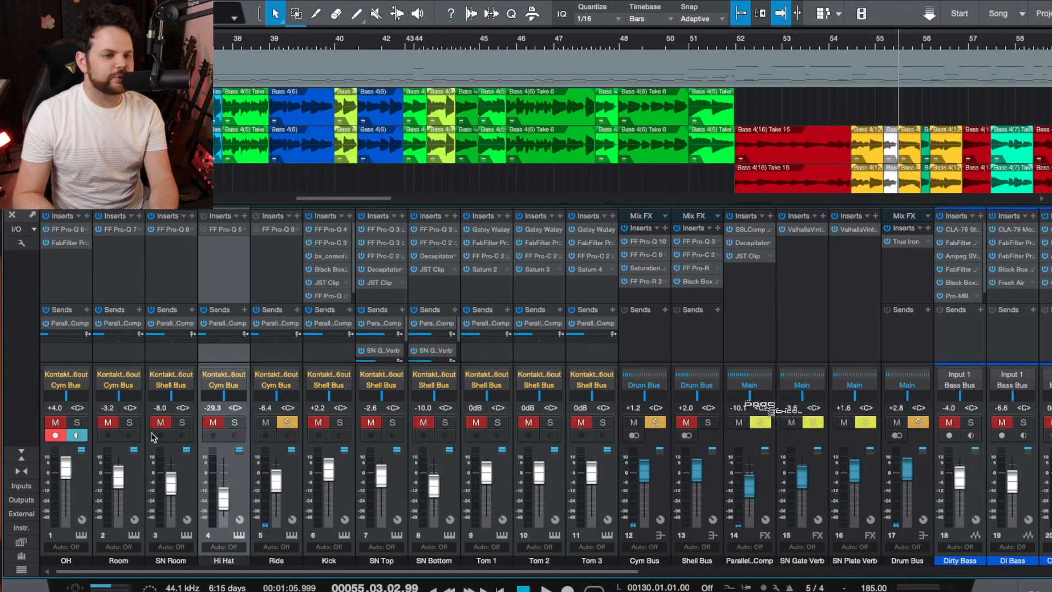
- Solo OH, Room and Hi Hat together with Ride, and play the cymbals from bar 52
left_click(78, 422)
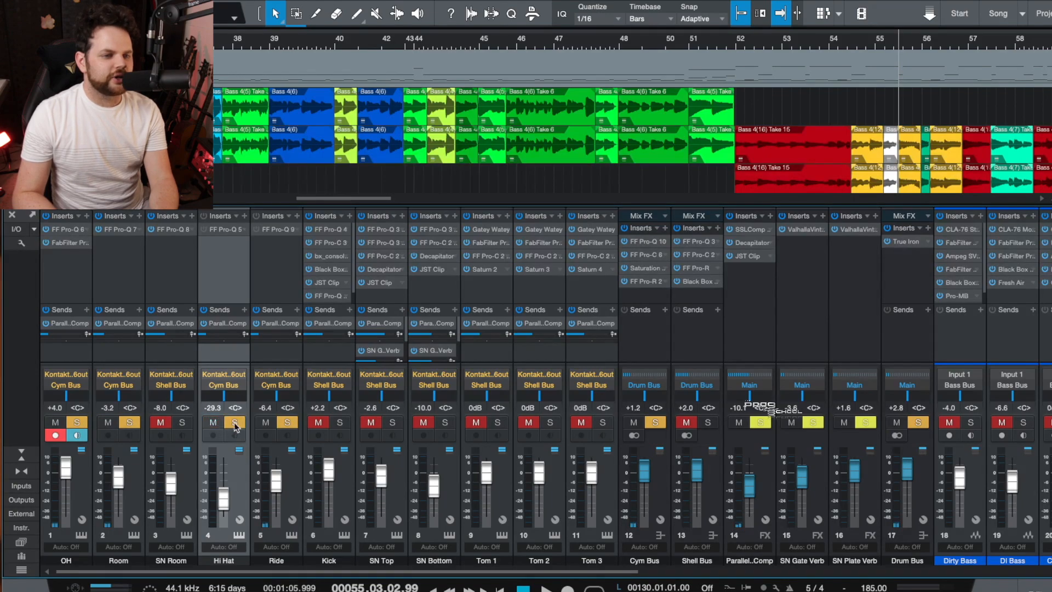
left_click(724, 45)
key("space")
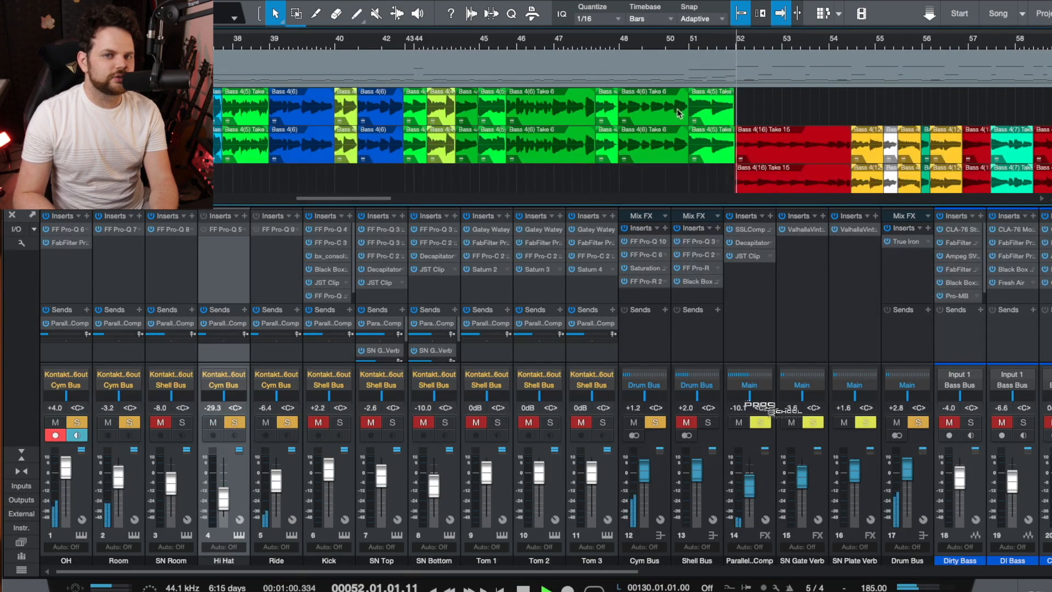
- Listen to the soloed cymbal channels from late bar 35 and again from just before bar 63, then stop playback
scroll(678, 114, "down", 3)
scroll(678, 114, "down", 1)
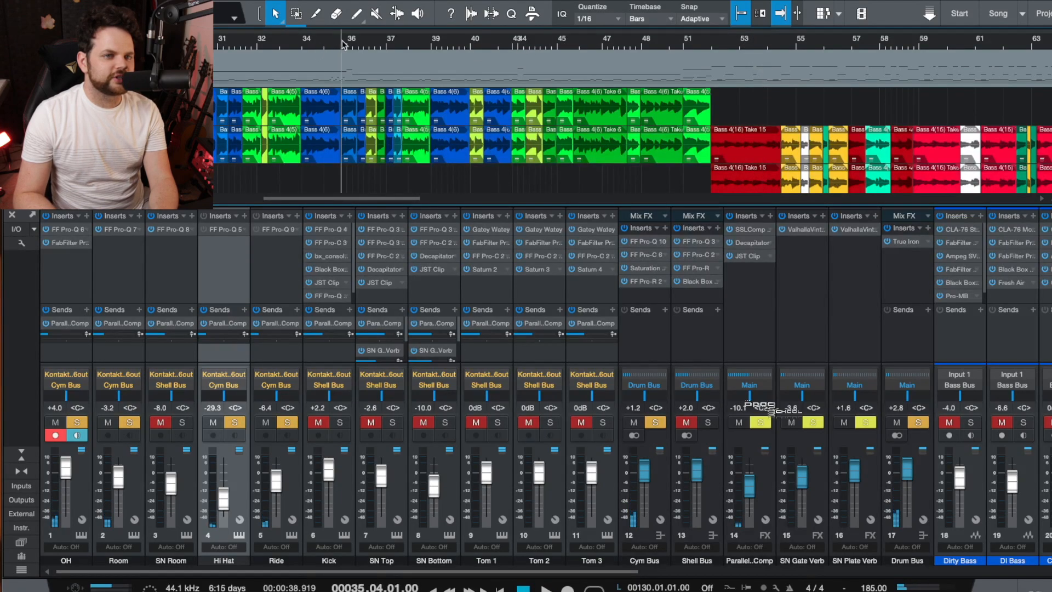
key("space")
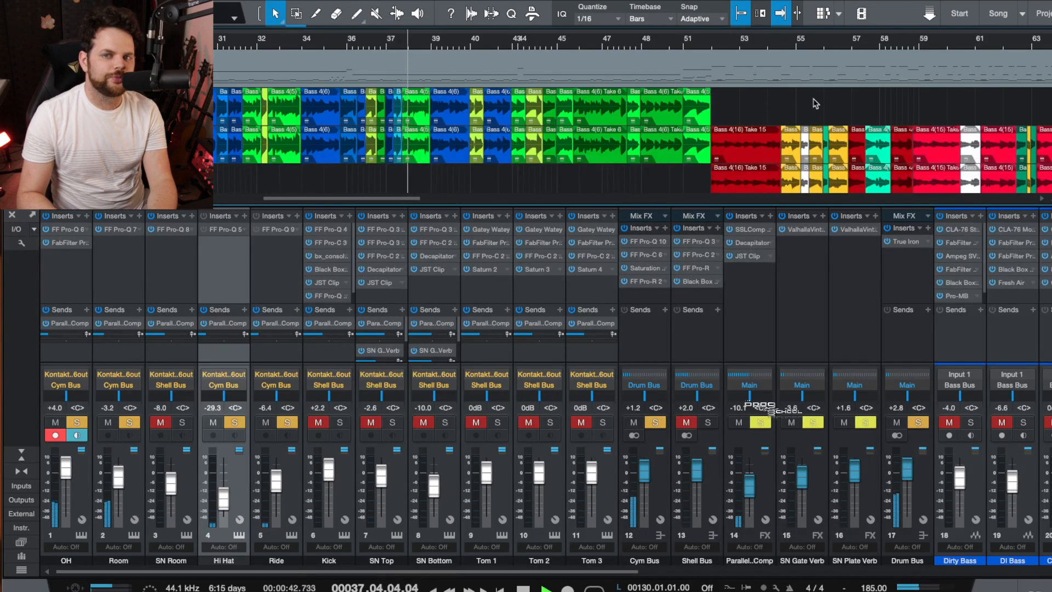
scroll(867, 86, "right", 3)
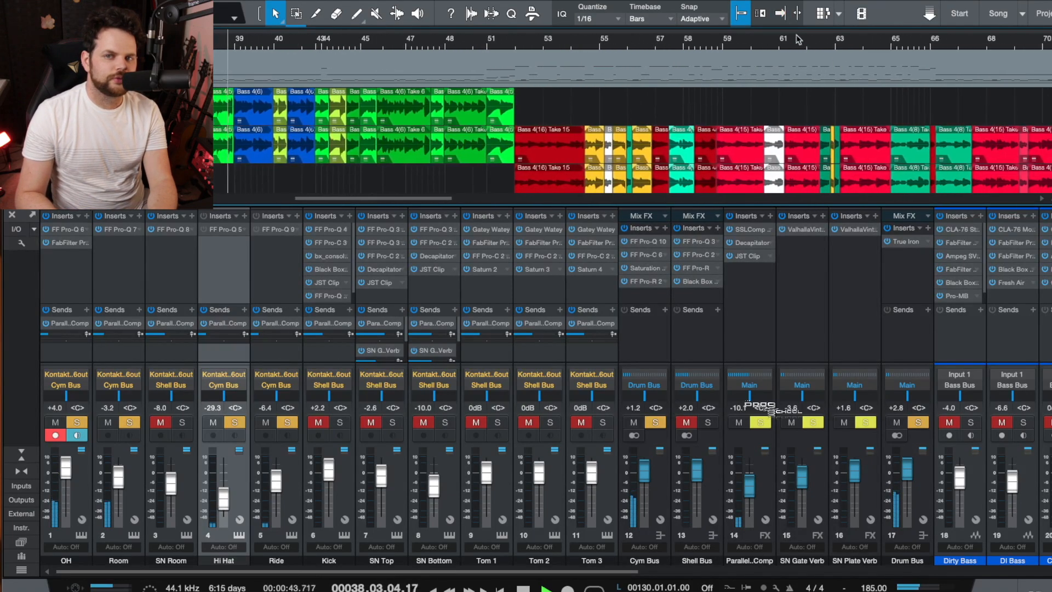
left_click(836, 44)
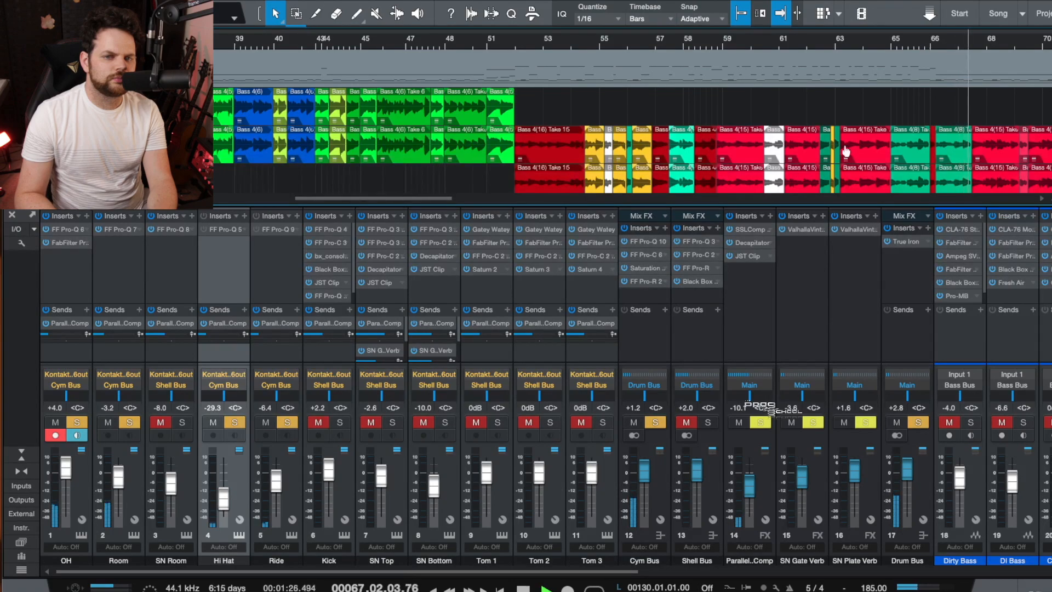
key("space")
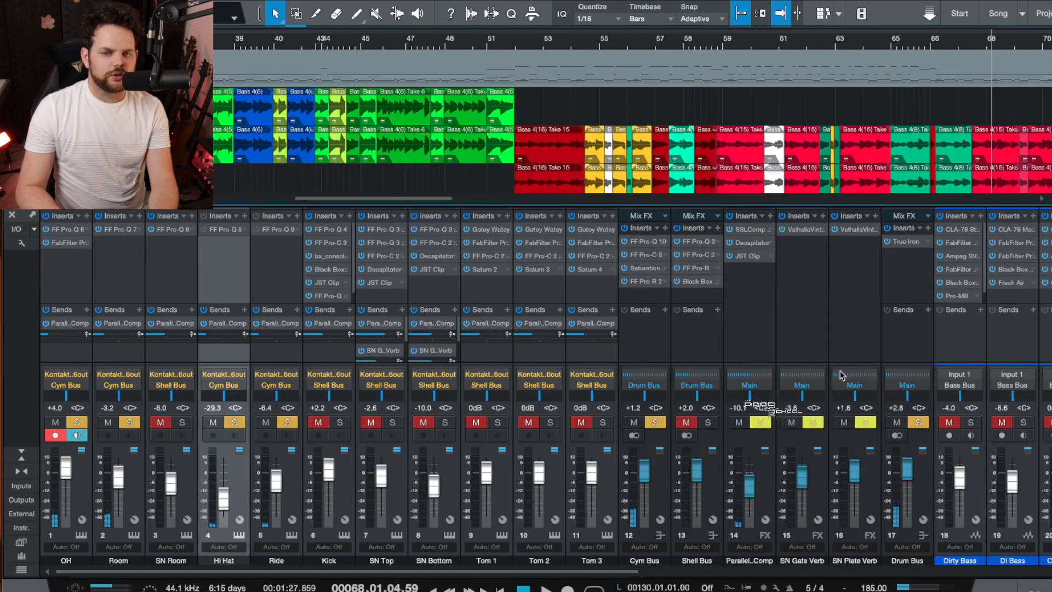
- Solo the whole kit through the Drum Bus and play it from bar 51
left_click(917, 423)
left_click(487, 39)
key("space")
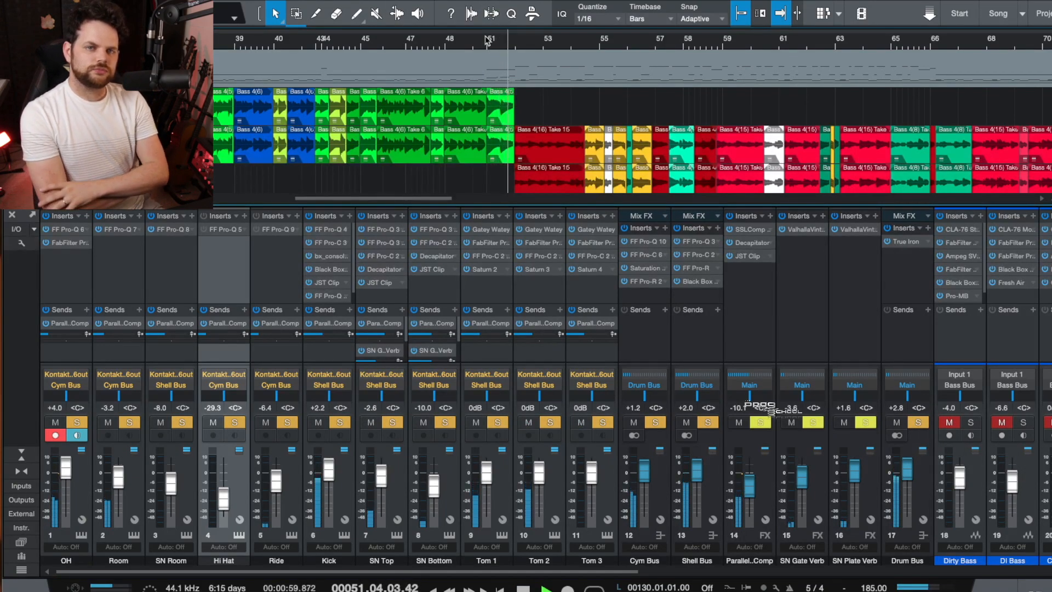
- Toggle the Drum Bus solo off, on and off during playback to compare the drums with the full mix
left_click(918, 423)
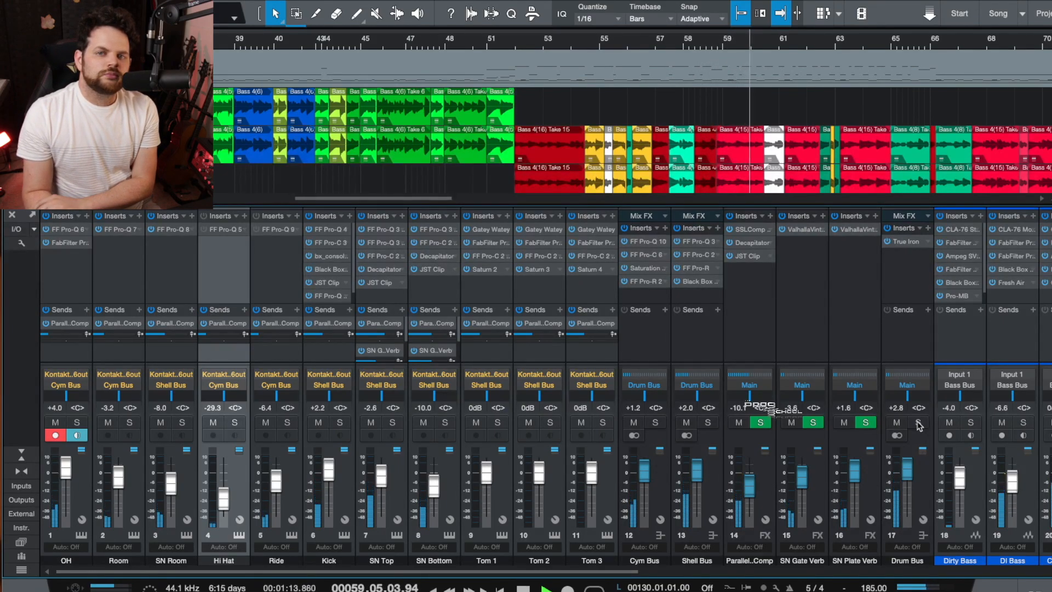
left_click(918, 423)
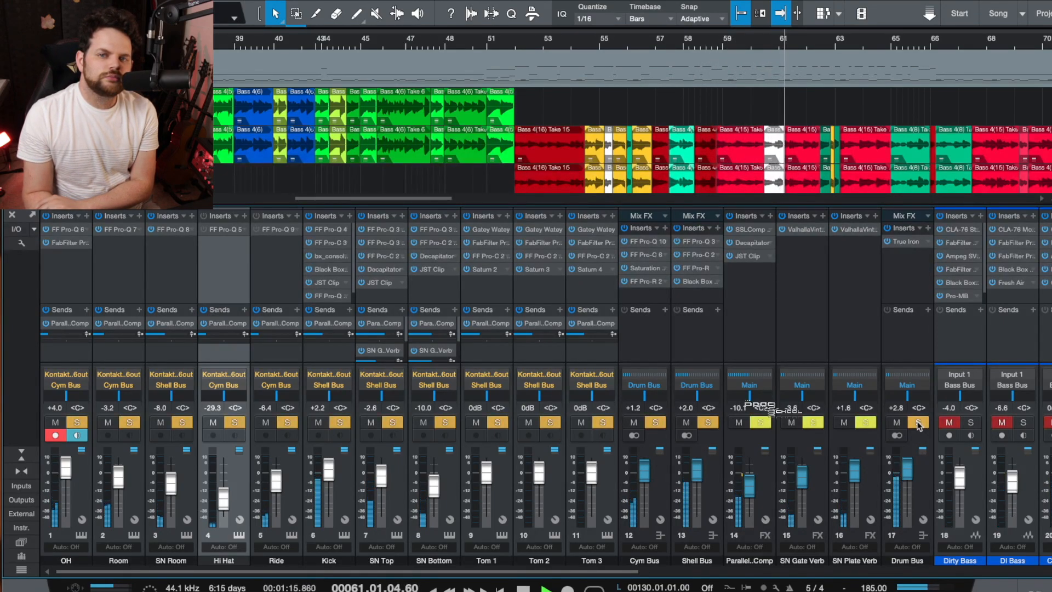
left_click(919, 423)
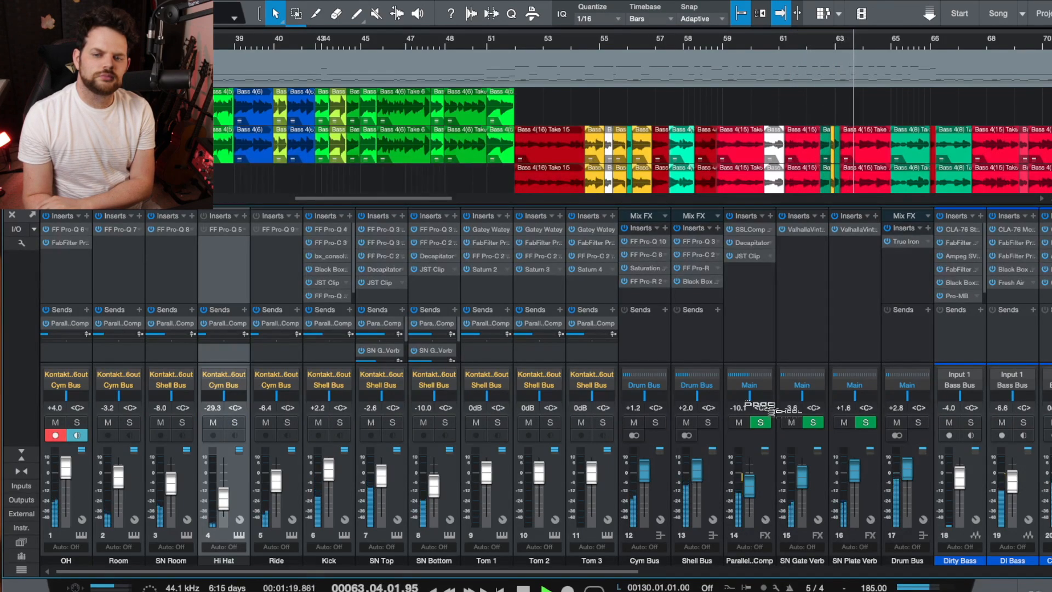
- Enlarge the arrangement area above the mixer, and solo the Drum Bus once more before returning to the full mix
left_click_drag(938, 191, 932, 261)
scroll(924, 219, "right", 4)
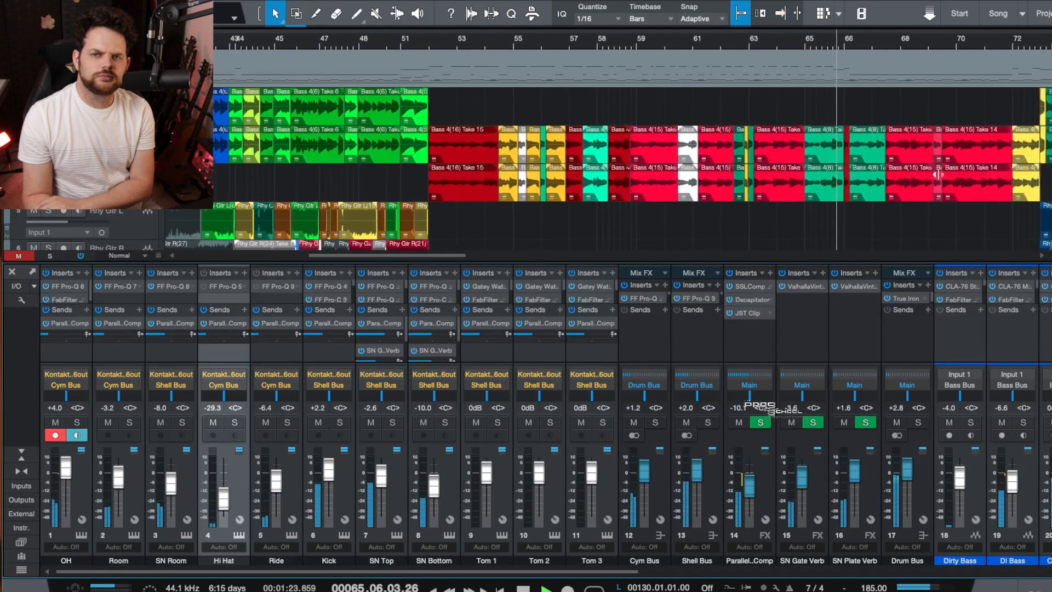
left_click(918, 422)
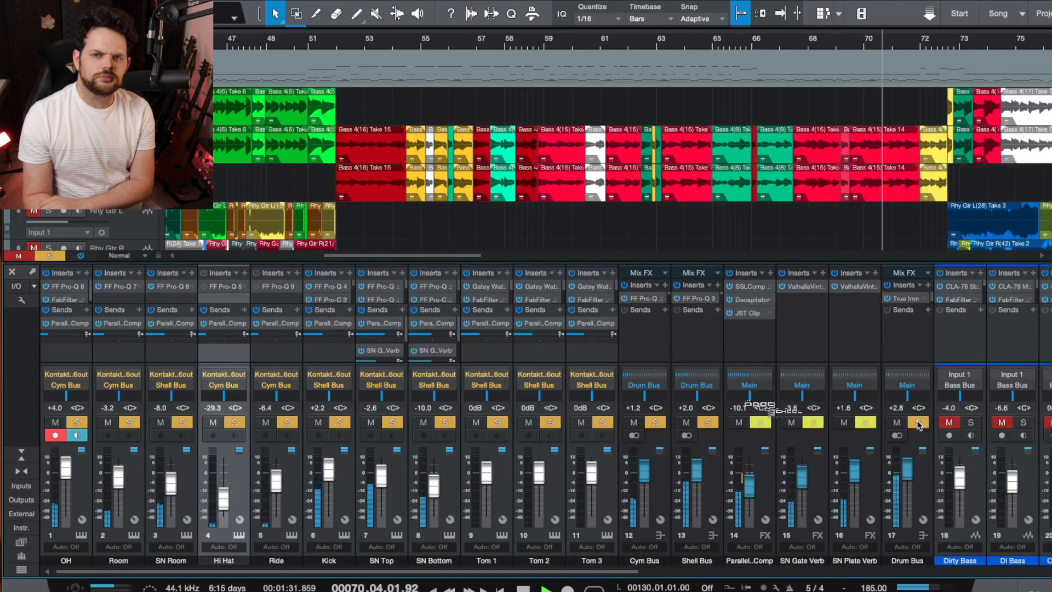
left_click(919, 423)
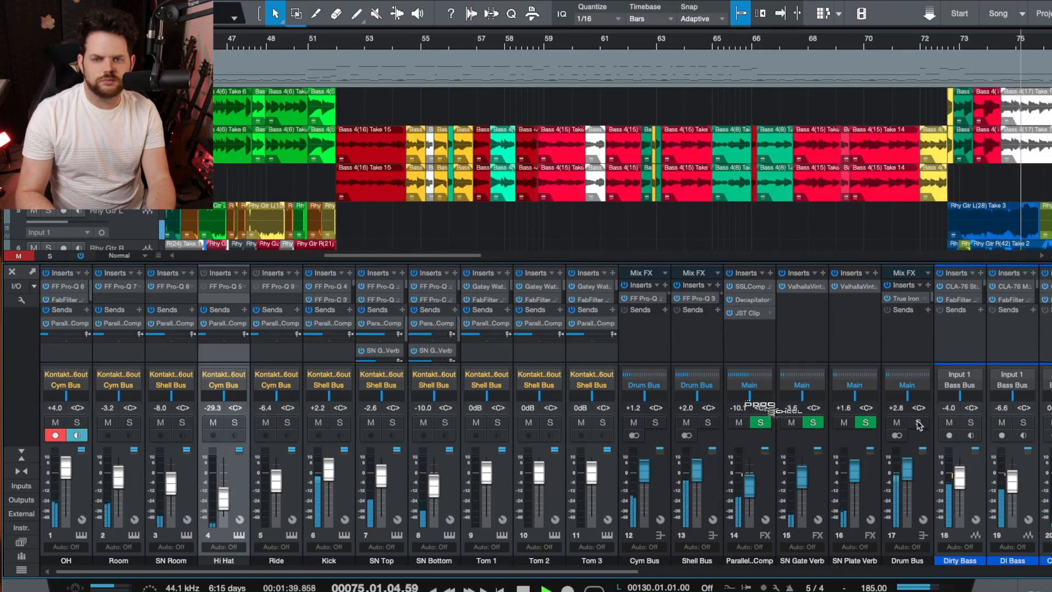
scroll(880, 227, "right", 9)
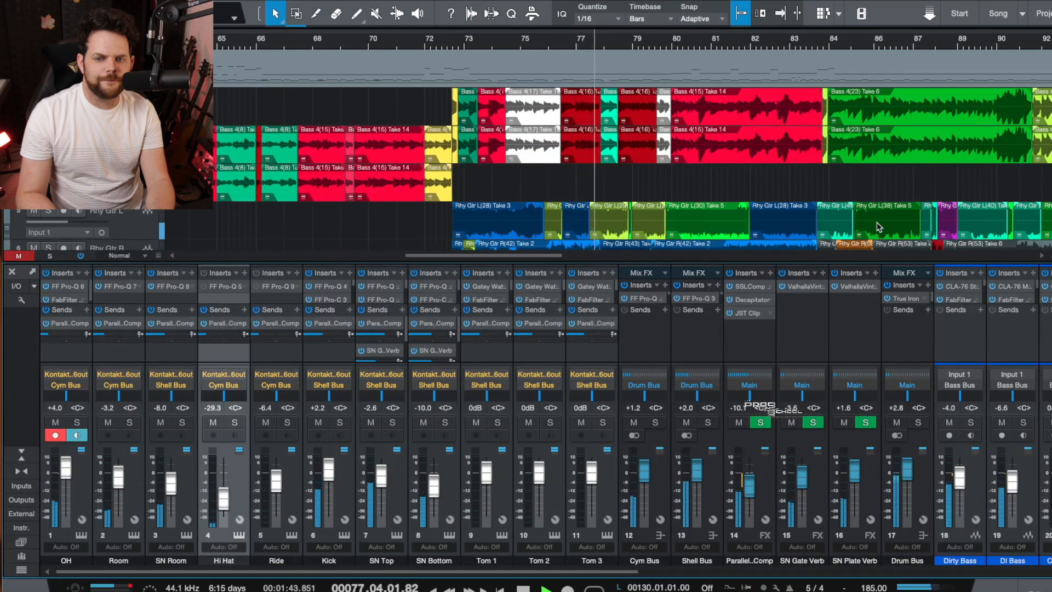
- Stop playback, play the song's ending in the full mix from about bar 130, and stop once the last notes have passed
key("space")
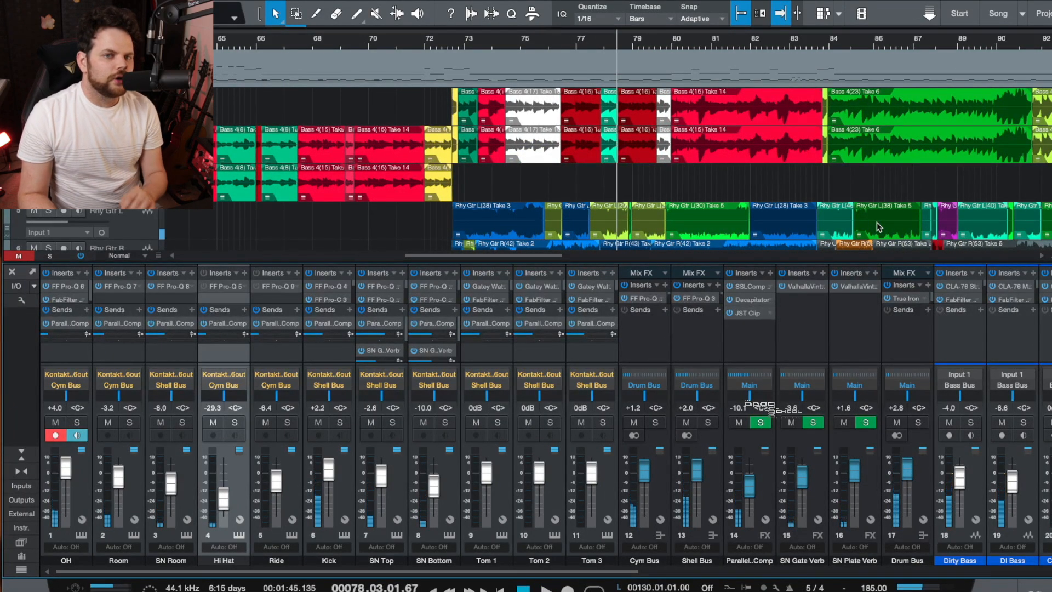
left_click_drag(893, 48, 896, 132)
scroll(895, 133, "right", 15)
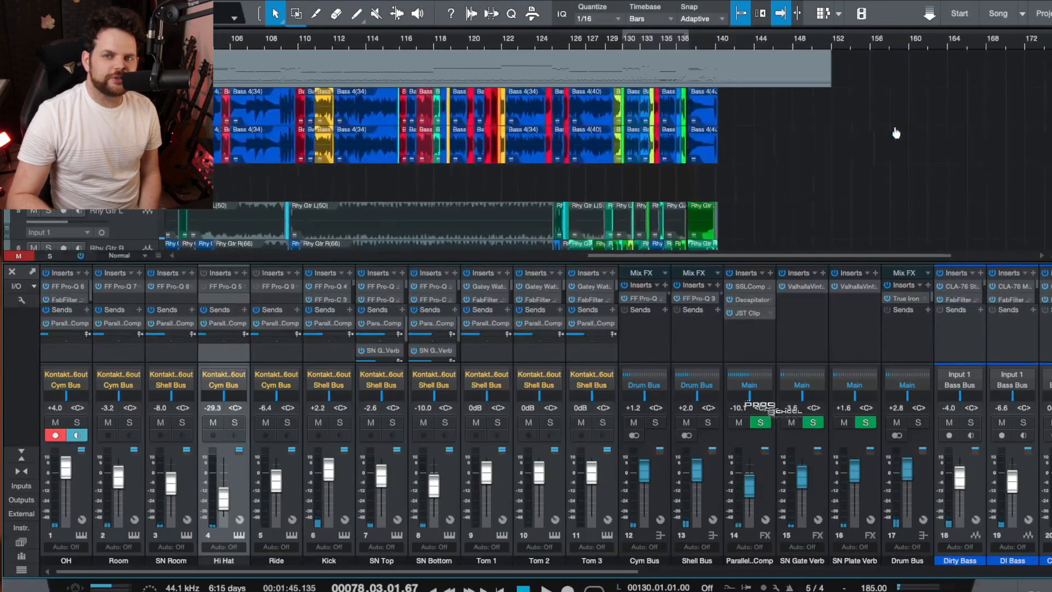
left_click(438, 51)
key("space")
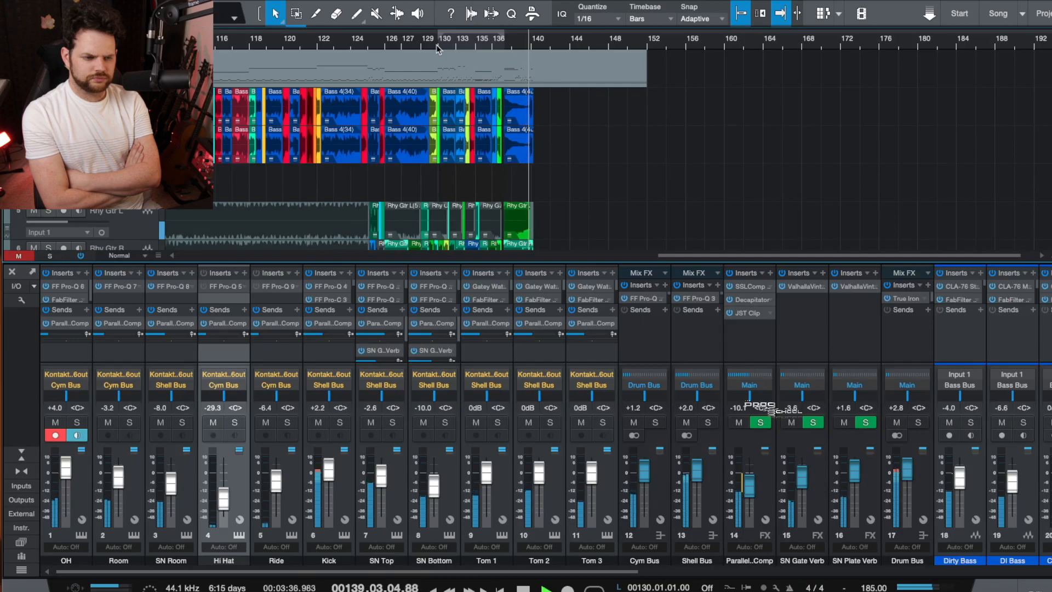
key("space")
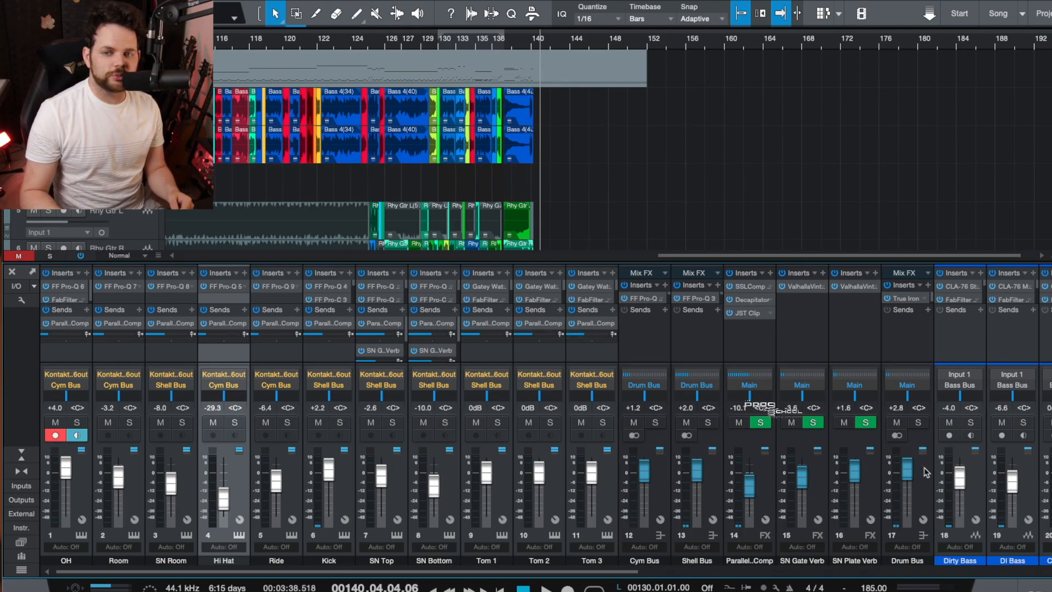
- Hide the mixer console and show the full-height arrangement from the early part of the song
key("F3")
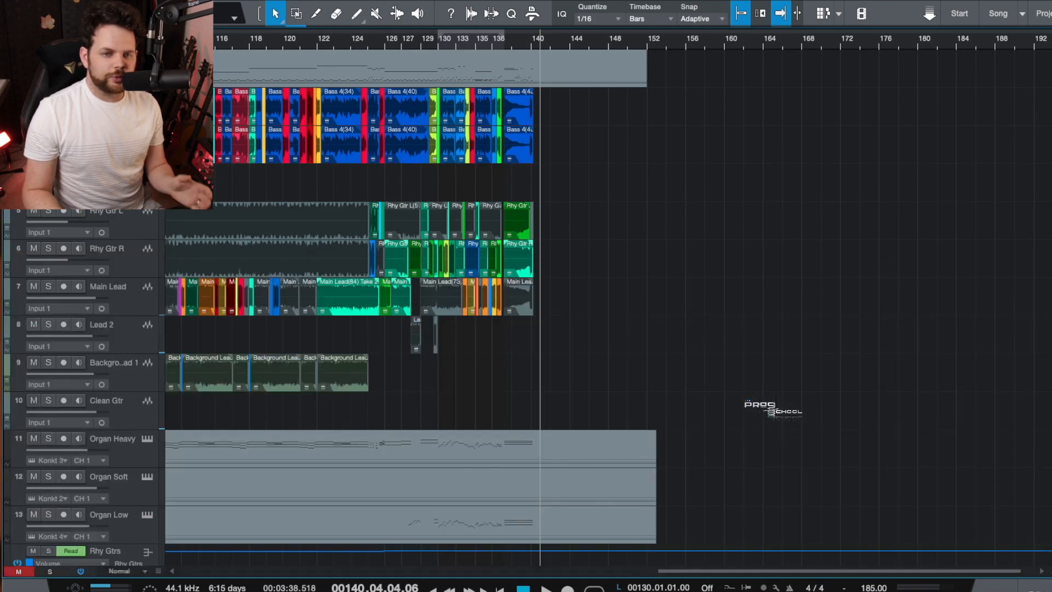
key("Home")
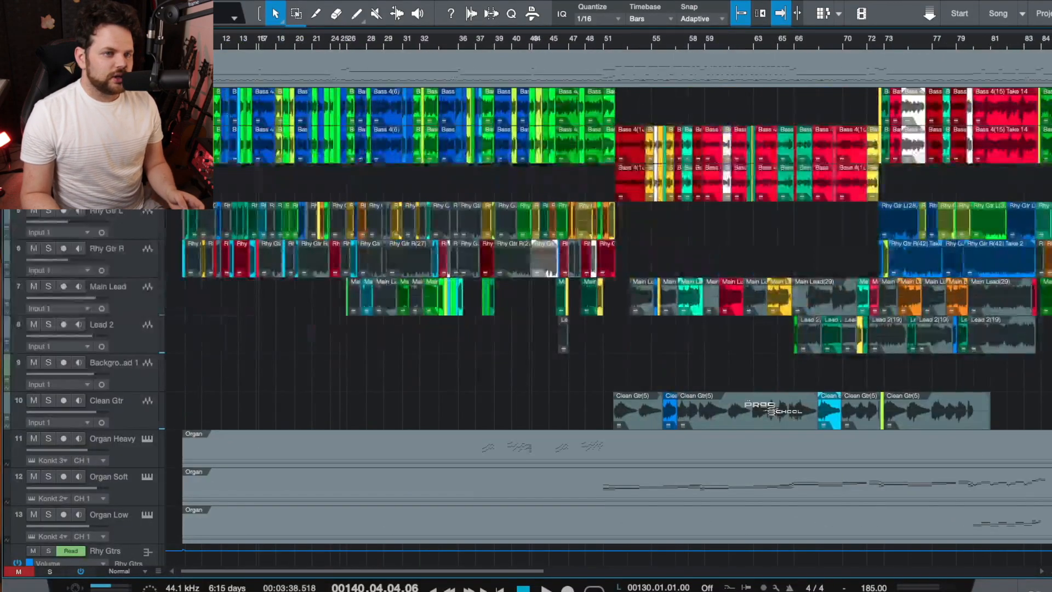